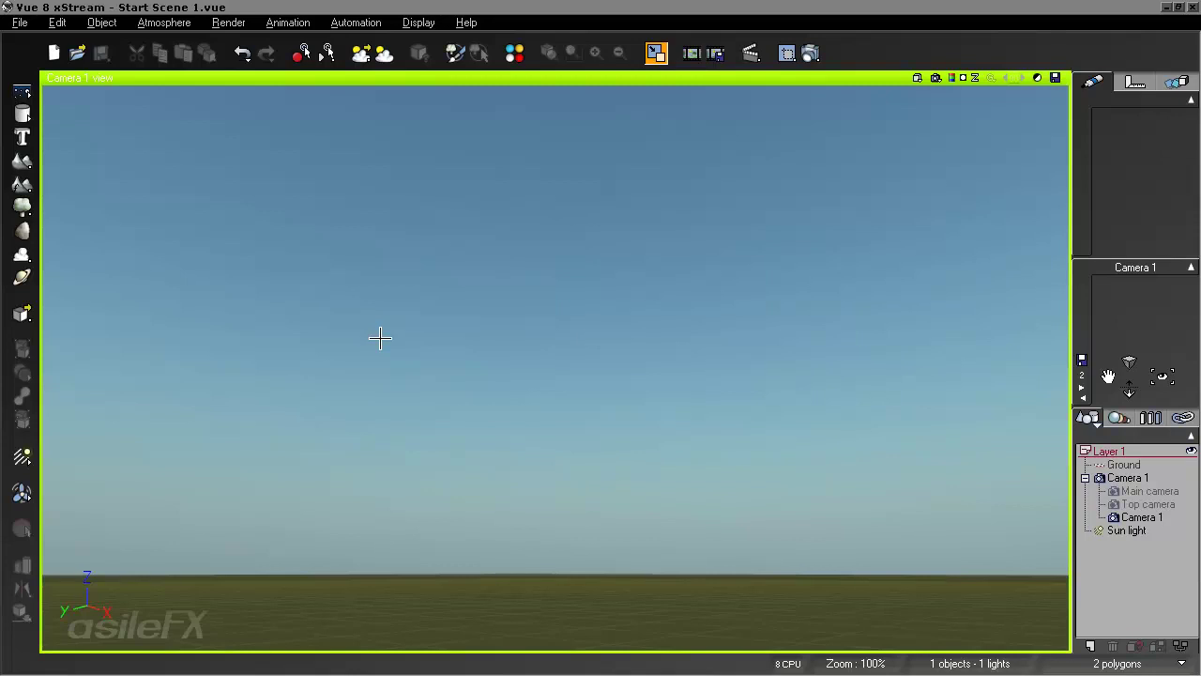
Select Camera 1 and open the Atmosphere Editor on its cloud settings, keeping the main menus accessible
left_click(1135, 517)
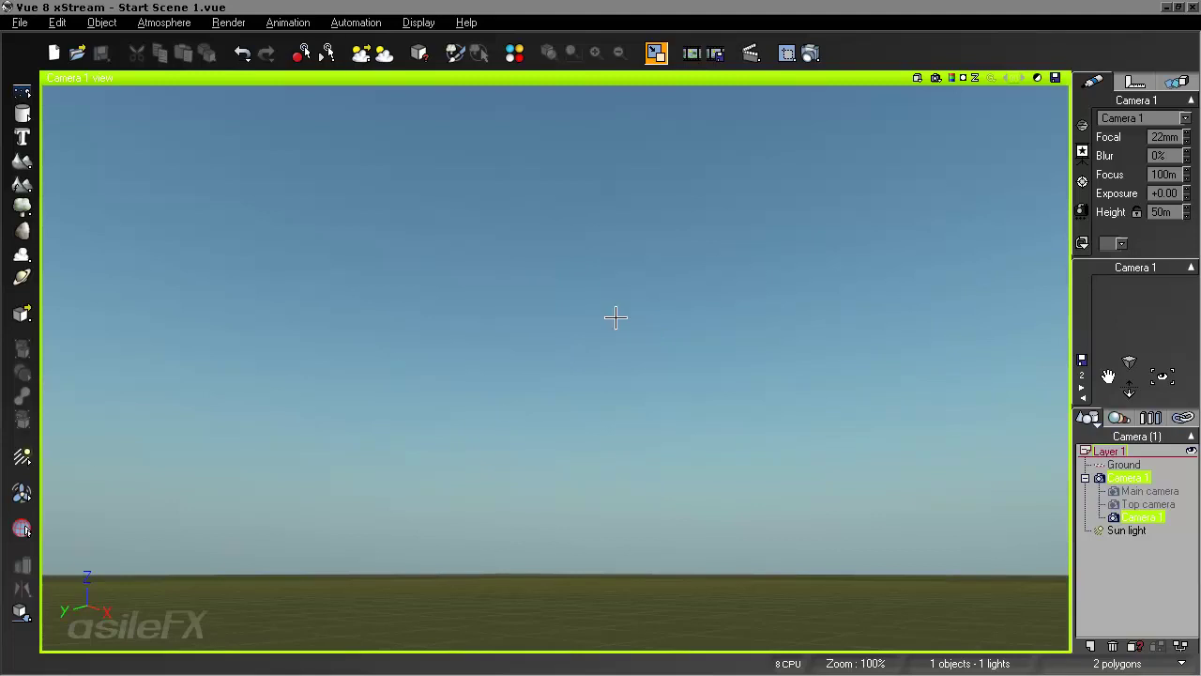
left_click(178, 22)
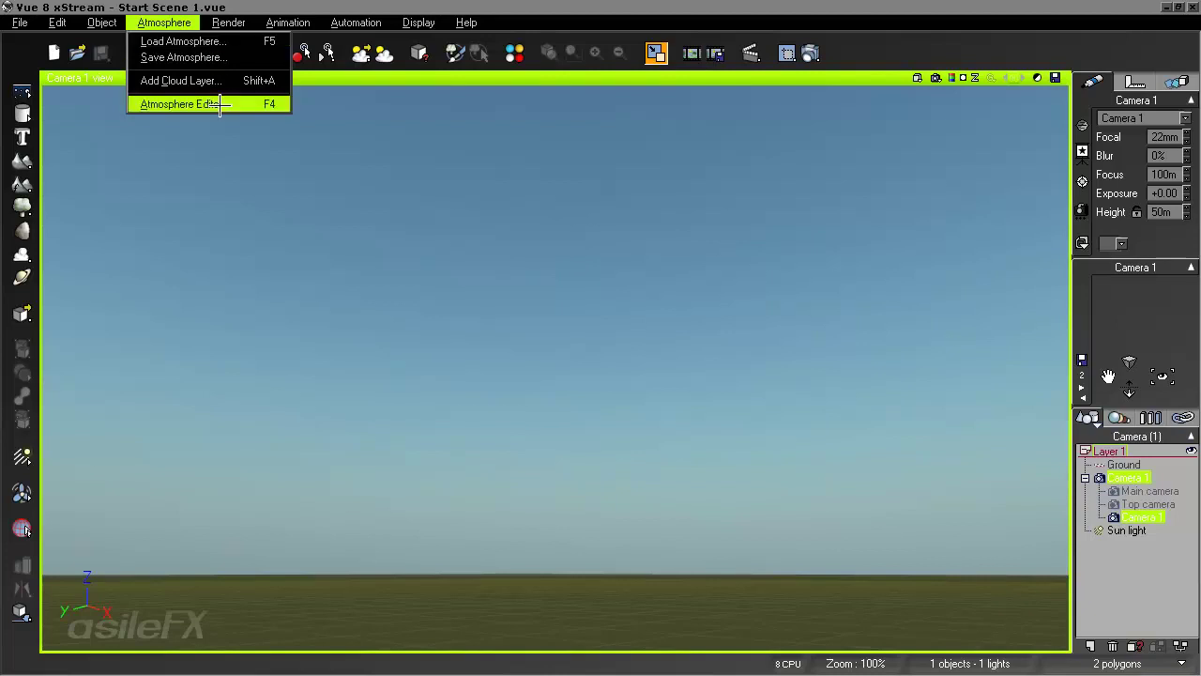
left_click(181, 104)
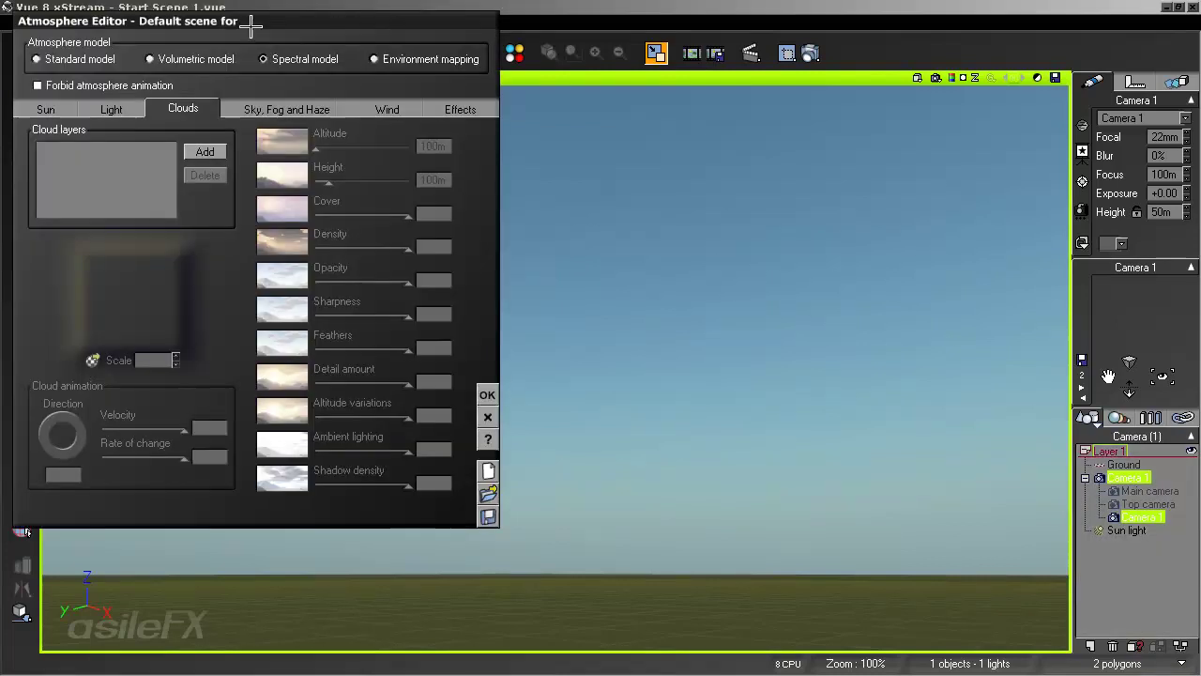
left_click_drag(249, 24, 241, 16)
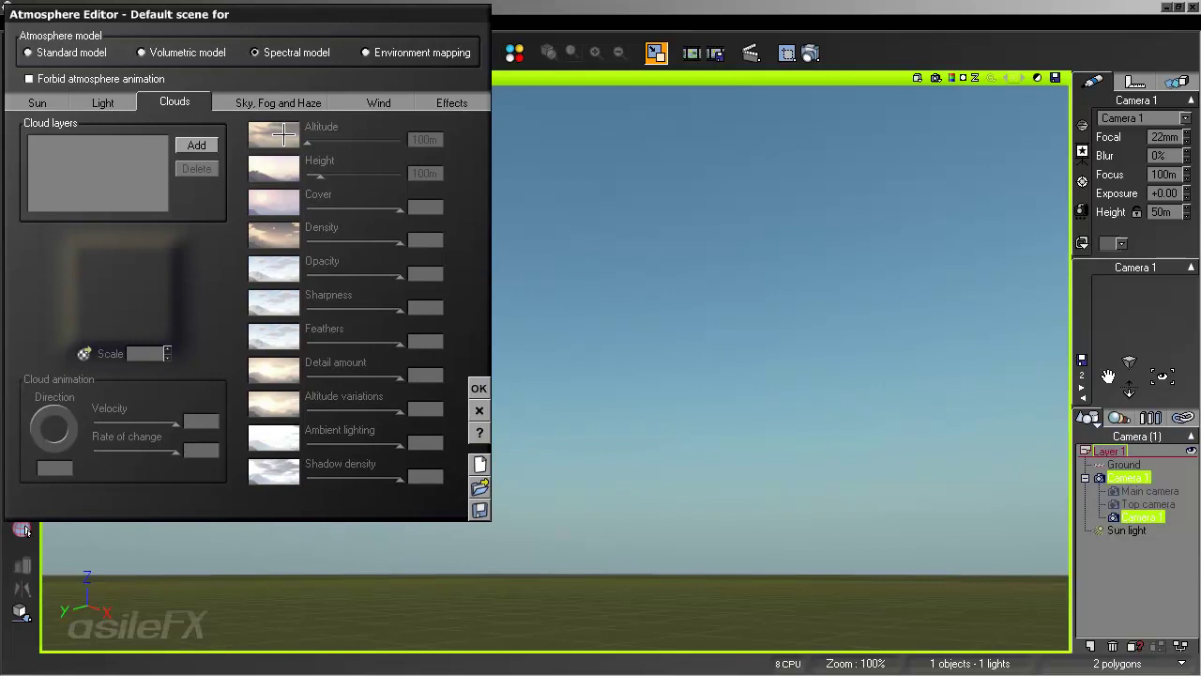
left_click_drag(112, 13, 147, 44)
Check the scene's length units and coordinate settings in the program options
left_click(20, 21)
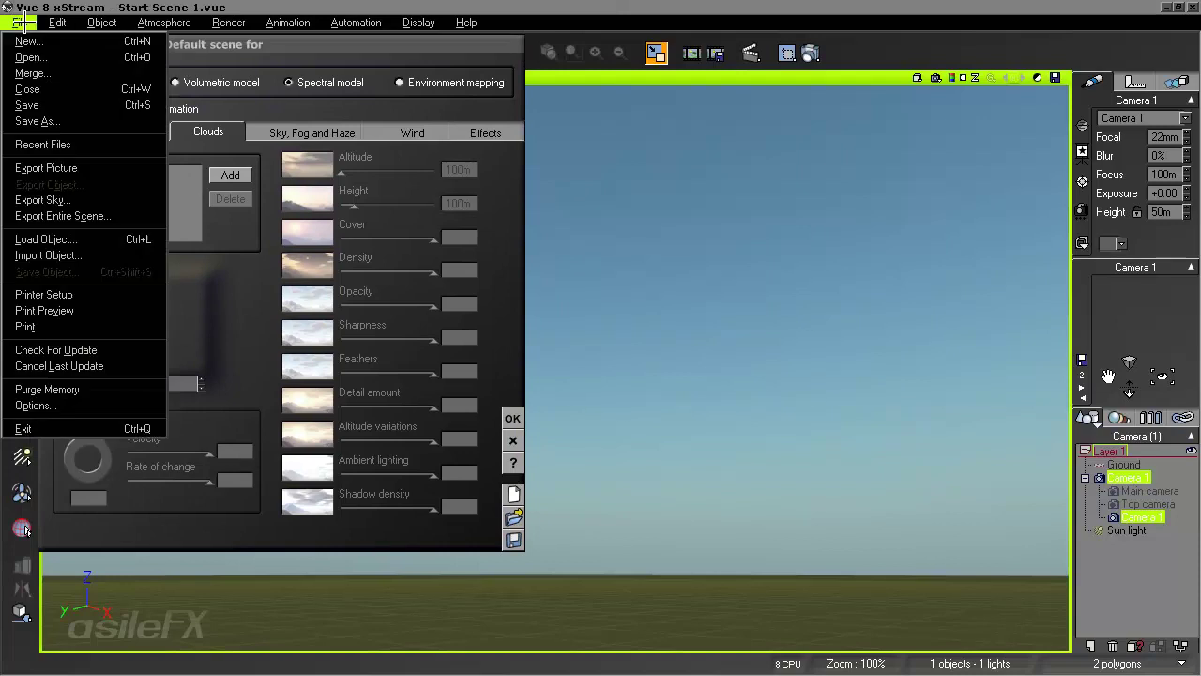
left_click(35, 404)
left_click_drag(766, 244, 641, 21)
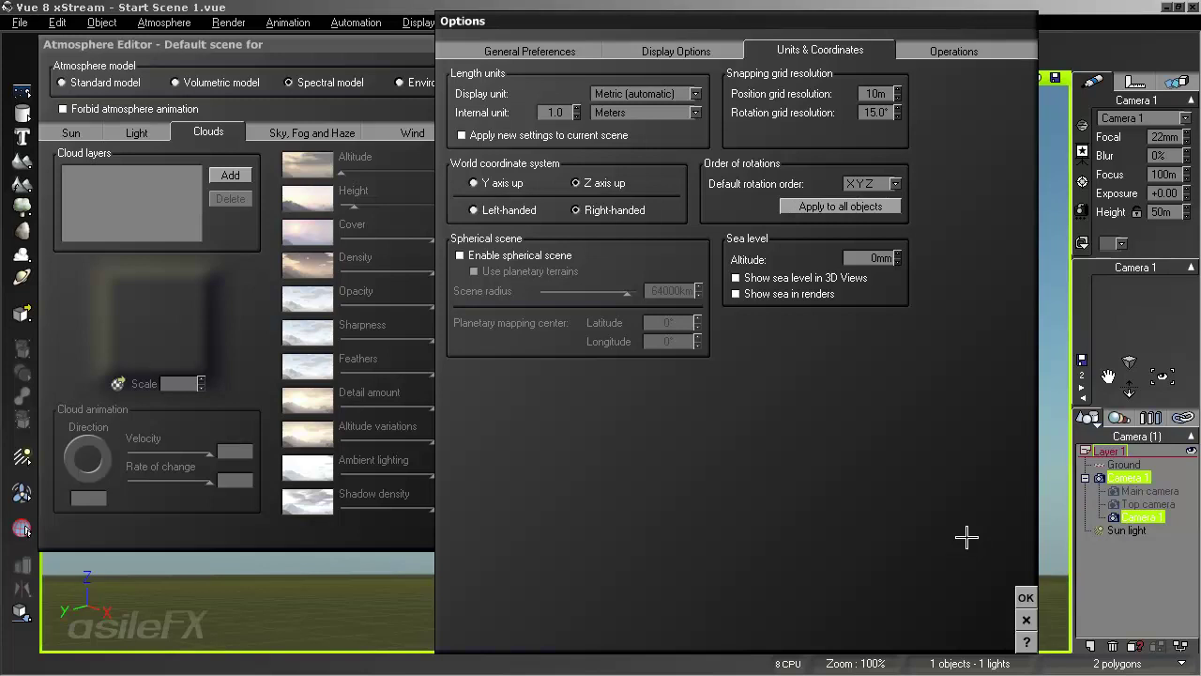
left_click(1024, 597)
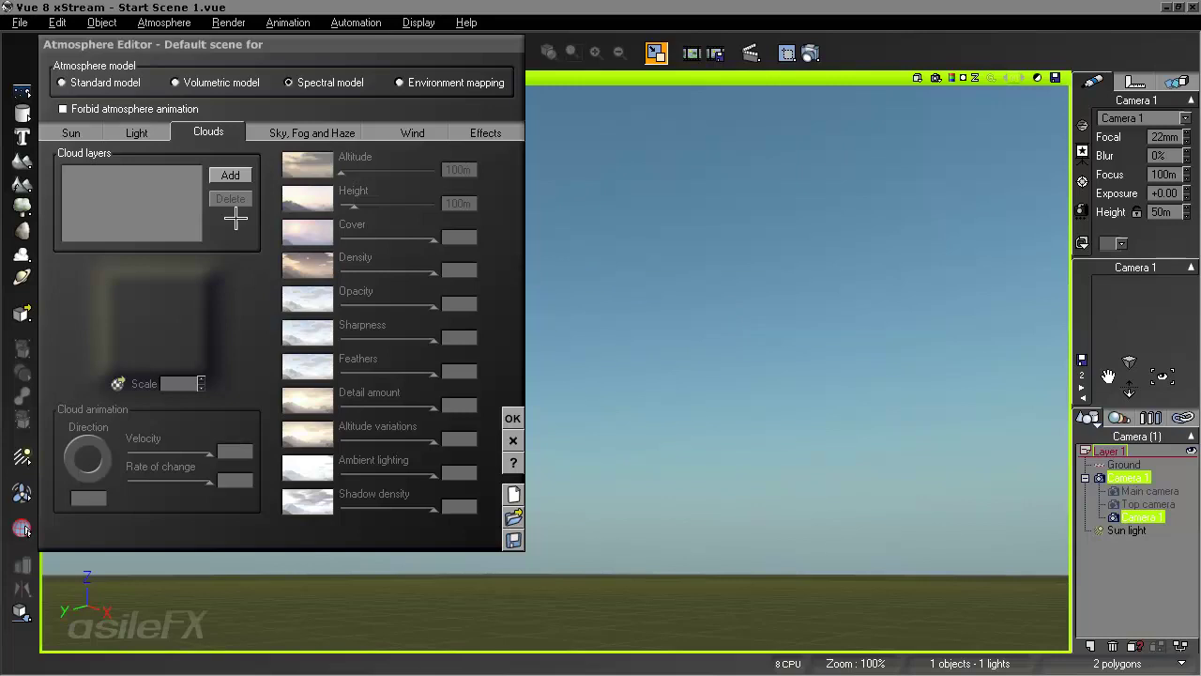
Add a cloud layer using the Stretched Stratus material from the Spectral 2 clouds collection
left_click(230, 175)
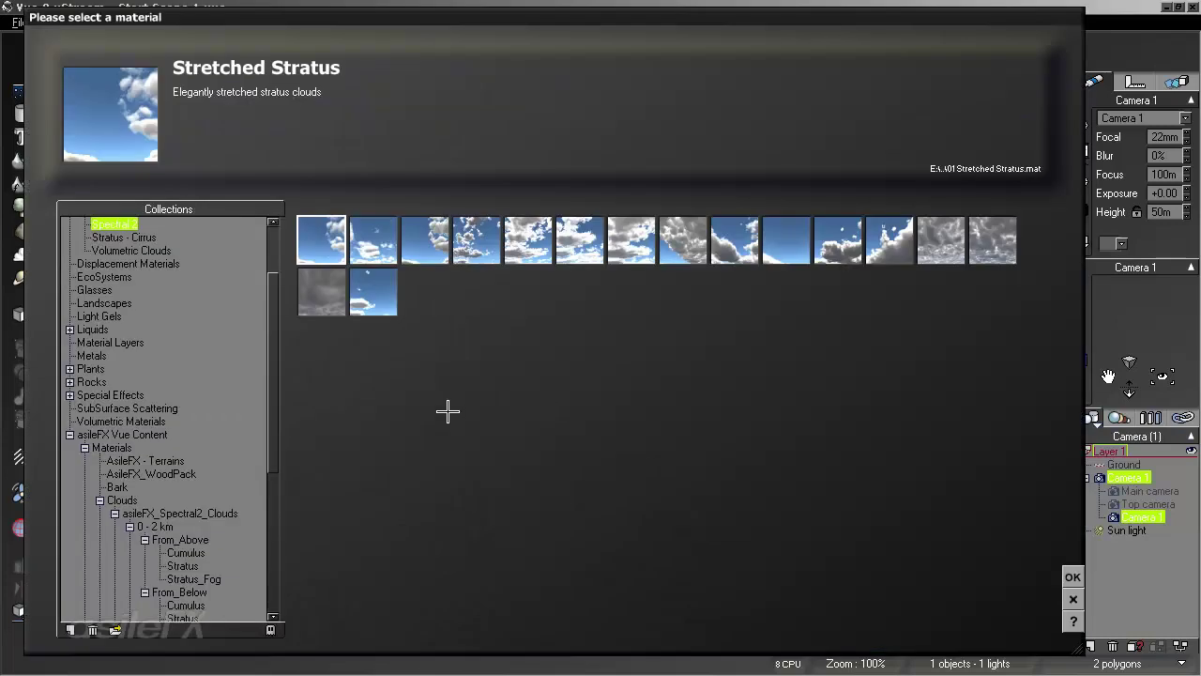
left_click(69, 434)
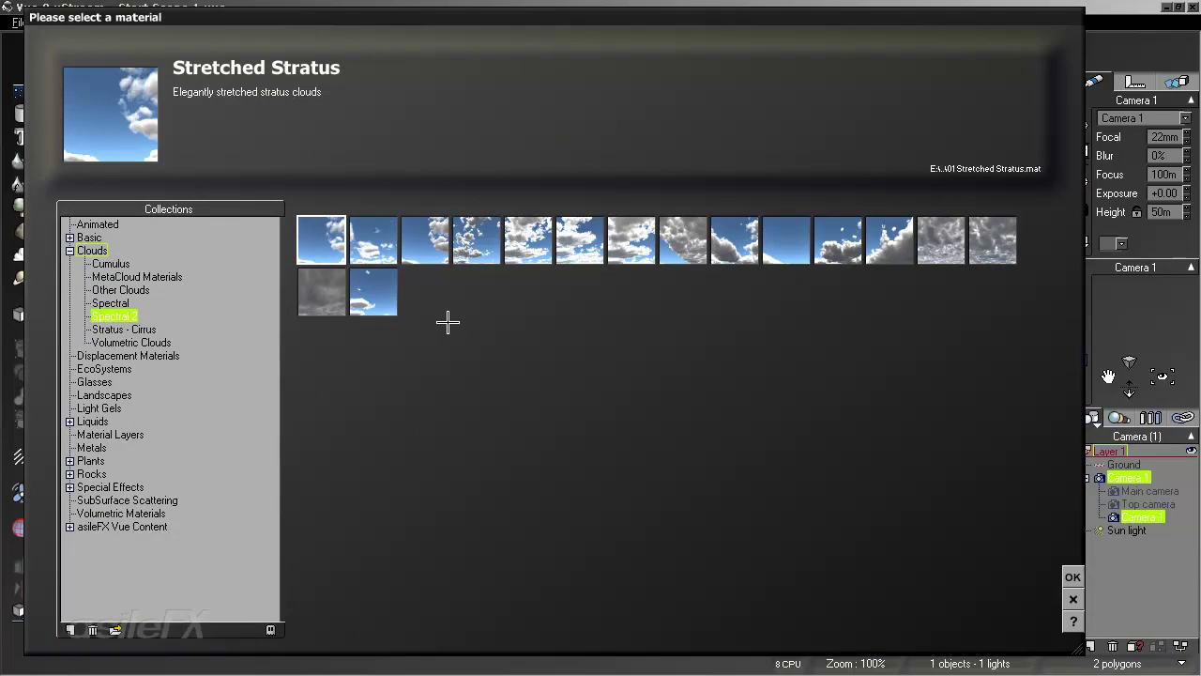
left_click(1072, 577)
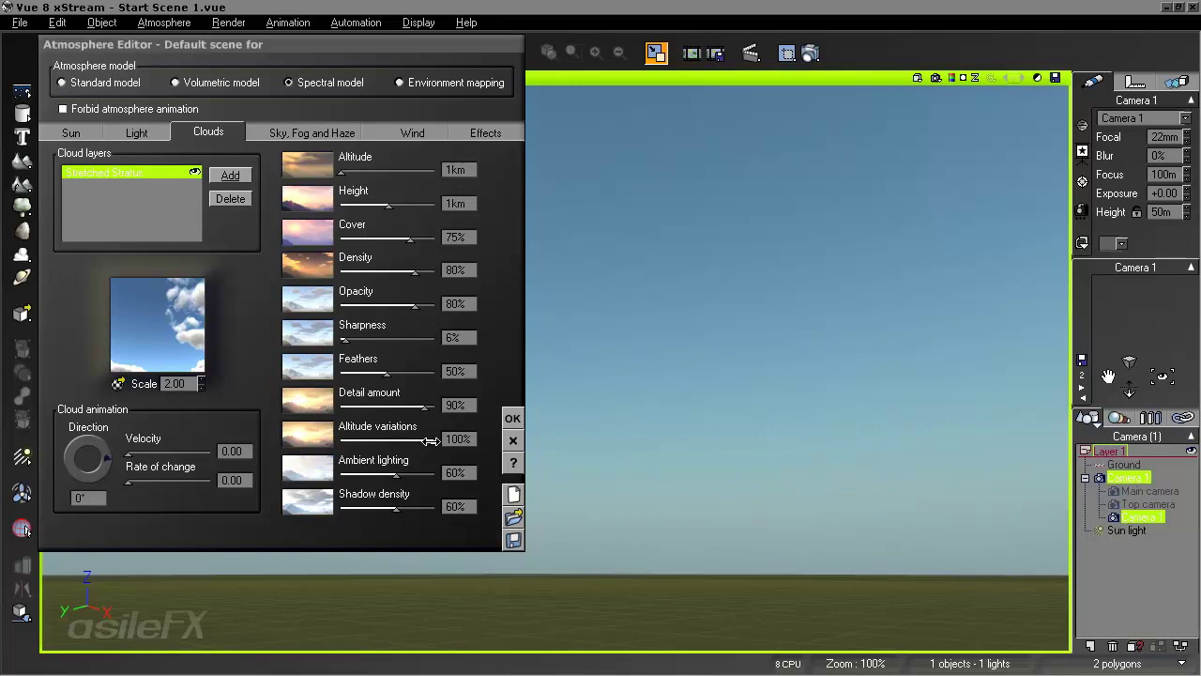
Set the cloud layer's altitude variations to 6%, detail amount to 0% and cover to 55%
left_click_drag(434, 439, 345, 439)
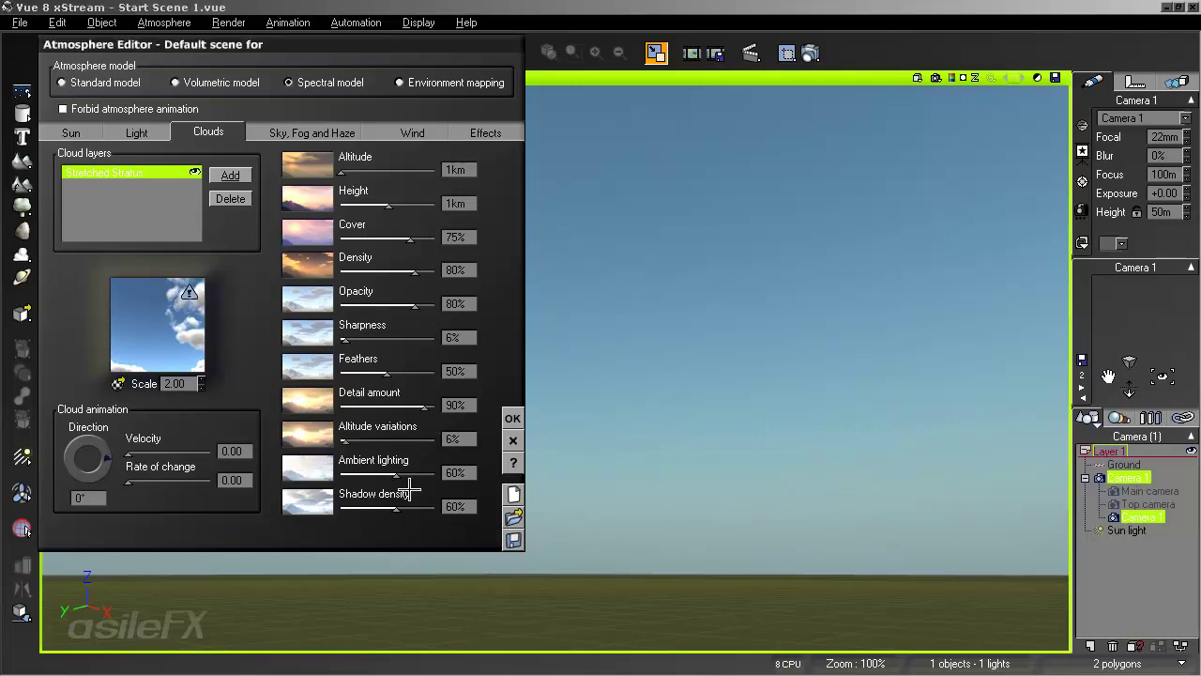
left_click_drag(430, 405, 344, 405)
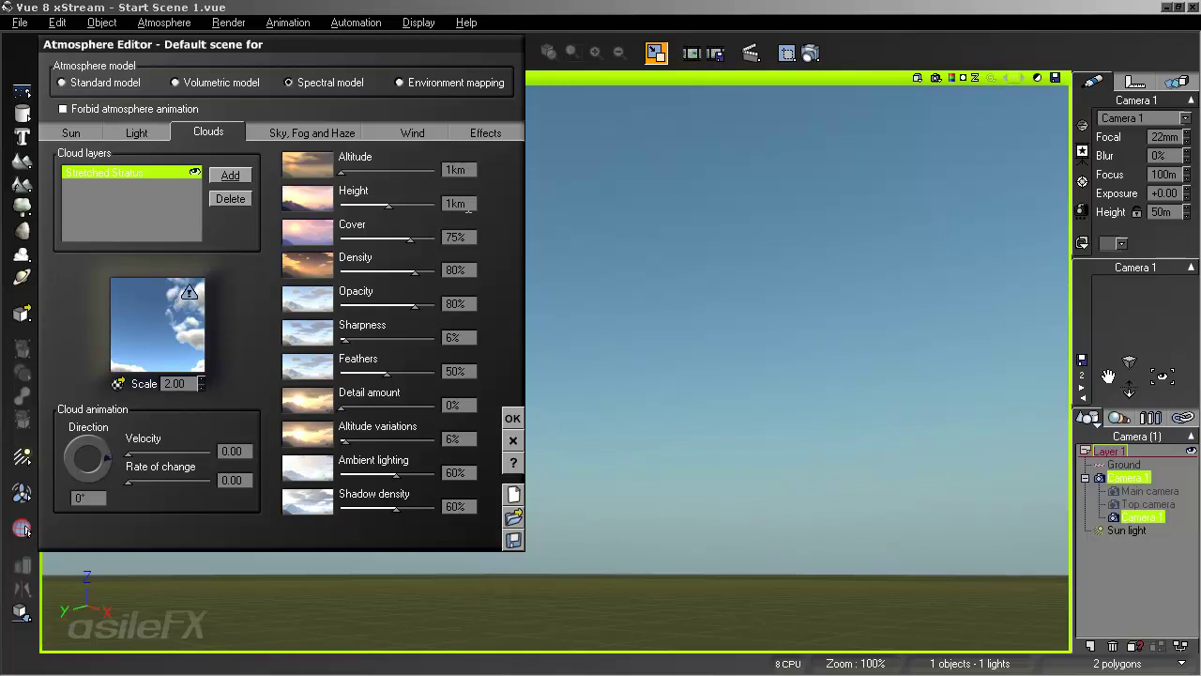
double_click(456, 237)
type("55")
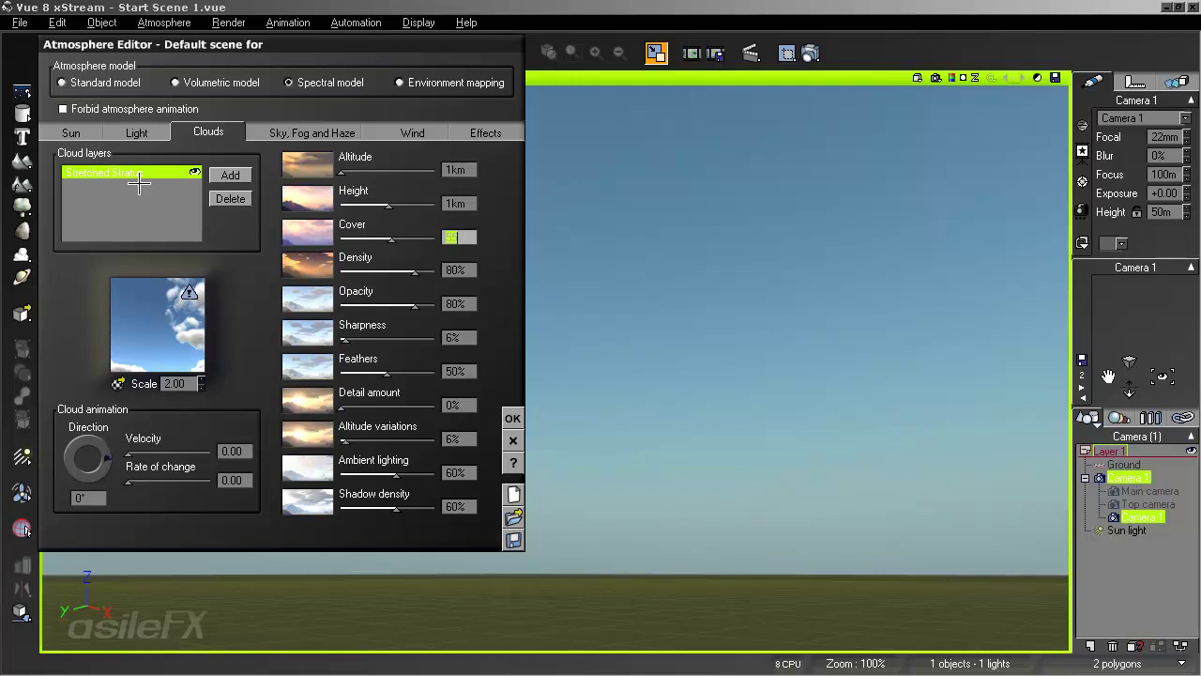
Open the Stretched Stratus material for editing and inspect the Basic Repeater node in its density function
right_click(155, 299)
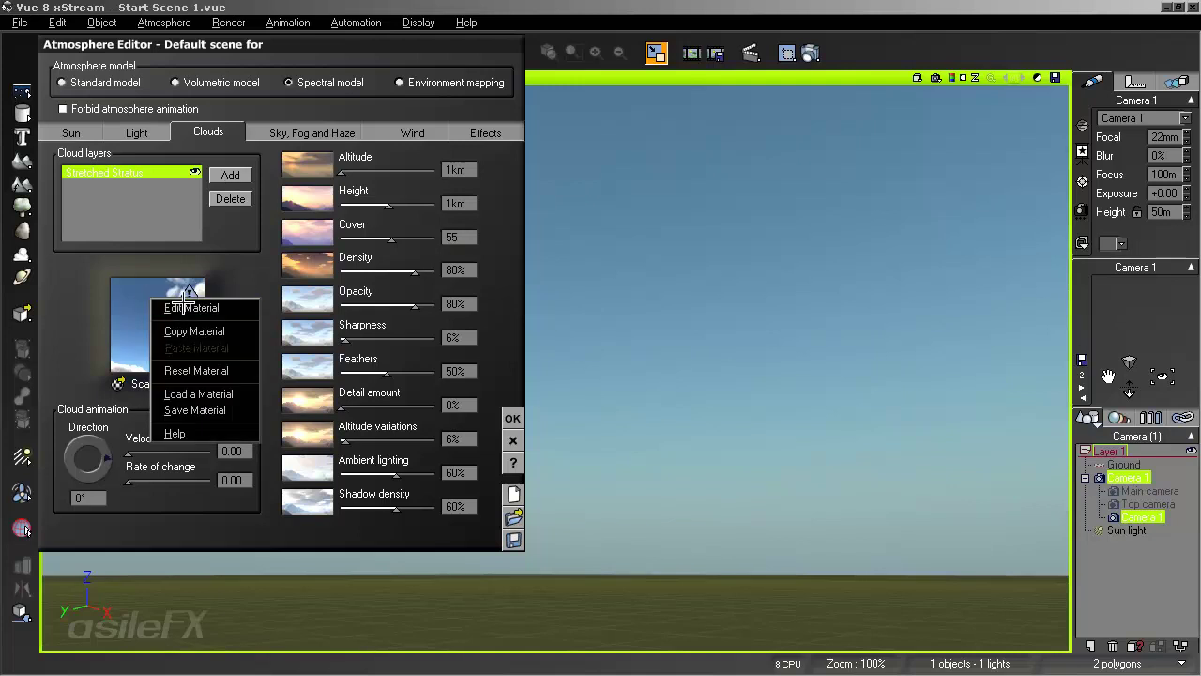
left_click(172, 307)
left_click(530, 322)
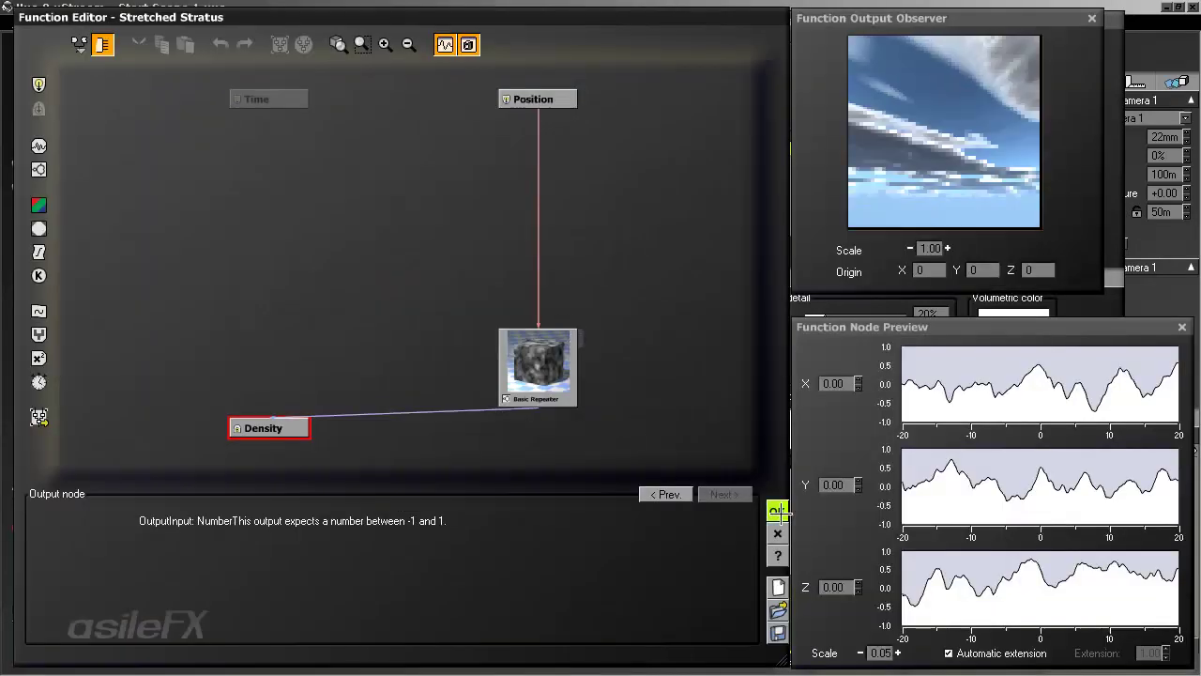
left_click(541, 350)
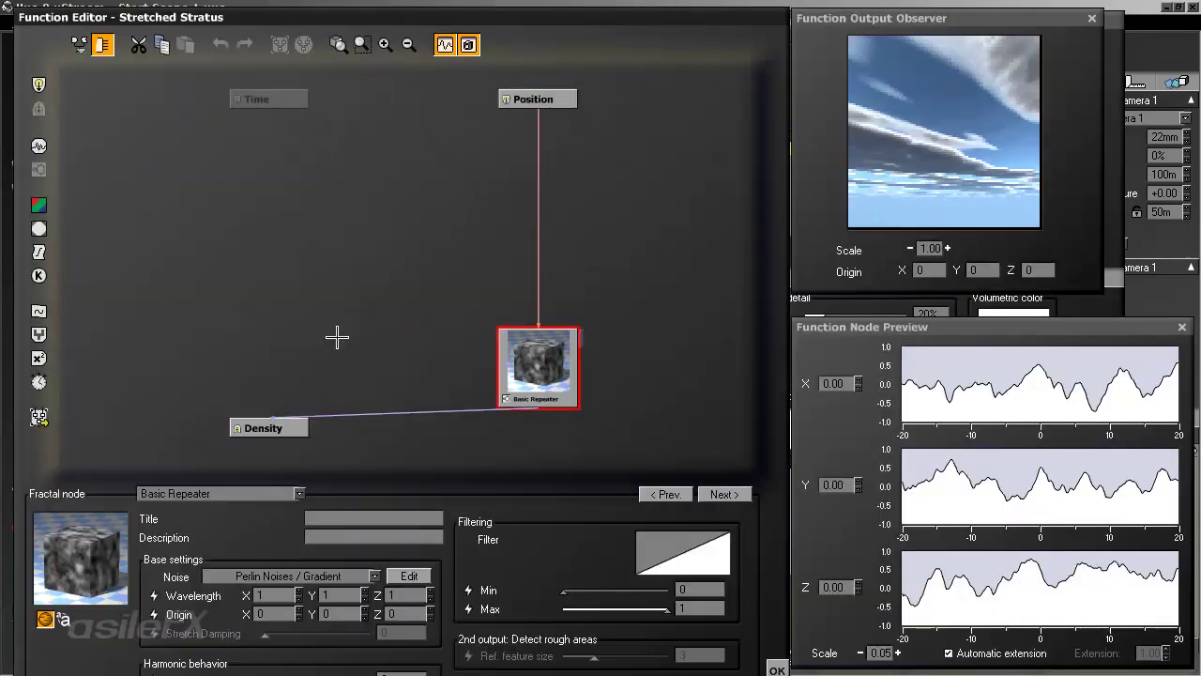
left_click(776, 668)
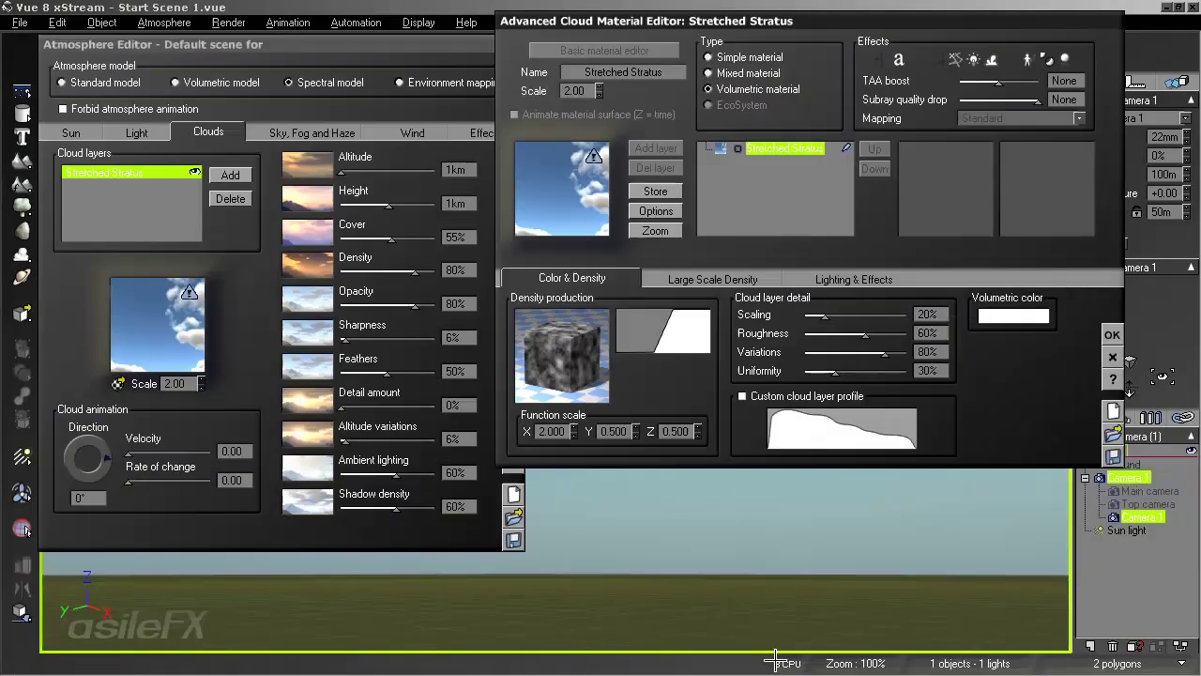
Reset the cloud material's density function and its density filter to their defaults
right_click(585, 347)
left_click(628, 416)
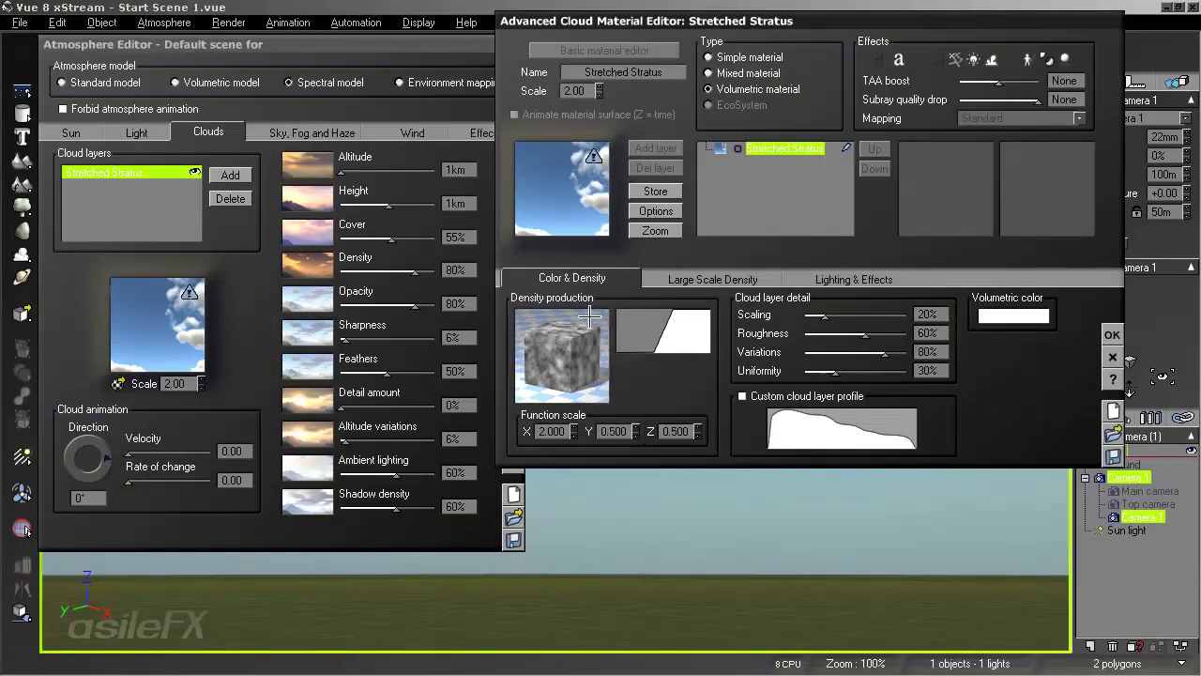
right_click(663, 325)
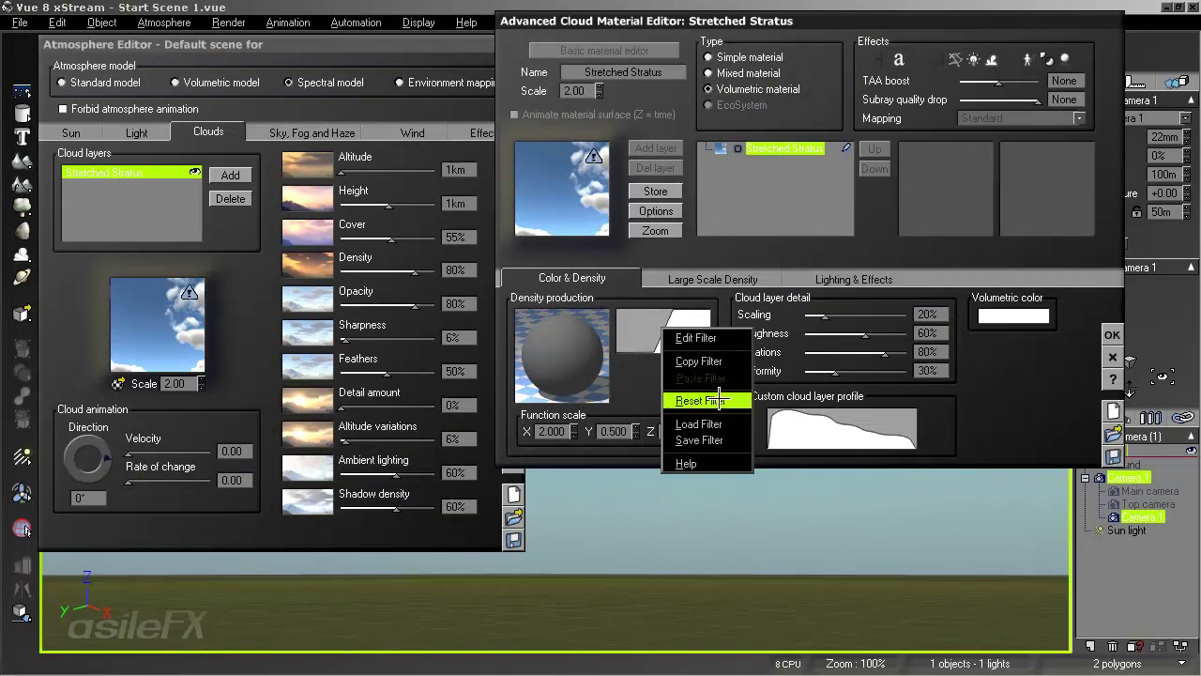
left_click(699, 401)
Set the density function scale to 1 on the X, Y and Z axes
left_click(553, 430)
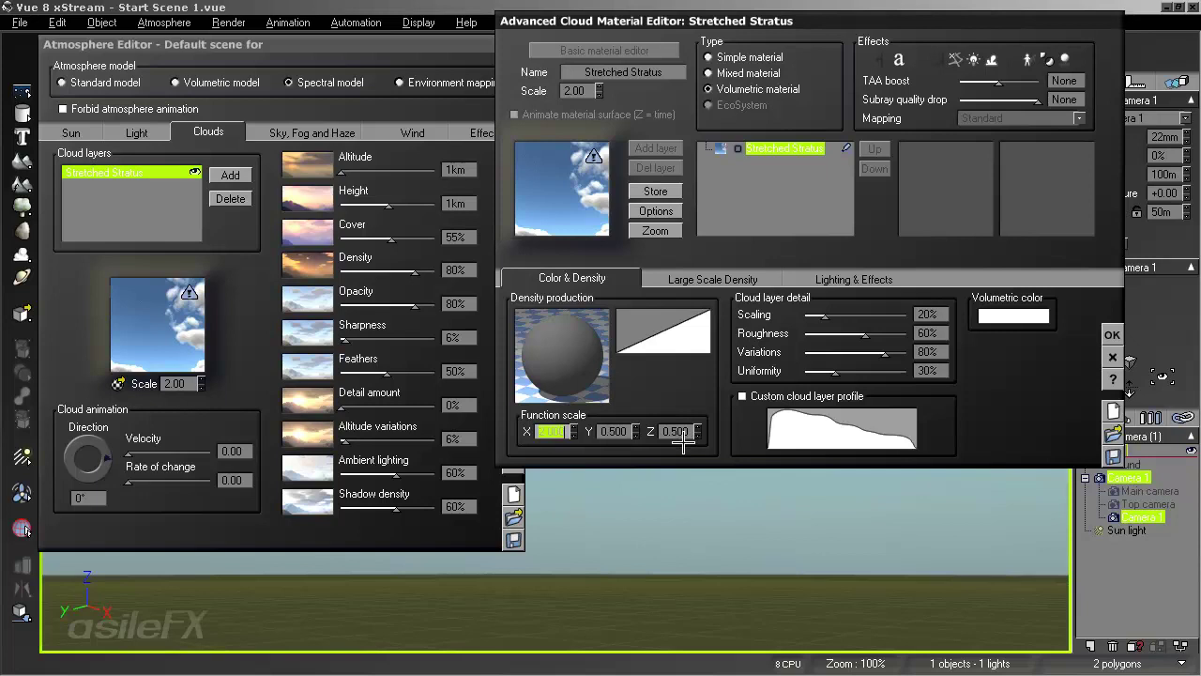
type("1")
key("Tab")
type("1")
key("Tab")
type("1")
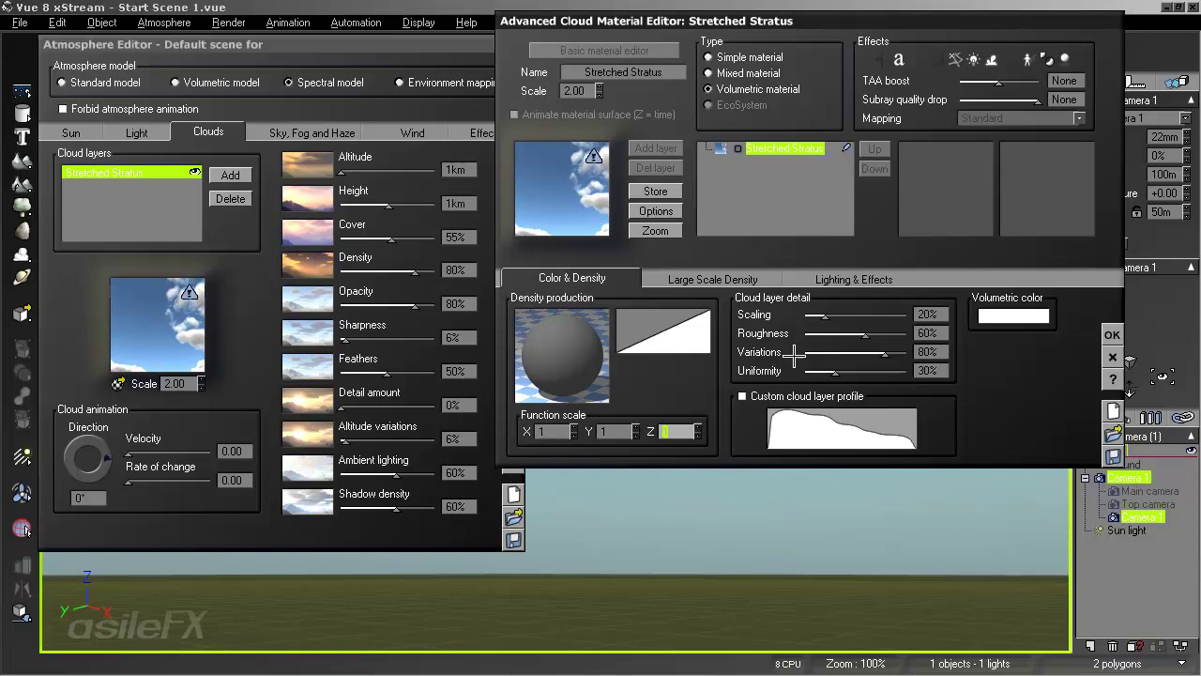
Review the cloud material's lighting settings and the available lighting models
left_click(838, 278)
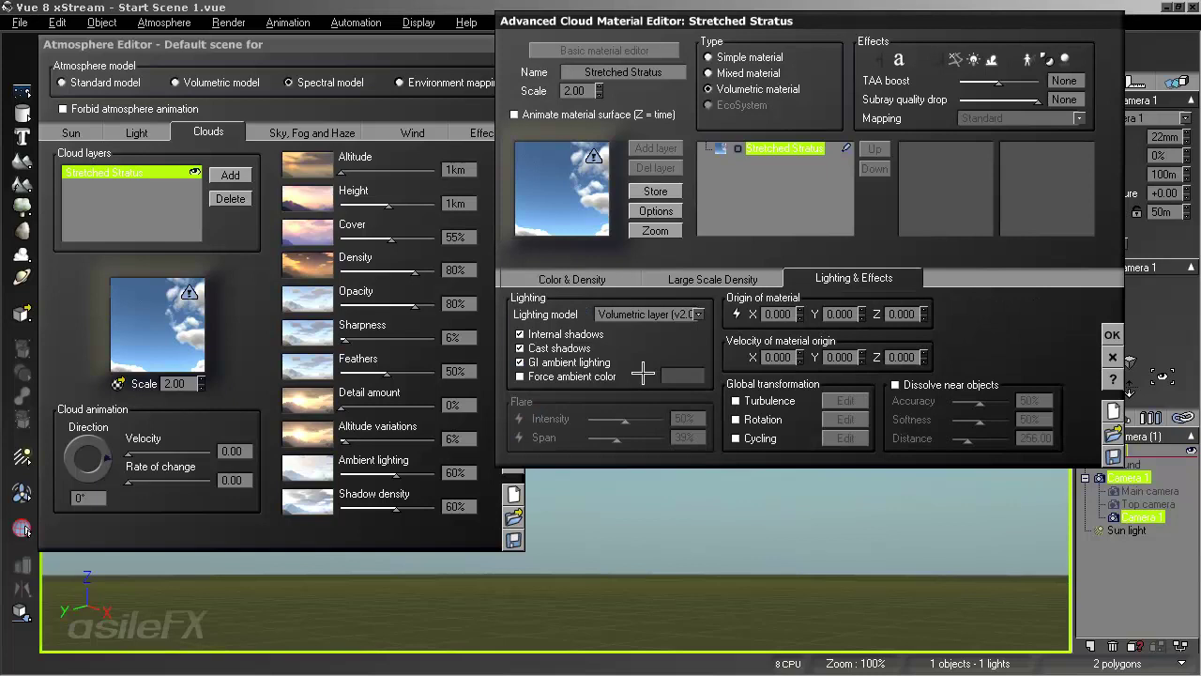
left_click(697, 315)
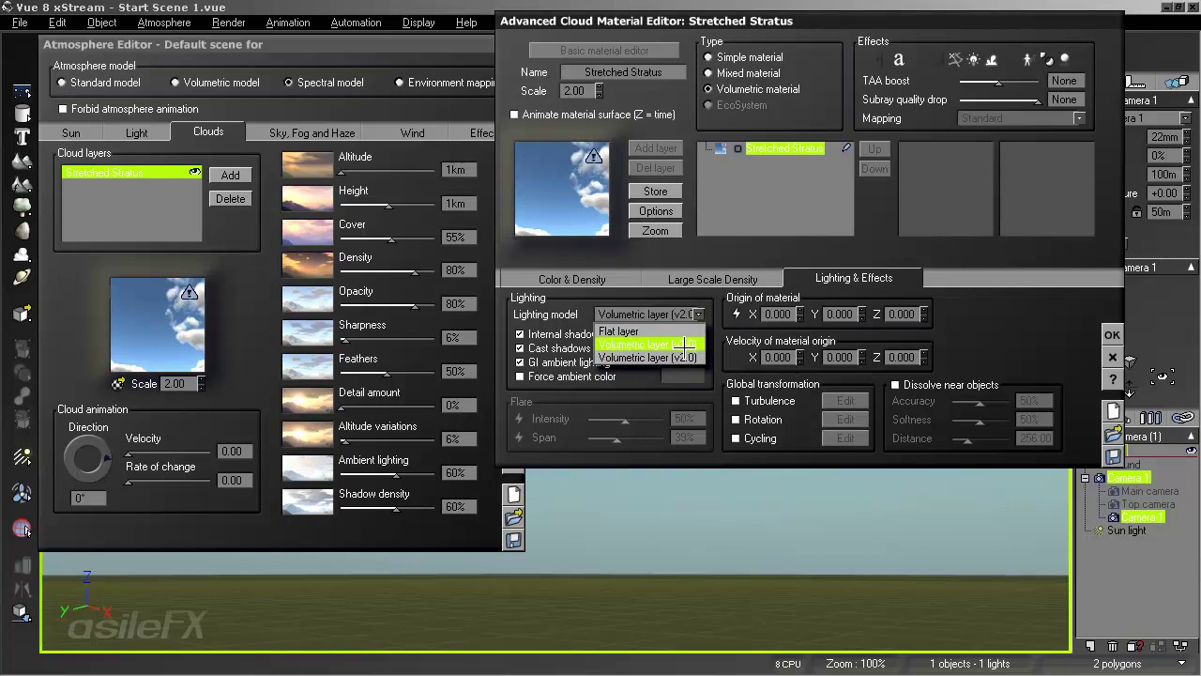
left_click(750, 291)
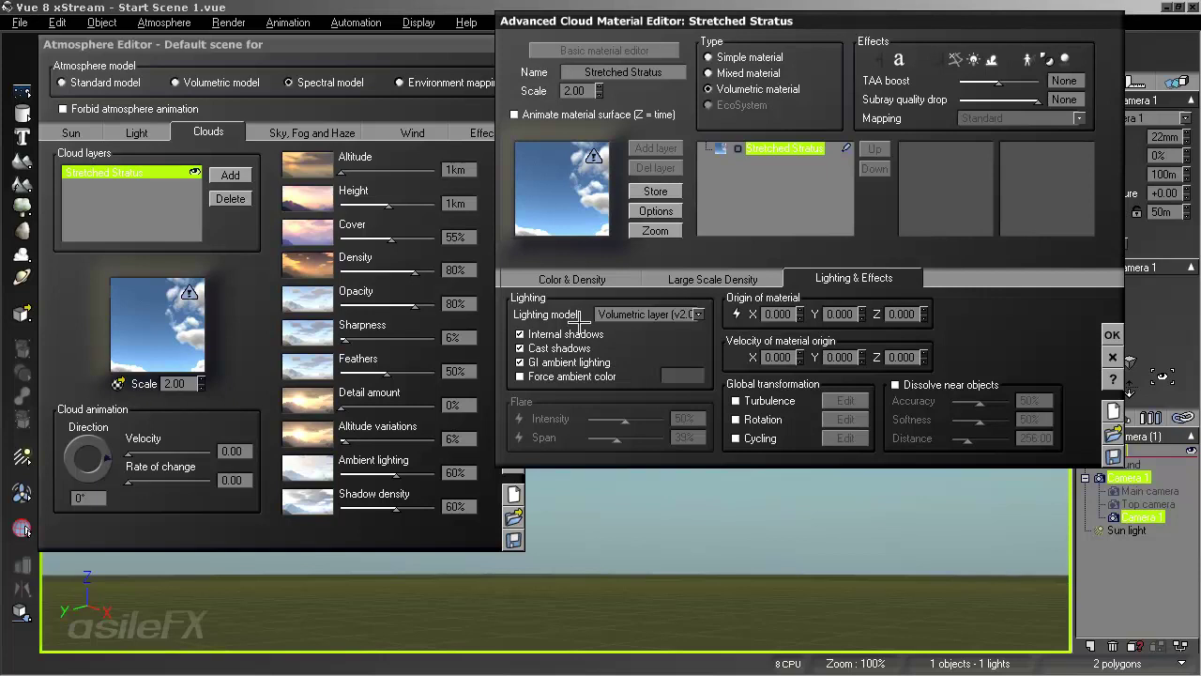
Edit the density function, adding a noise node between Position and Density and connecting it to the Density output
left_click(637, 277)
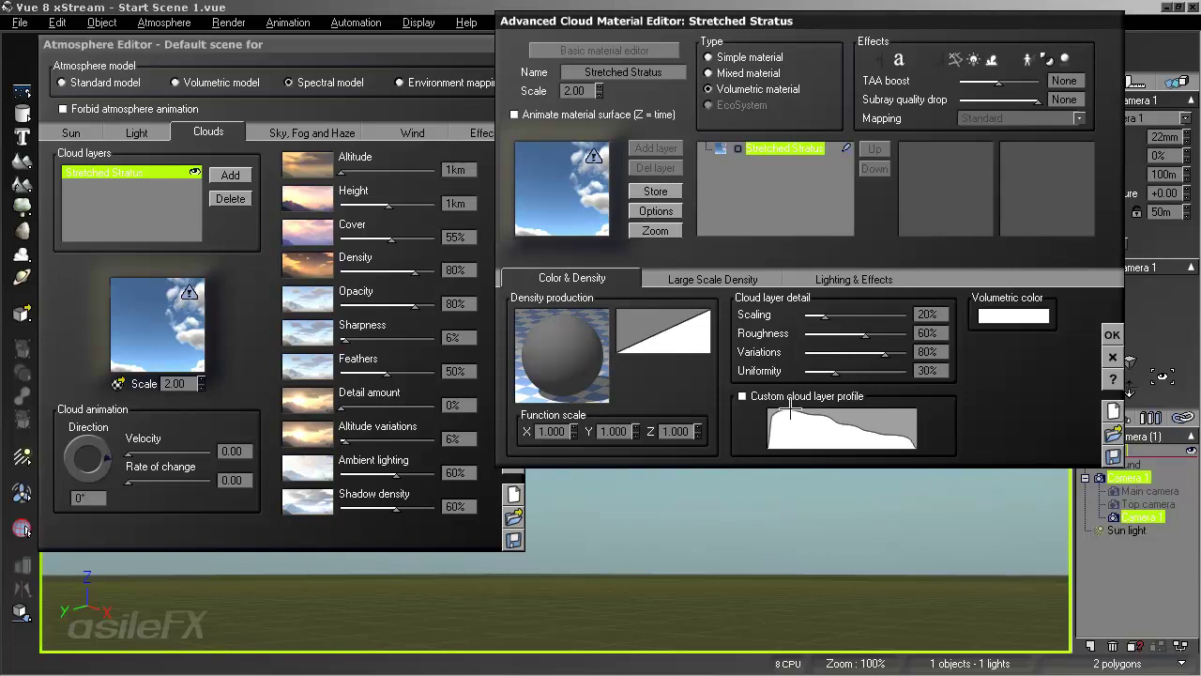
right_click(557, 330)
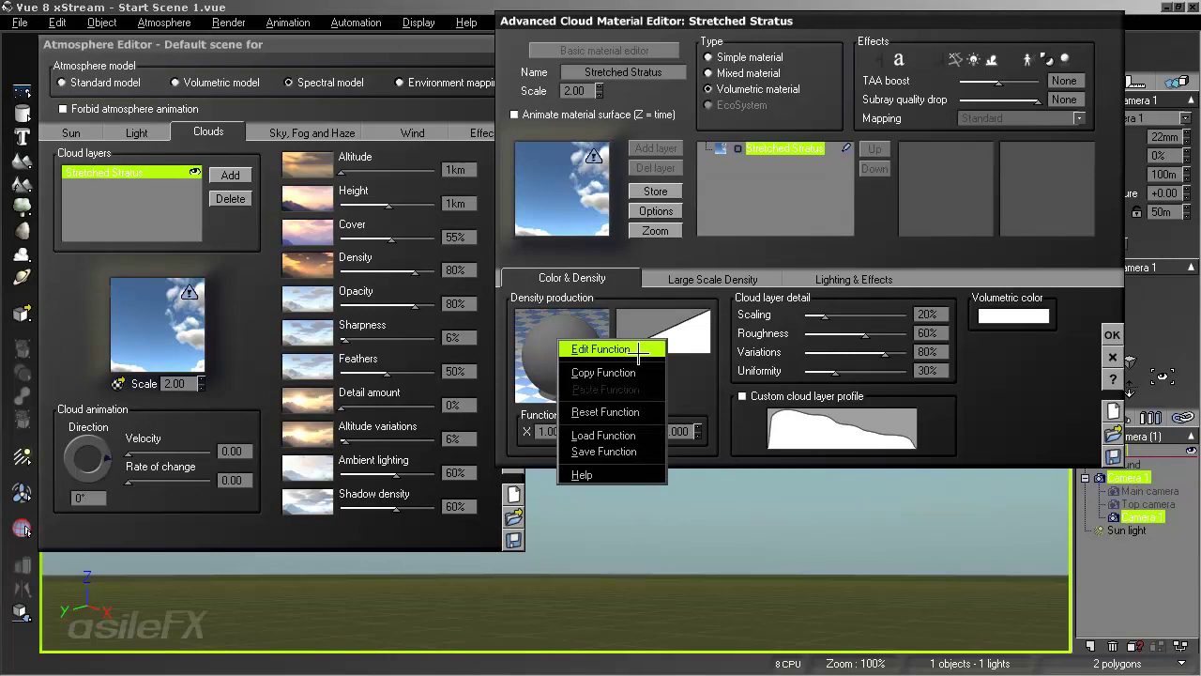
left_click(636, 351)
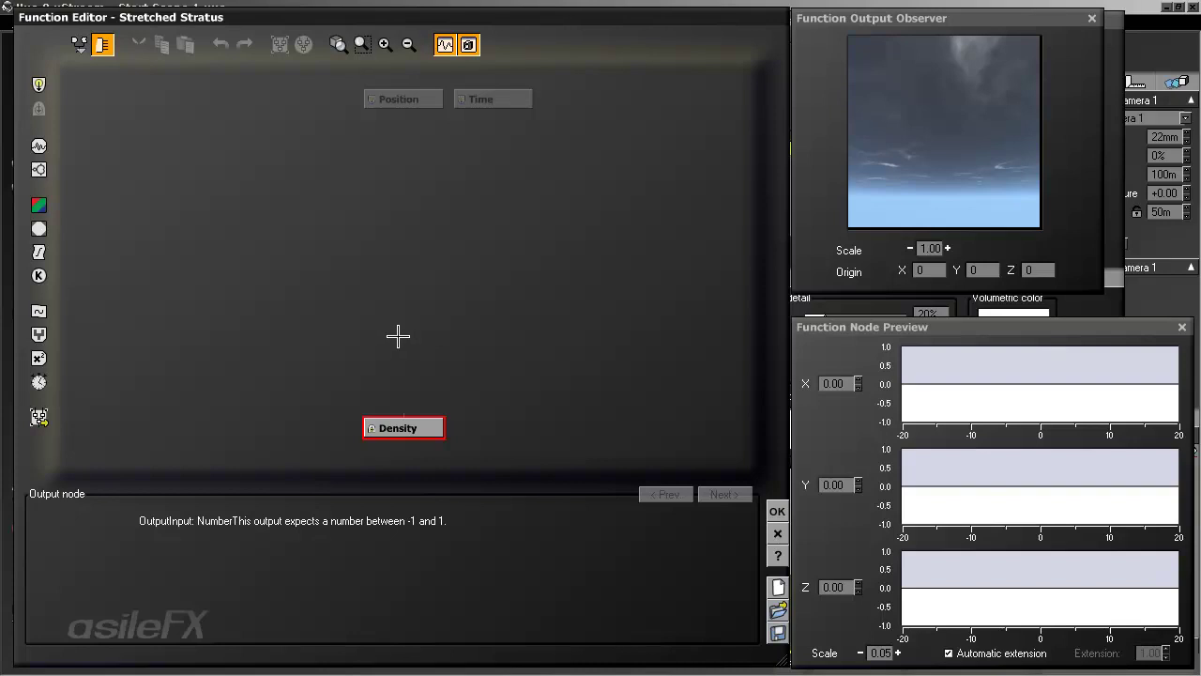
left_click(398, 336)
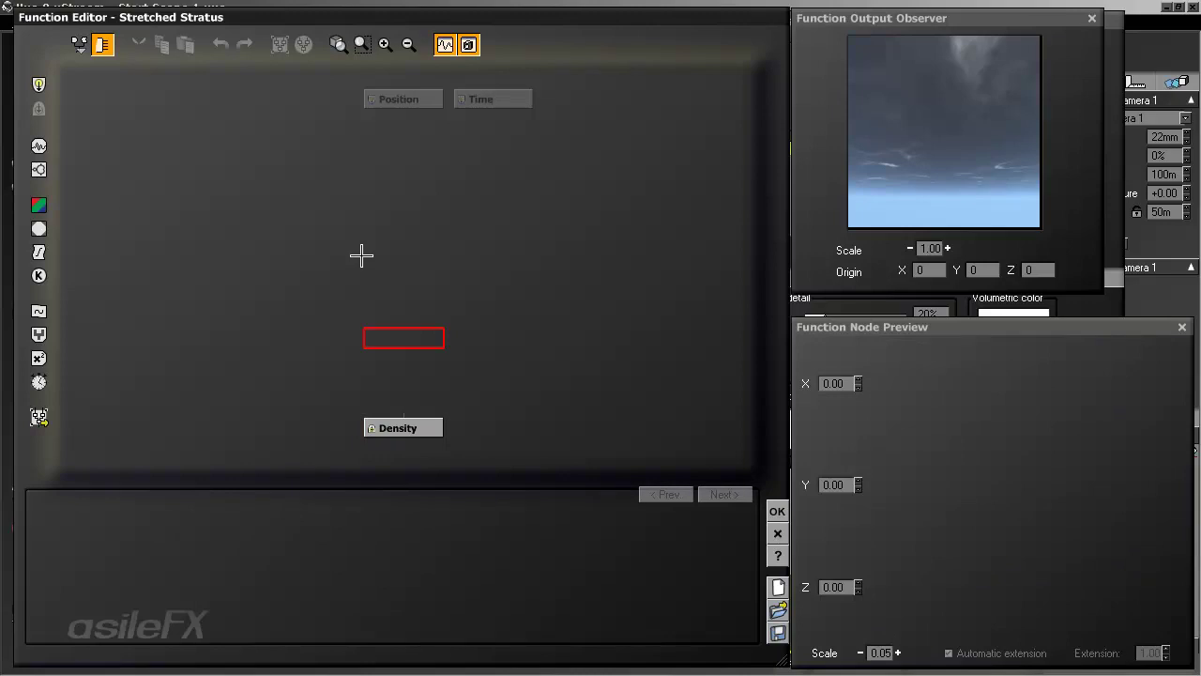
left_click(37, 145)
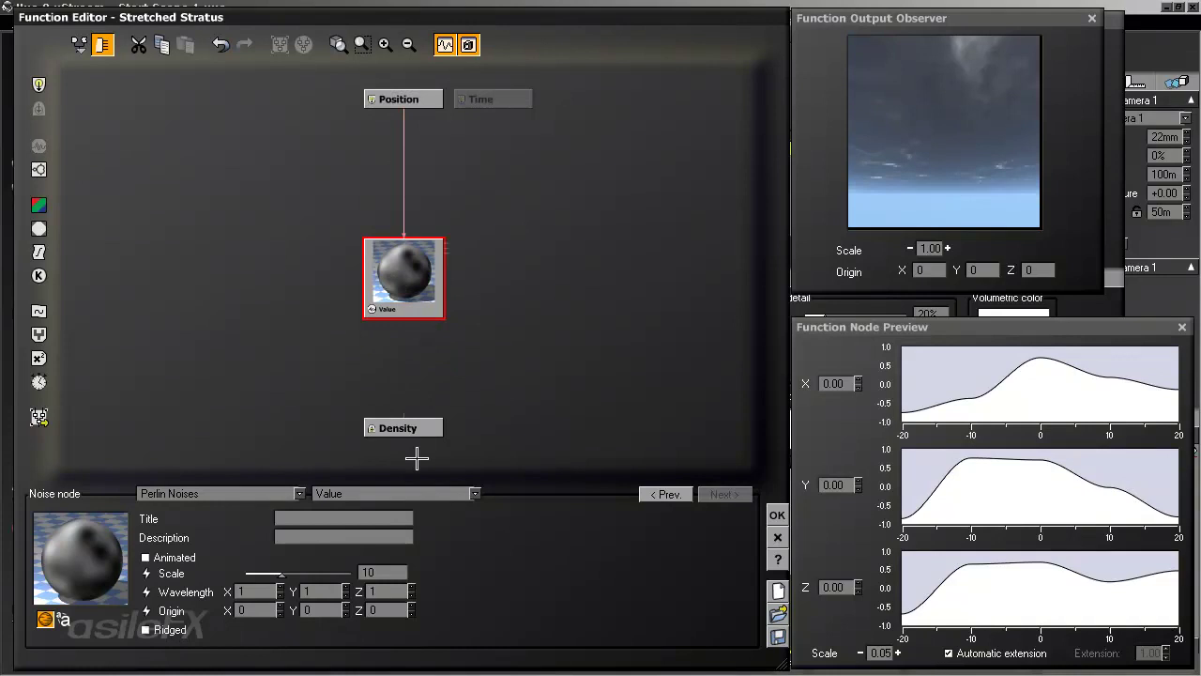
left_click_drag(409, 428, 404, 317)
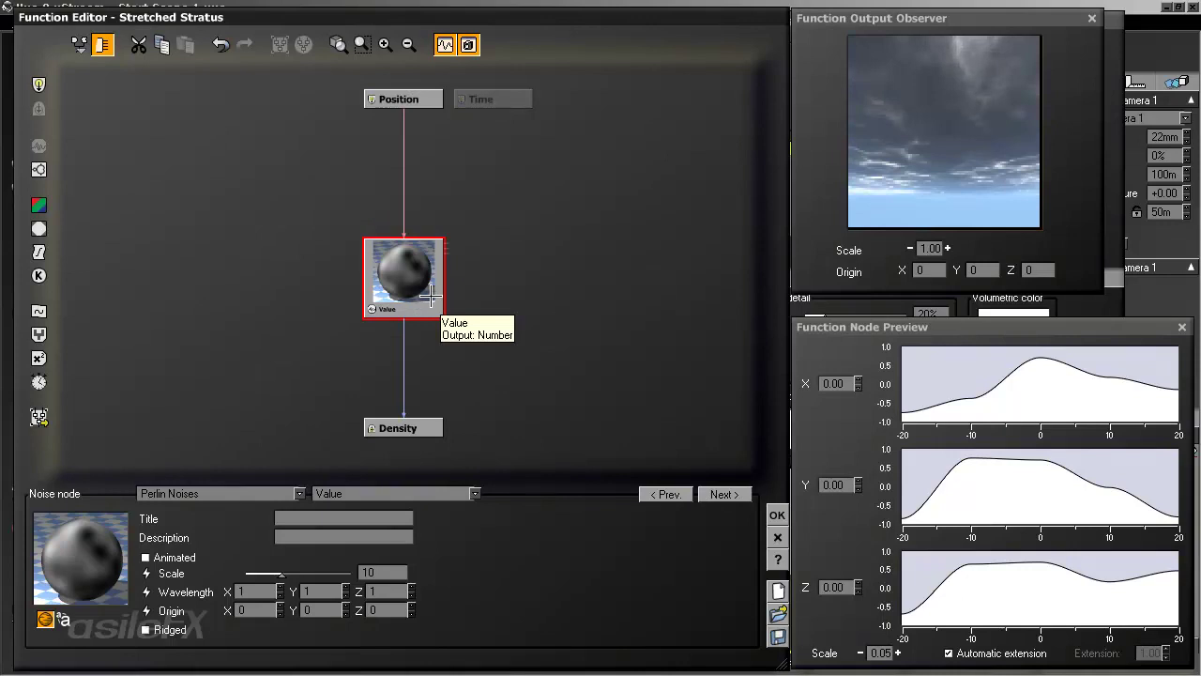
Change the noise node to the Math Patterns type Tooth (Gaussian) and accept the function and material edits
left_click(298, 494)
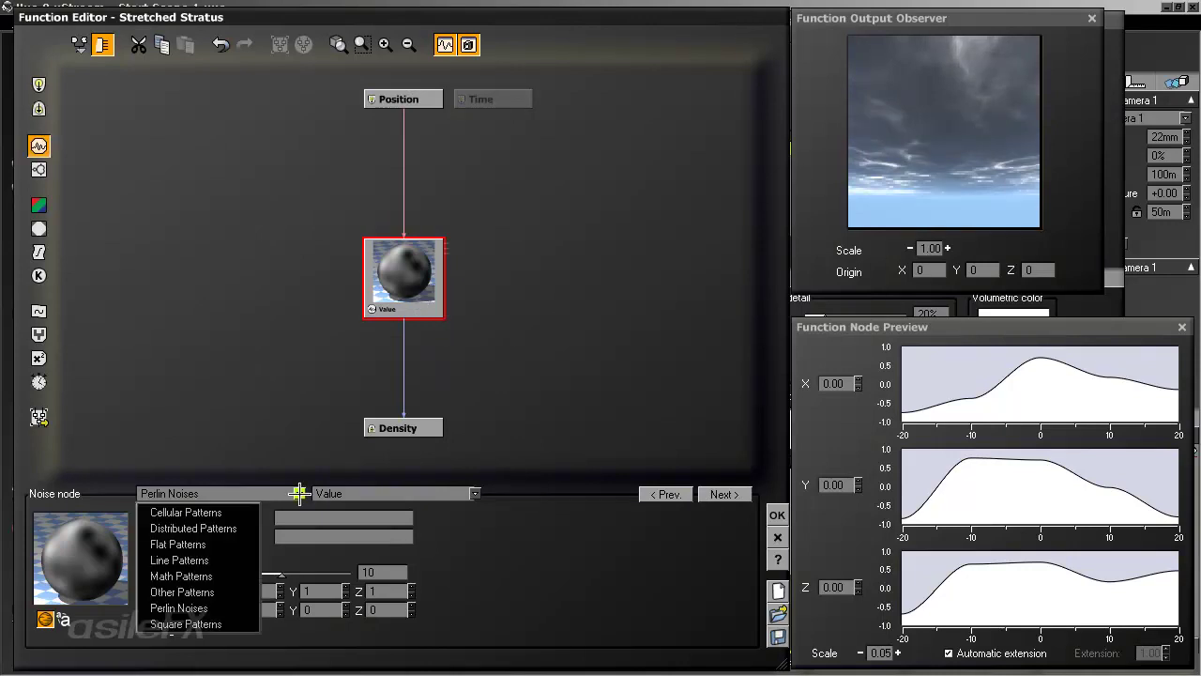
mouse_move(227, 577)
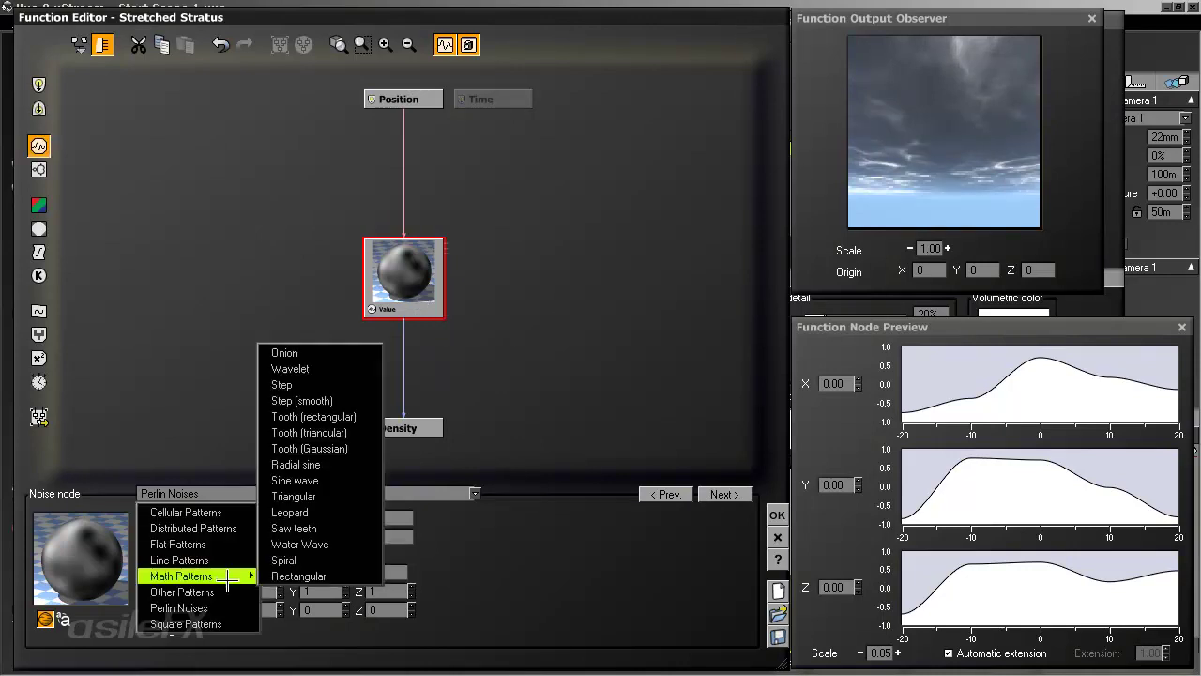
left_click(347, 449)
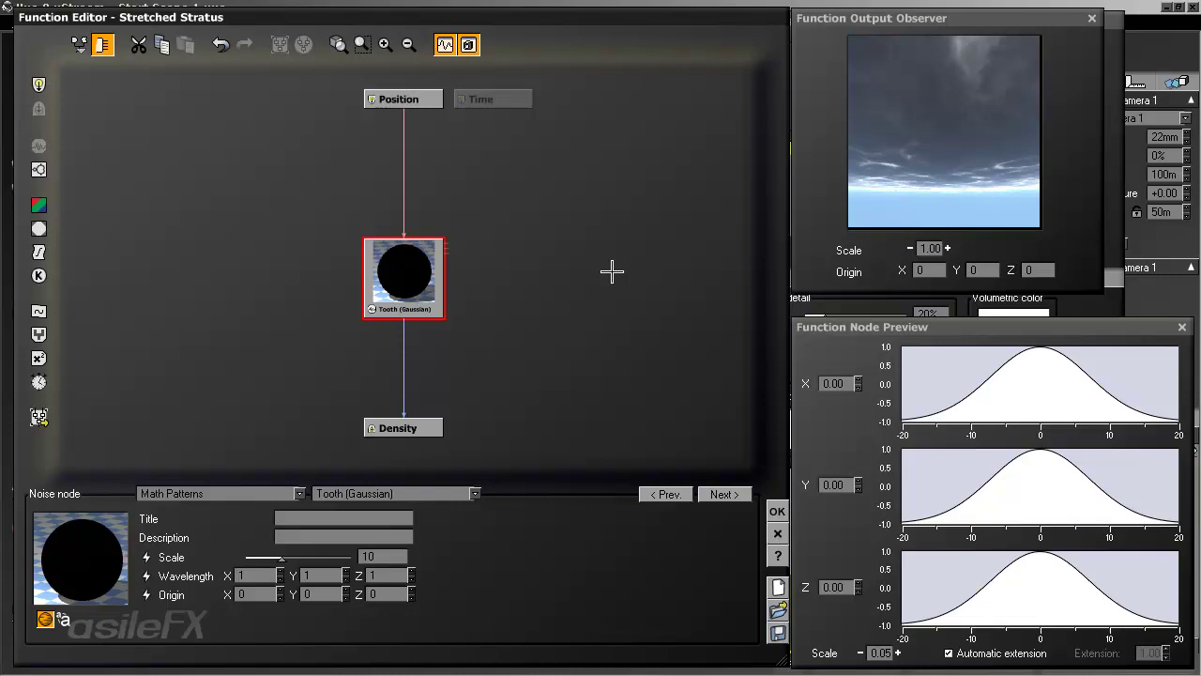
left_click(777, 511)
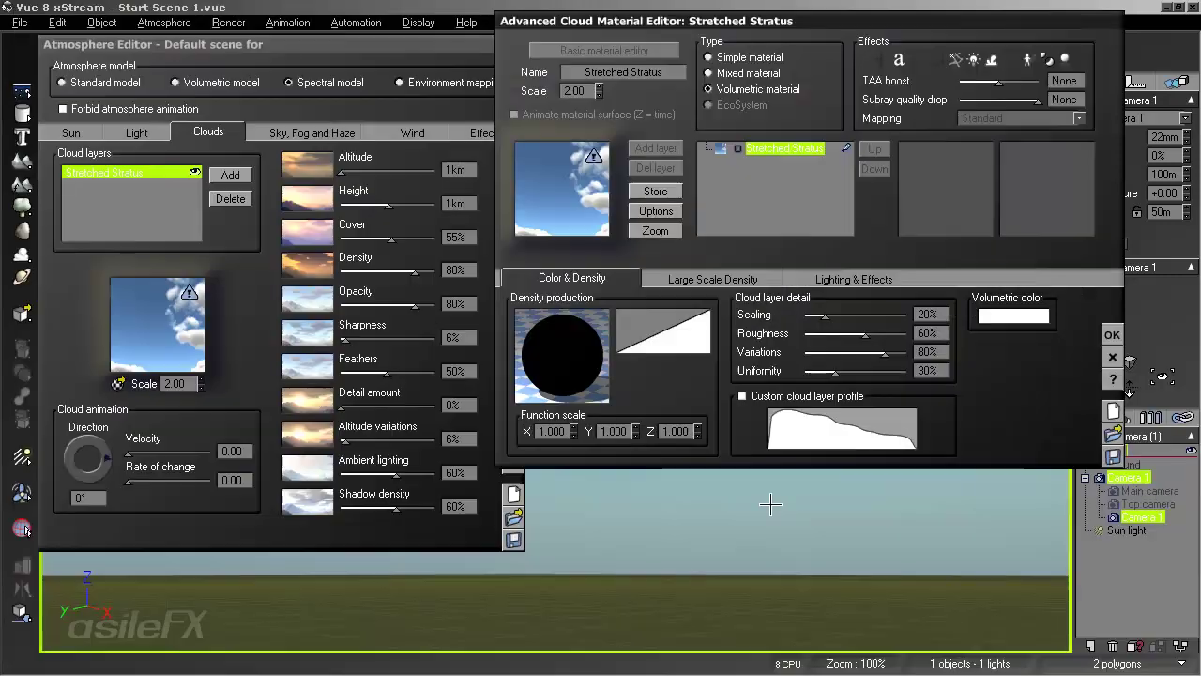
left_click(1111, 334)
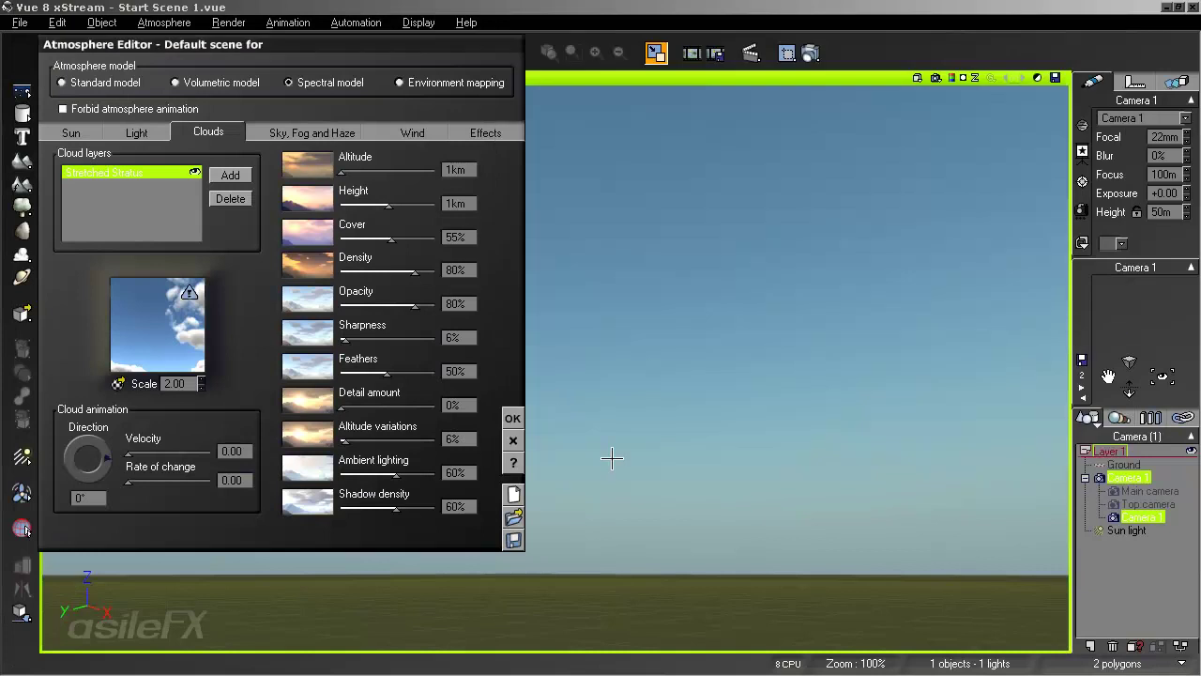
Accept the atmosphere edits and render the cloud layer from a raised camera, closing the render display when finished
left_click(511, 413)
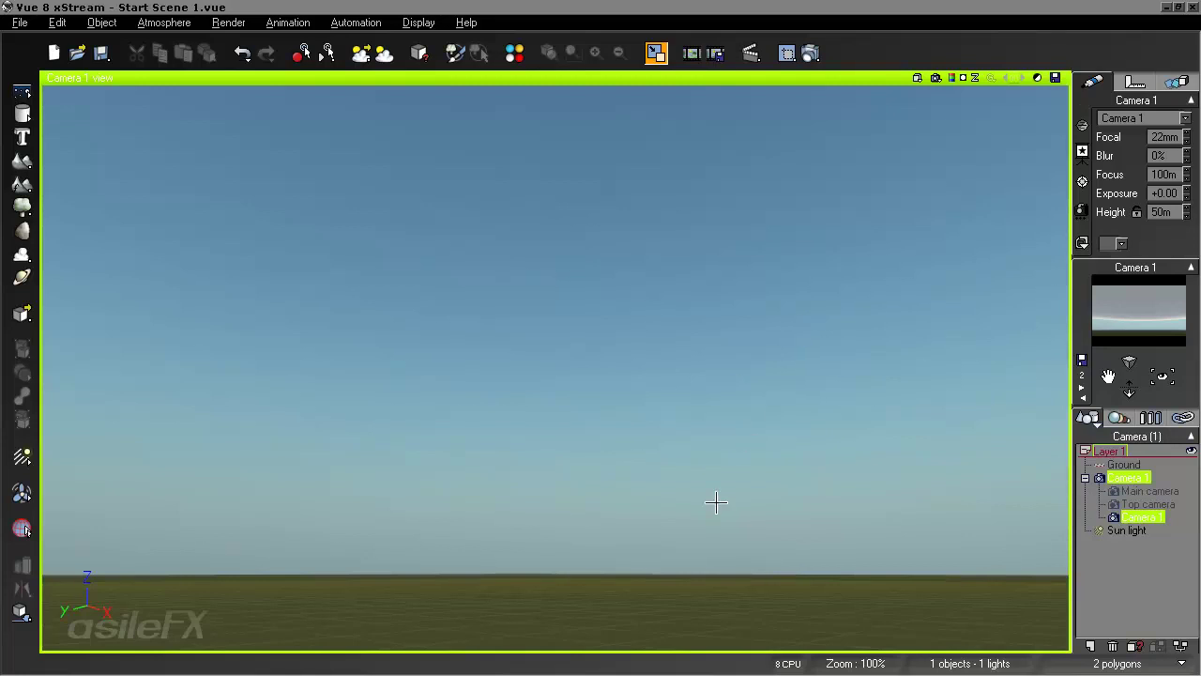
right_click_drag(682, 561, 688, 415)
scroll(688, 415, "down", 10)
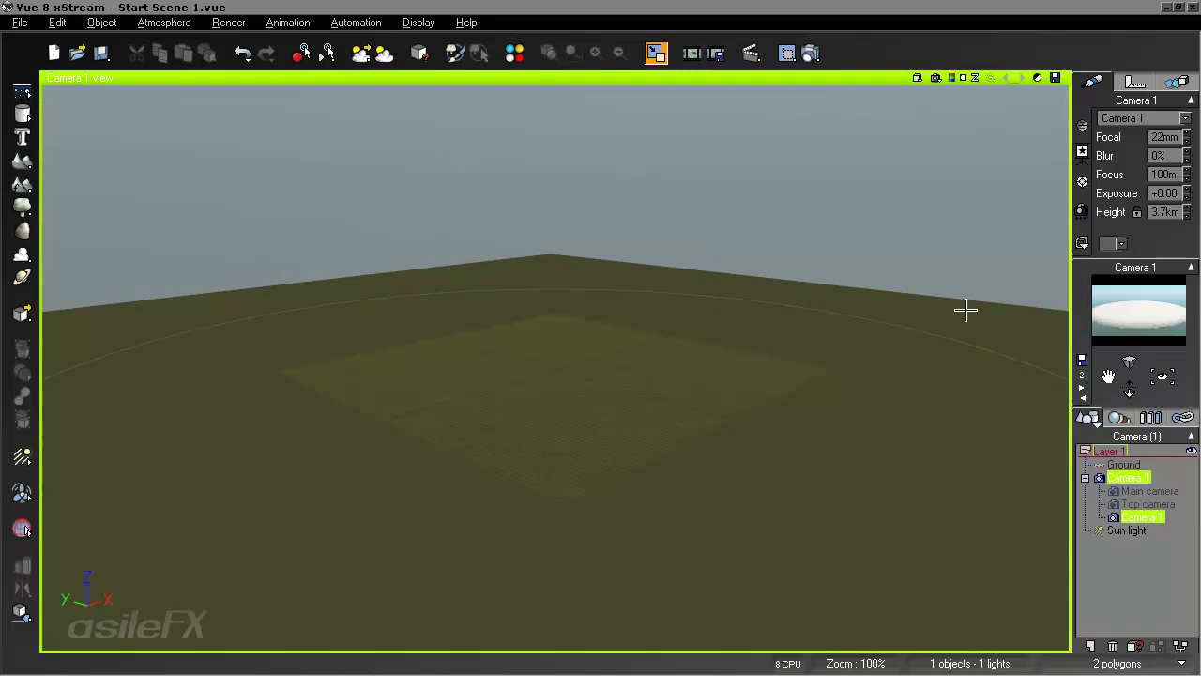
right_click_drag(671, 370, 673, 350)
left_click(810, 54)
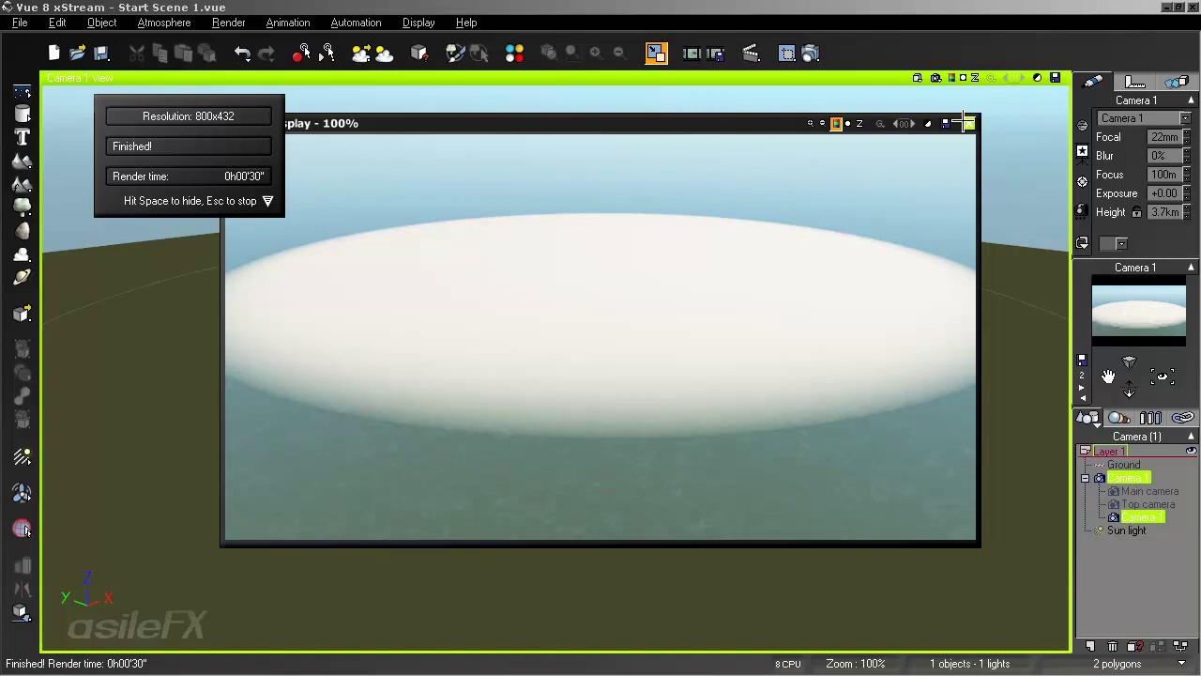
left_click(968, 123)
Reopen the Atmosphere Editor and its cloud material, and set the Stretched Stratus layer's Cover to 100%
scroll(673, 358, "down", 3)
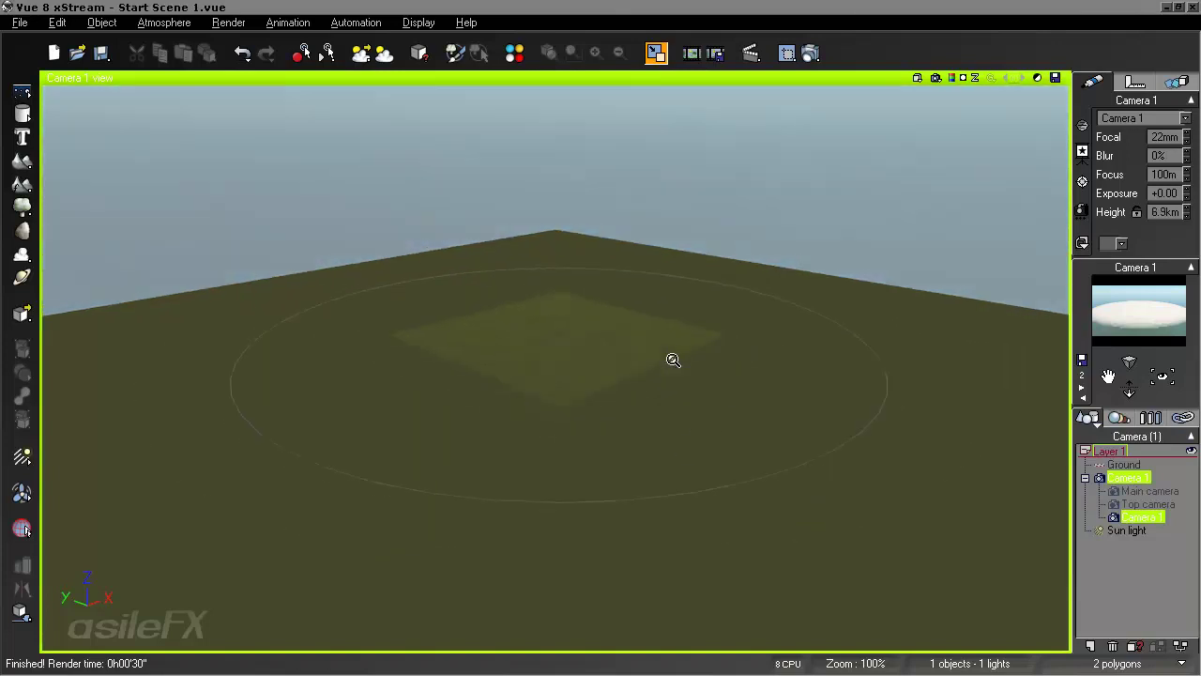
scroll(673, 360, "up", 2)
right_click_drag(673, 358, 673, 287)
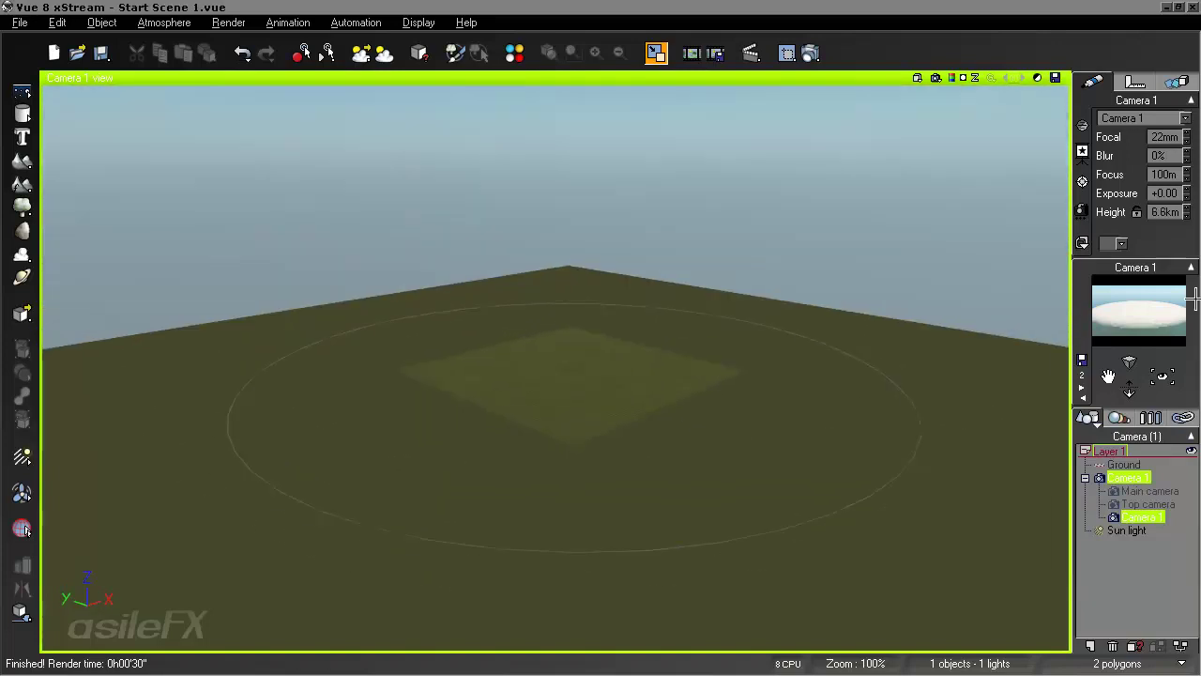
left_click(166, 21)
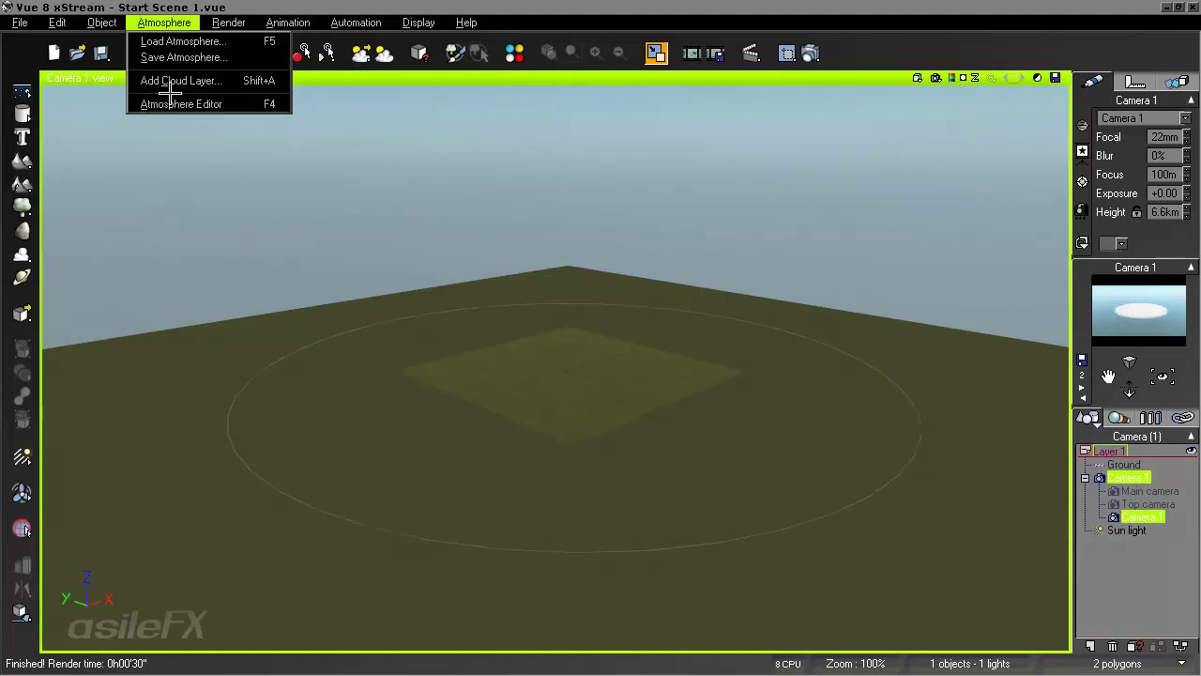
left_click(179, 104)
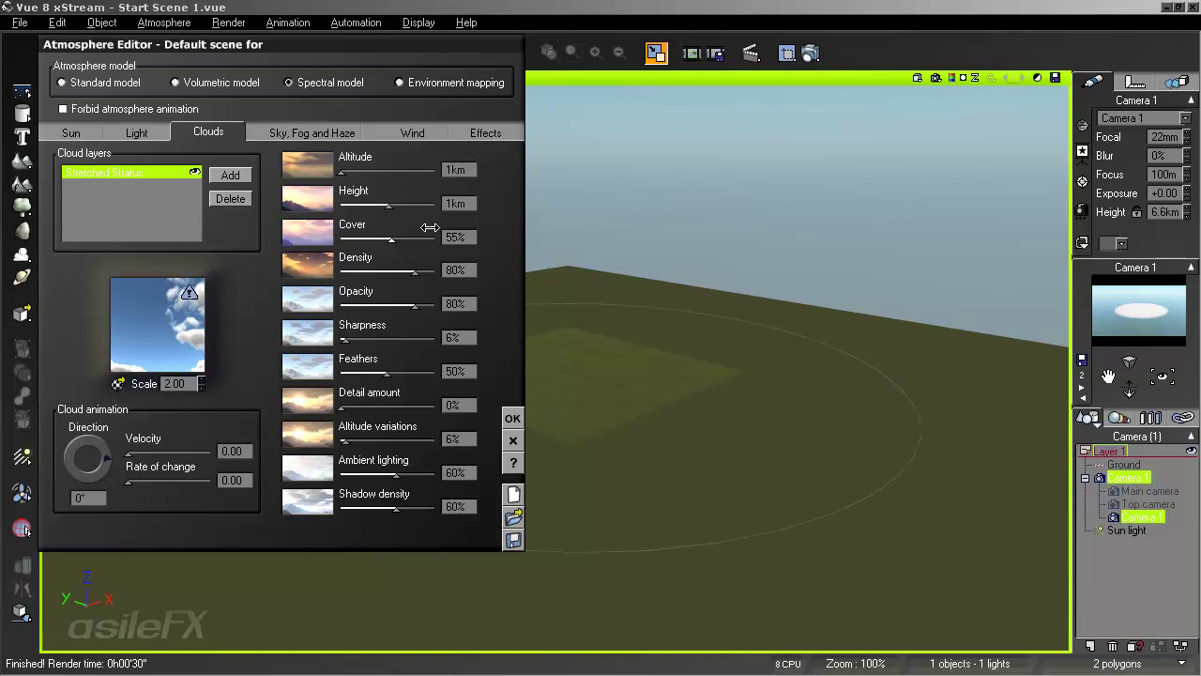
right_click(194, 304)
left_click(209, 311)
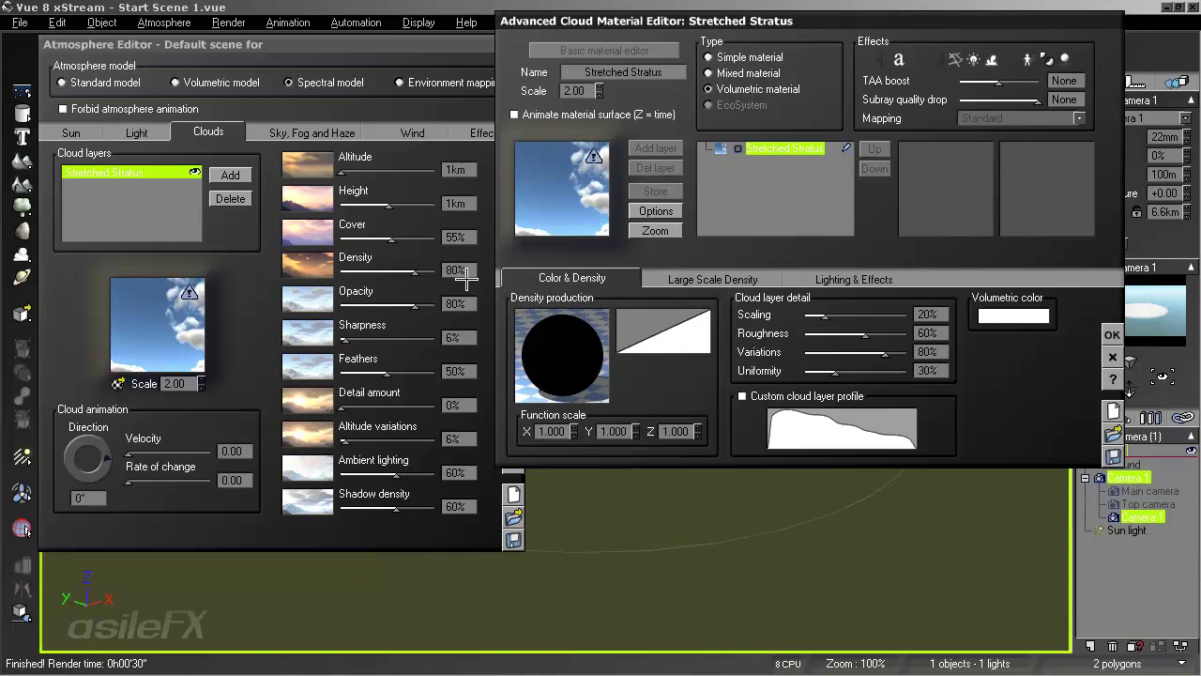
left_click(433, 240)
left_click(1112, 335)
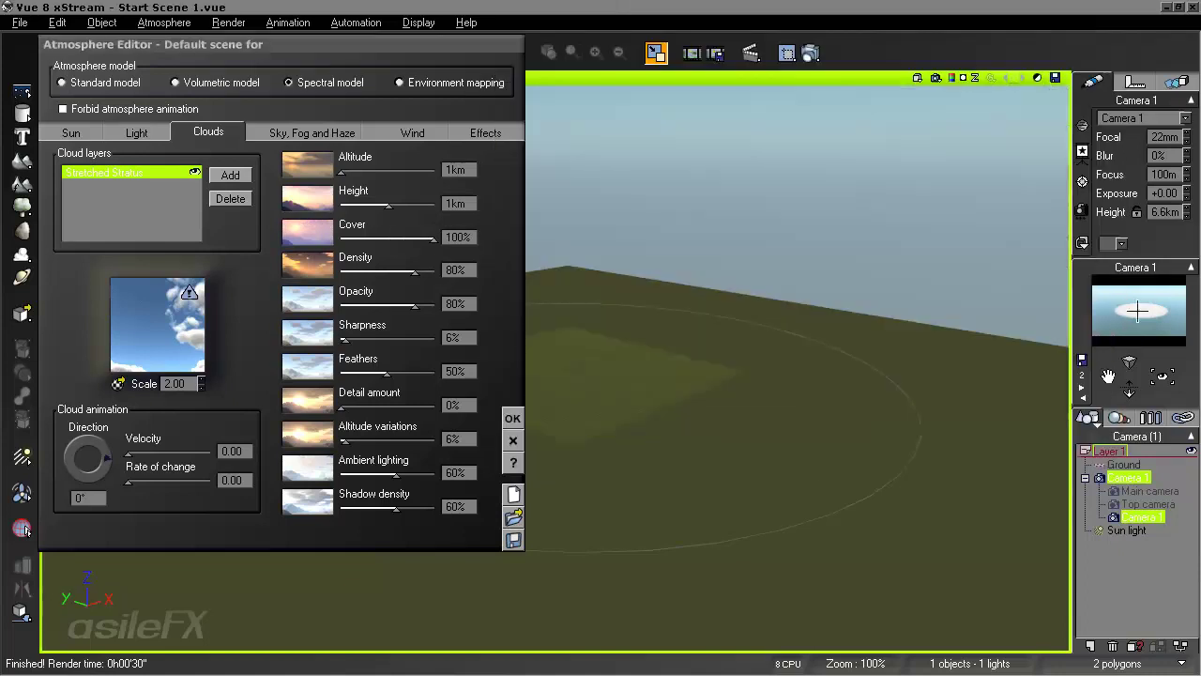
Render the cloud layer directly in the camera view to examine the effect of the Cover setting
right_click_drag(898, 395, 813, 376)
scroll(812, 369, "down", 3)
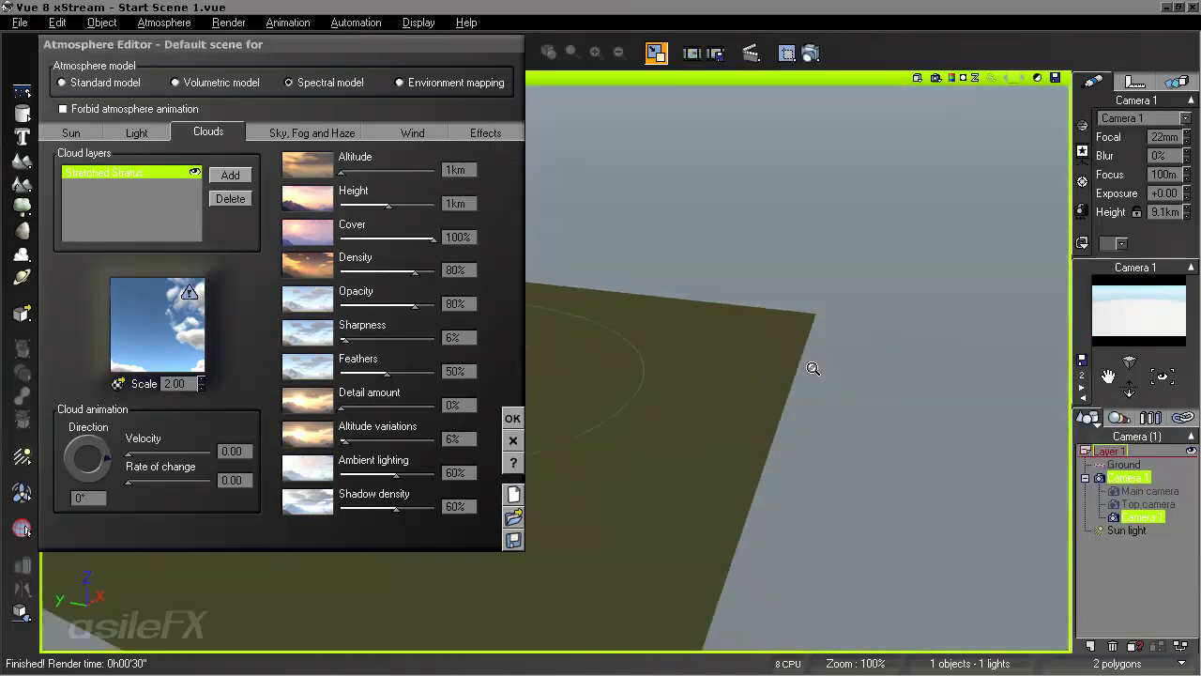
right_click_drag(800, 312, 716, 277)
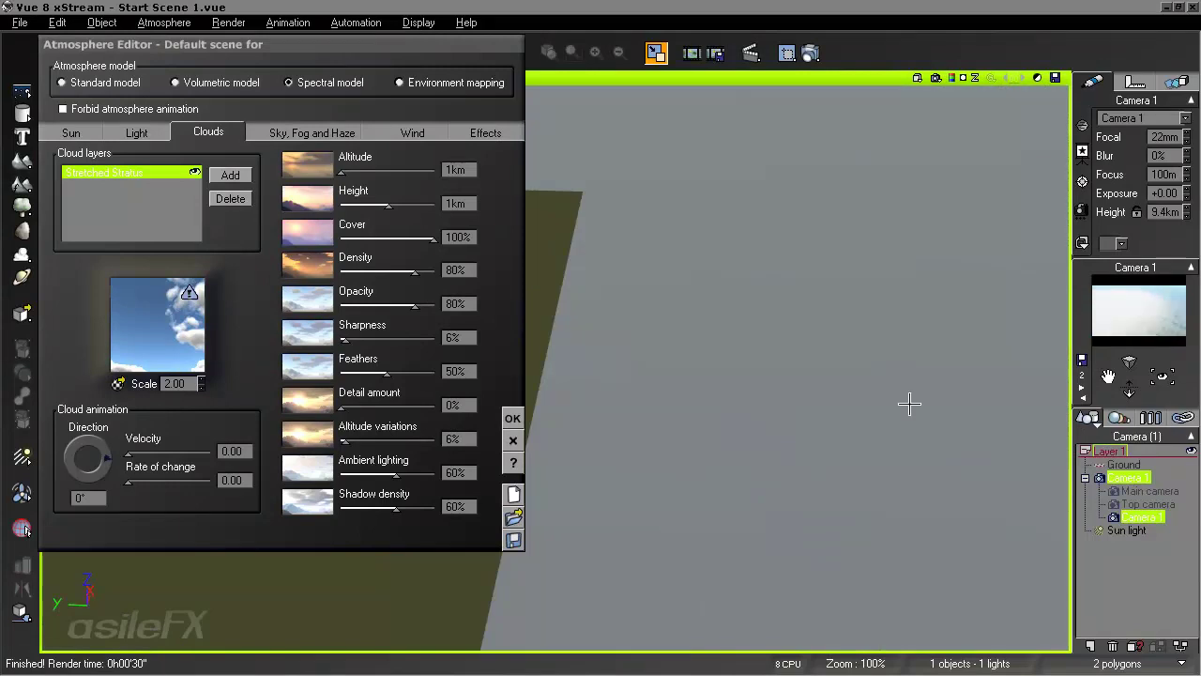
left_click(950, 78)
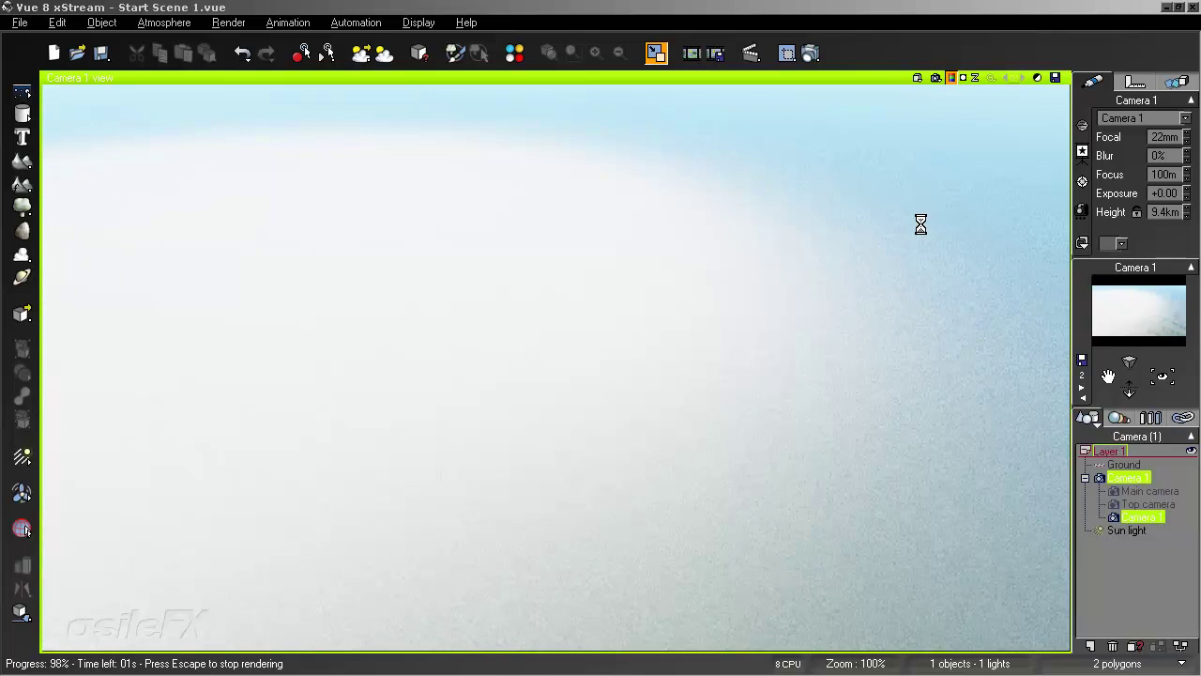
Reopen the Atmosphere Editor and set the cloud layer's Cover to 55%
key("F4")
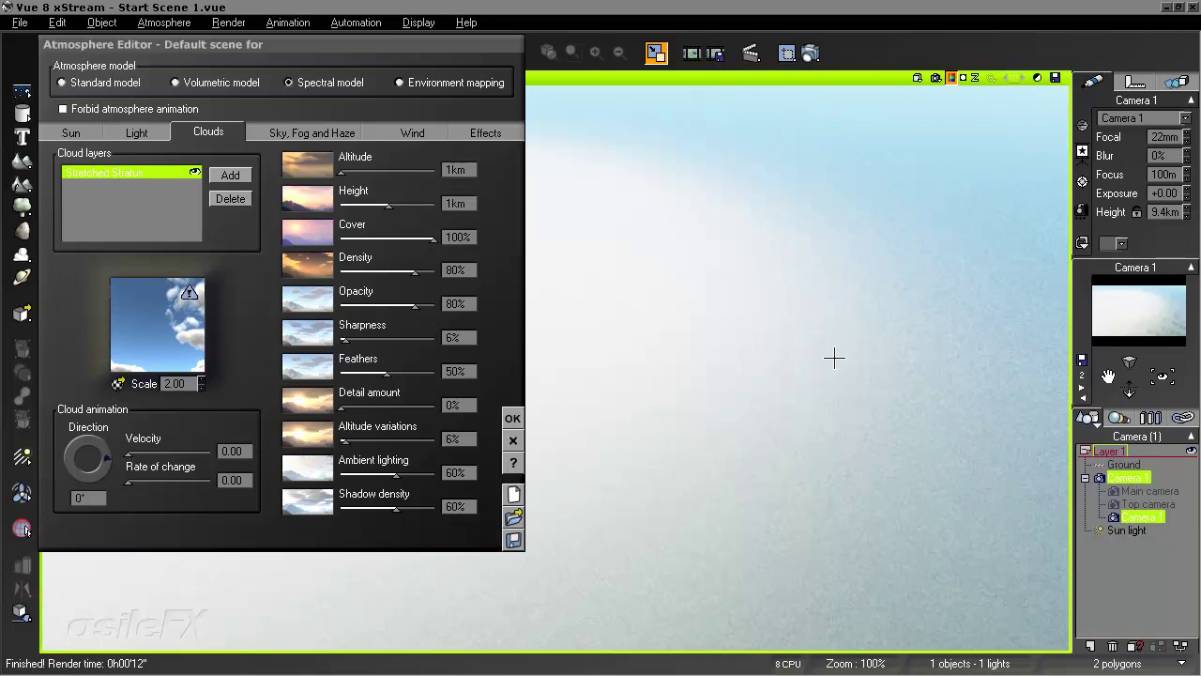
right_click_drag(693, 300, 854, 362)
left_click(457, 237)
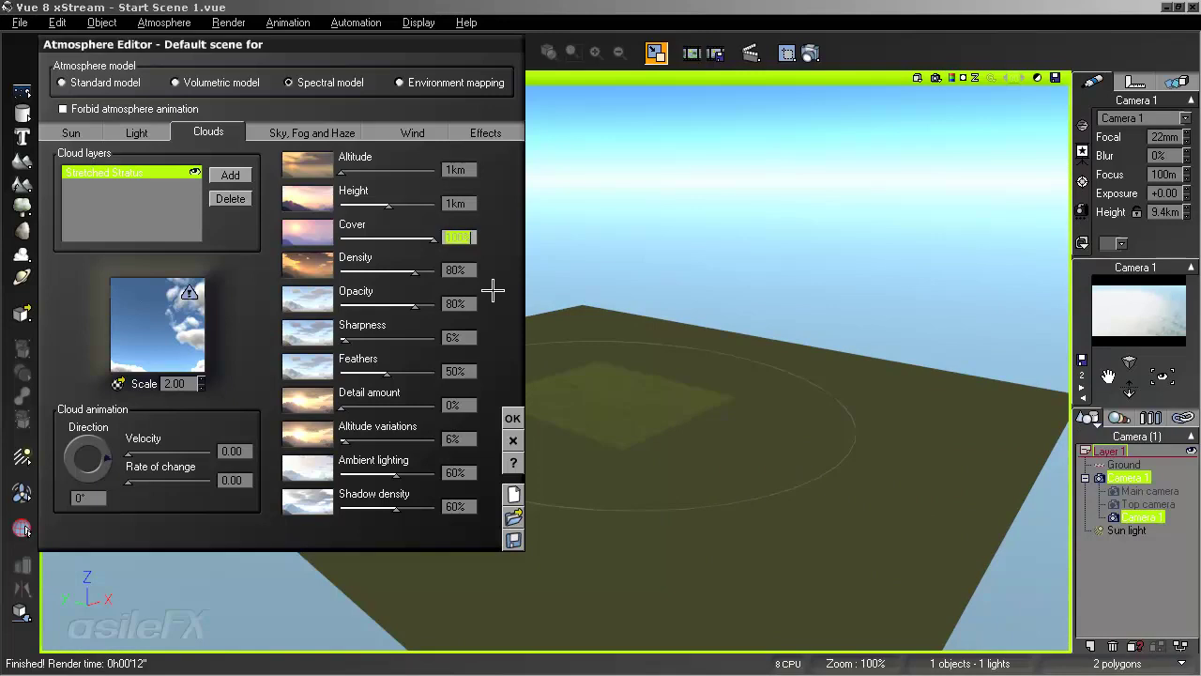
type("50")
type("55")
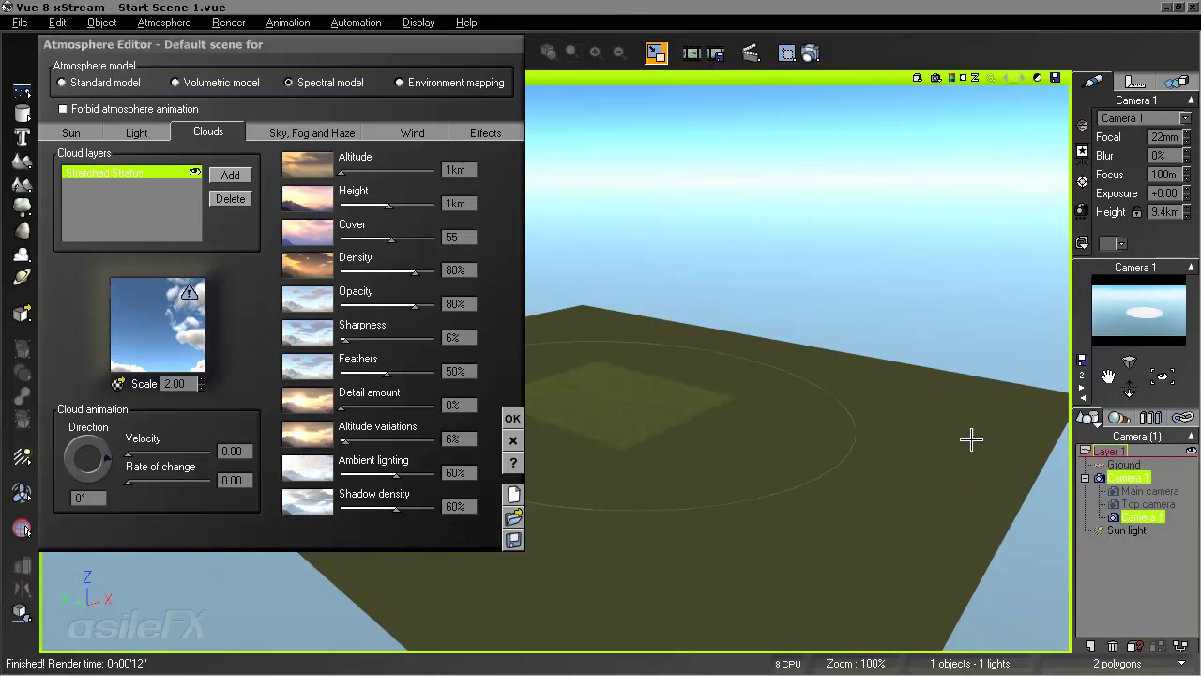
Raise the cloud layer's Height to 3.6 km and check the cloud material's density settings
right_click_drag(833, 372, 802, 341)
left_click_drag(387, 205, 413, 204)
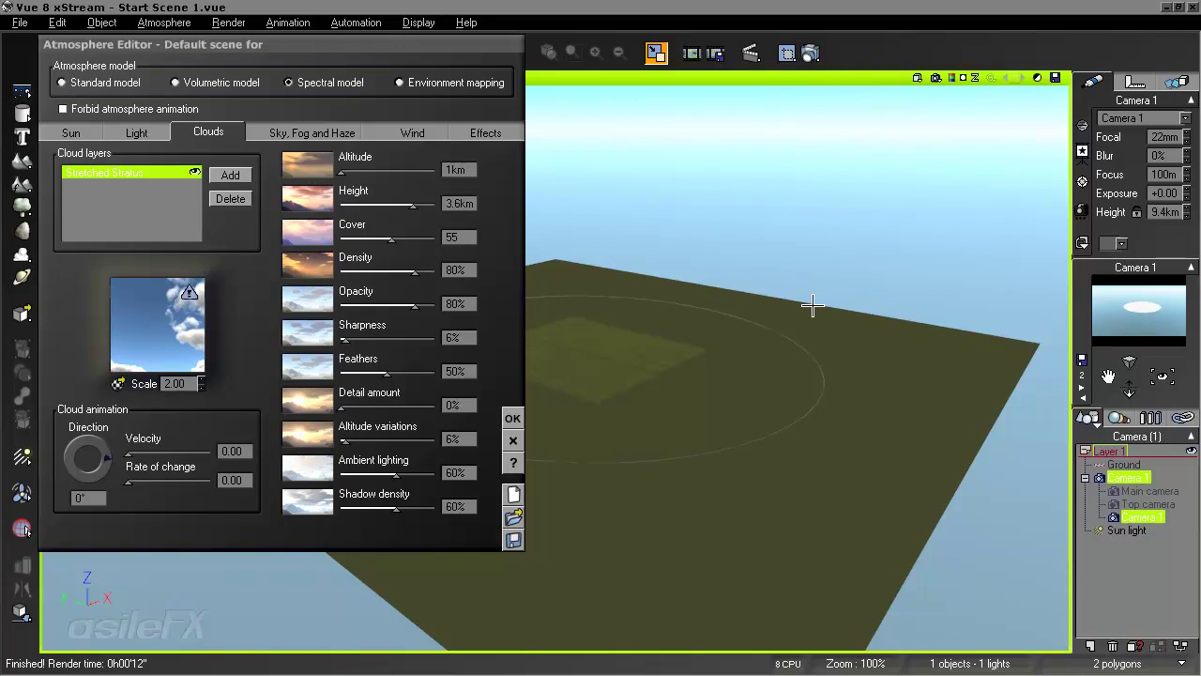
right_click(215, 295)
left_click(227, 313)
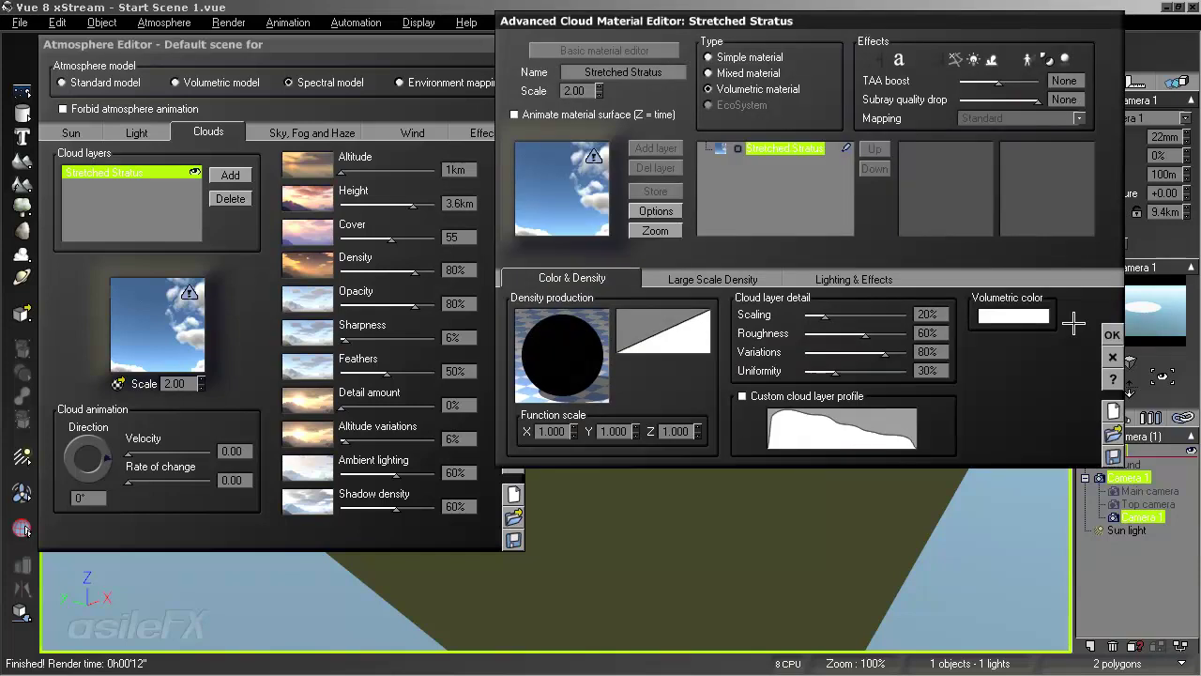
left_click(1110, 334)
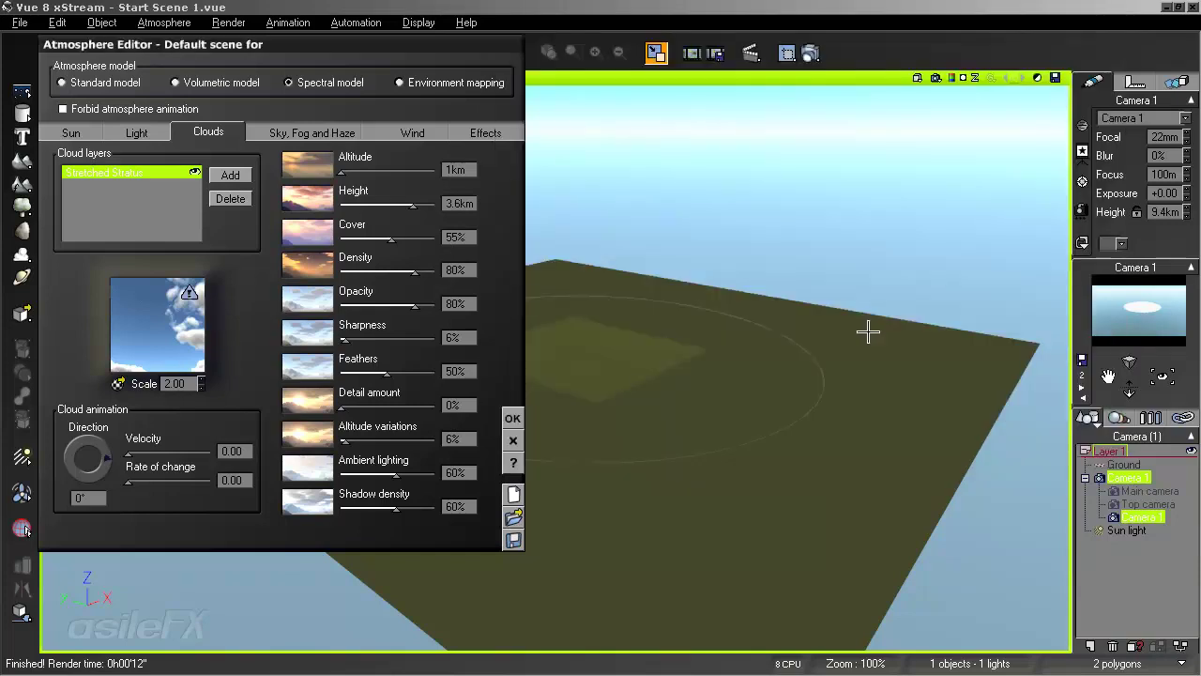
Set the cloud material's scale to 1 and inspect the cloud layer in the camera preview
right_click_drag(791, 320, 797, 358, "ctrl")
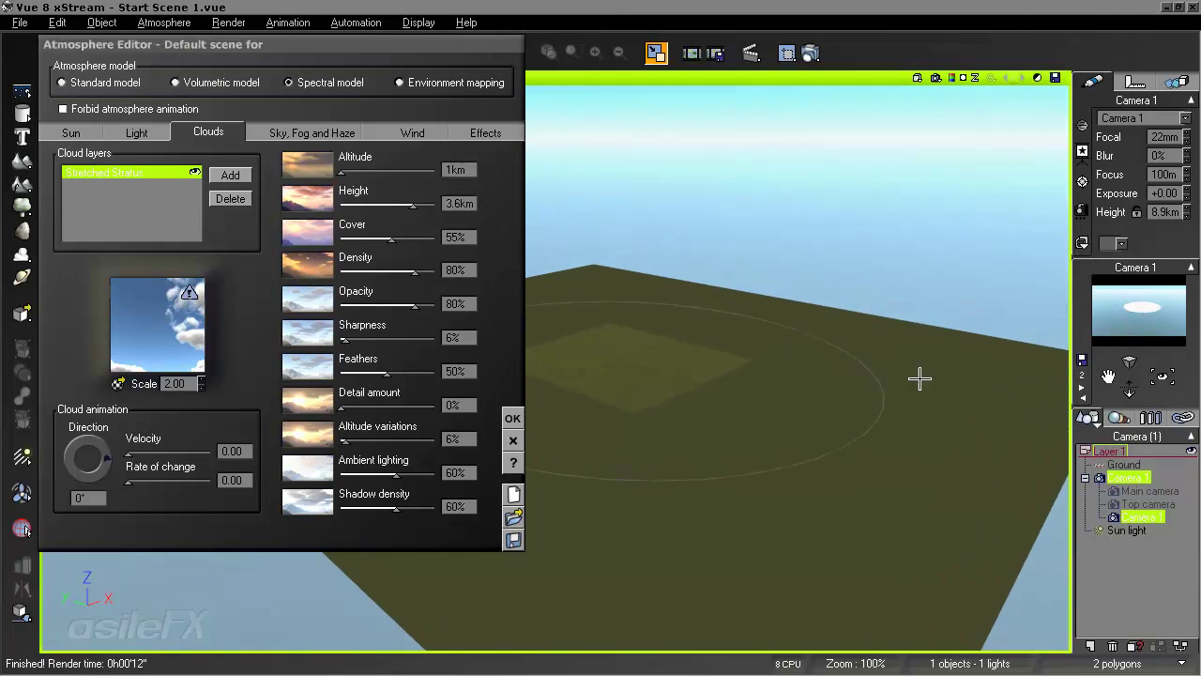
left_click(176, 383)
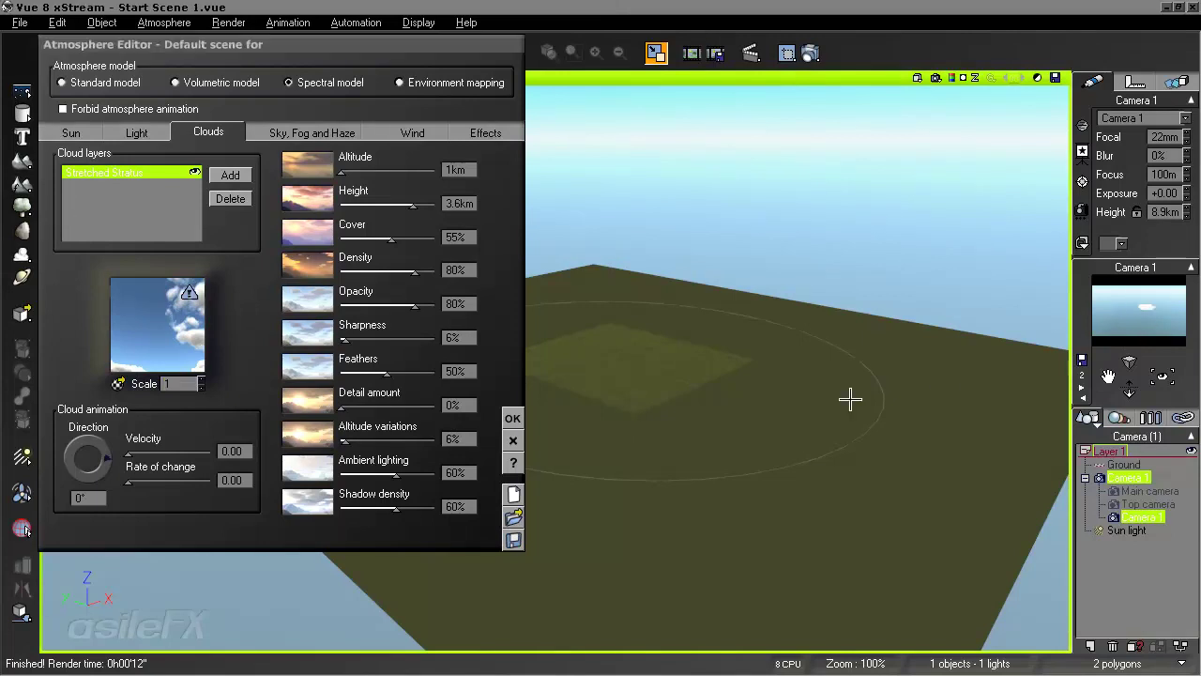
scroll(823, 415, "up", 3)
scroll(781, 452, "up", 4)
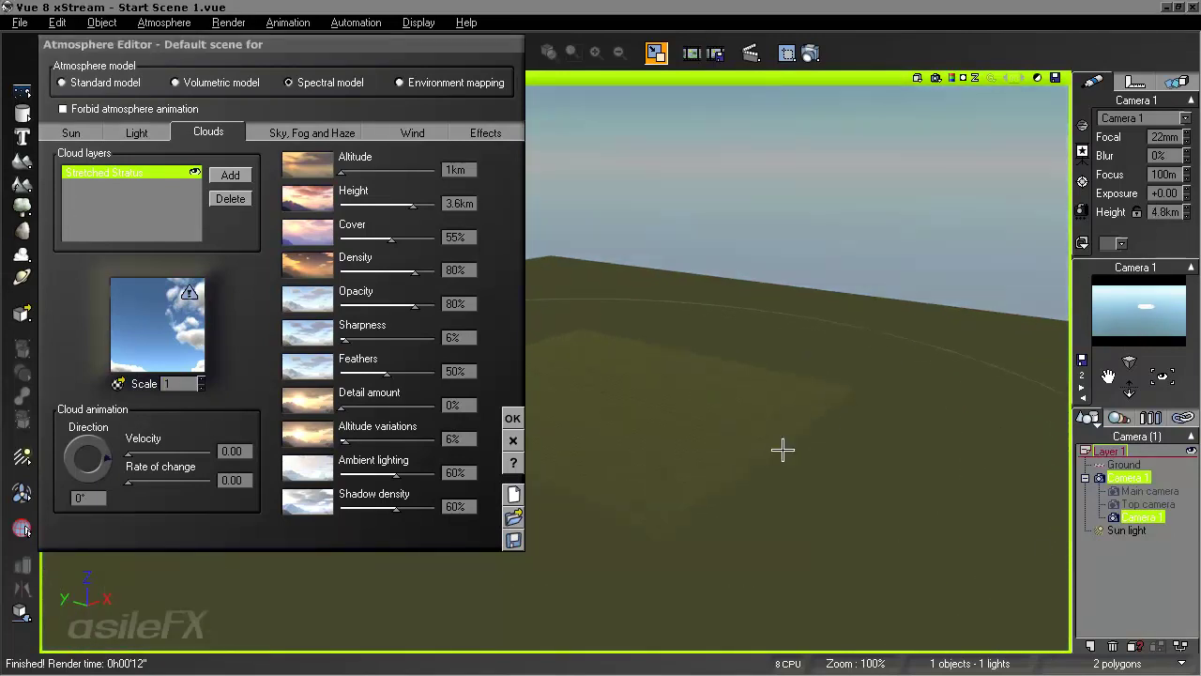
scroll(816, 409, "up", 4)
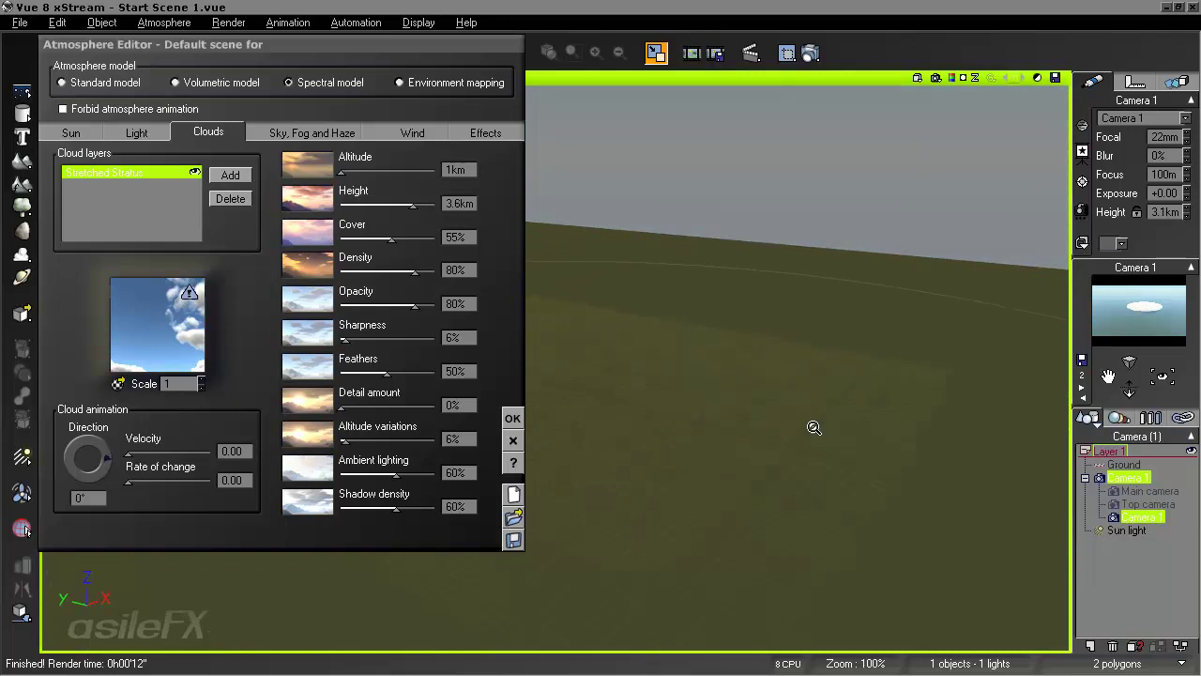
right_click_drag(890, 368, 890, 379)
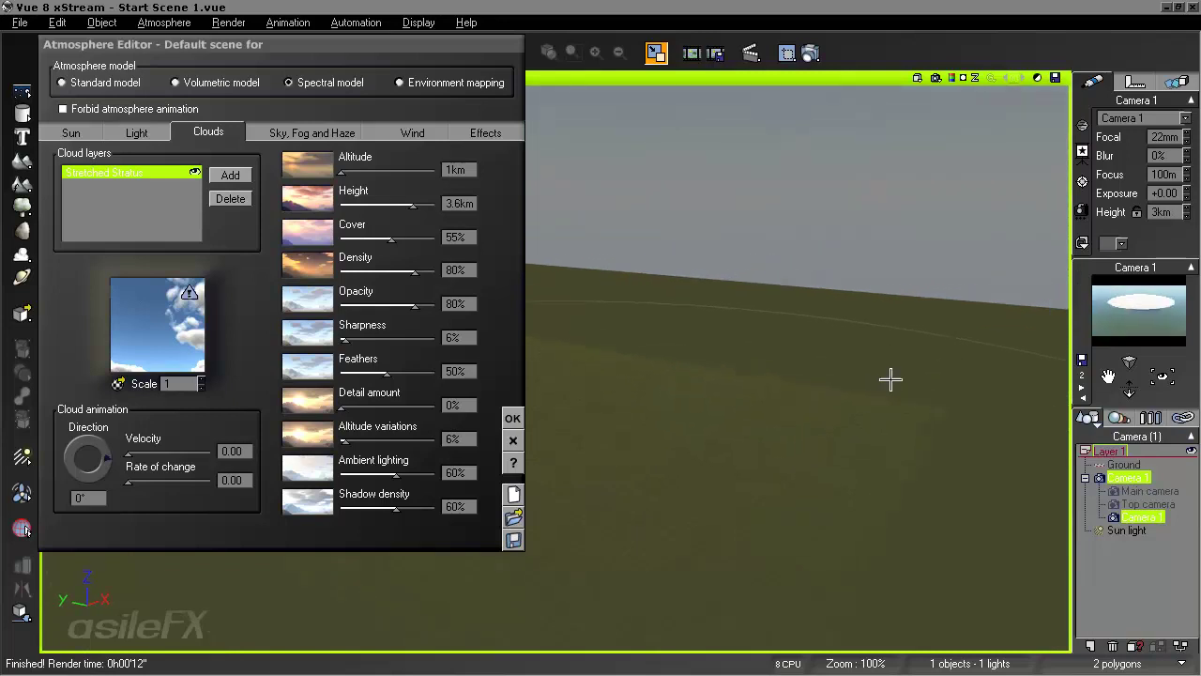
right_click_drag(733, 326, 744, 333)
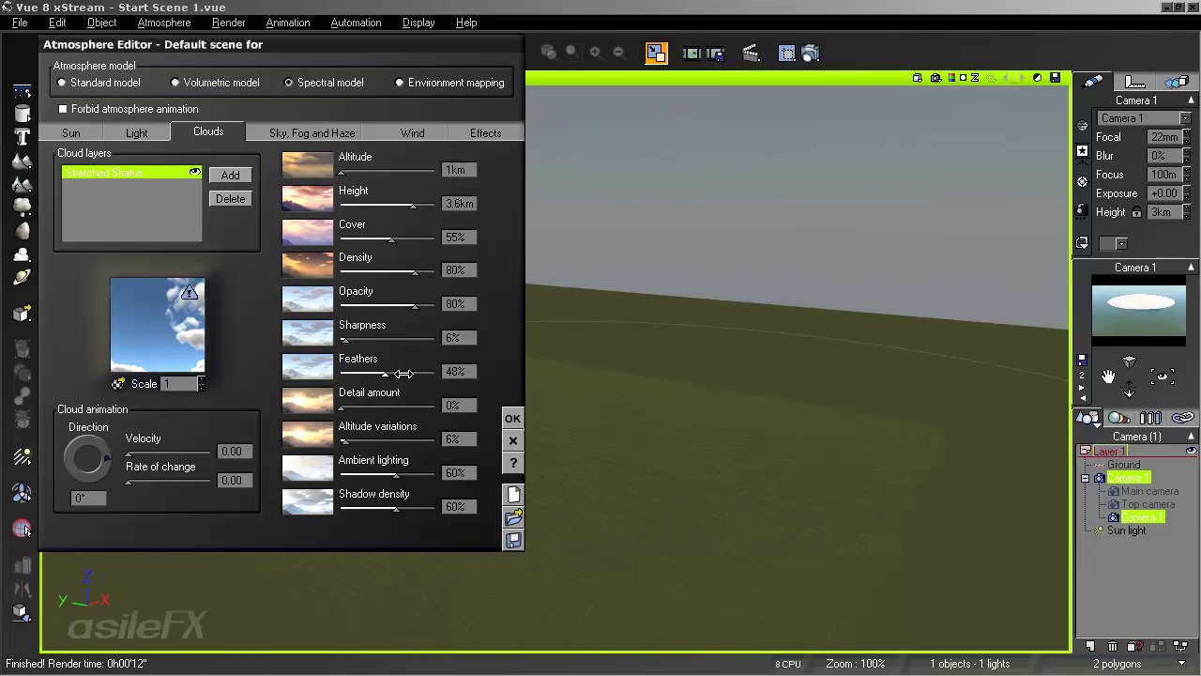
Set the cloud layer's Sharpness and Feathers to 5% each
left_click_drag(407, 373, 343, 374)
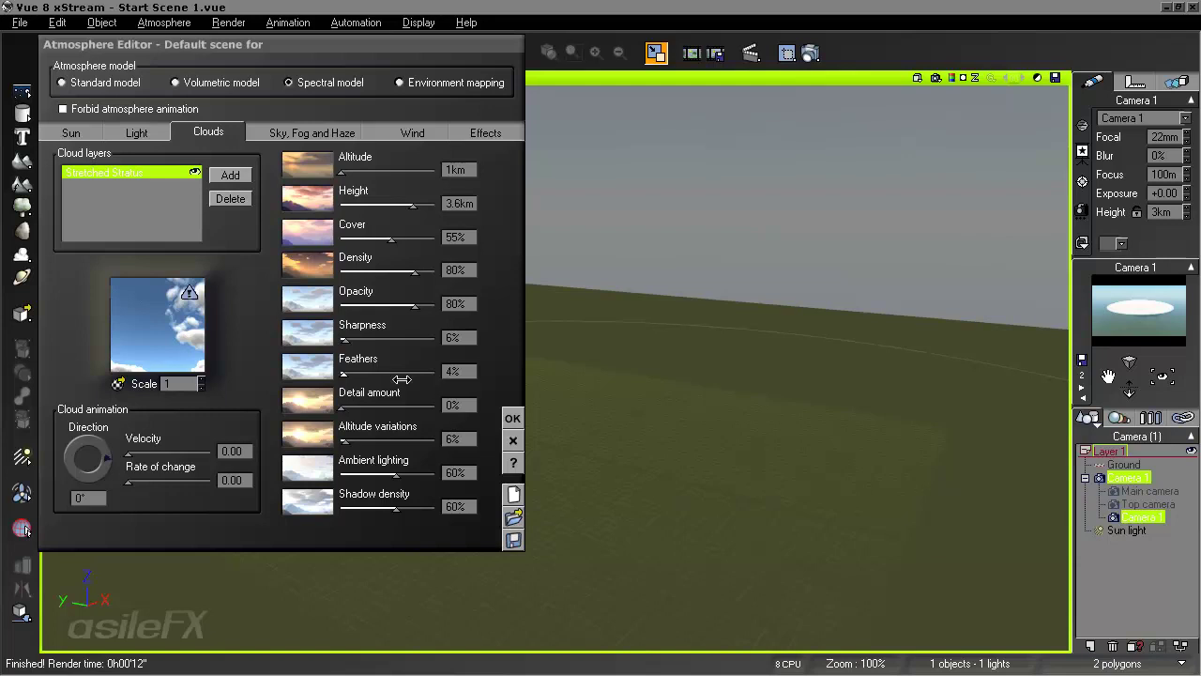
left_click(465, 339)
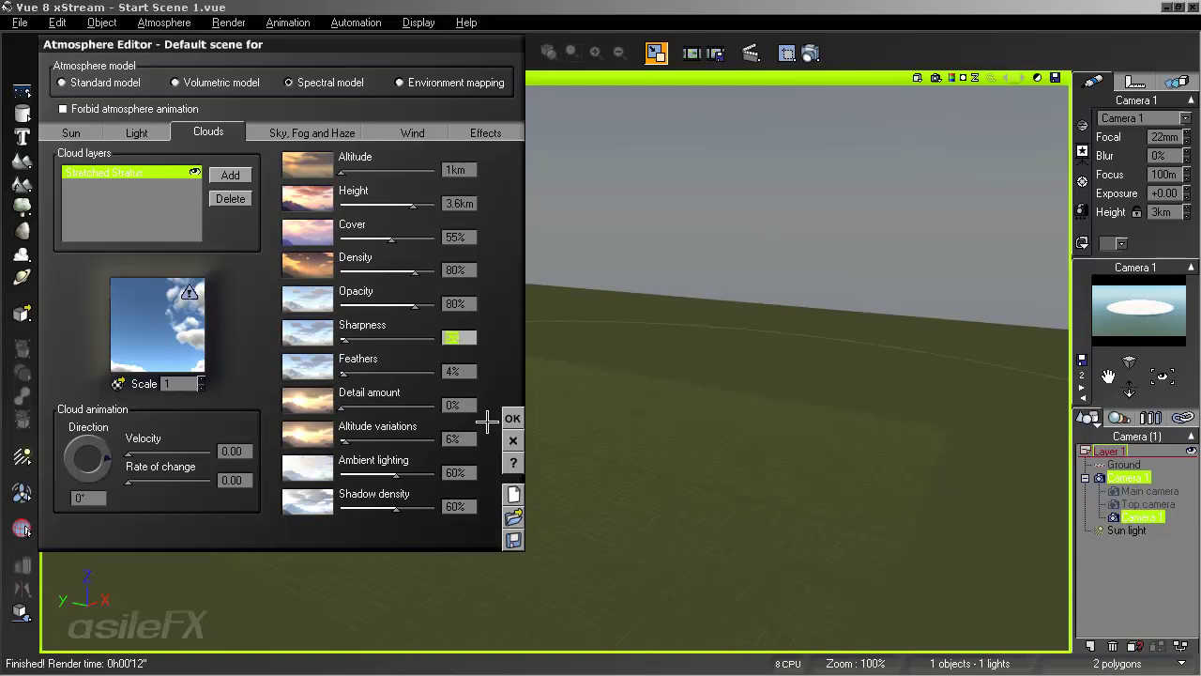
left_click(469, 373)
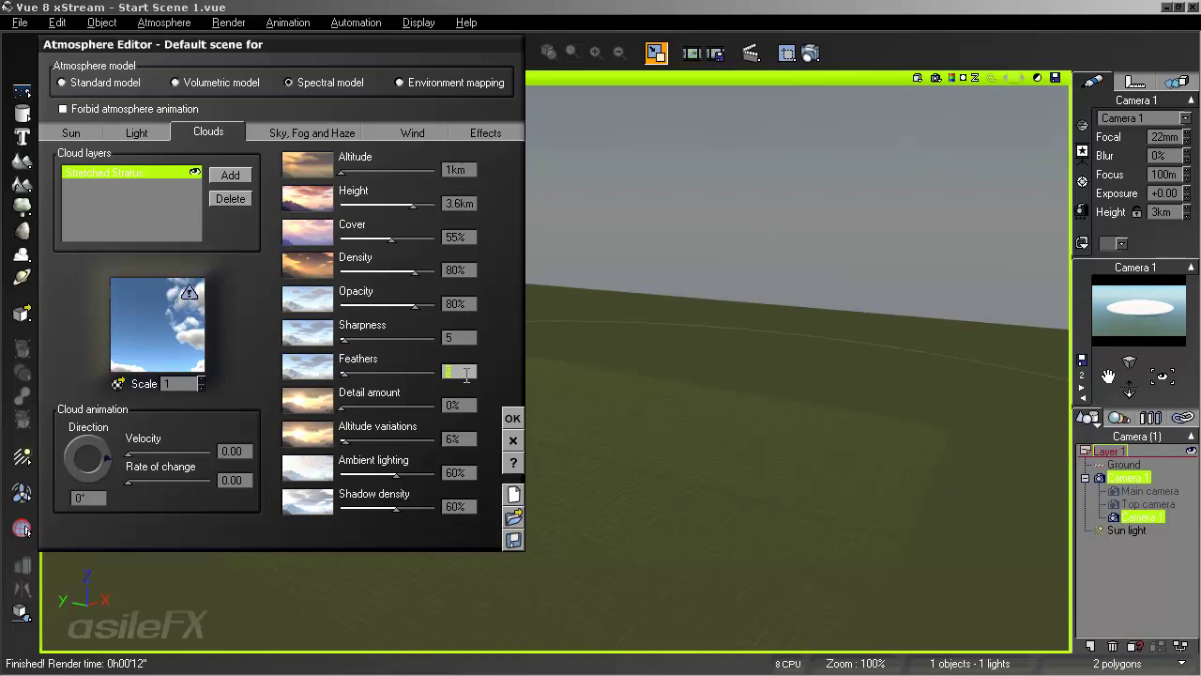
right_click_drag(844, 300, 862, 318)
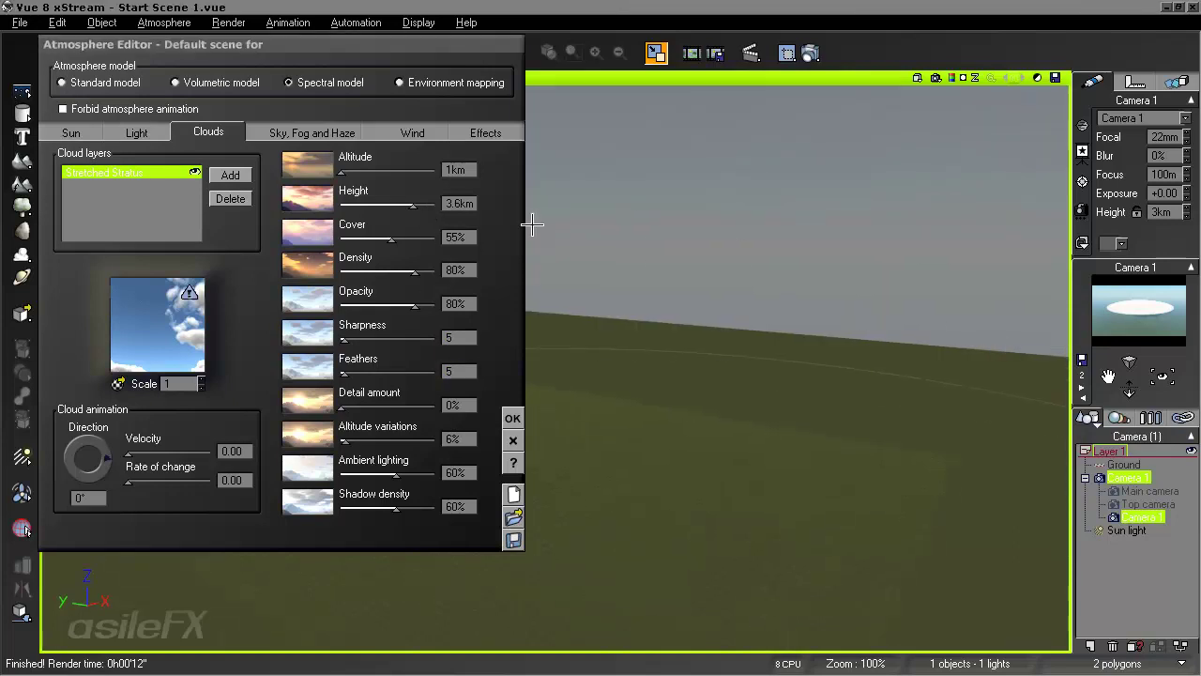
Switch to the four-view layout and move the Atmosphere Editor clear of the Front view
left_click(462, 203)
left_click(656, 52)
left_click_drag(422, 49, 953, 74)
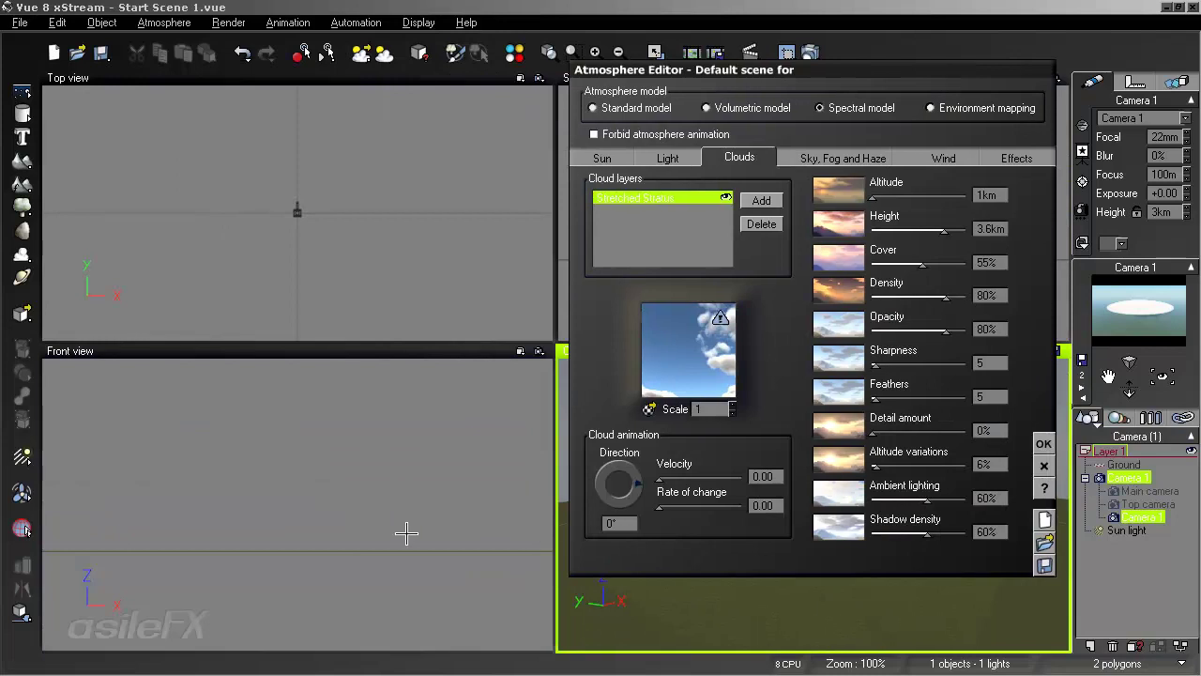
Examine the cloud layer's altitude and vertical thickness above the ground in the Front view
left_click(363, 531)
scroll(362, 531, "down", 5)
right_click_drag(370, 438, 359, 579)
mouse_move(283, 448)
right_mouse_down()
mouse_move(364, 426)
mouse_move(292, 428)
right_mouse_up()
right_click_drag(218, 466, 402, 467)
scroll(491, 479, "down", 5)
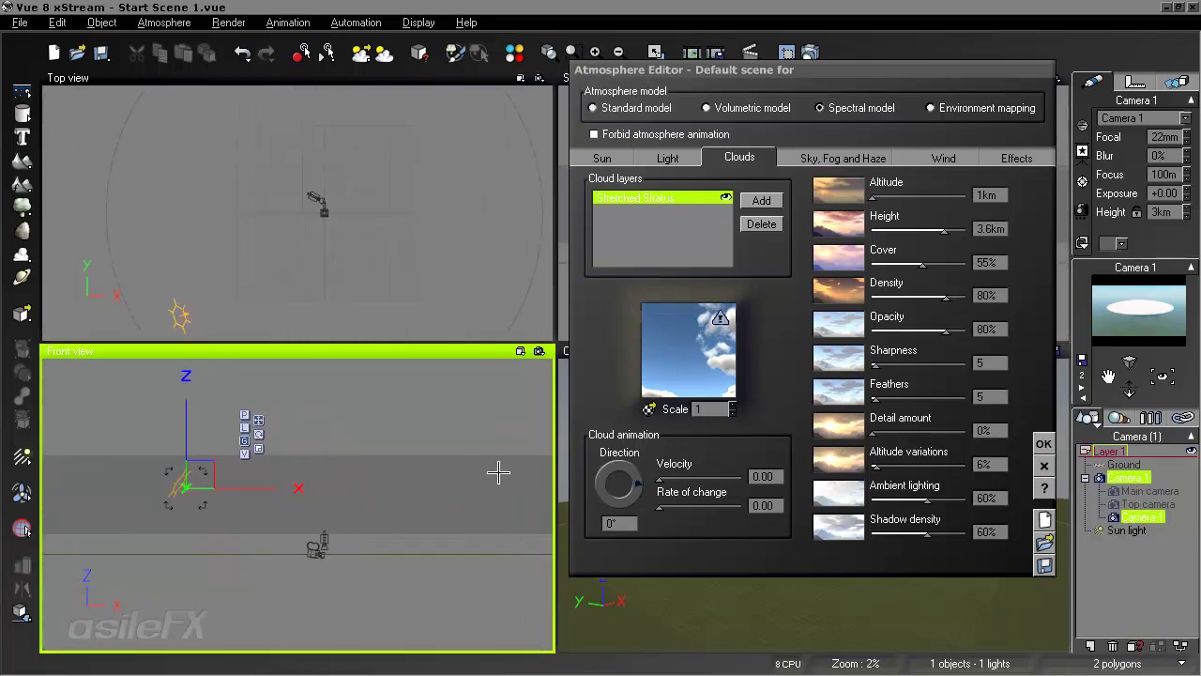
scroll(456, 482, "up", 3)
scroll(468, 478, "up", 5)
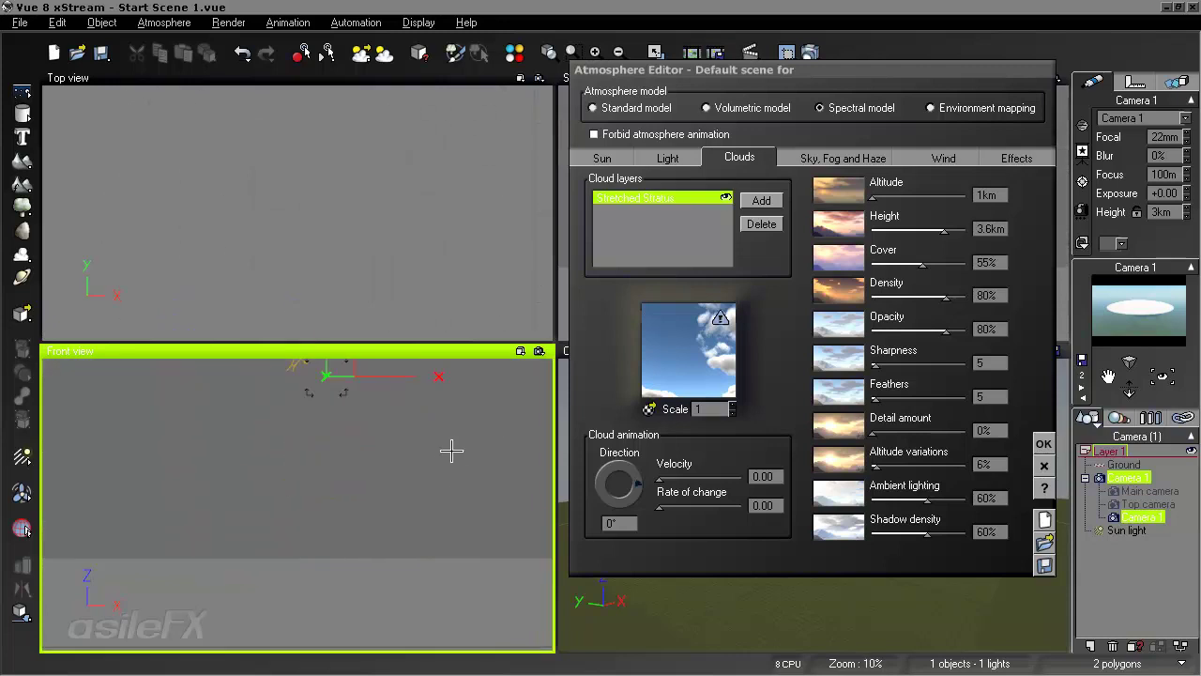
right_click_drag(443, 469, 398, 648)
scroll(400, 643, "up", 6)
right_click_drag(410, 606, 519, 437)
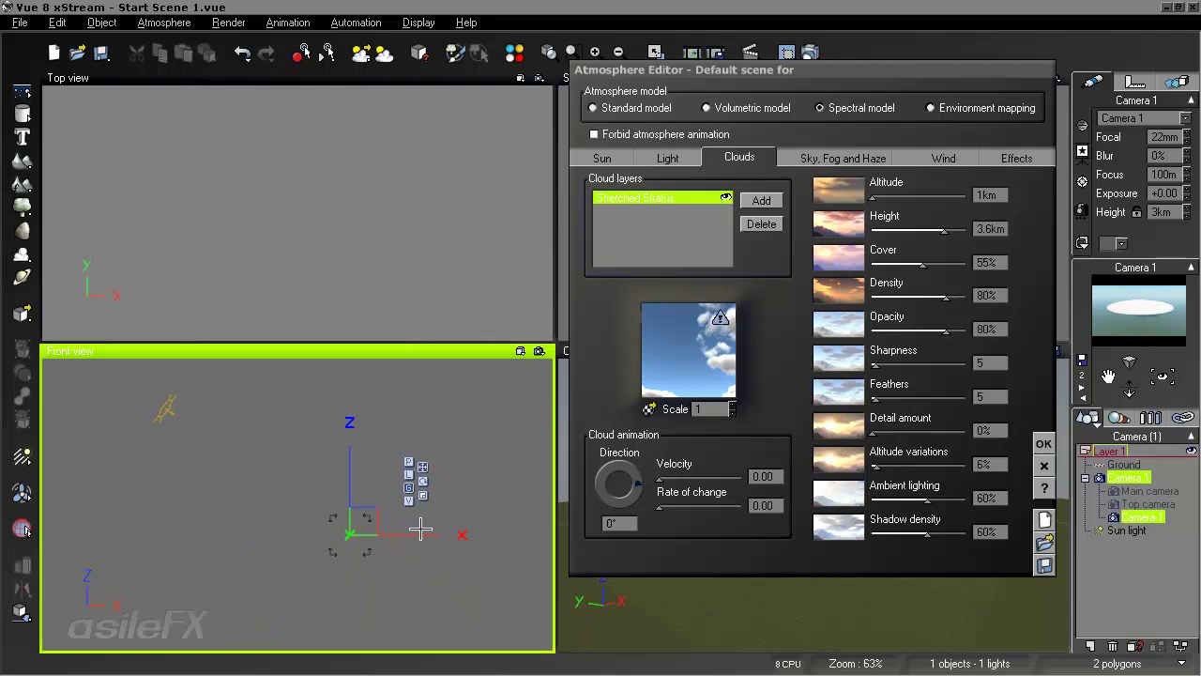
scroll(373, 453, "down", 3)
scroll(324, 444, "down", 6)
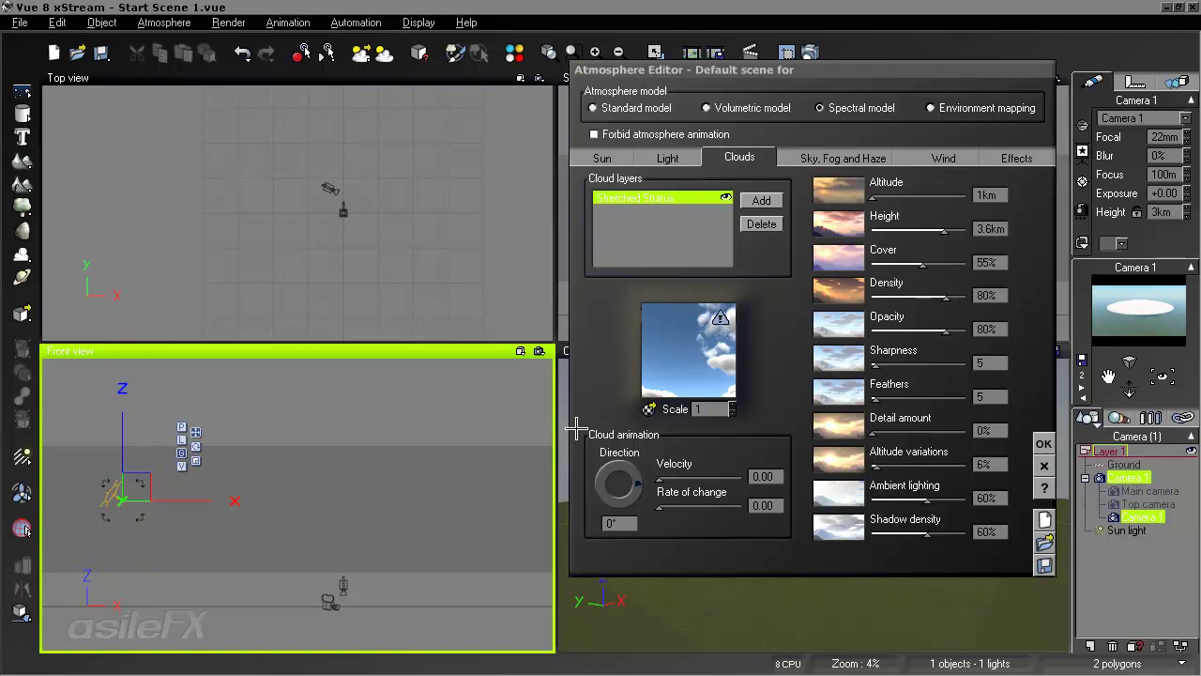
Examine the Tooth (Gaussian) falloff curves in the Stretched Stratus density function
right_click(703, 337)
left_click(702, 353)
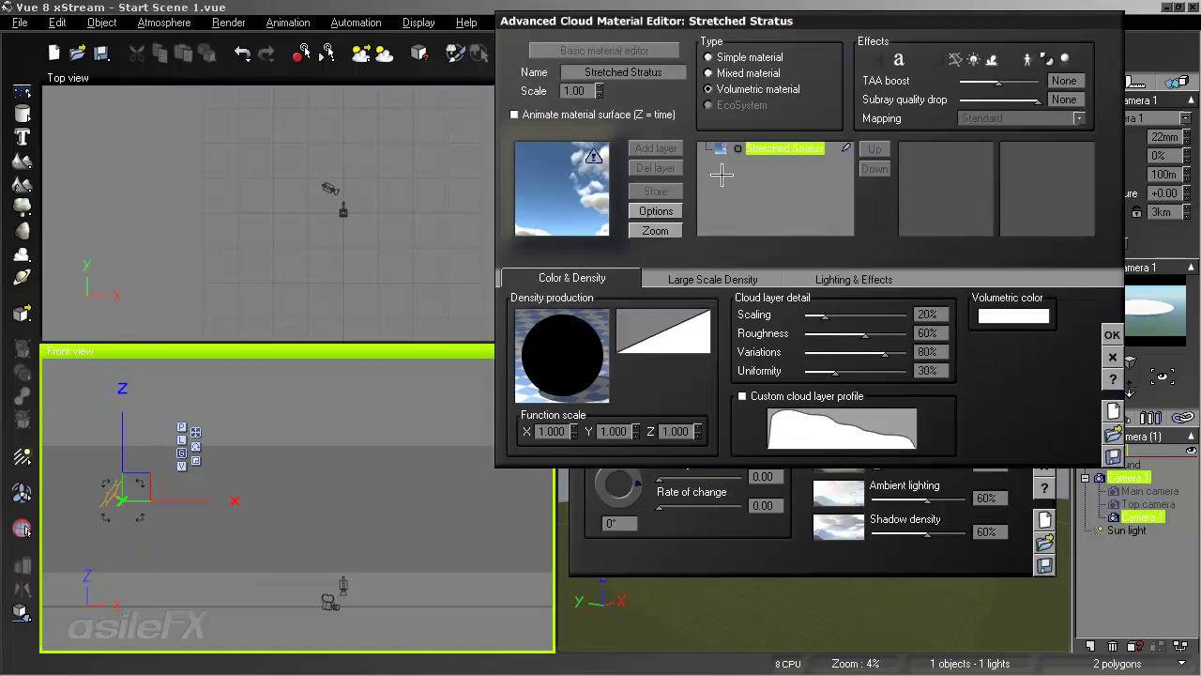
right_click(587, 349)
left_click(597, 354)
left_click(536, 371)
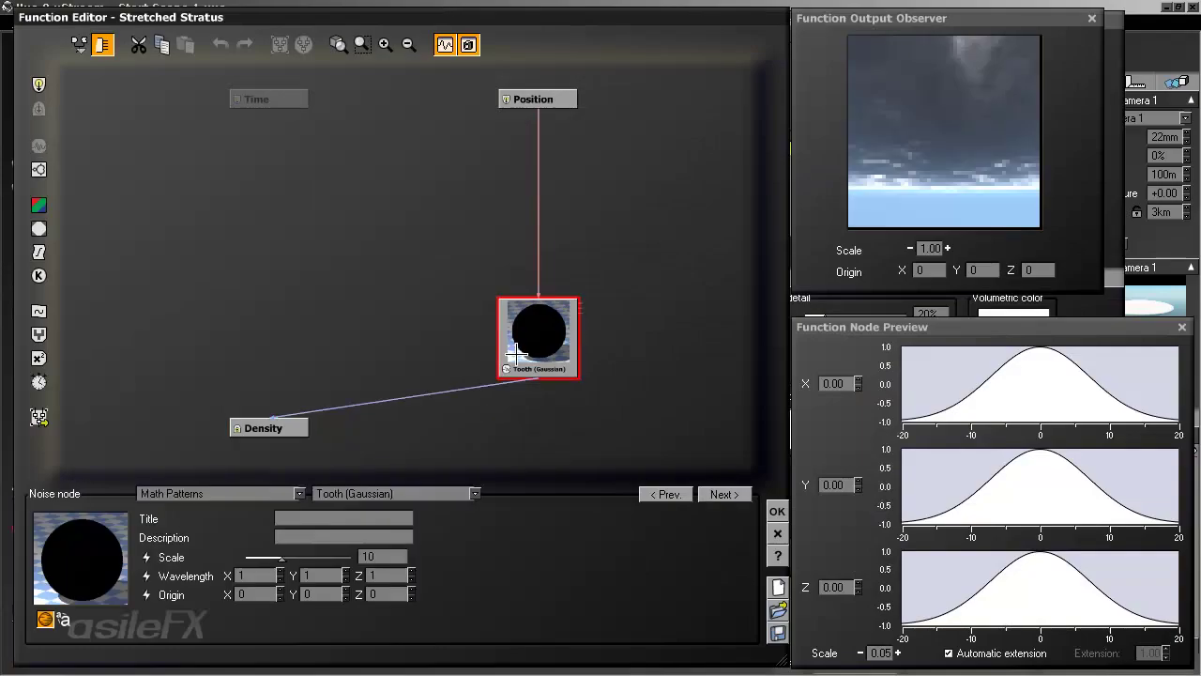
left_click_drag(537, 371, 508, 251)
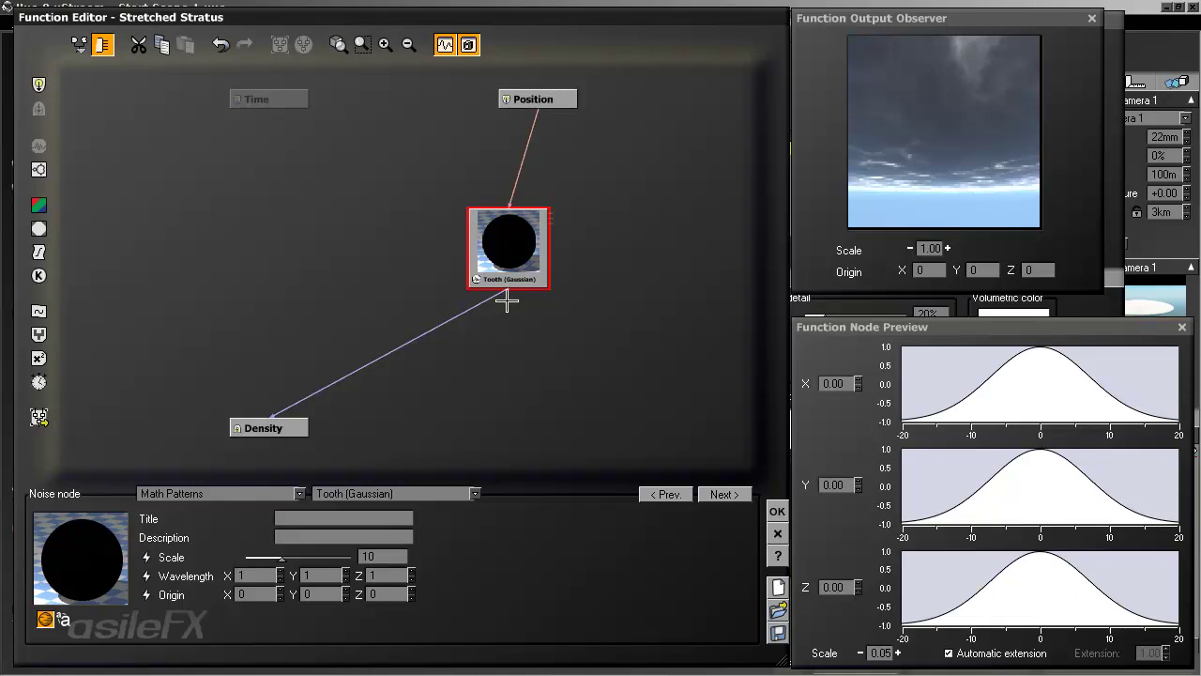
left_click_drag(967, 592, 957, 563)
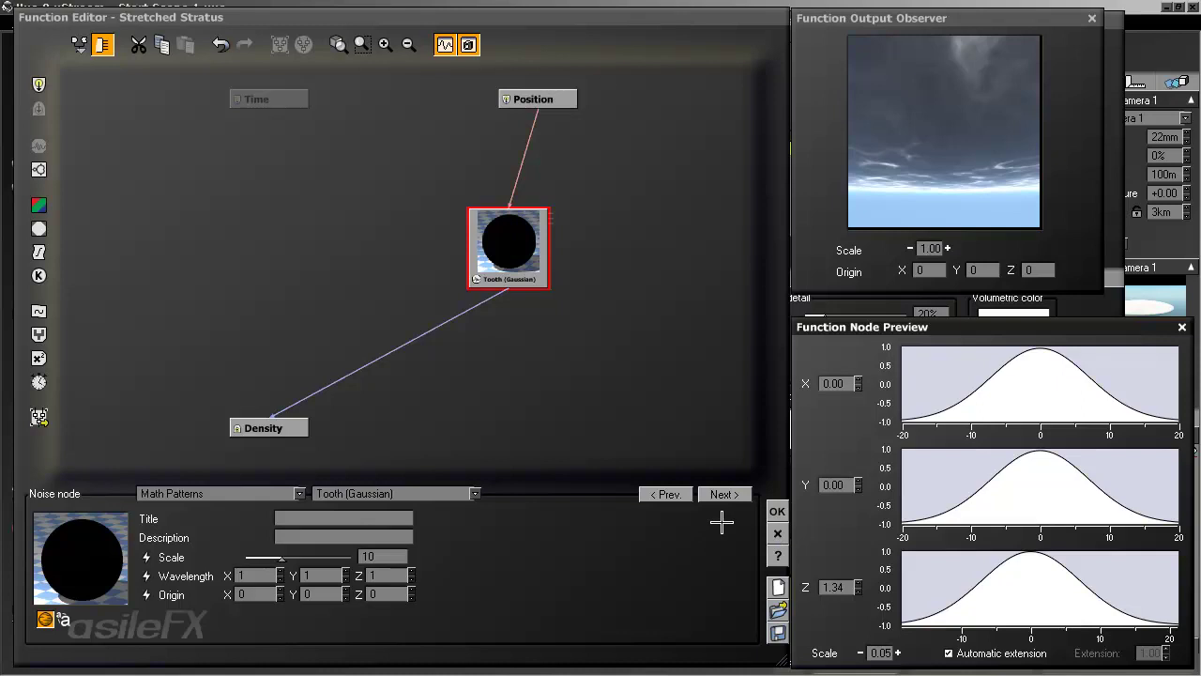
left_click(777, 511)
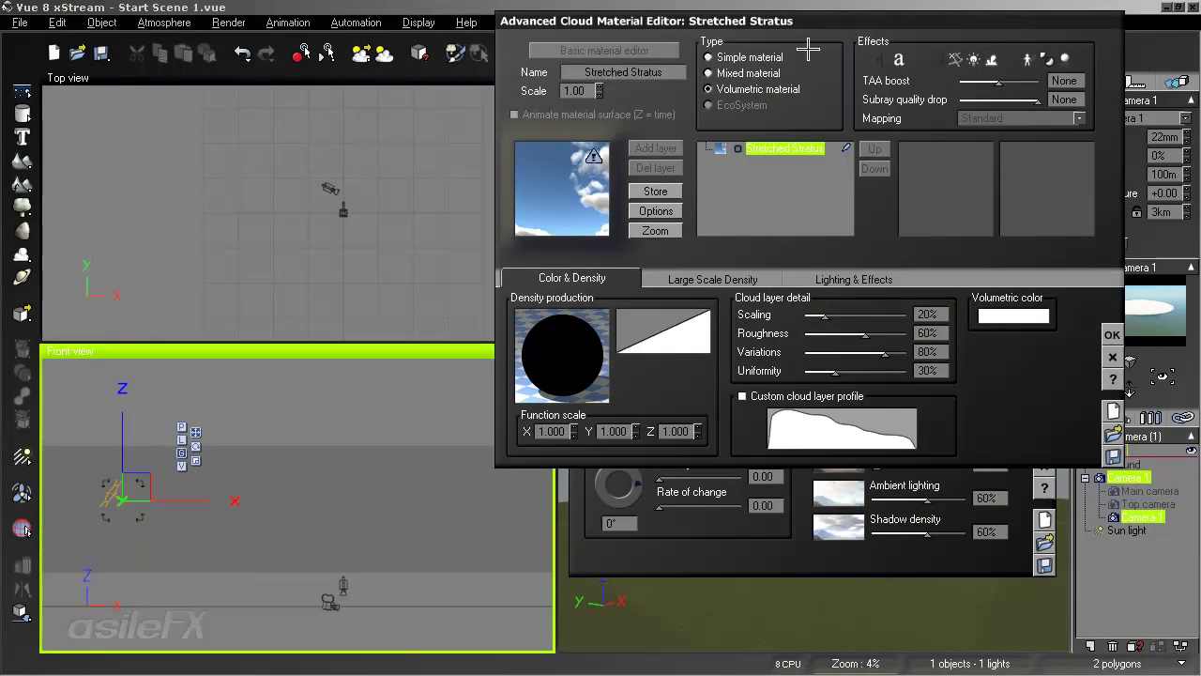
left_click_drag(842, 20, 629, 154)
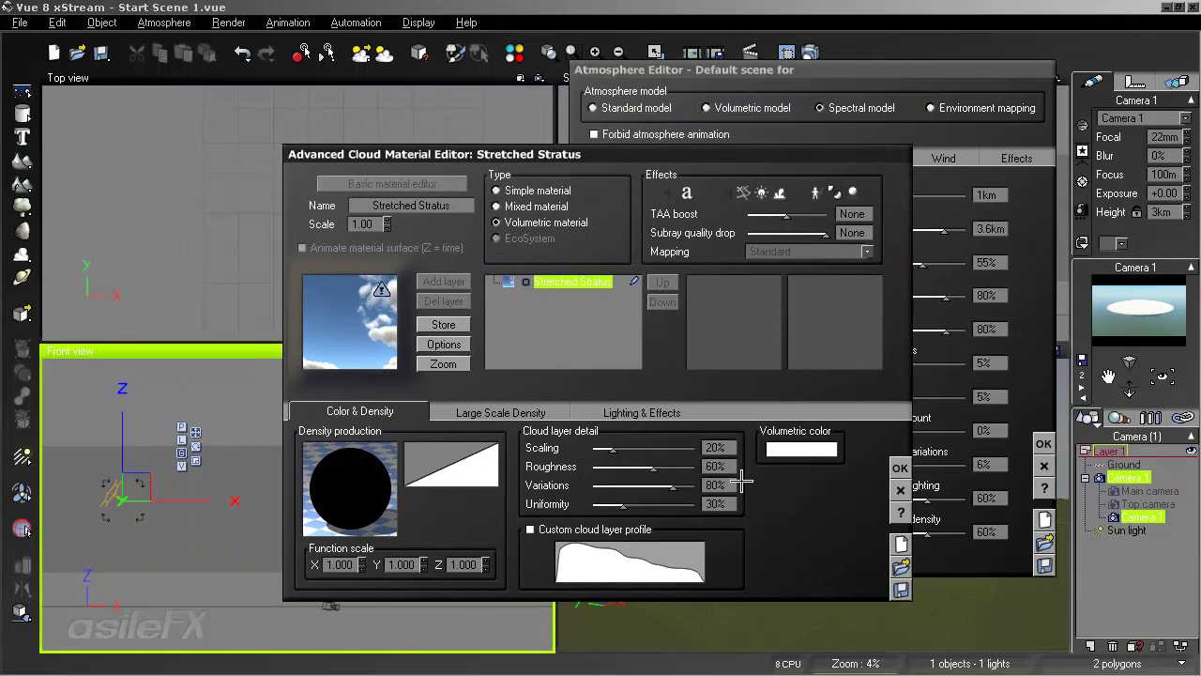
left_click(900, 468)
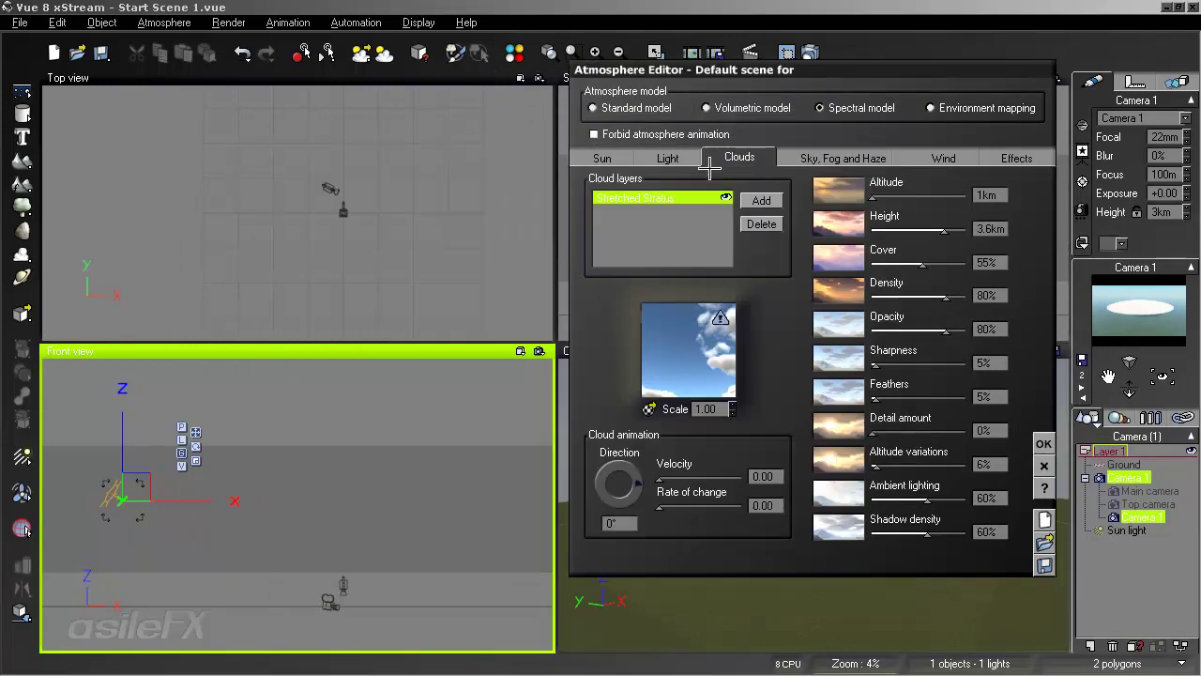
Set the cloud layer's Detail amount to 25% and render the scene from Camera 1
left_click_drag(789, 69, 367, 79)
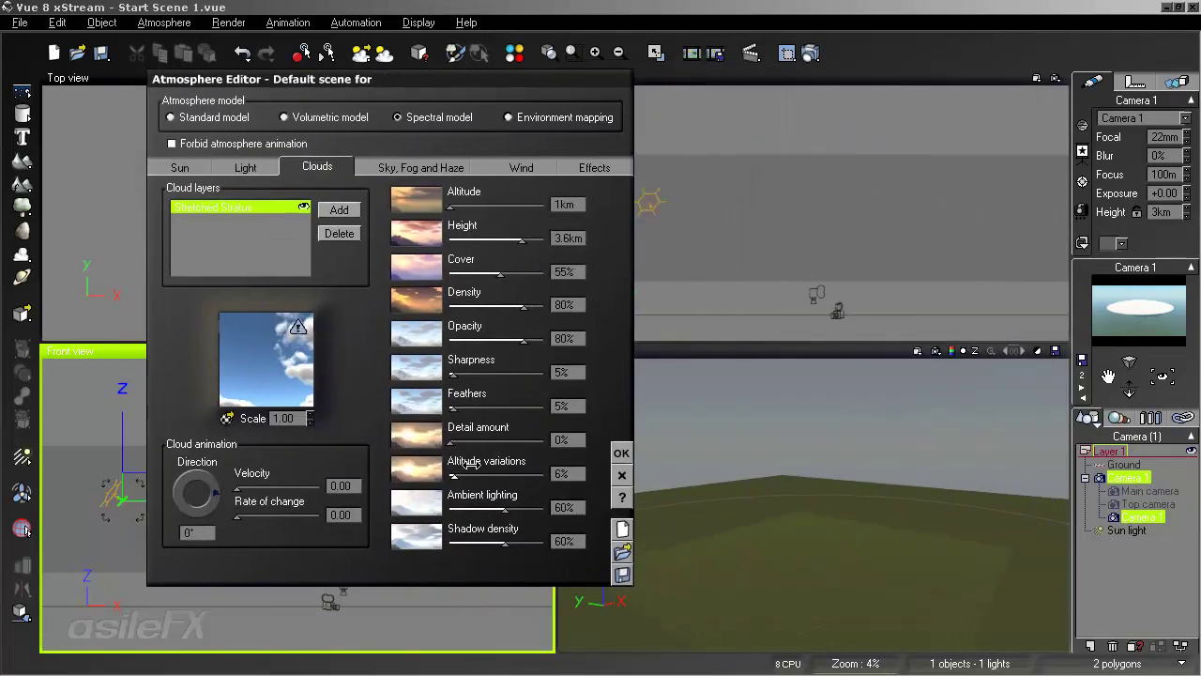
left_click(566, 439)
left_click(621, 452)
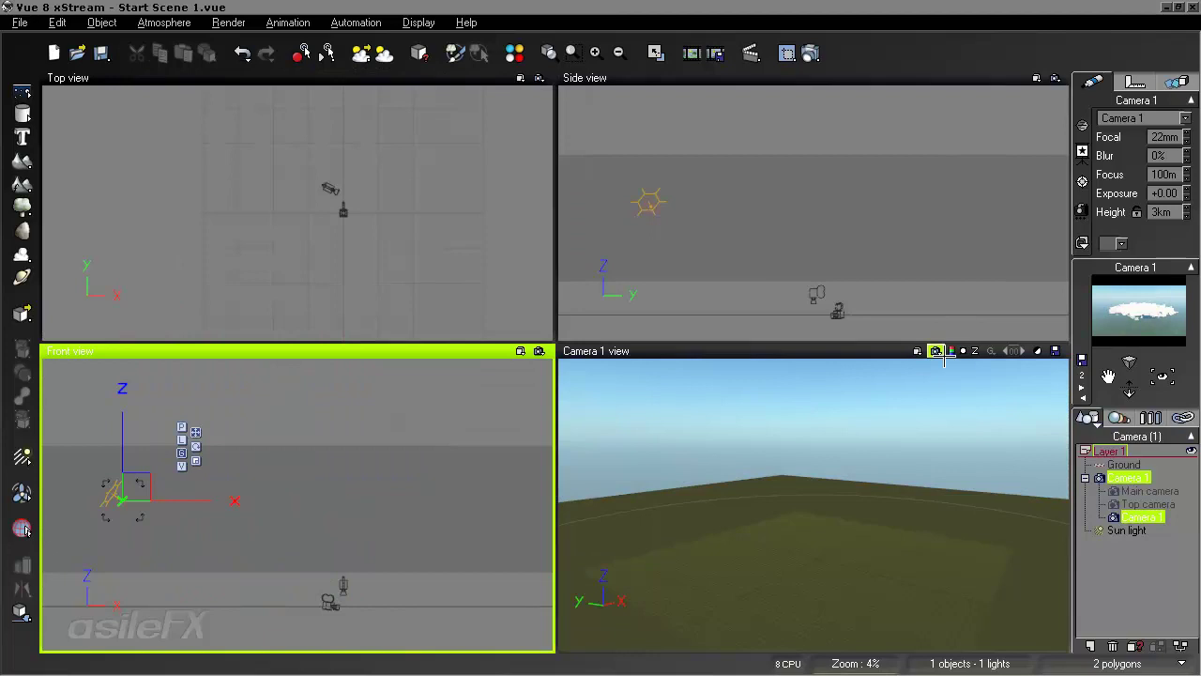
left_click(811, 54)
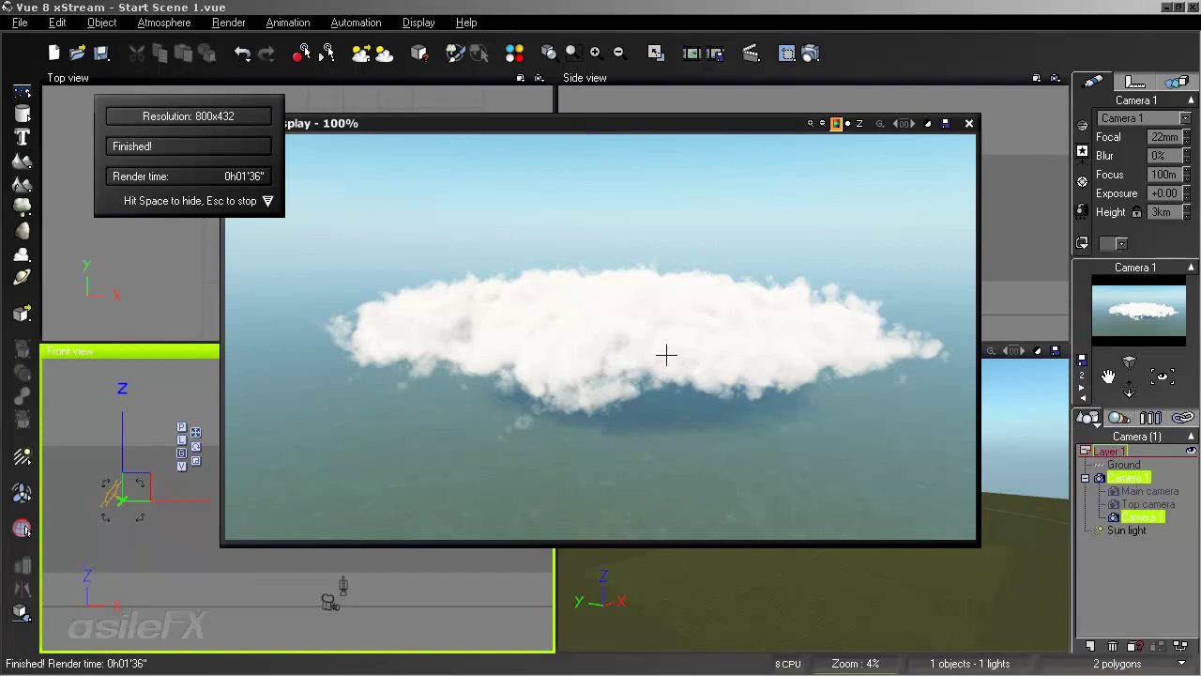
Enable Auto-exposure on the finished render with an Exposure of -0.53, apply it and close the render display
left_click(926, 123)
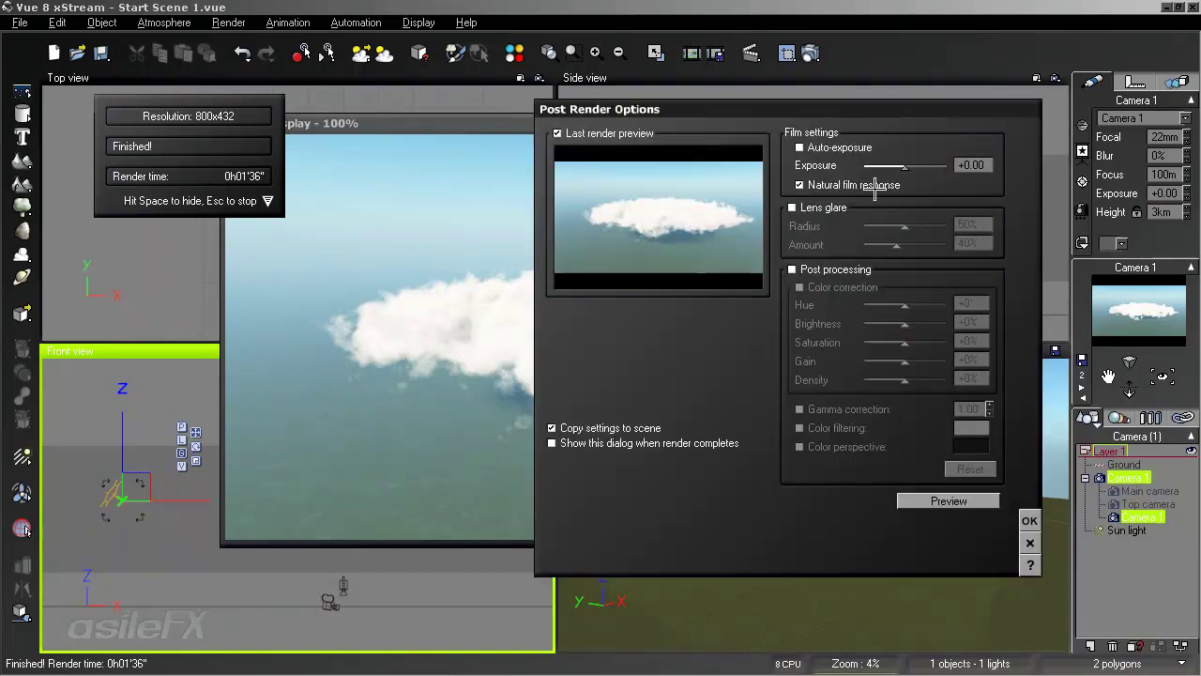
left_click(851, 147)
left_click_drag(909, 165, 903, 165)
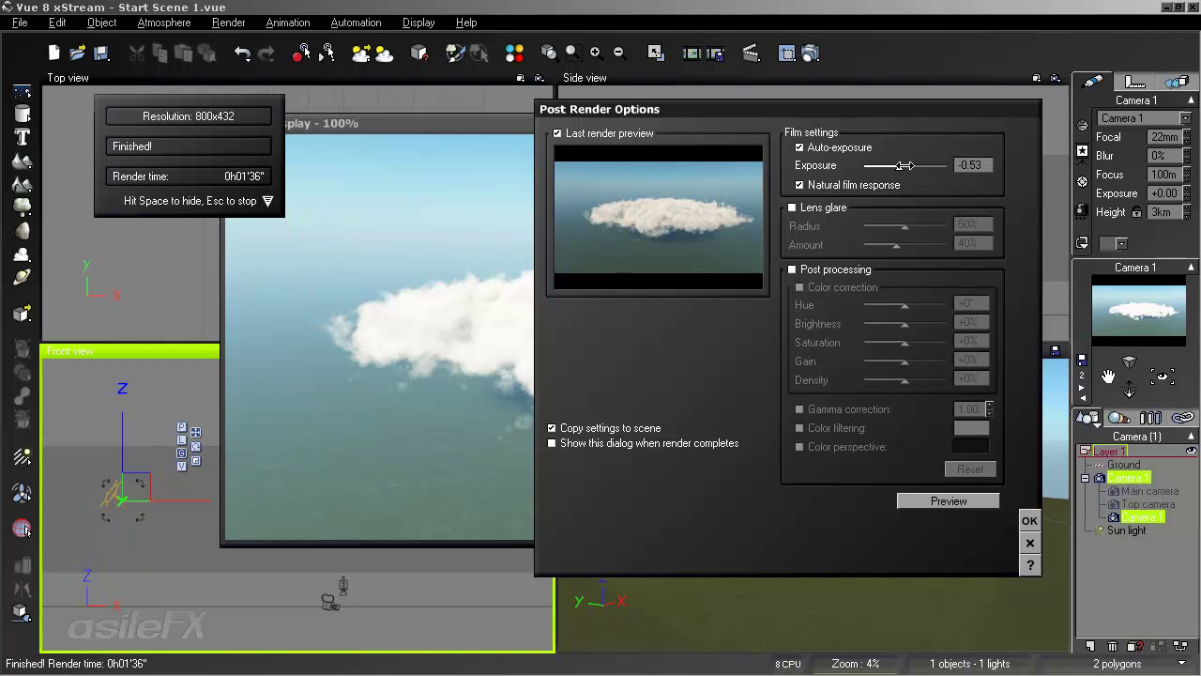
left_click(1030, 520)
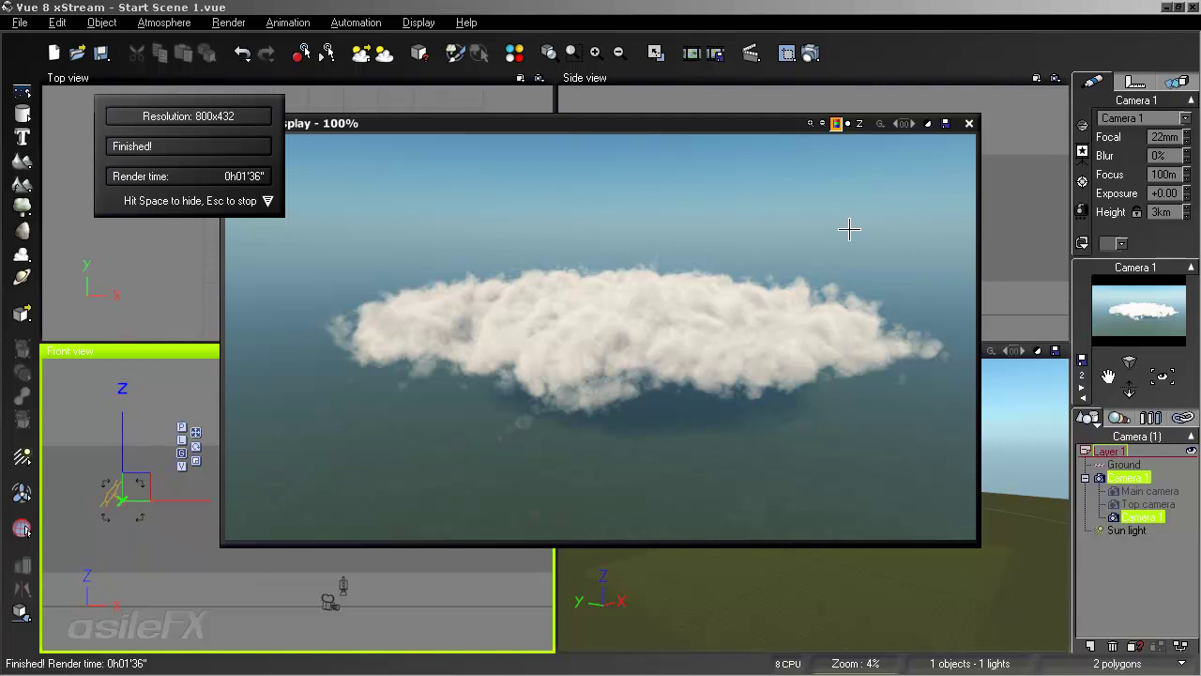
left_click(964, 123)
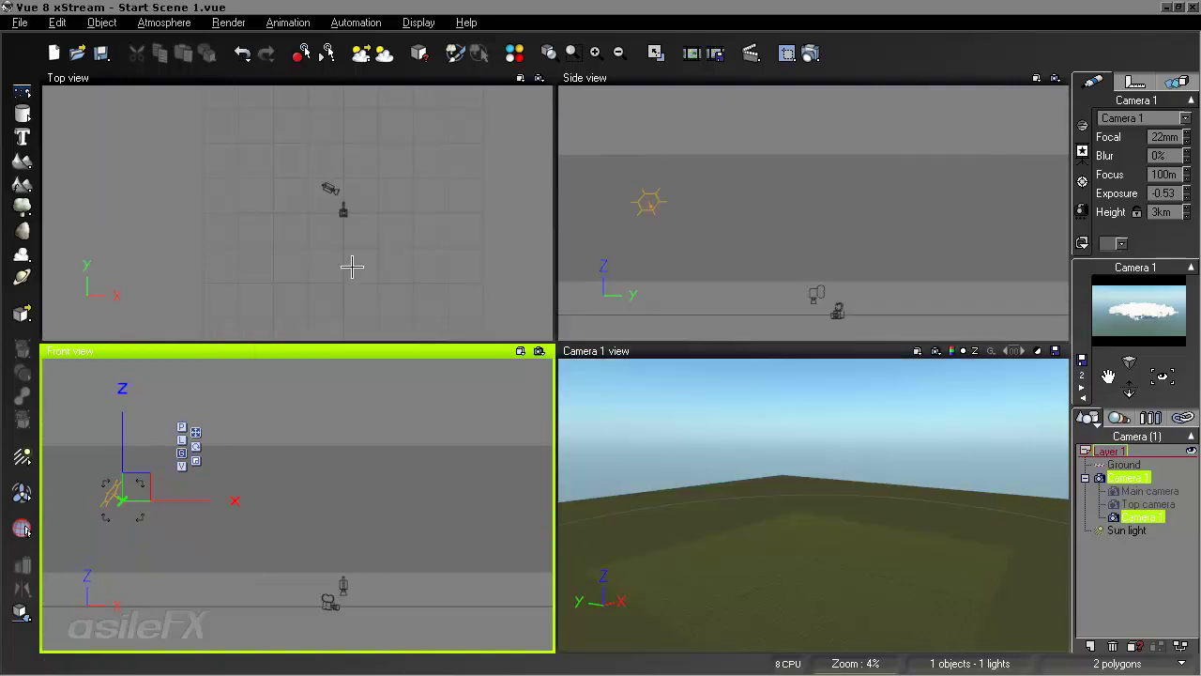
Review the Stretched Stratus material's lighting model choices along with its color and density settings
key("F4")
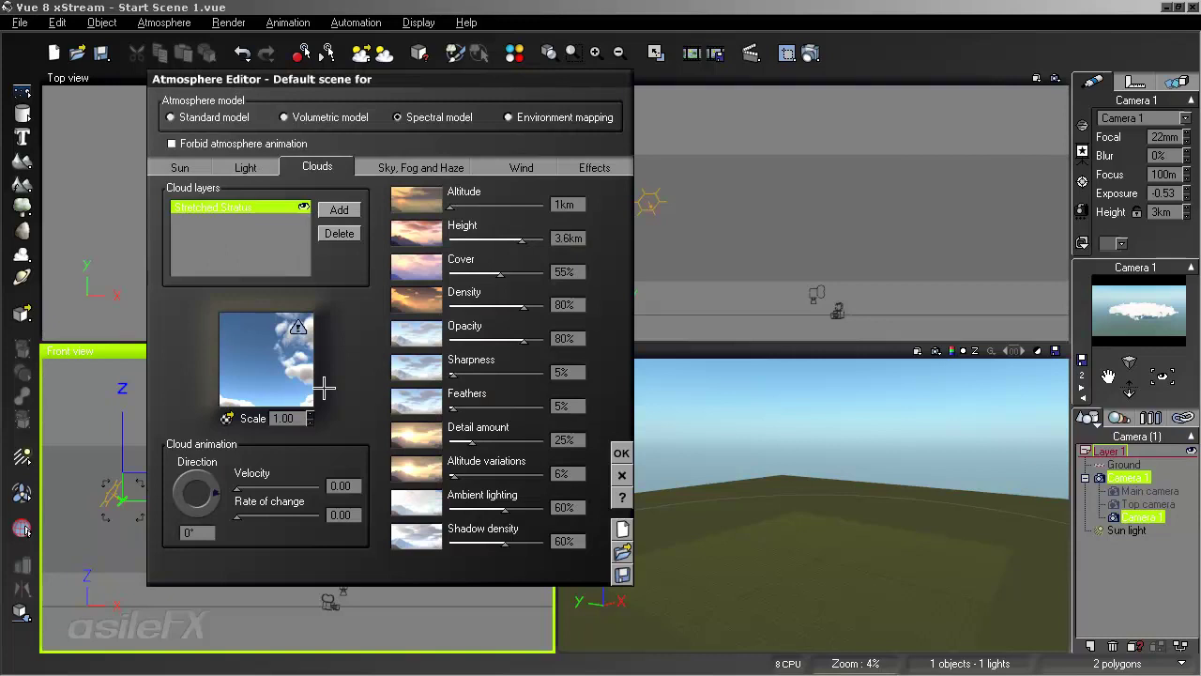
right_click(266, 342)
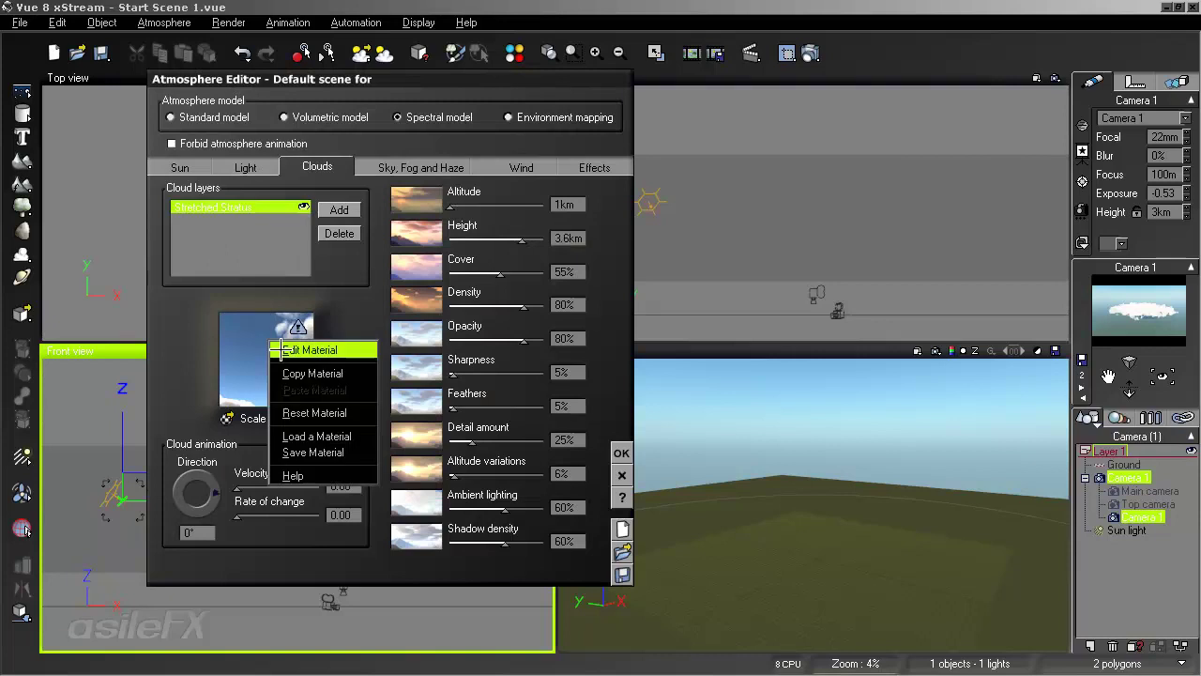
left_click(512, 431)
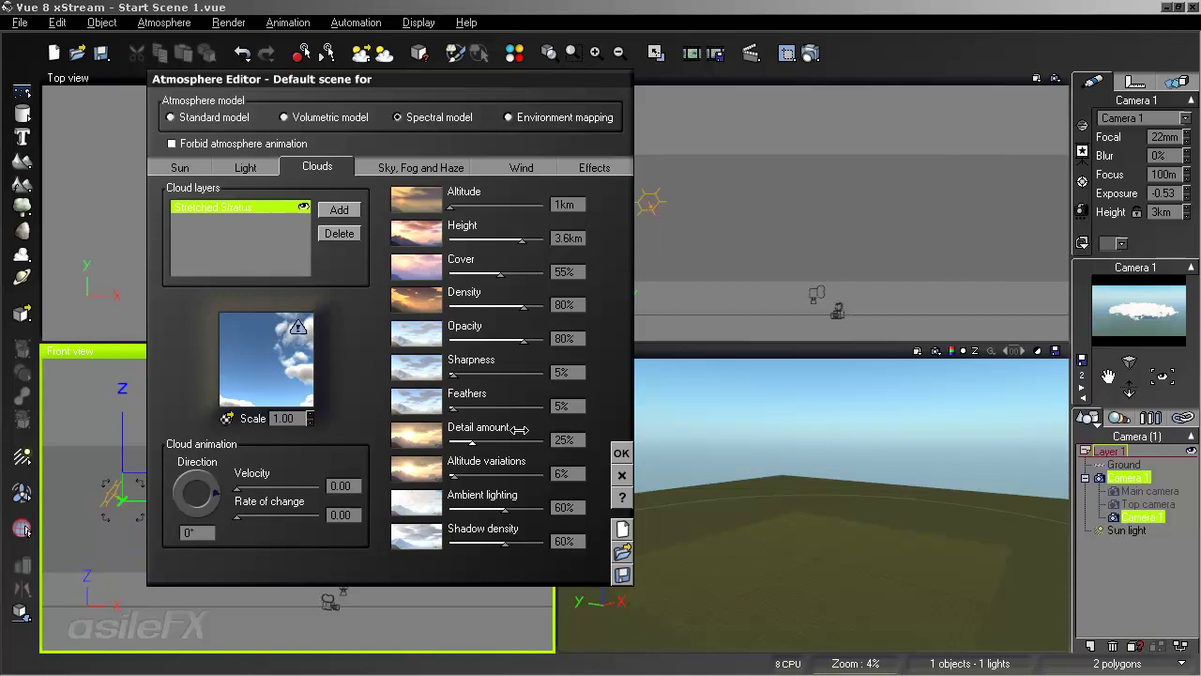
right_click(295, 343)
left_click(299, 352)
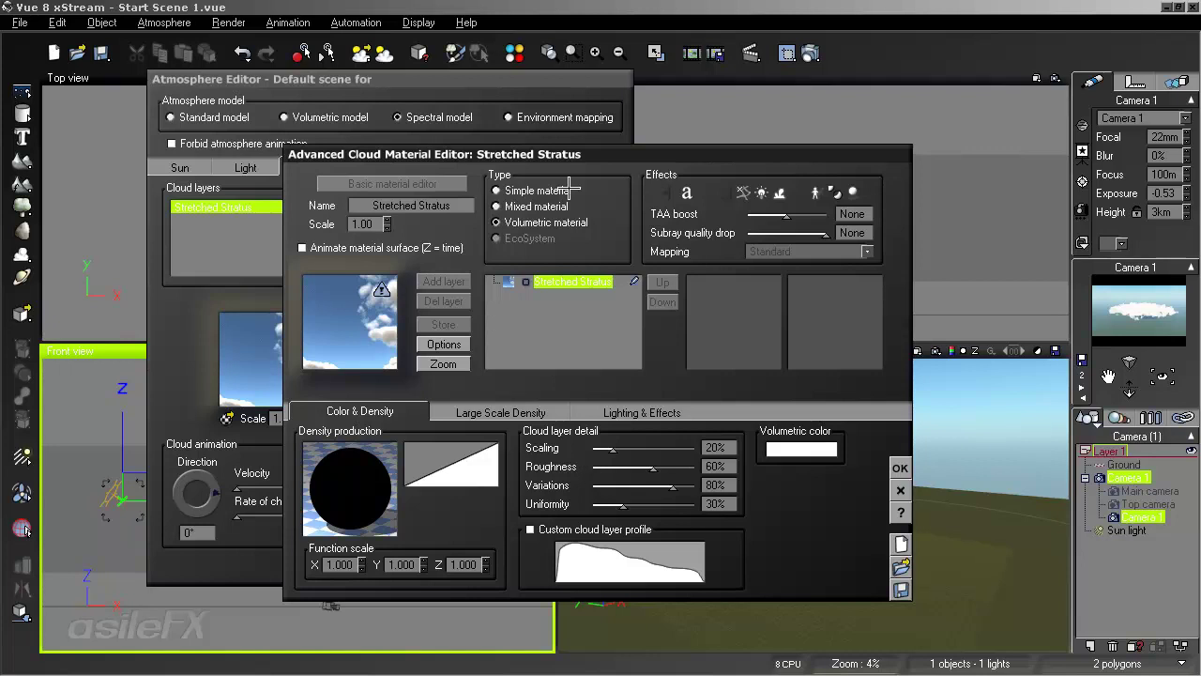
left_click_drag(570, 153, 695, 153)
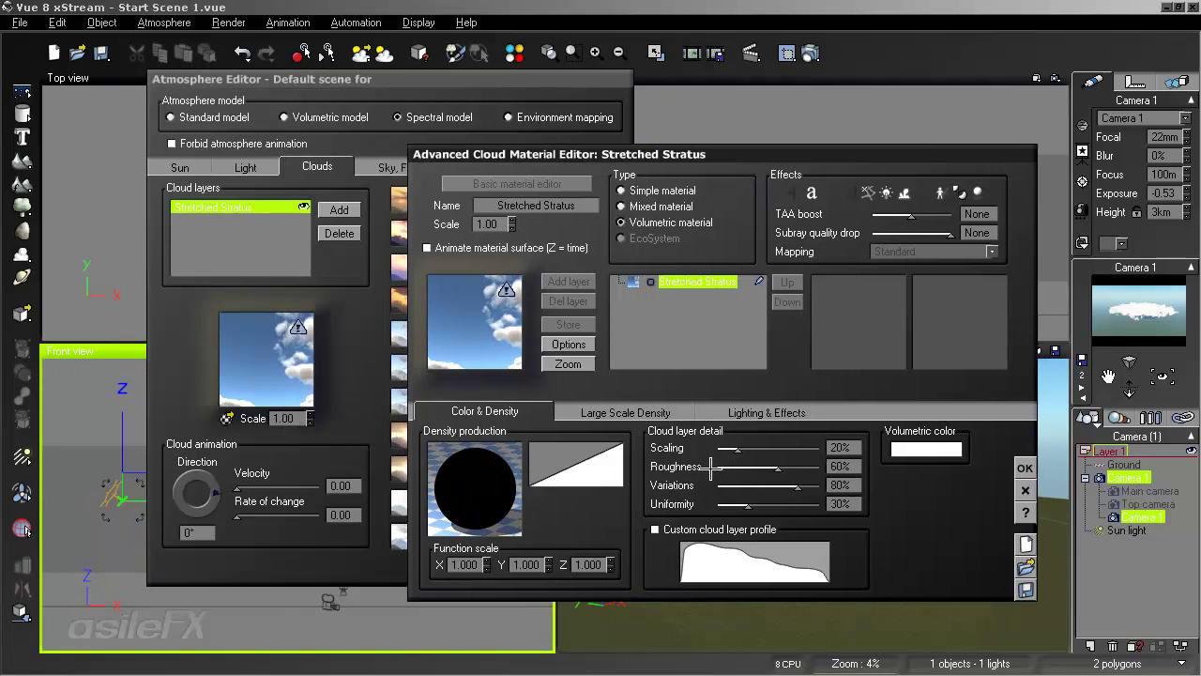
left_click(771, 412)
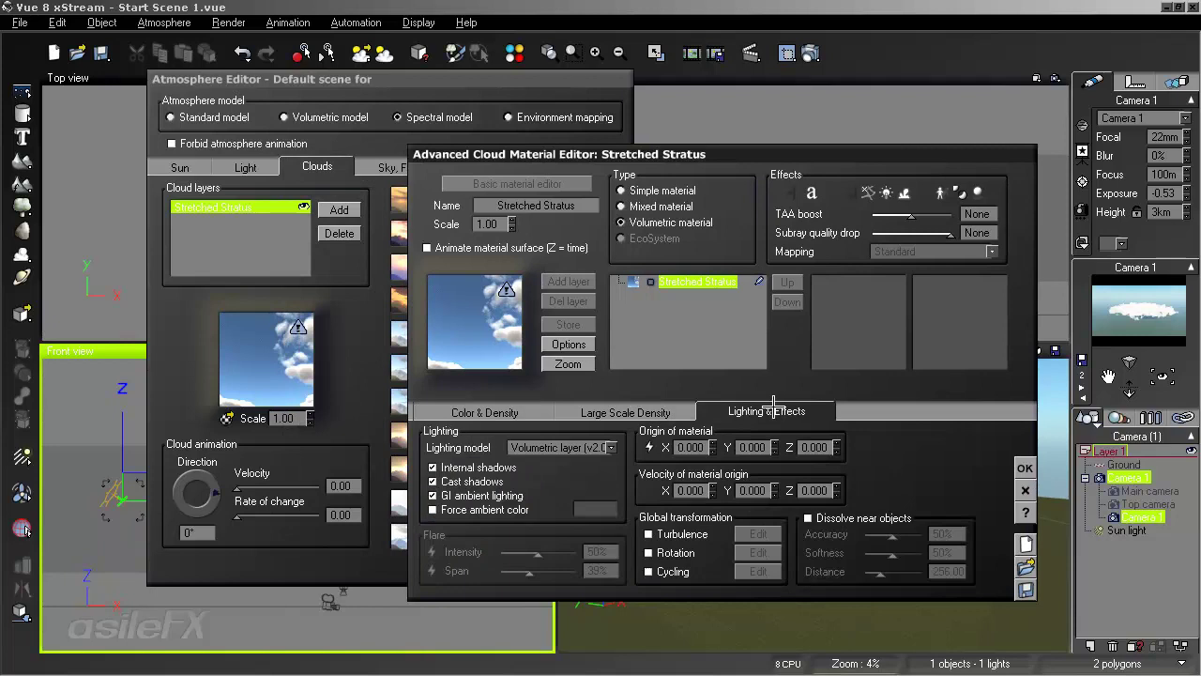
left_click(614, 447)
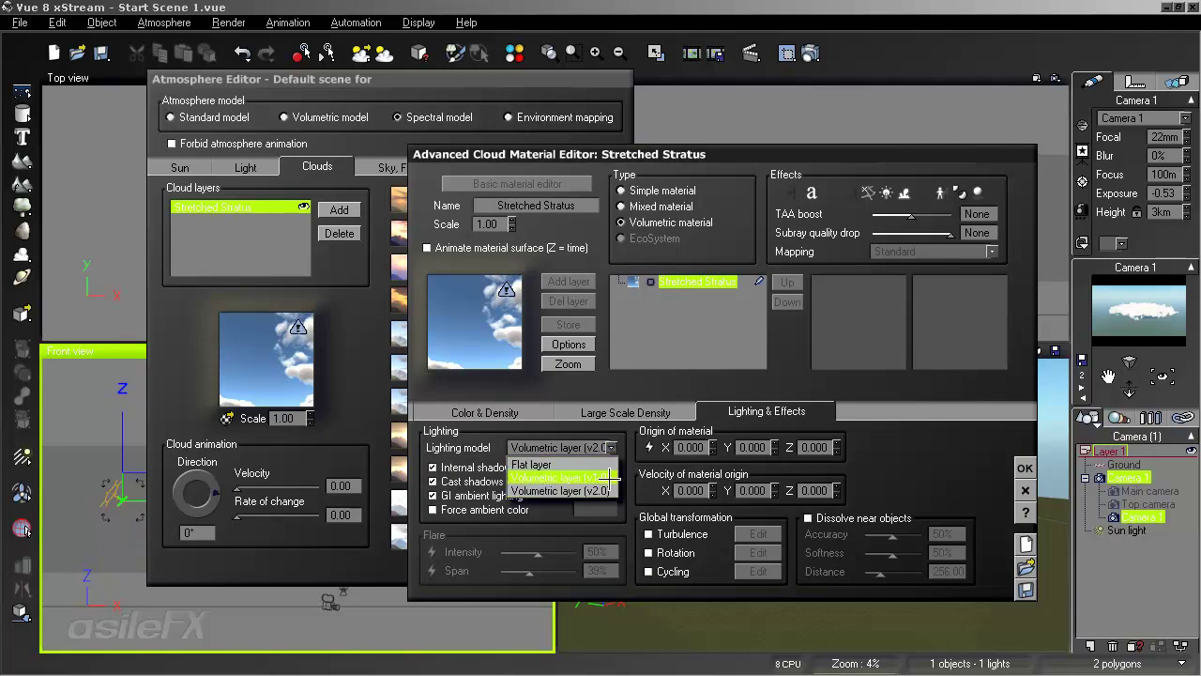
left_click(484, 406)
left_click(488, 411)
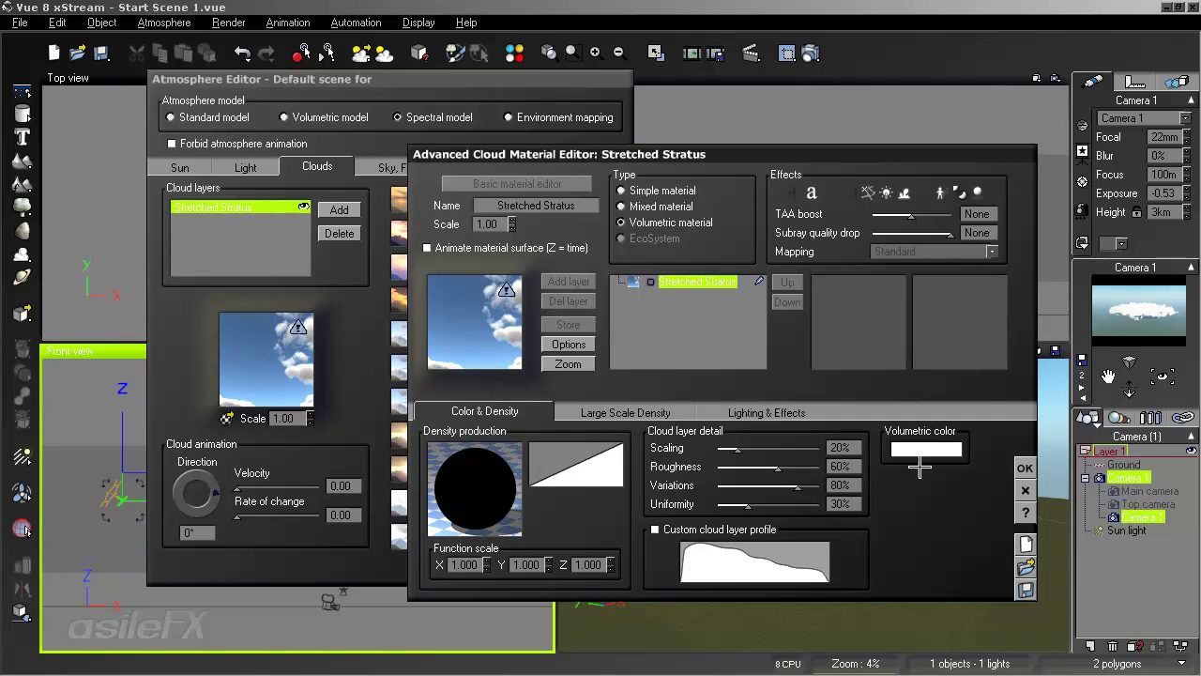
left_click(1025, 467)
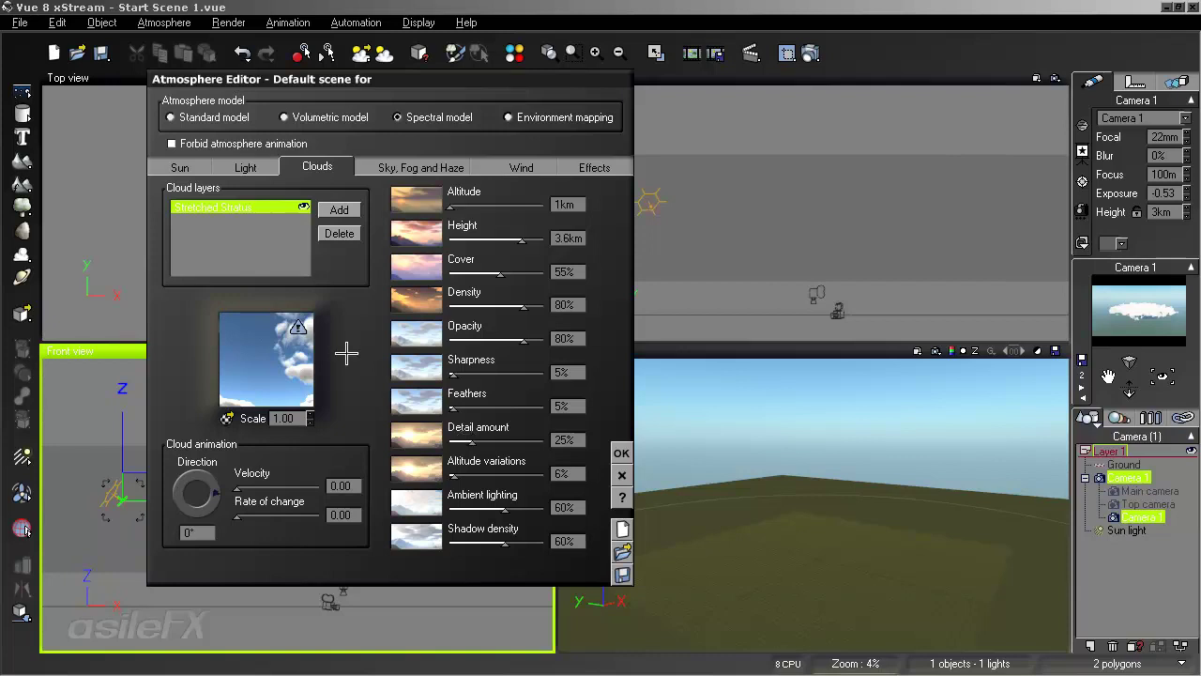
Insert a Blender node between Tooth (Gaussian) and Density in the Stretched Stratus density function
right_click(315, 340)
left_click(338, 349)
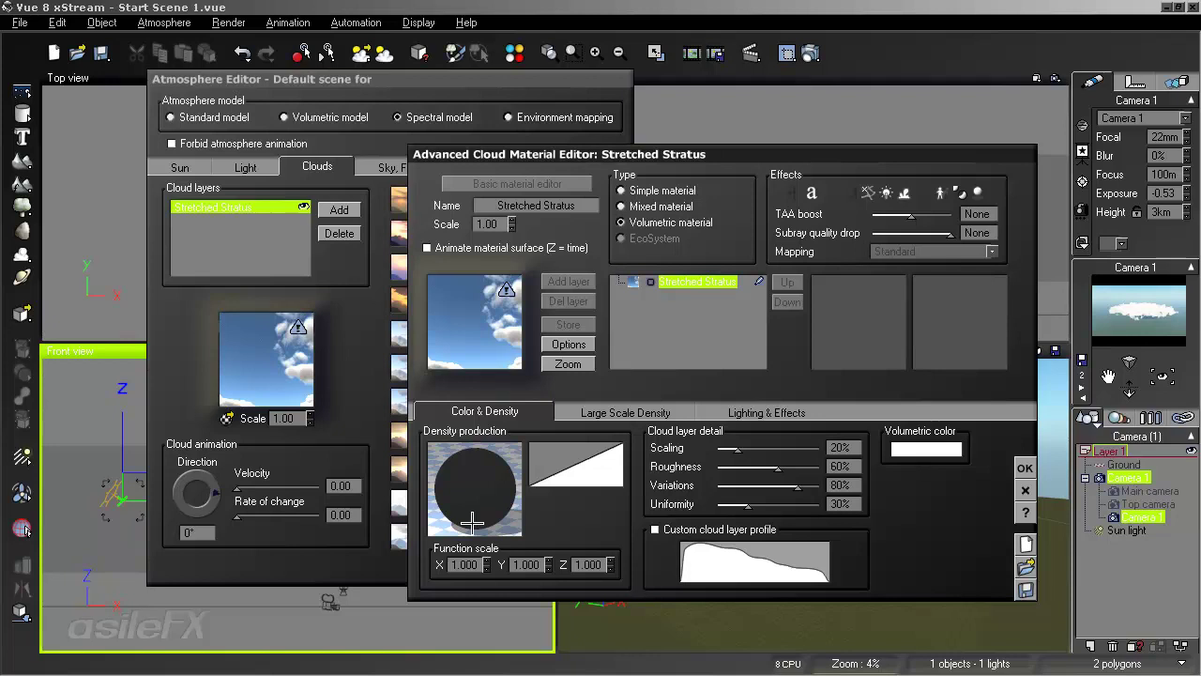
right_click(481, 494)
left_click(513, 497)
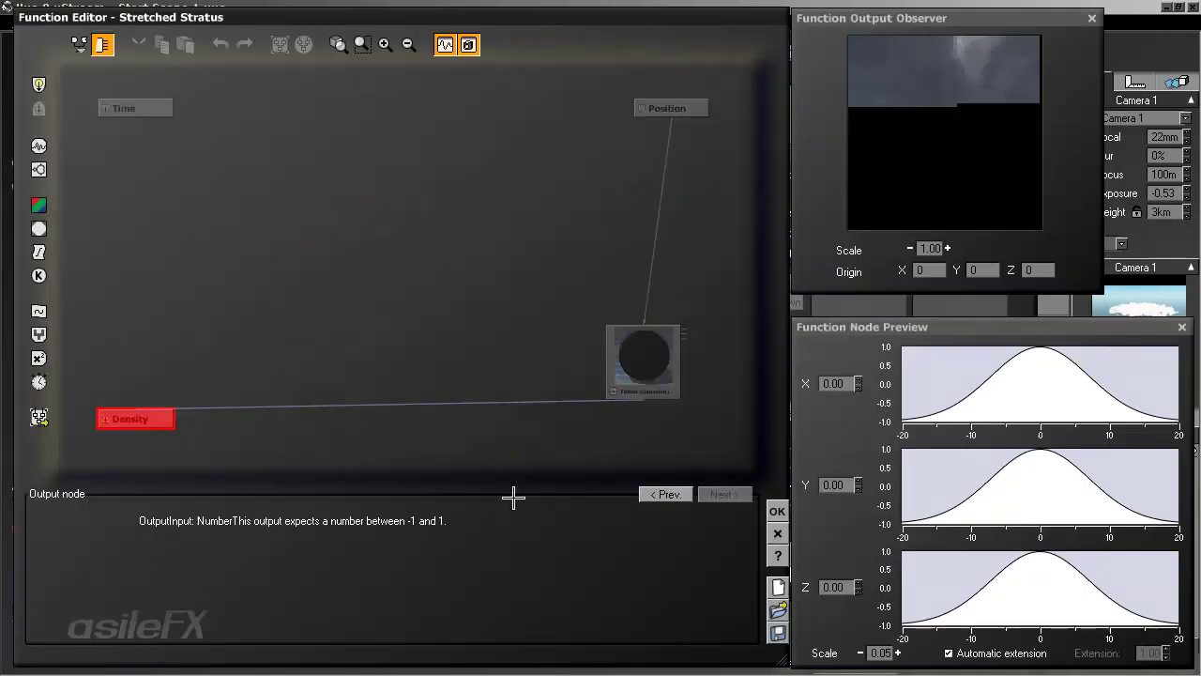
left_click_drag(652, 378, 342, 262)
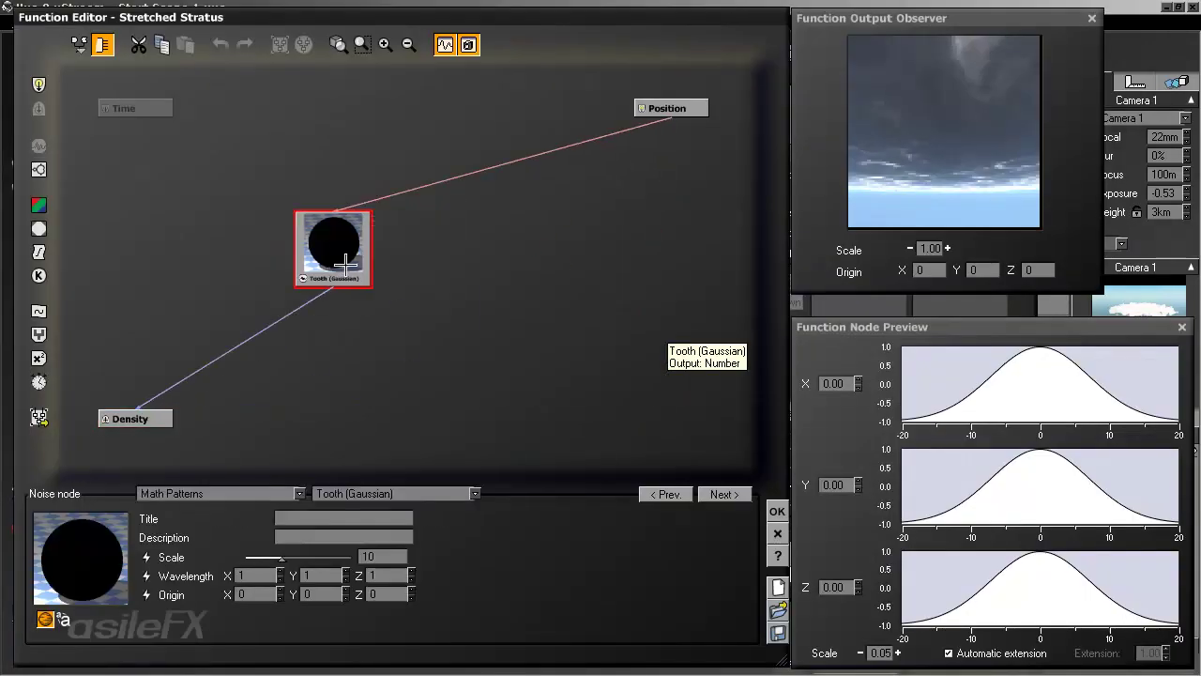
left_click(291, 312)
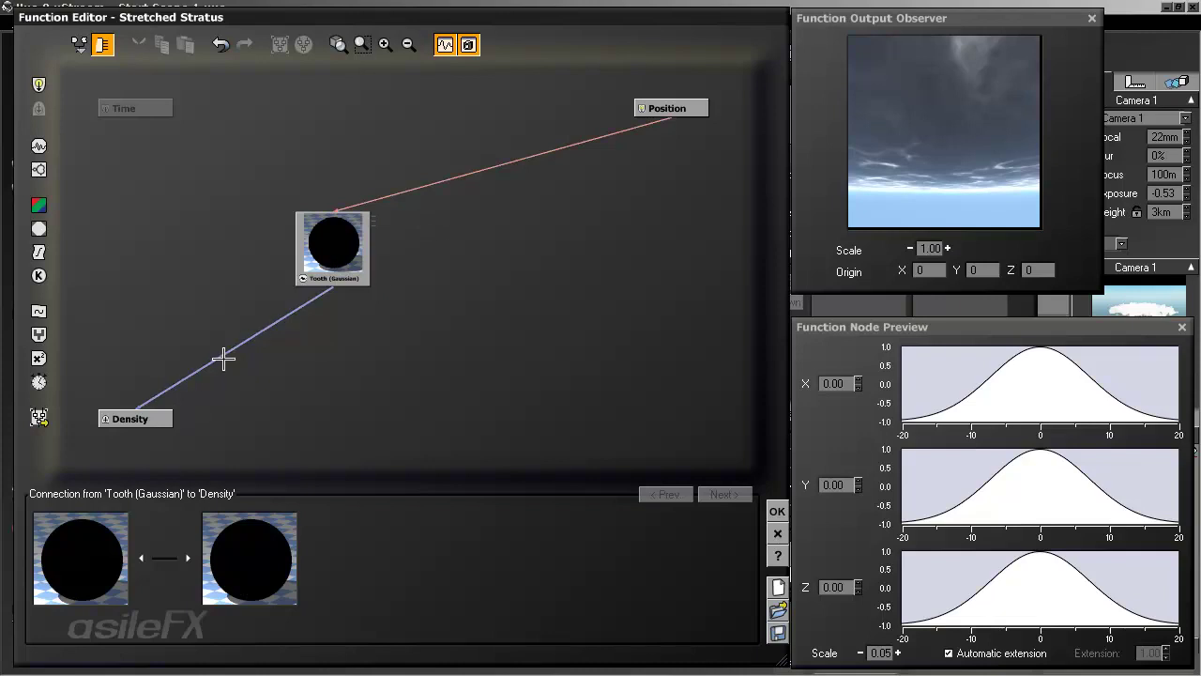
left_click_drag(39, 333, 289, 397)
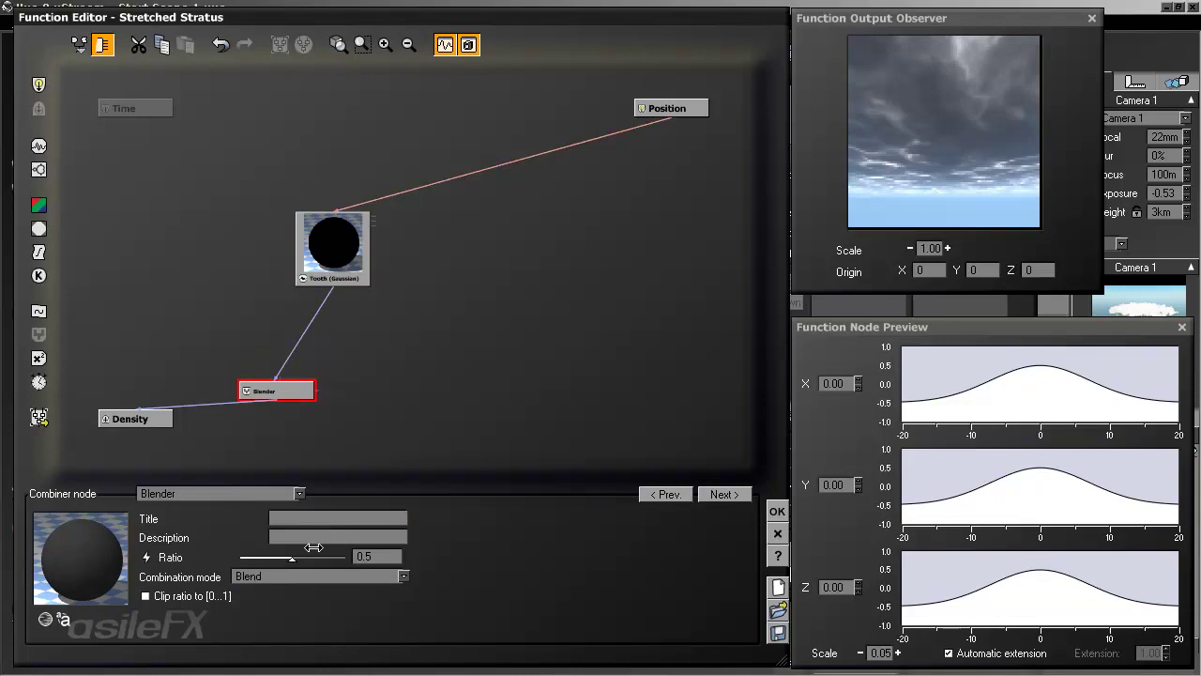
Set the Blender node's Ratio to 1 and accept the function and cloud material changes
left_click_drag(292, 558, 347, 557)
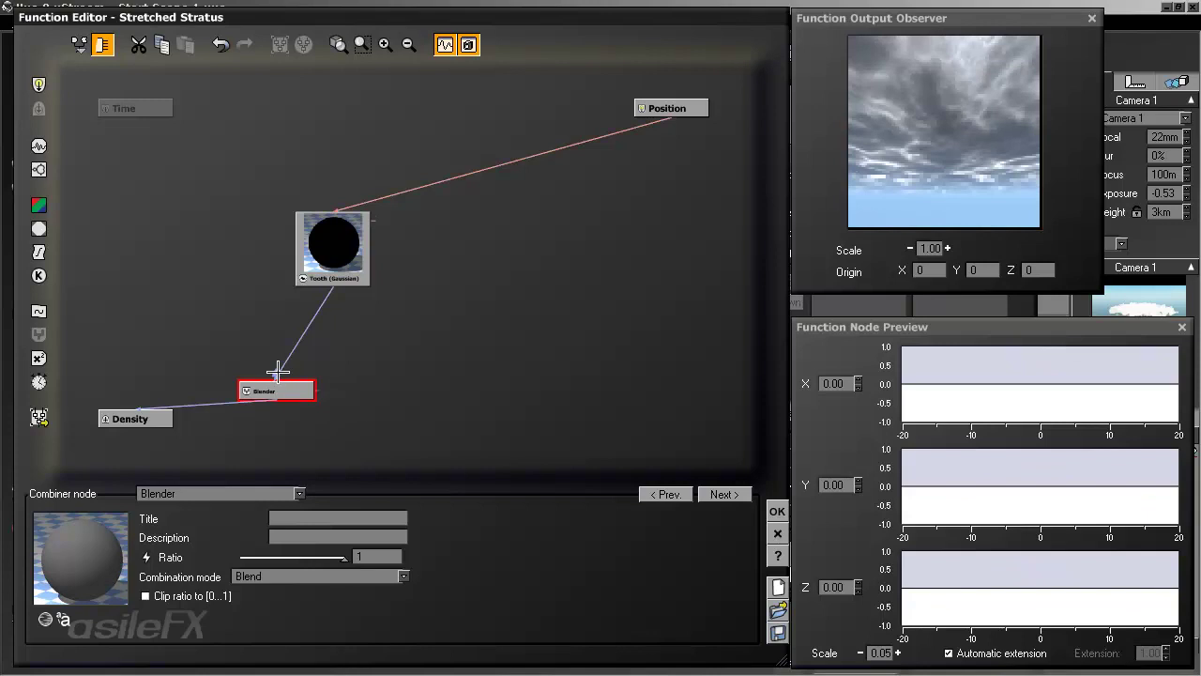
mouse_move(276, 361)
left_mouse_down()
mouse_move(369, 369)
mouse_move(282, 375)
mouse_move(293, 358)
left_mouse_up()
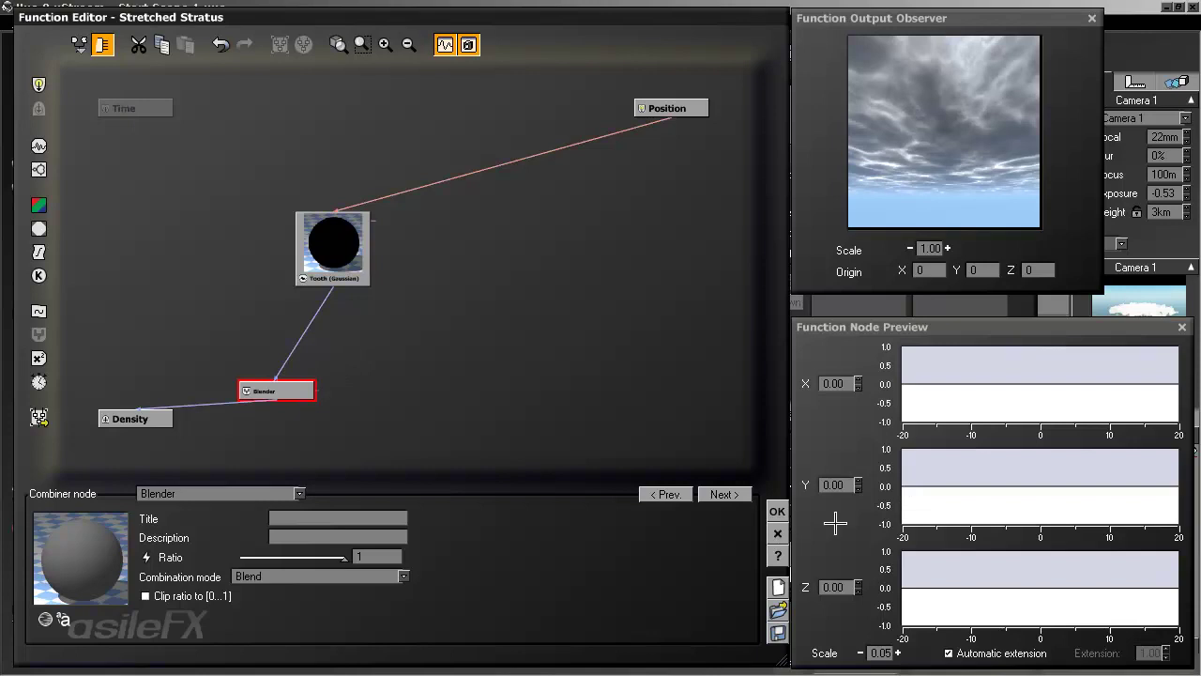
left_click(777, 511)
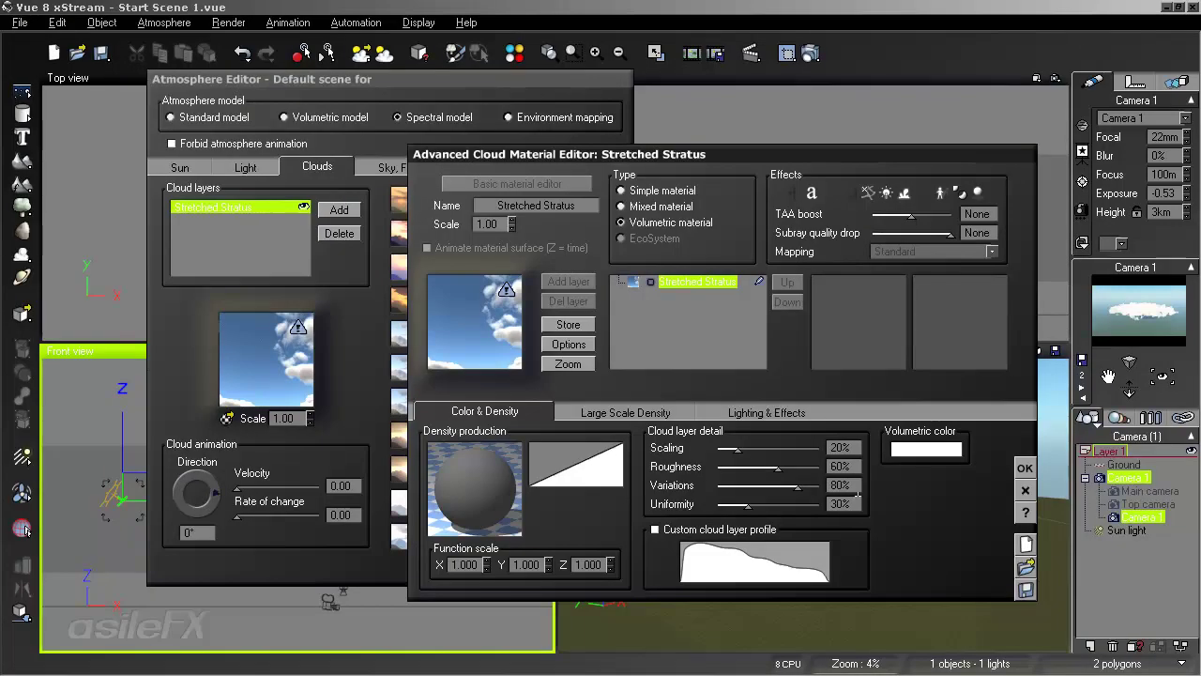
left_click(1024, 468)
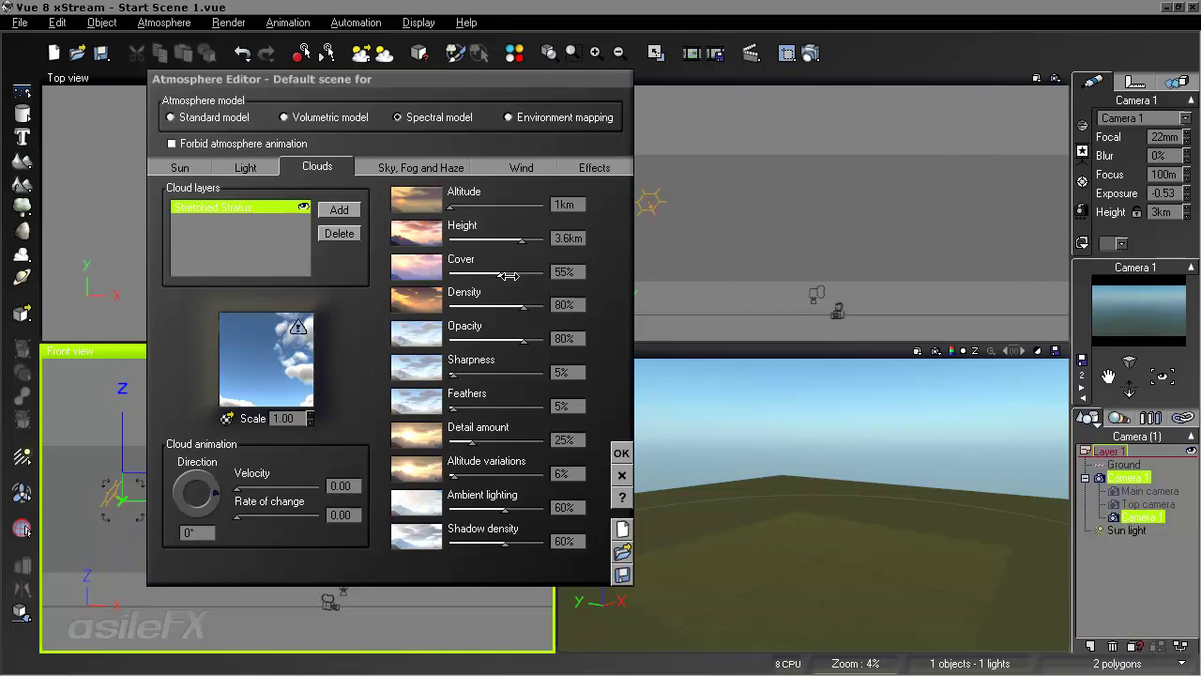
Raise the cloud layer's Cover to 100% and its Detail amount to 52%, checking the clouds in the camera preview
left_click_drag(507, 275, 1163, 310)
right_click_drag(945, 430, 912, 396)
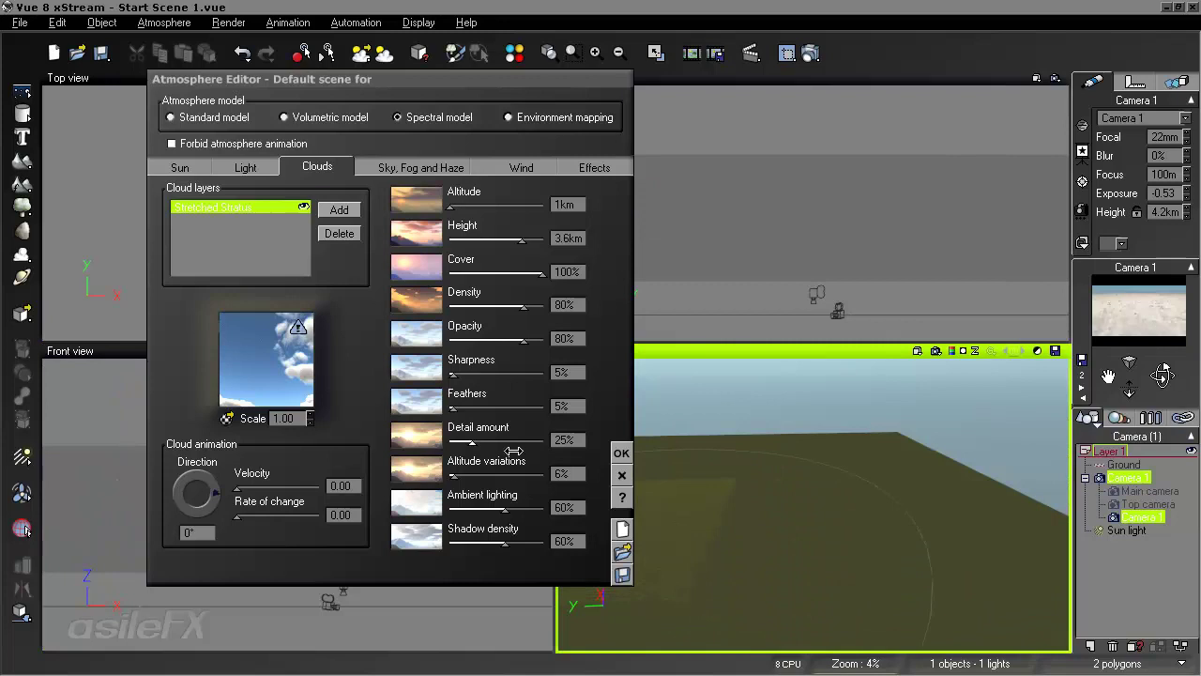
left_click_drag(507, 436, 533, 436)
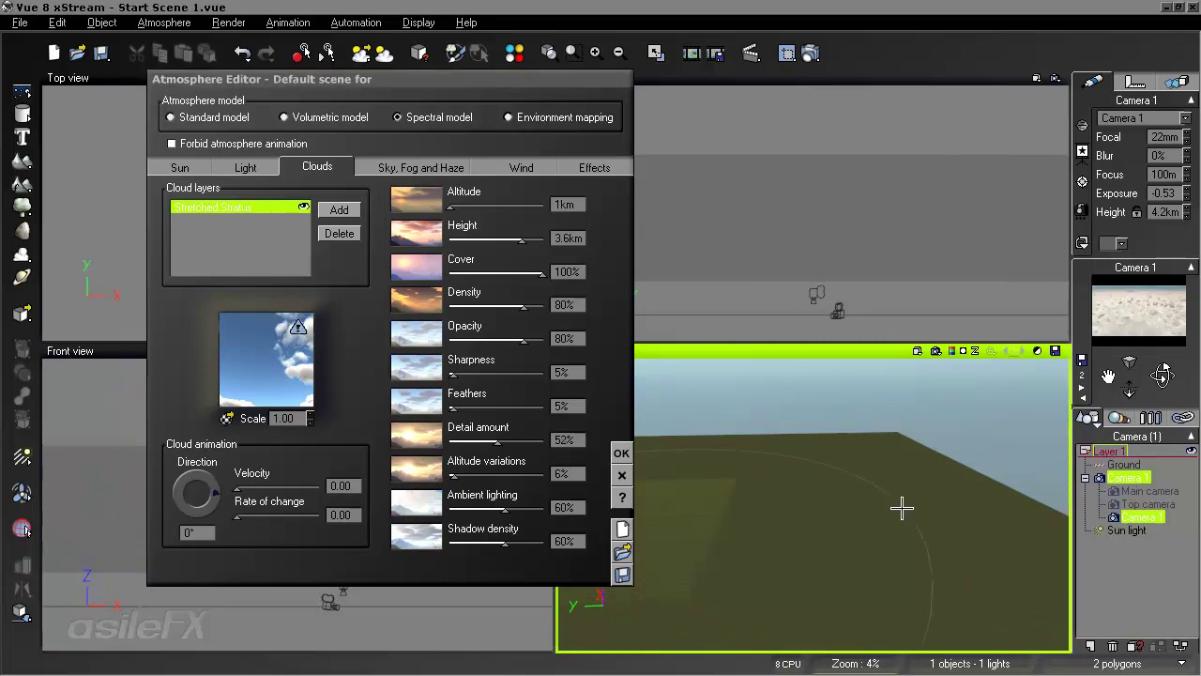
right_click_drag(901, 504, 1021, 448)
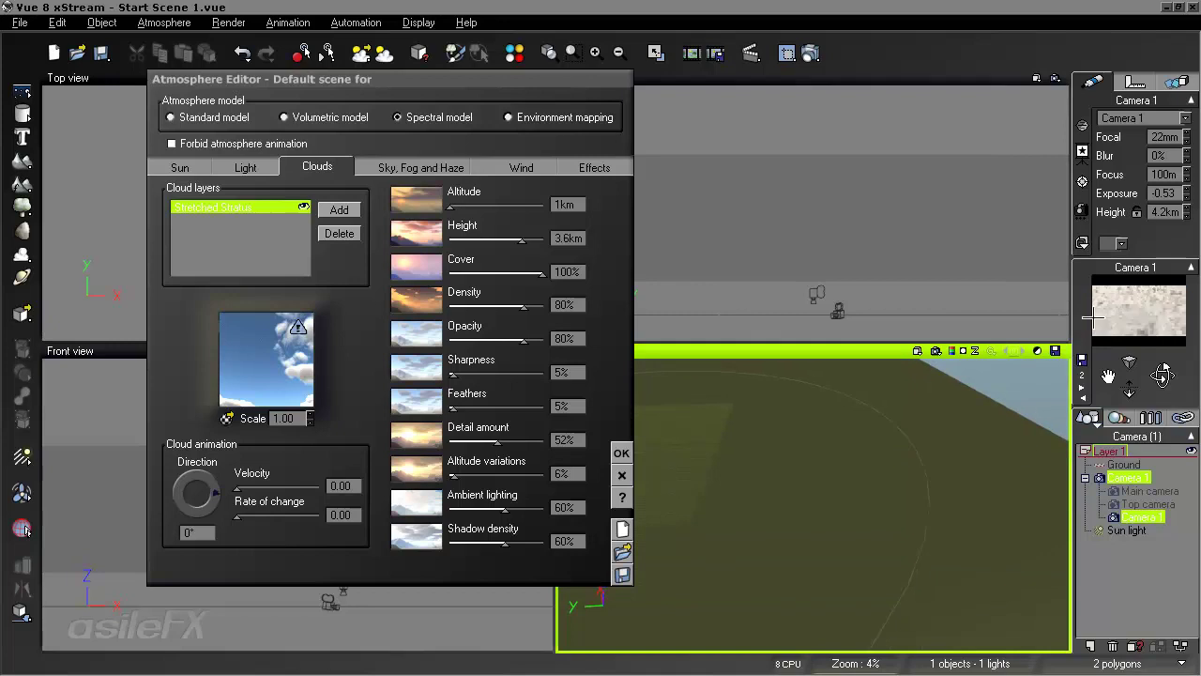
Render the camera view to check the cloud layer, stopping partway and closing the render
left_click(811, 53)
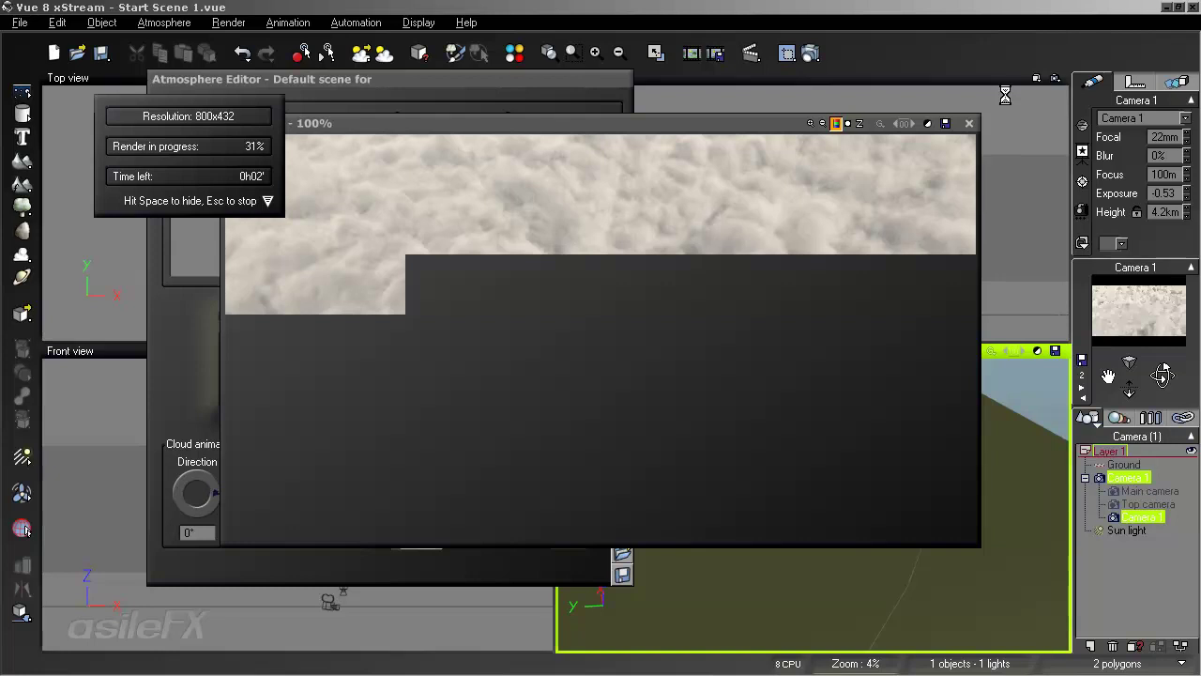
left_click(967, 124)
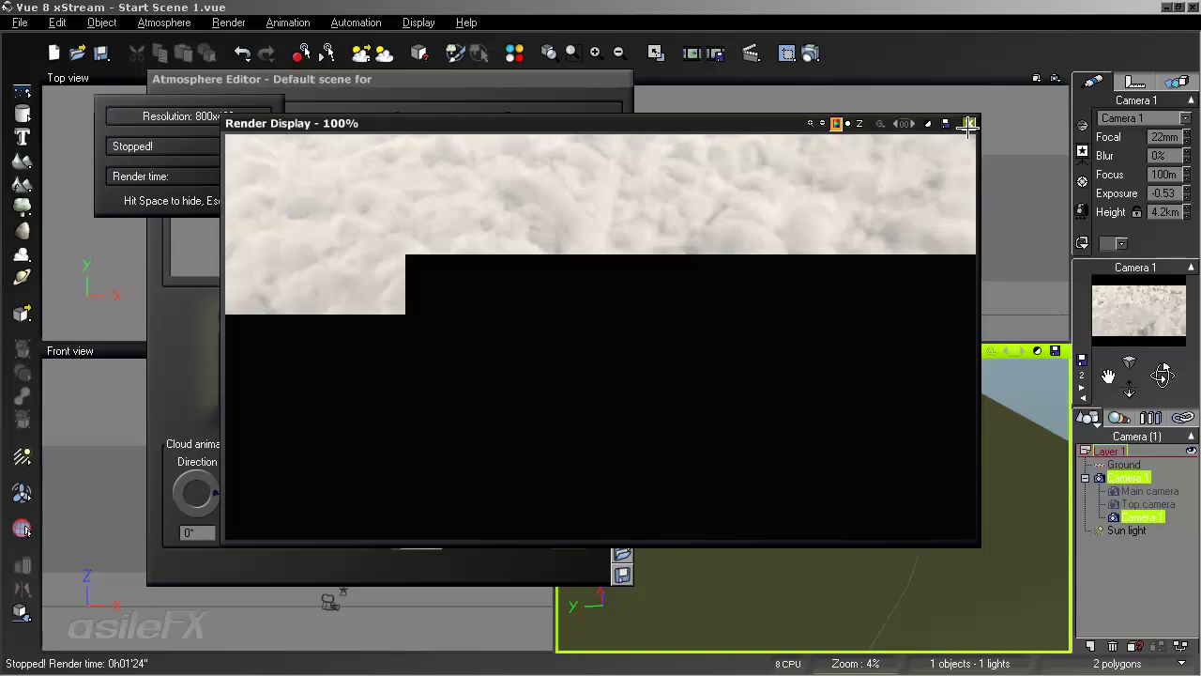
left_click(967, 124)
Set the cloud layer's Height to 1.1km and render the camera view
left_click_drag(520, 237, 499, 238)
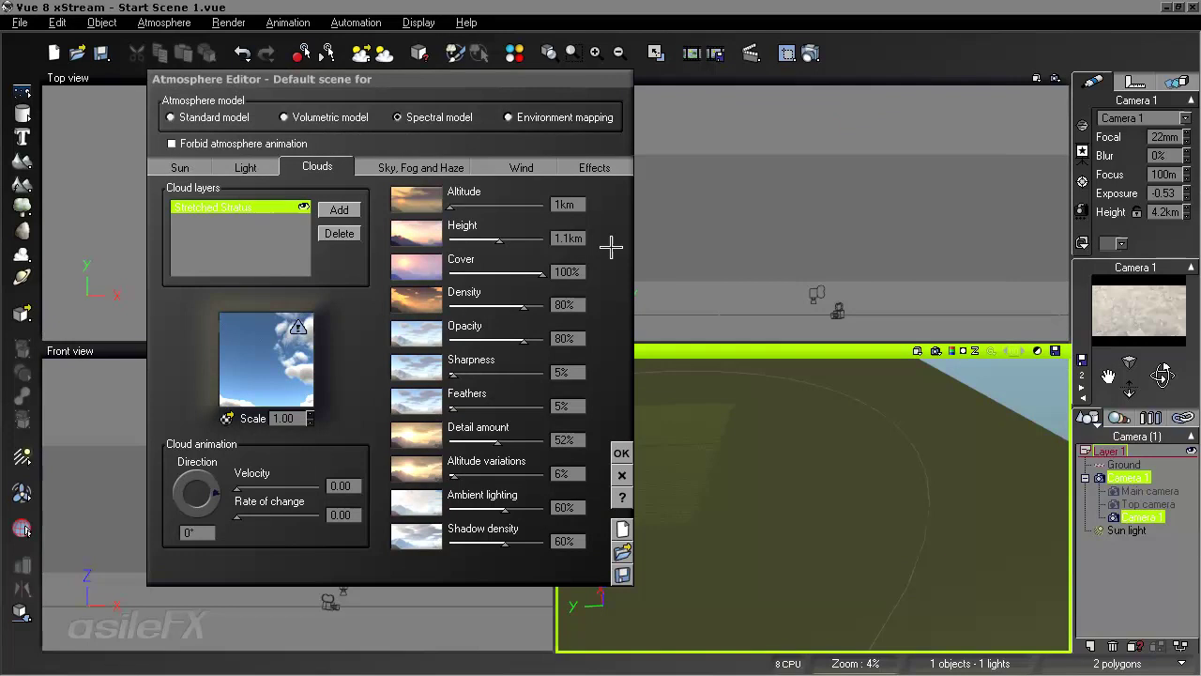
left_click(811, 53)
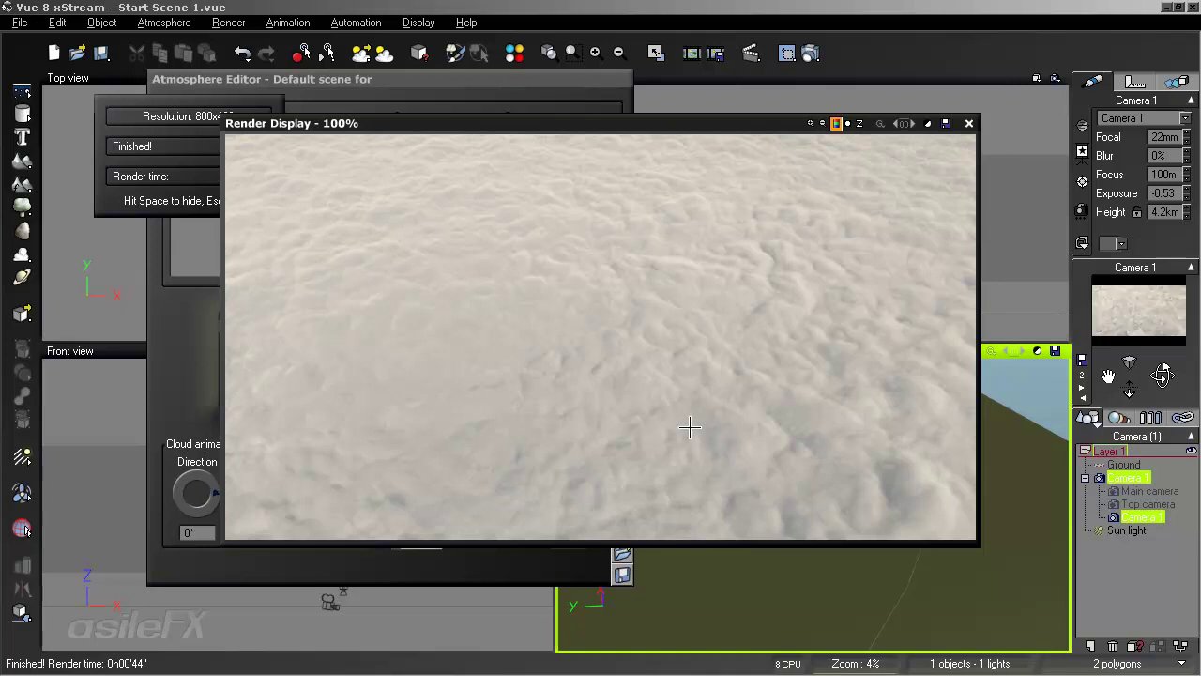
left_click(969, 123)
Set the Stretched Stratus material's cloud layer detail Scaling to 100% and accept the material
right_click(274, 317)
left_click(310, 325)
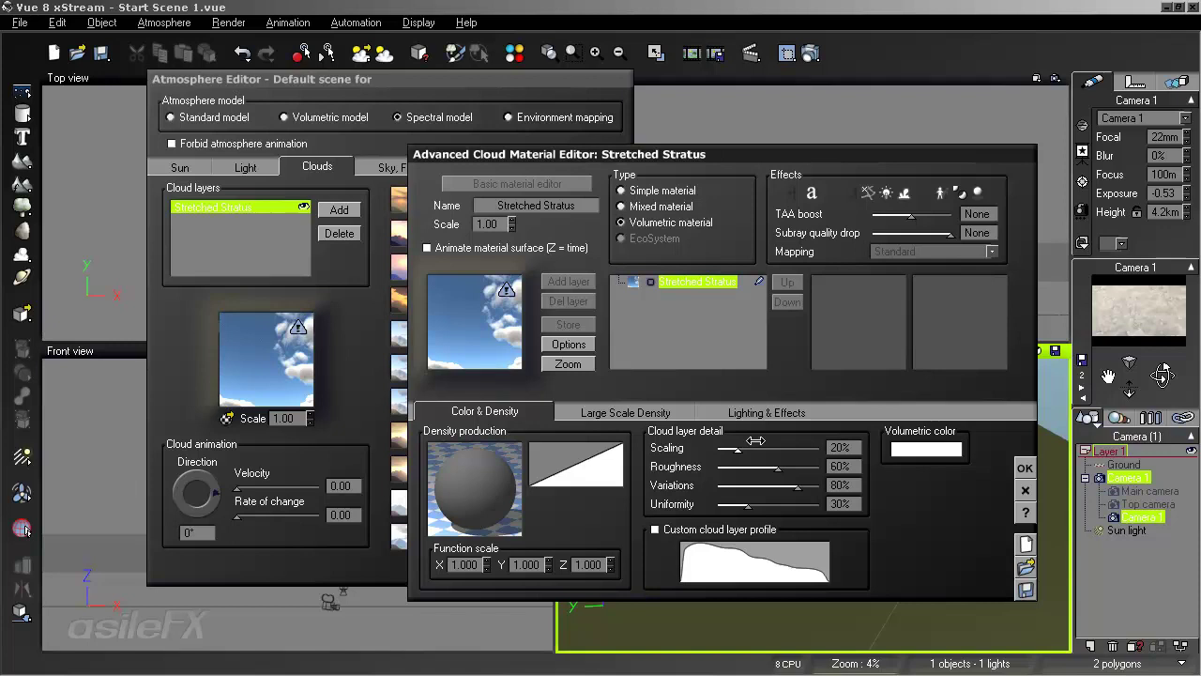
left_click_drag(751, 448, 894, 450)
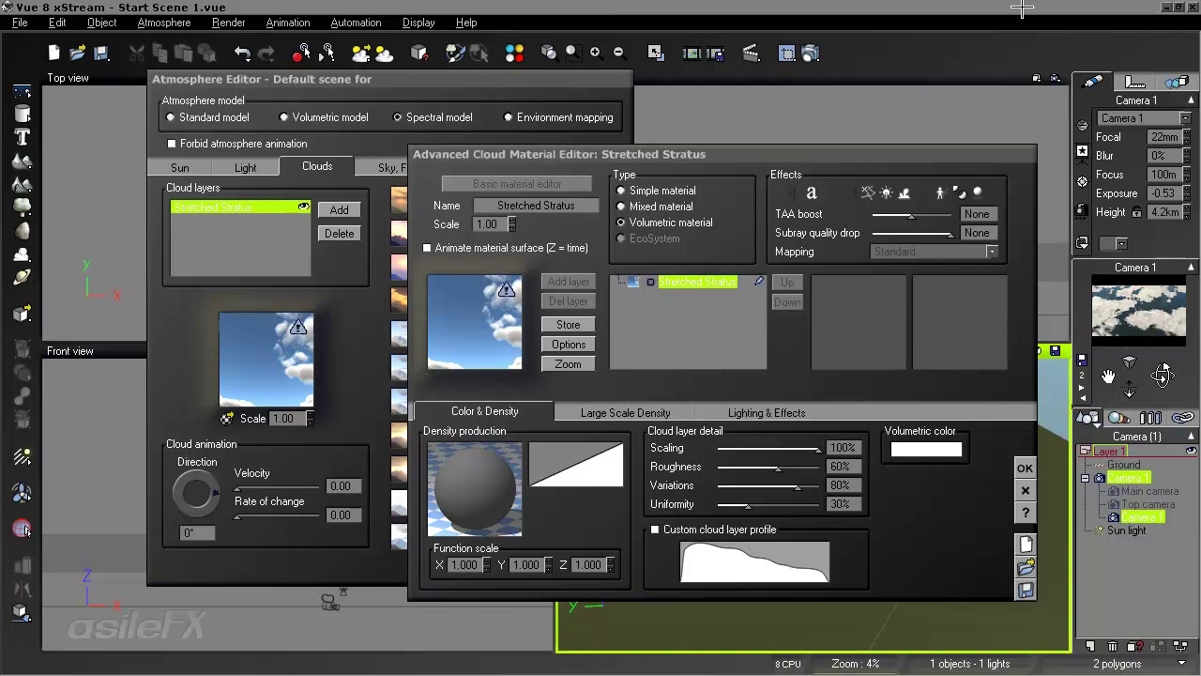
left_click(1025, 467)
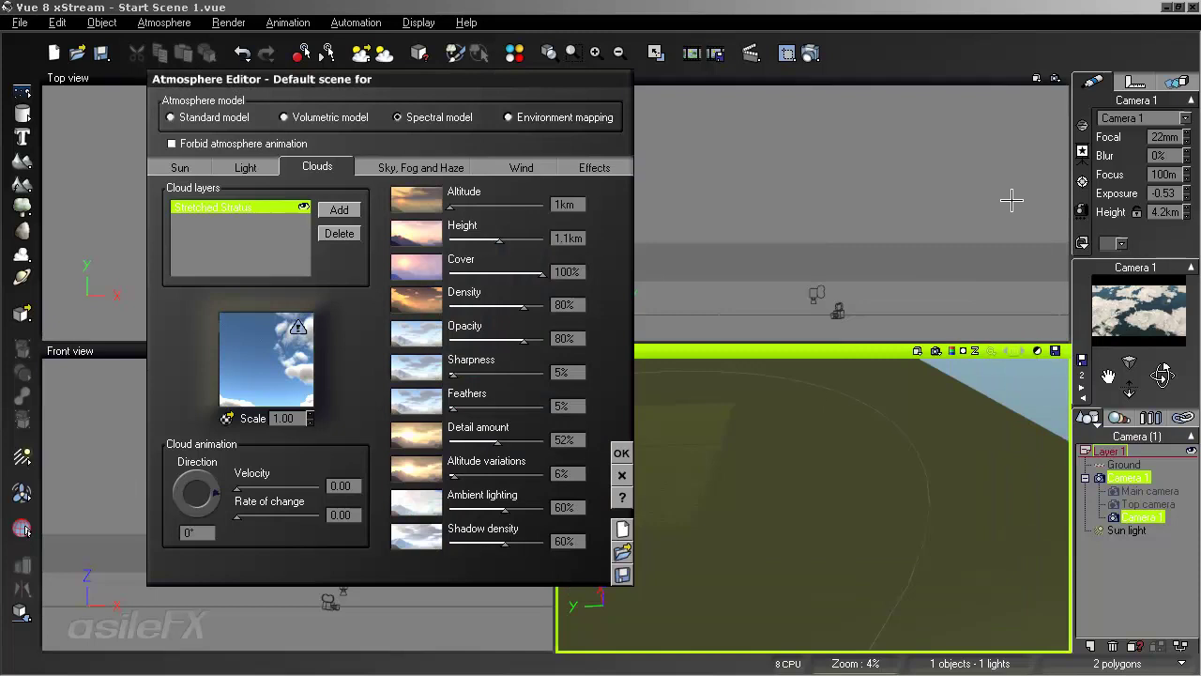
Inspect the clouds in a full render, close it and set the cloud layer's Scale to 0.5
left_click(812, 53)
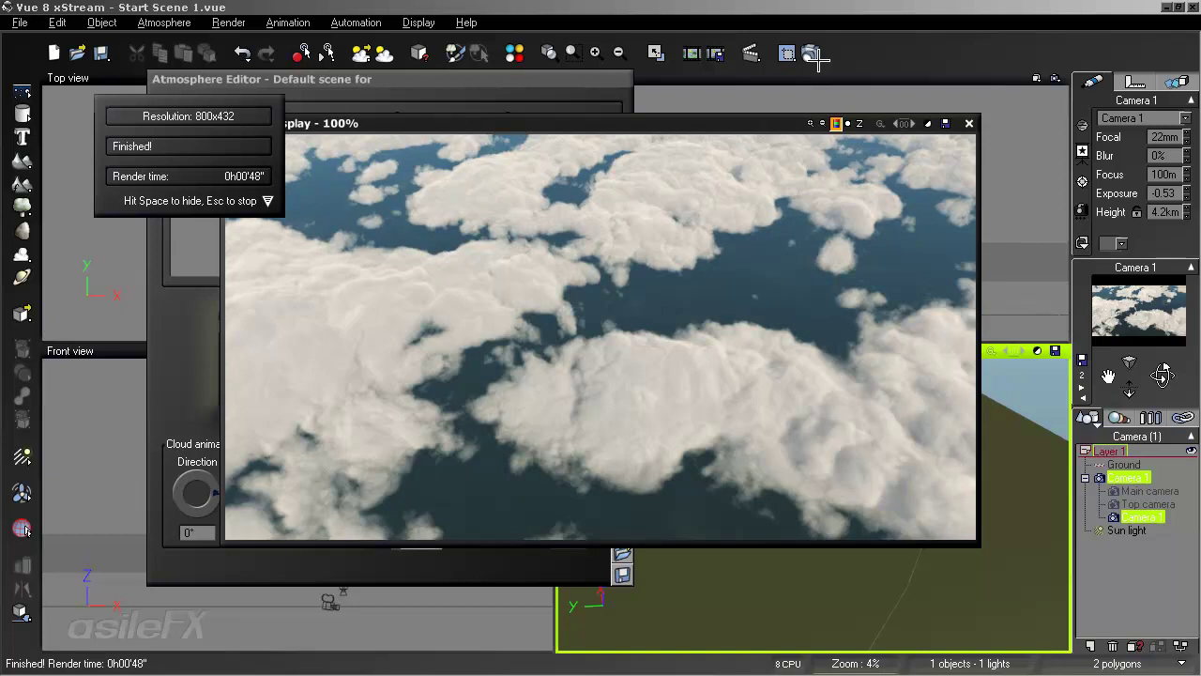
left_click_drag(533, 122, 637, 122)
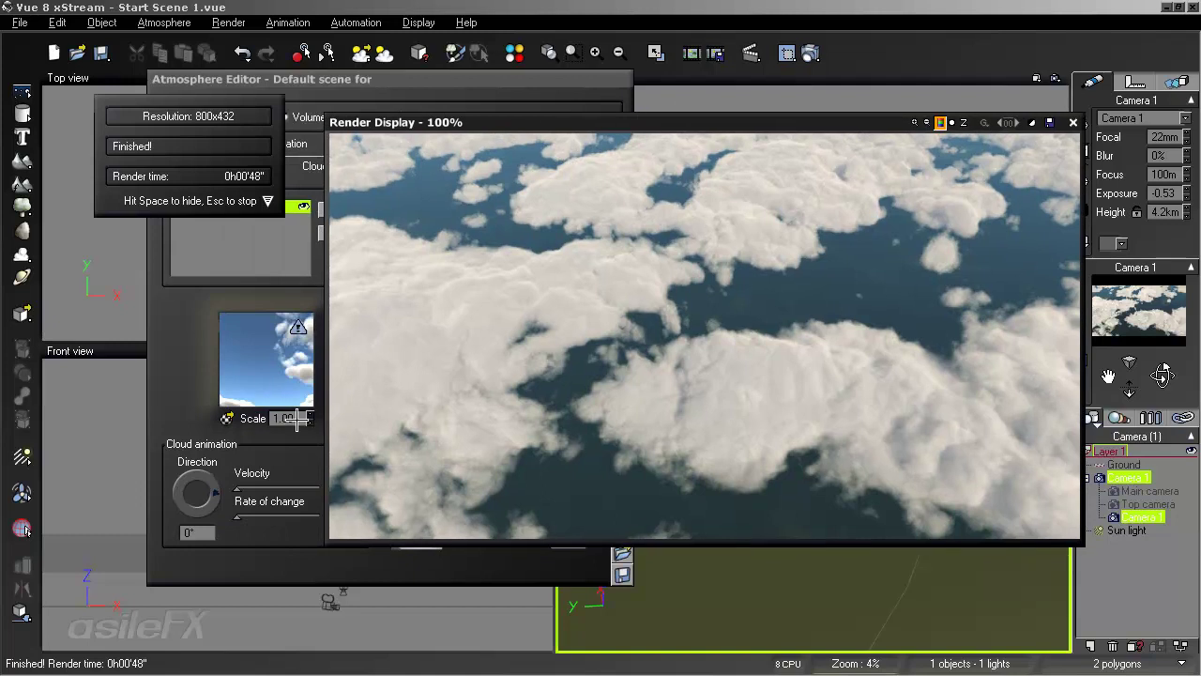
left_click(1072, 123)
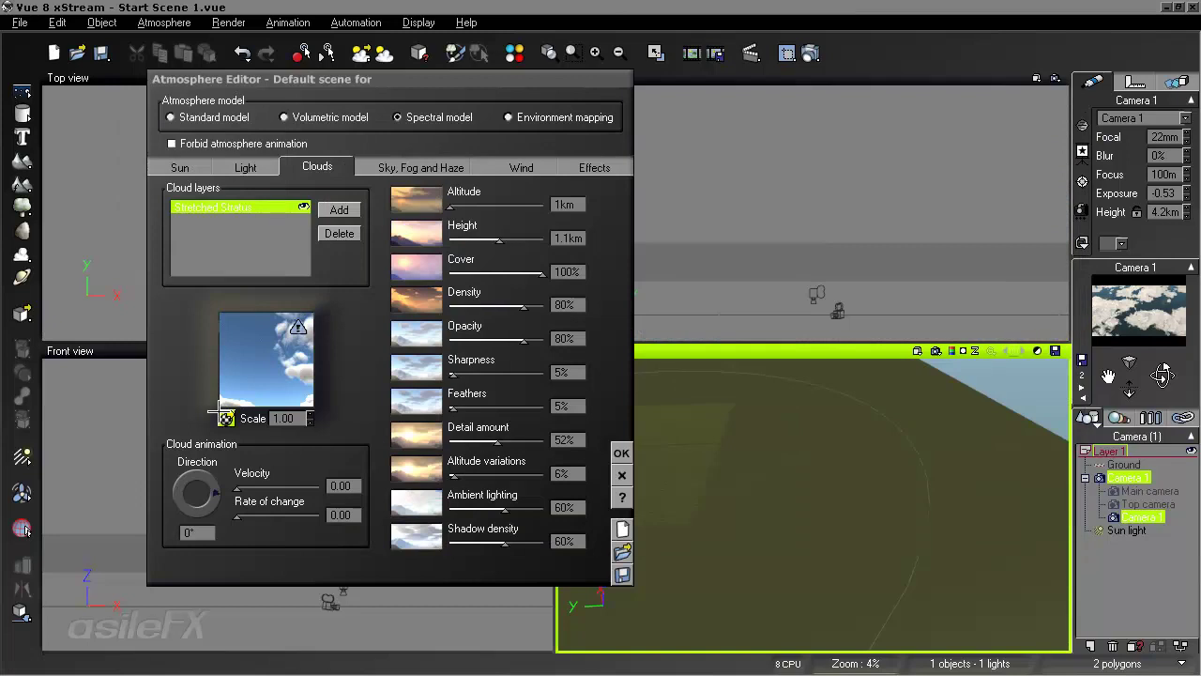
type(".5")
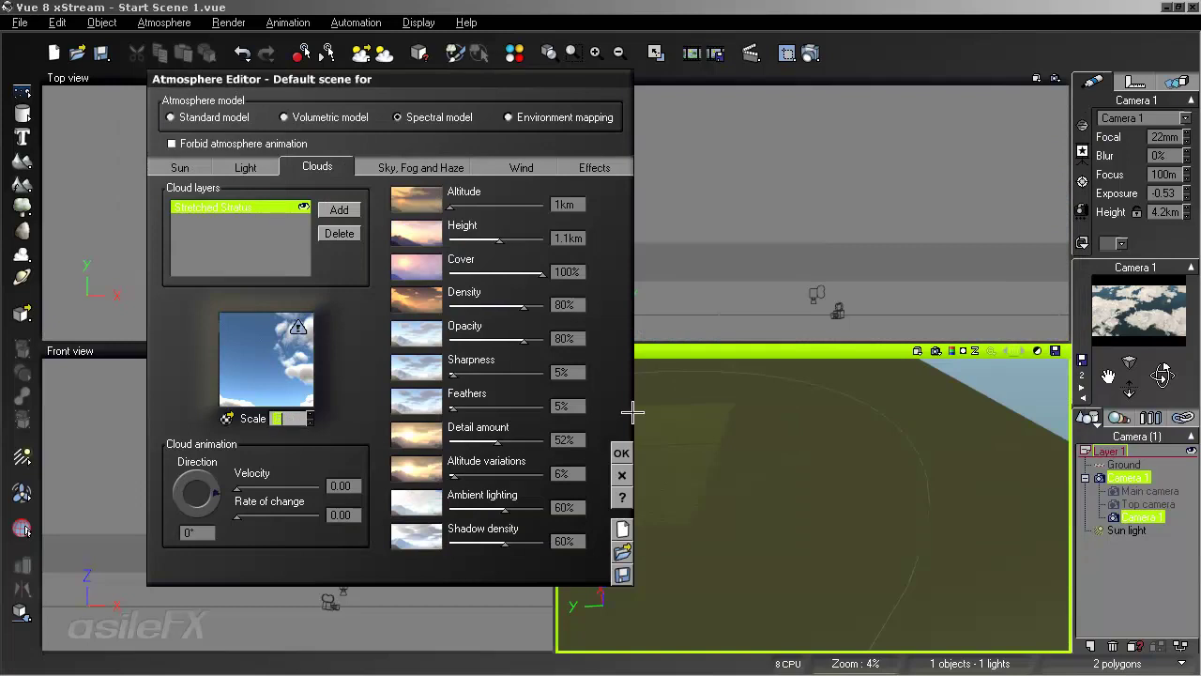
key("Return")
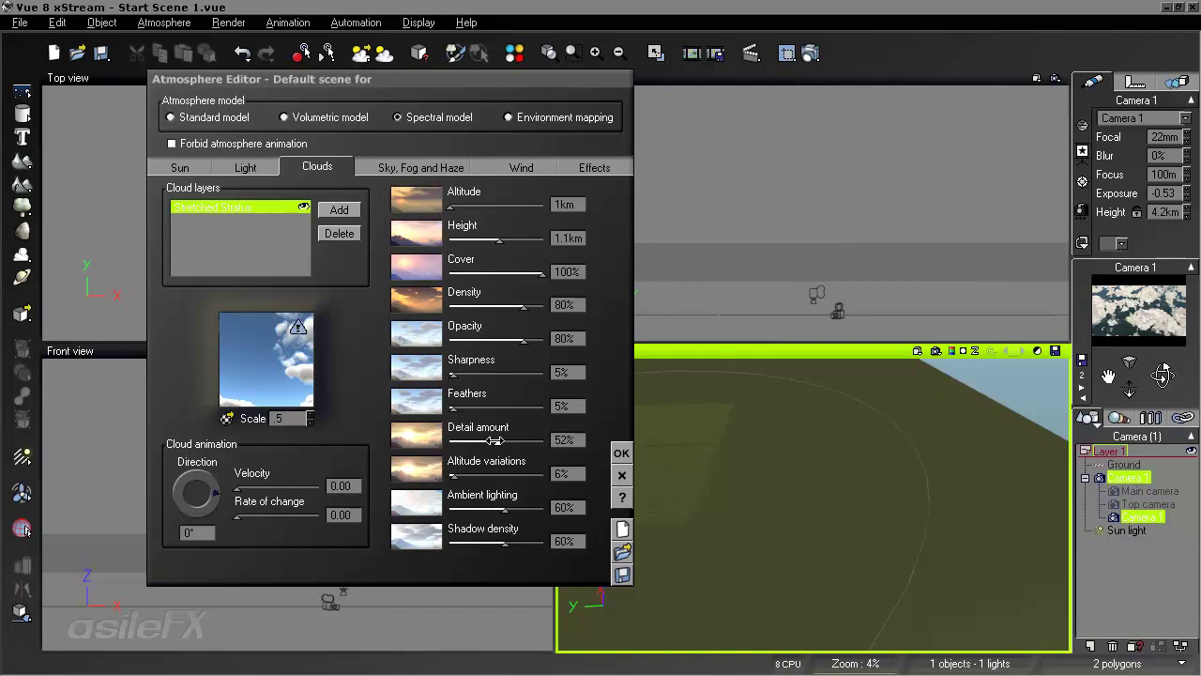
Try lower Scaling and Roughness in the Stretched Stratus material, settle on 100% for both and accept the material
right_click(222, 334)
left_click(262, 345)
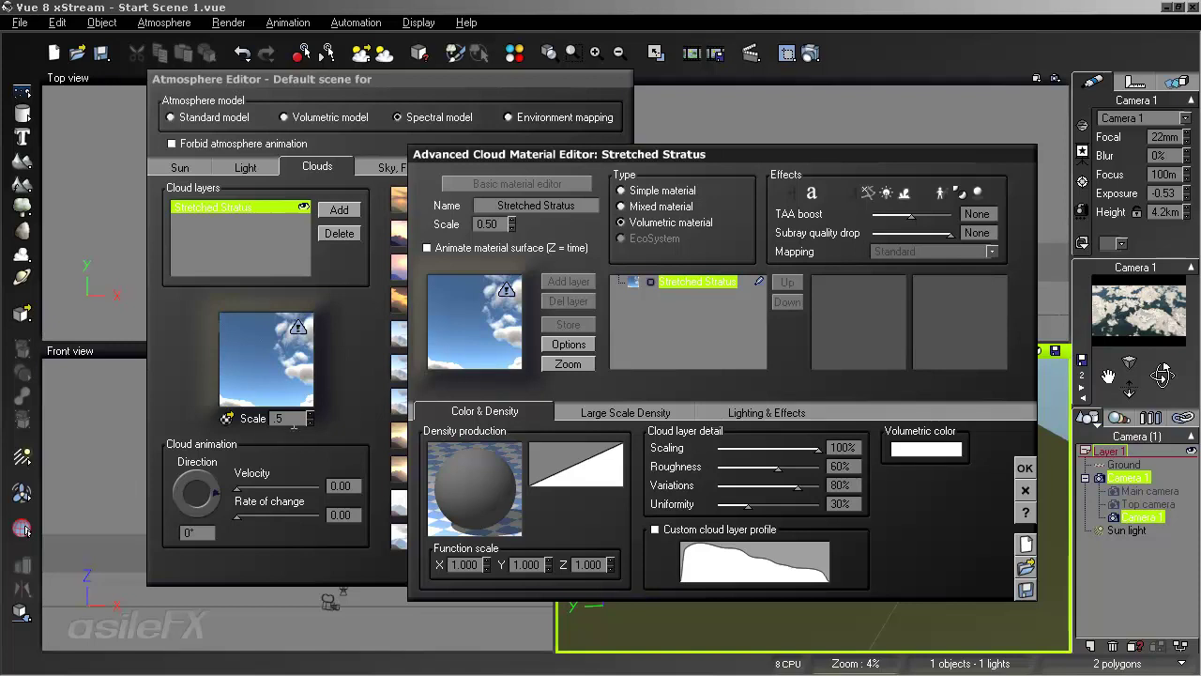
double_click(504, 223)
left_click_drag(770, 466, 750, 466)
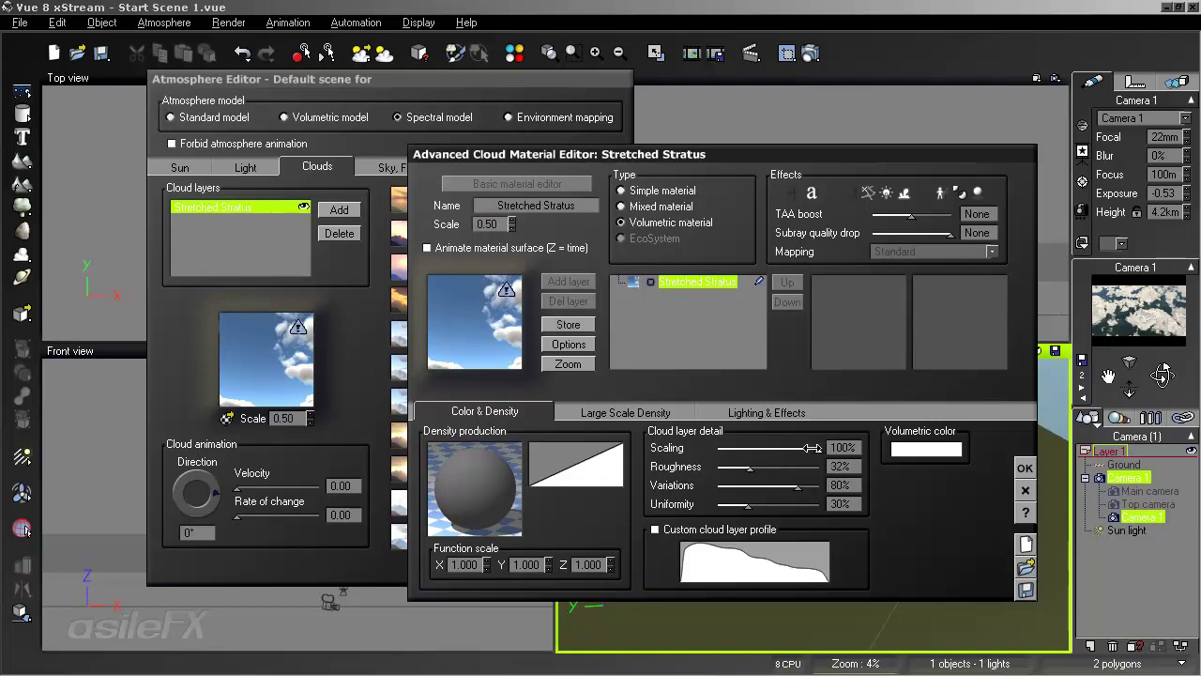
left_click_drag(817, 447, 793, 461)
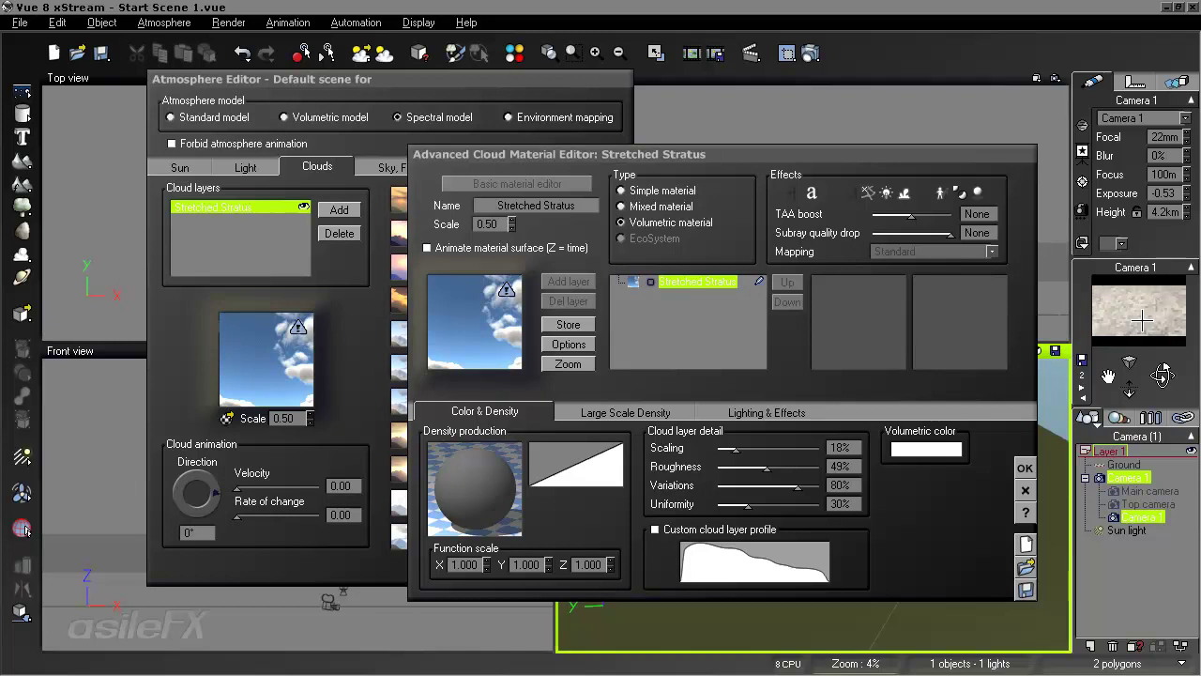
mouse_move(775, 459)
left_mouse_down()
mouse_move(831, 460)
mouse_move(797, 467)
left_mouse_up()
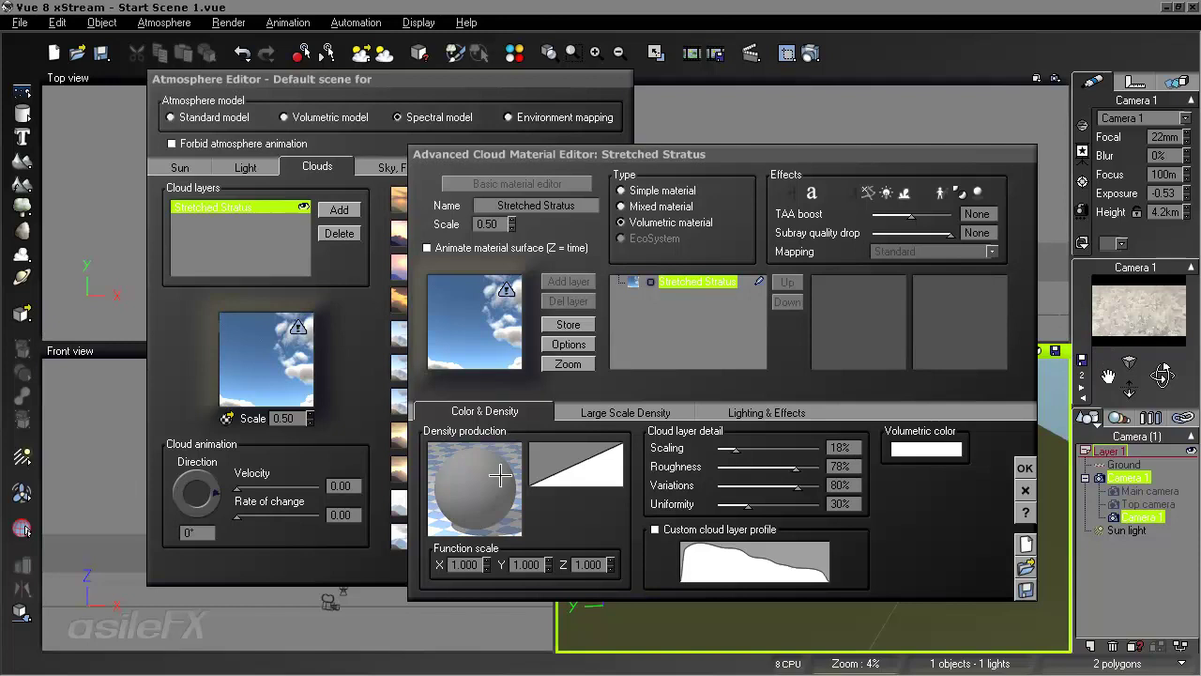
left_click_drag(799, 454, 831, 420)
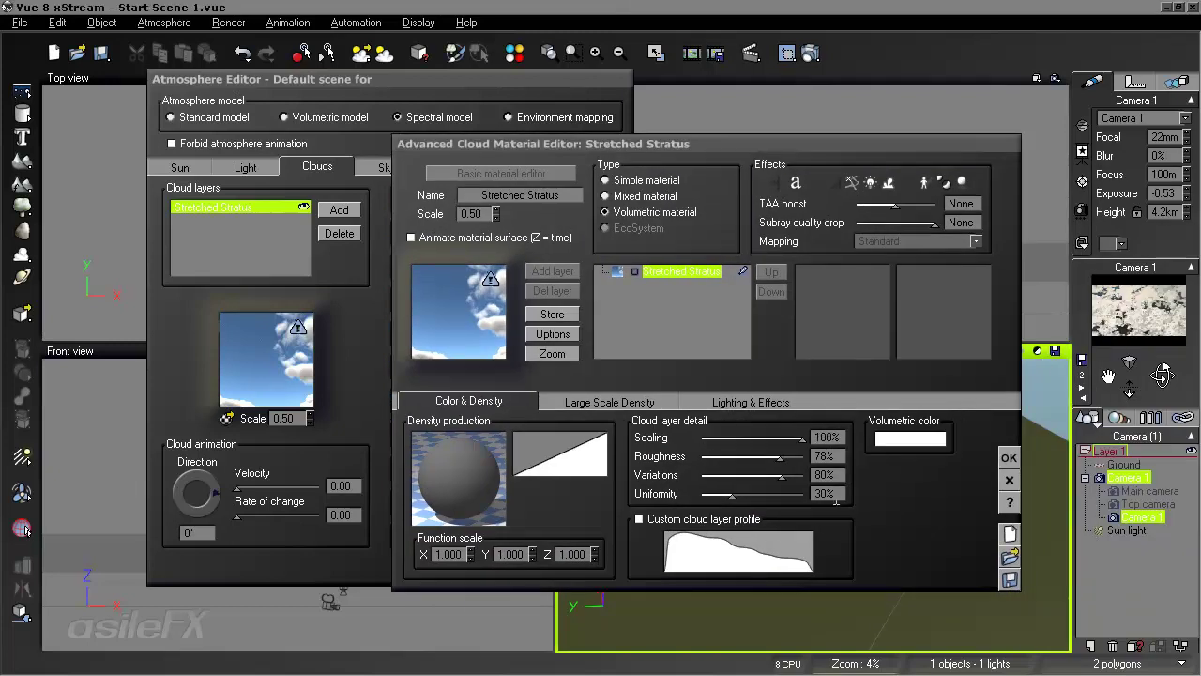
left_click_drag(778, 457, 807, 457)
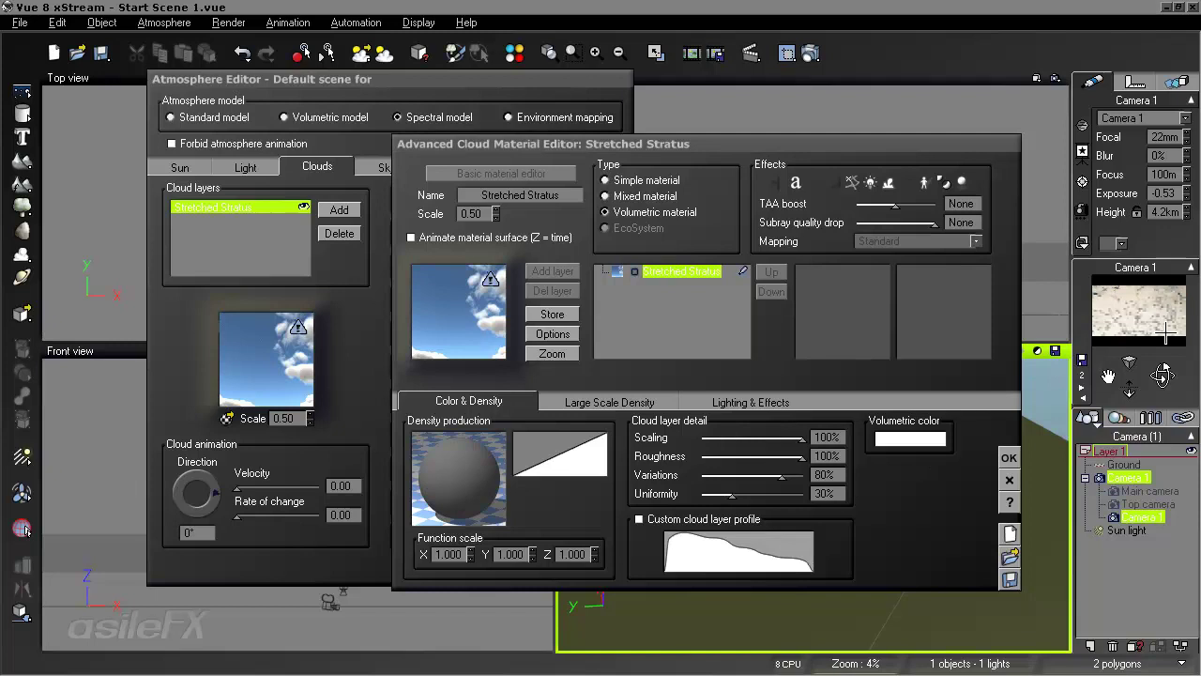
left_click(1009, 457)
Set the cloud layer's Cover to 64% while comparing values in the camera preview, and render the result
mouse_move(537, 271)
left_mouse_down()
mouse_move(511, 273)
mouse_move(530, 278)
left_mouse_up()
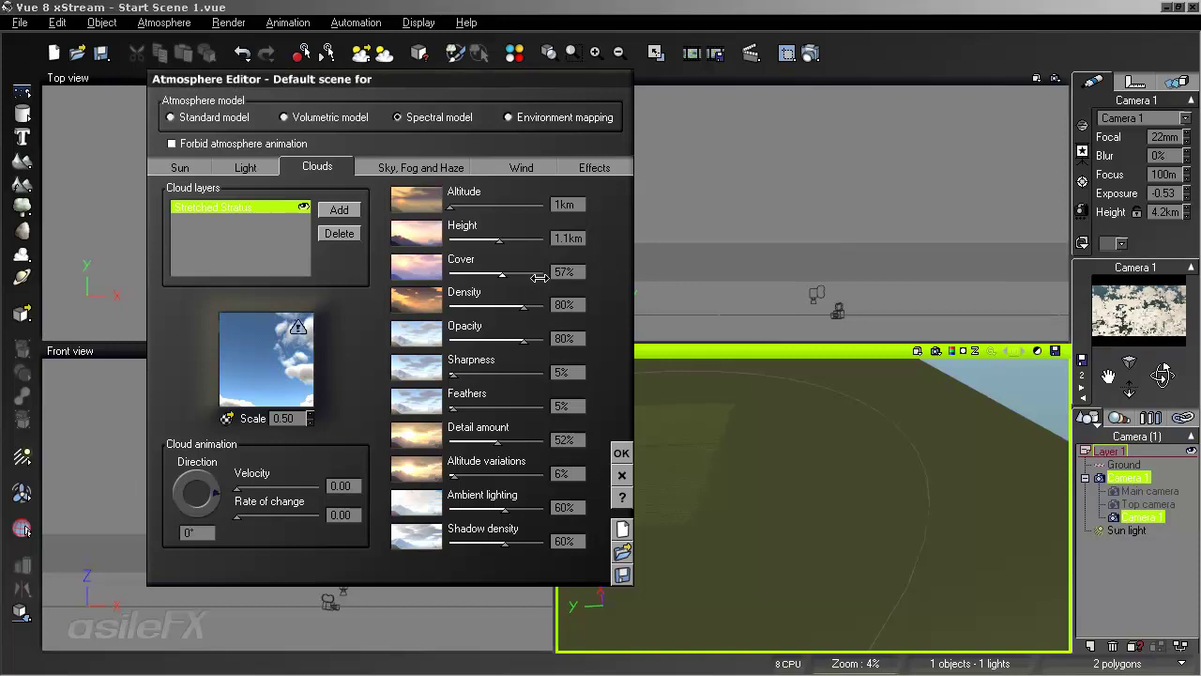
left_click_drag(539, 277, 526, 279)
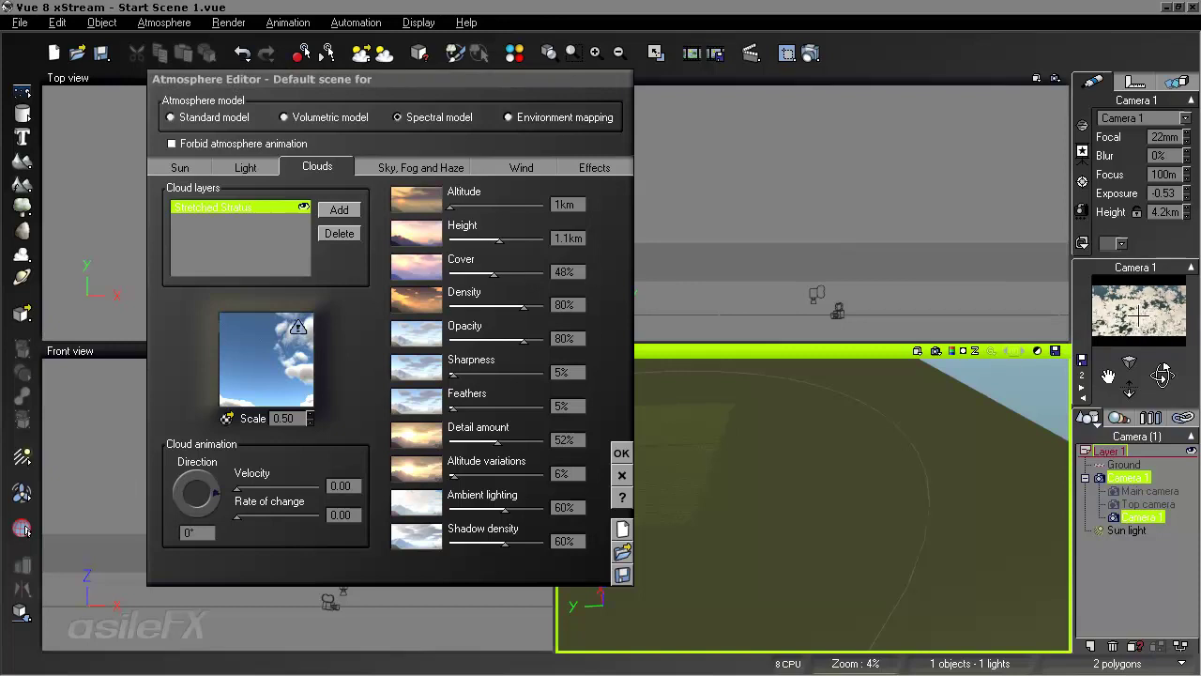
left_click_drag(502, 272, 516, 272)
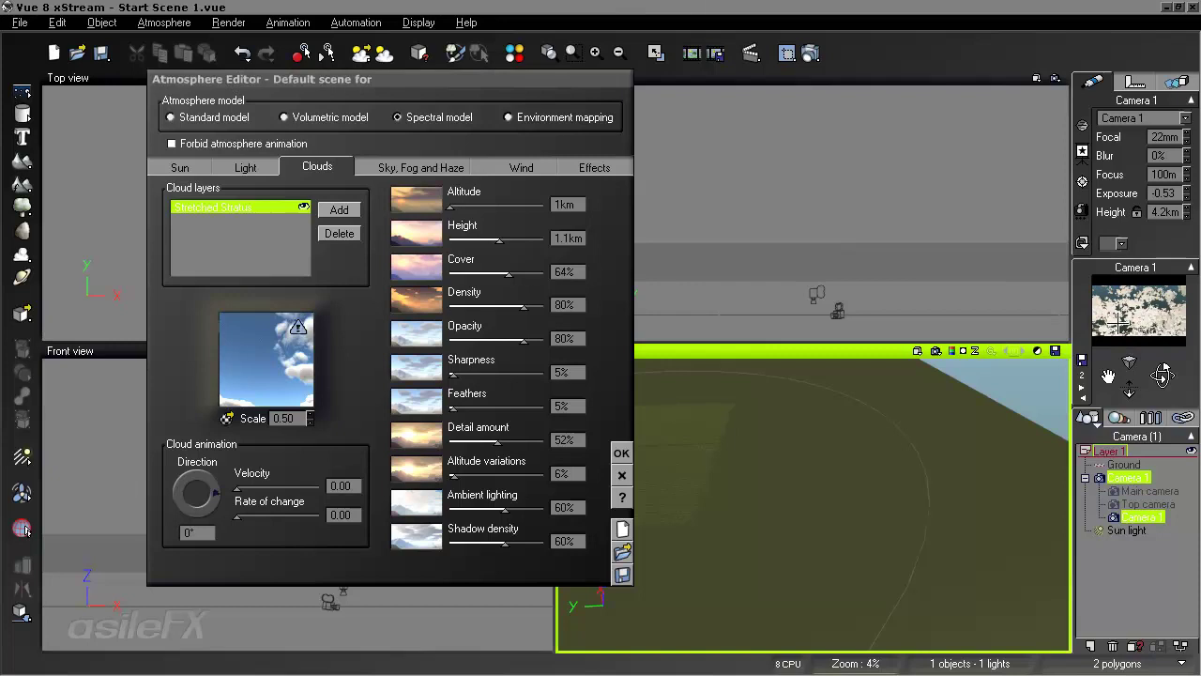
left_click(811, 53)
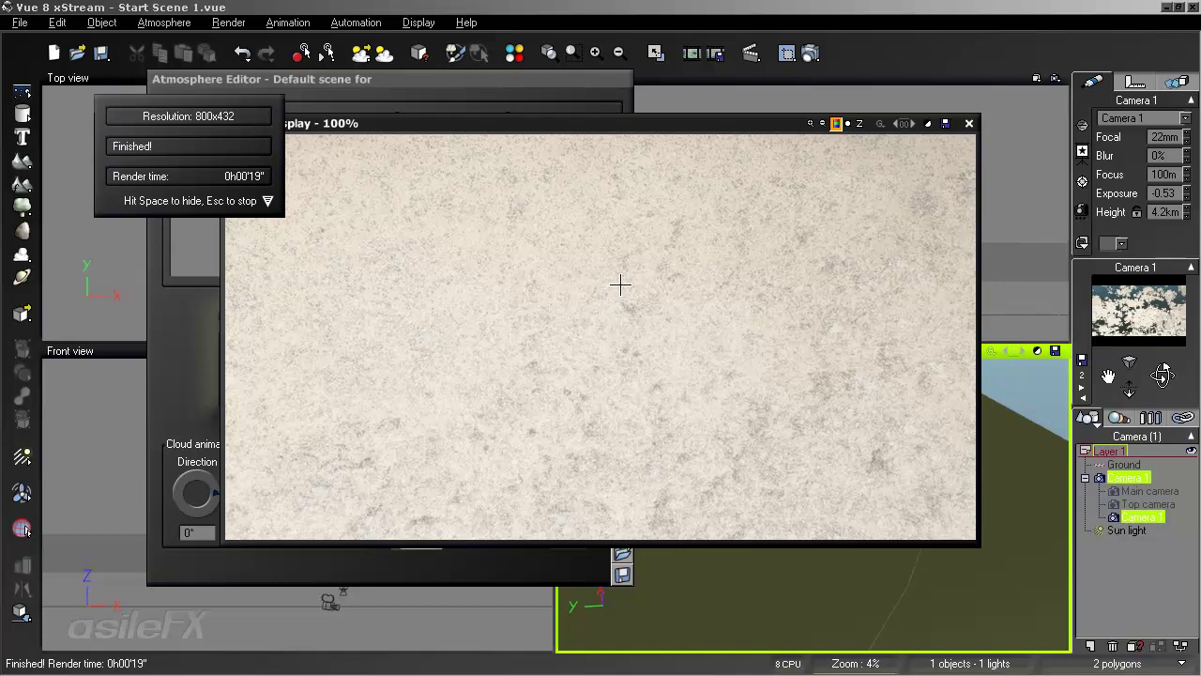
left_click(969, 123)
Check the Stretched Stratus material's cloud layer detail settings and render the camera view again
right_click(285, 390)
left_click(327, 404)
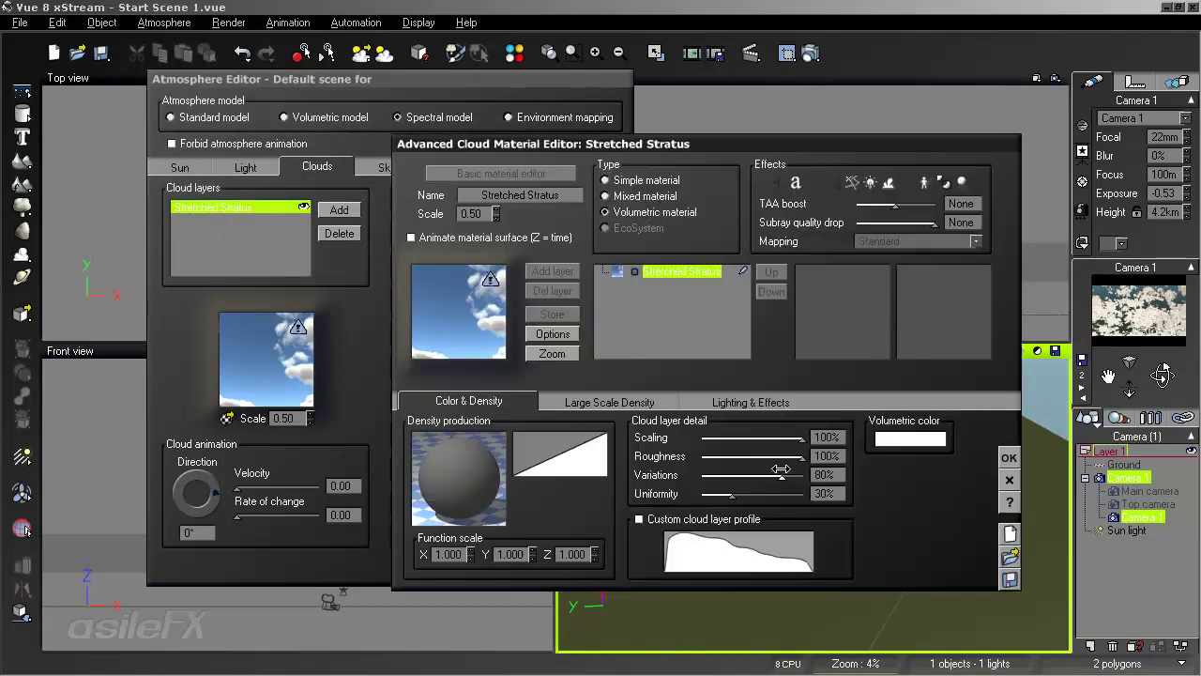
left_click(1009, 457)
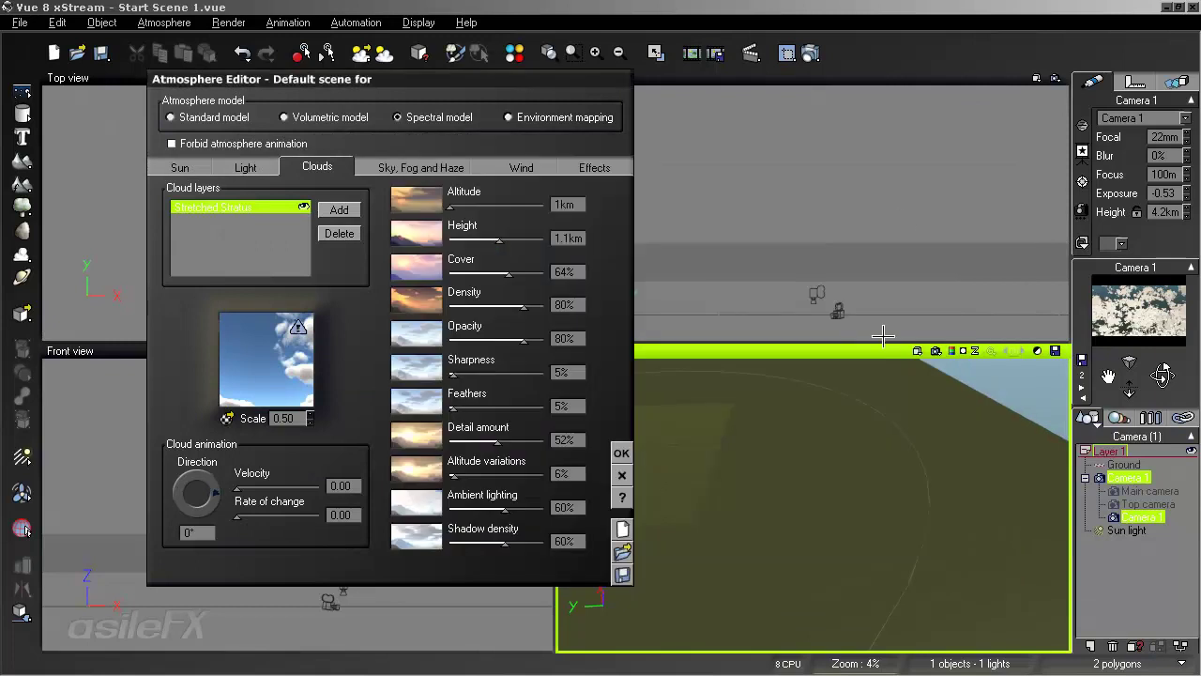
left_click(811, 54)
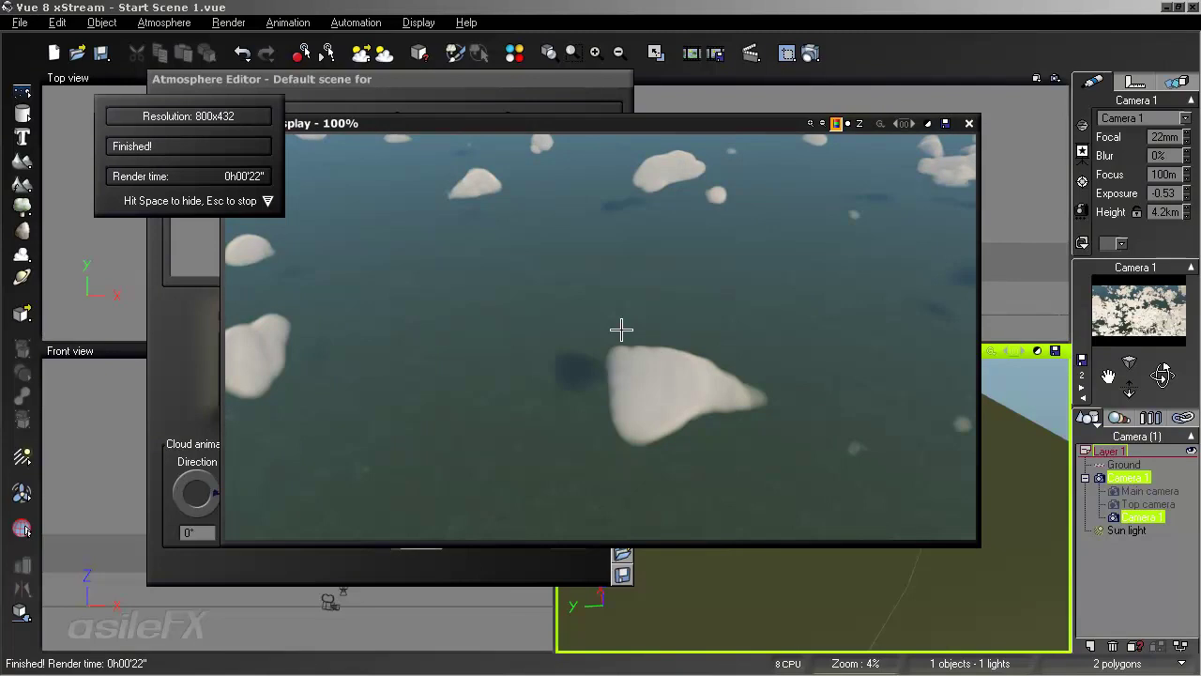
left_click(969, 123)
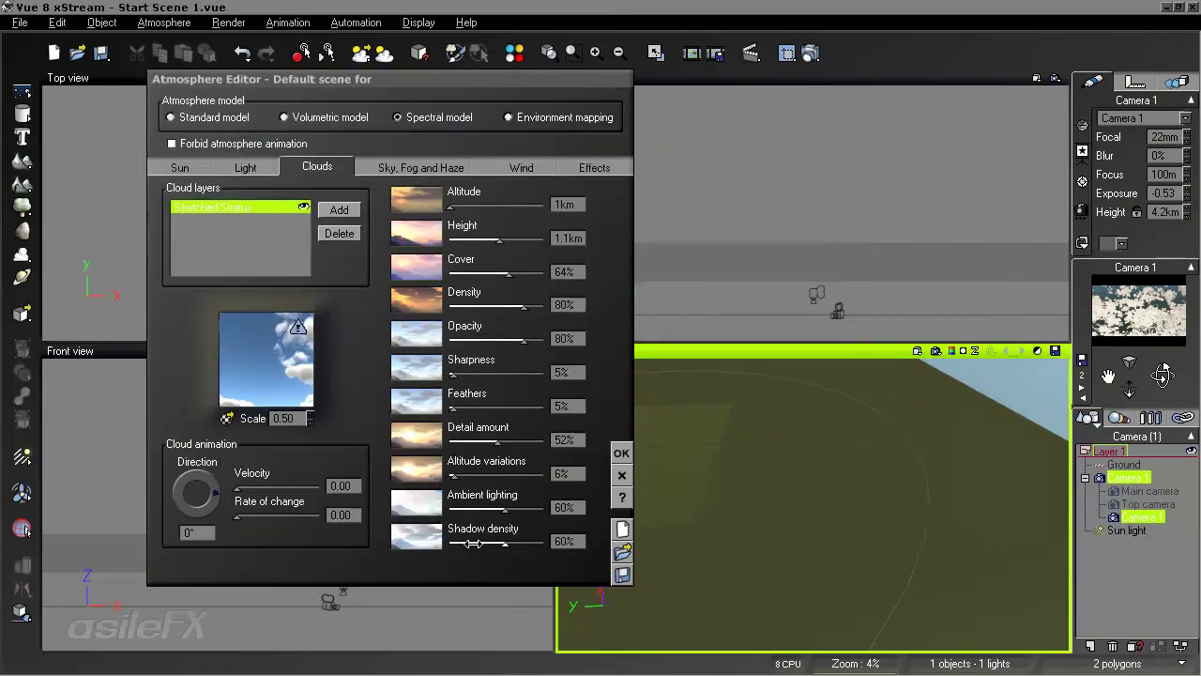
Raise the cloud layer's Cover and Detail amount to 100%, rendering the clouds after each change
left_click_drag(531, 268, 547, 270)
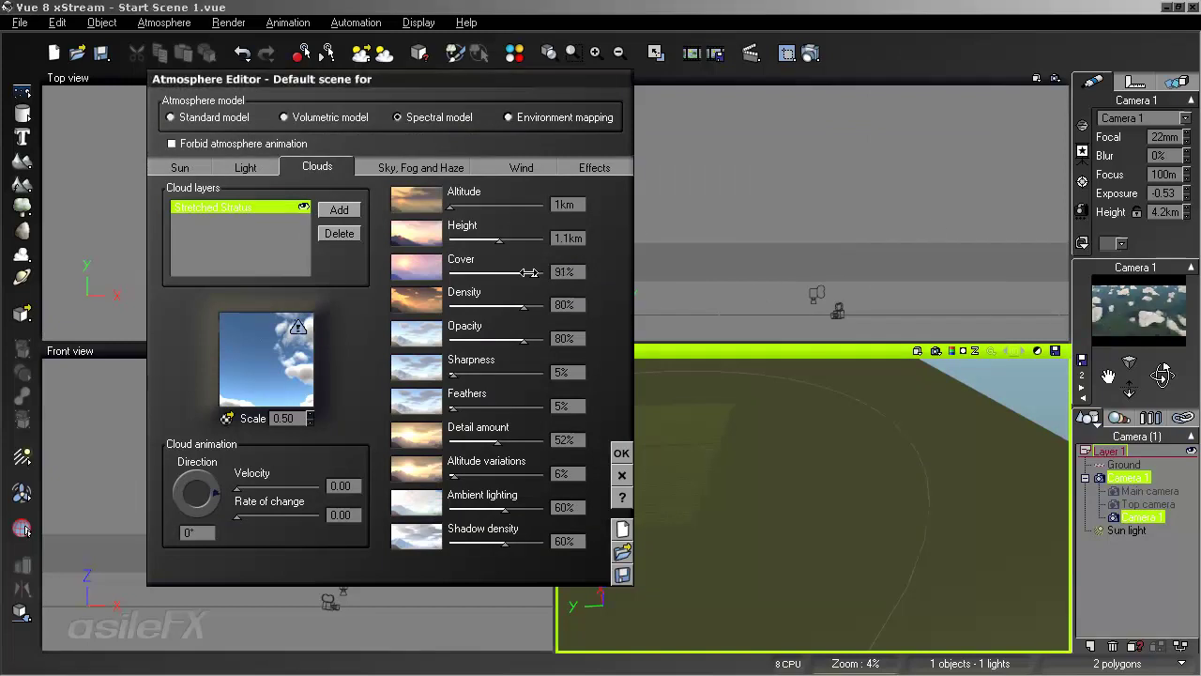
left_click_drag(532, 273, 552, 273)
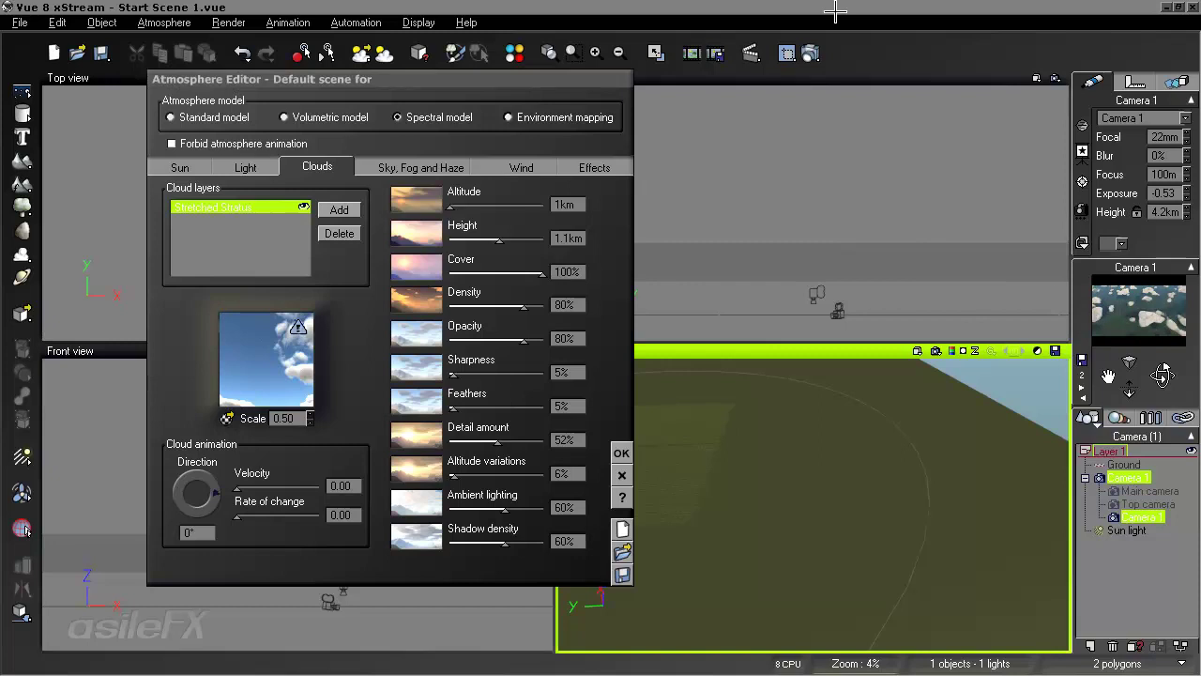
left_click(809, 54)
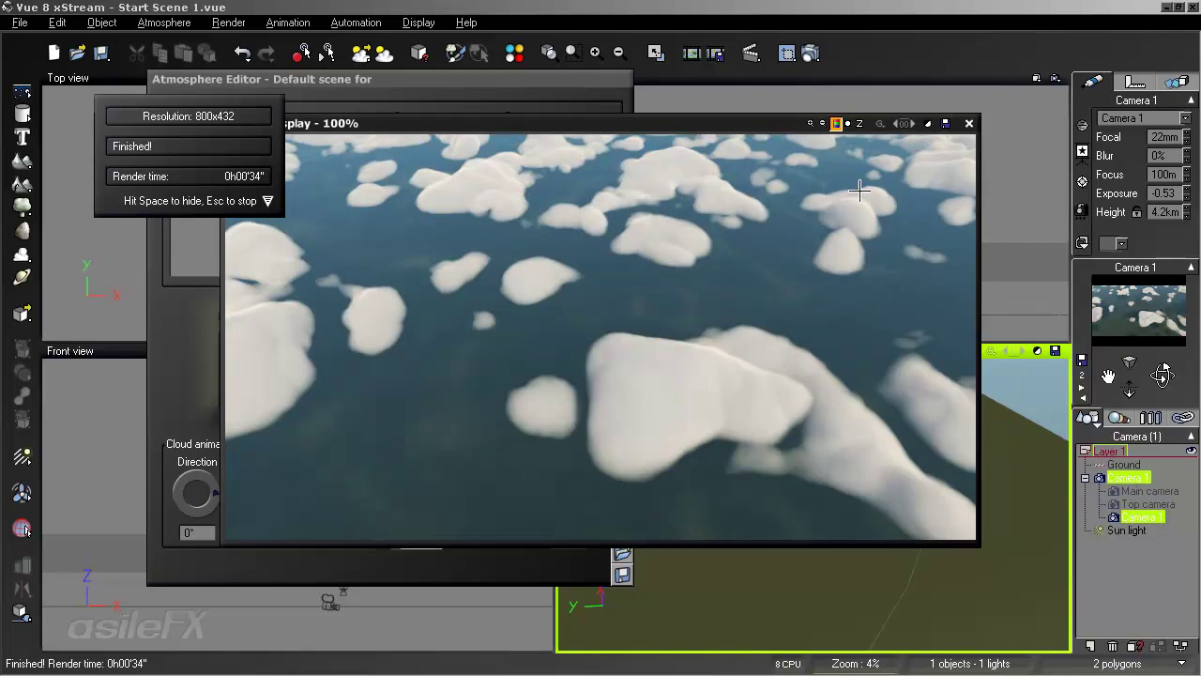
left_click(968, 123)
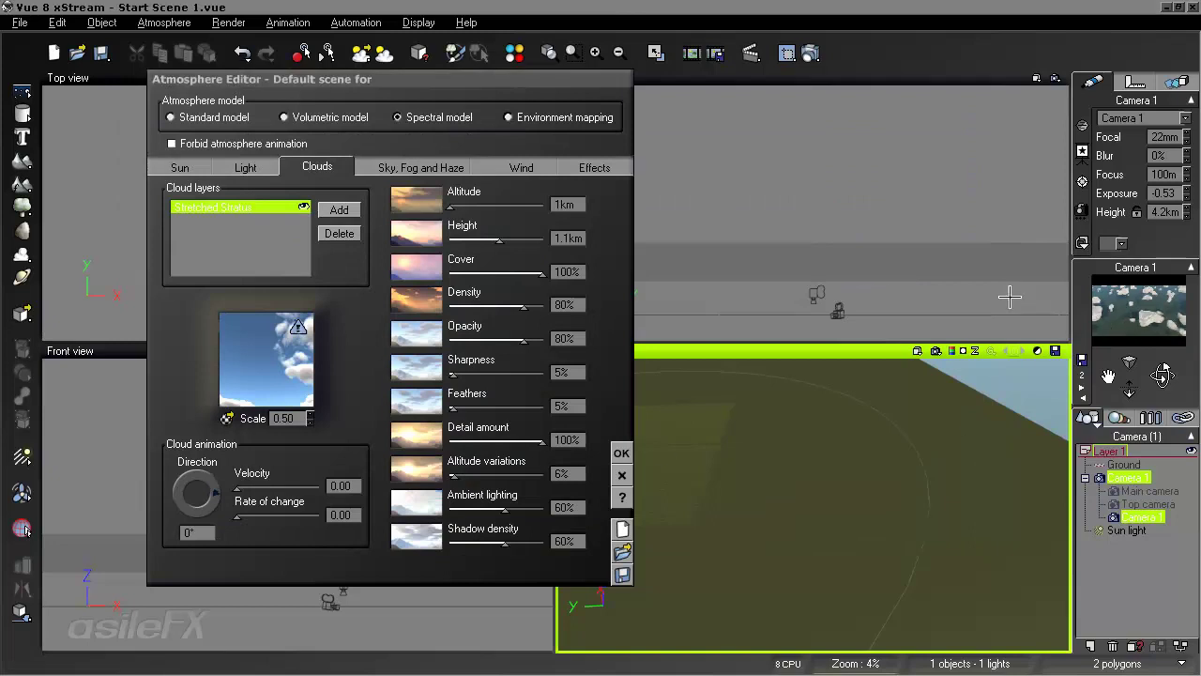
left_click(810, 53)
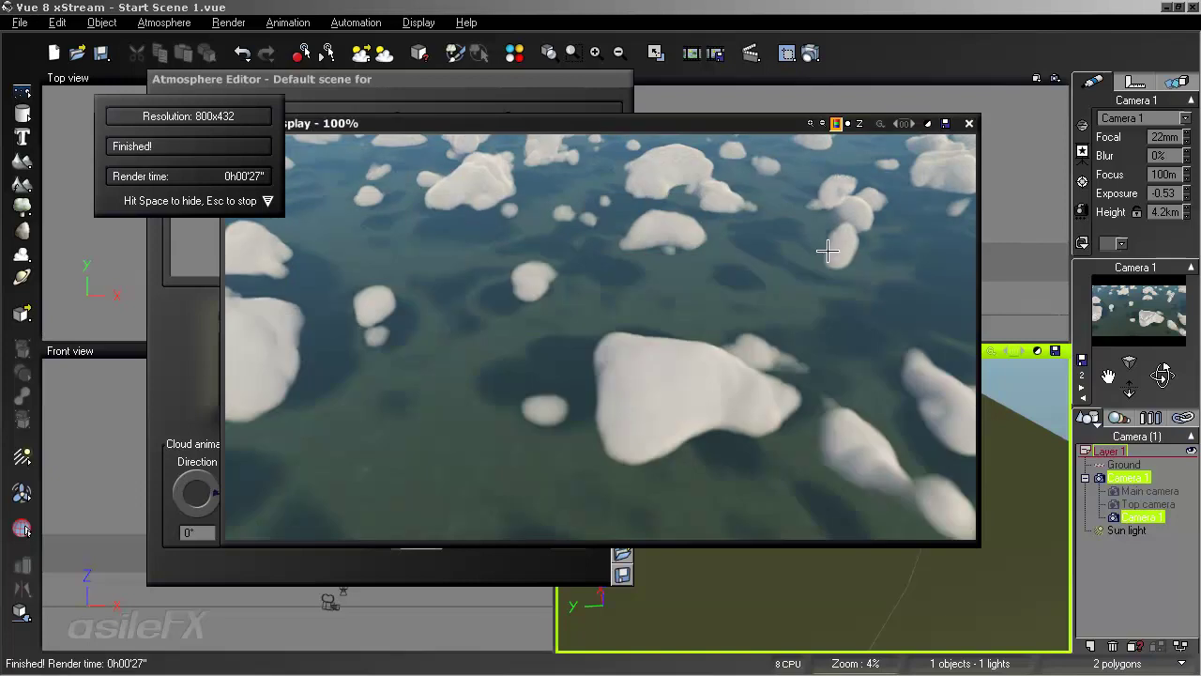
left_click(969, 123)
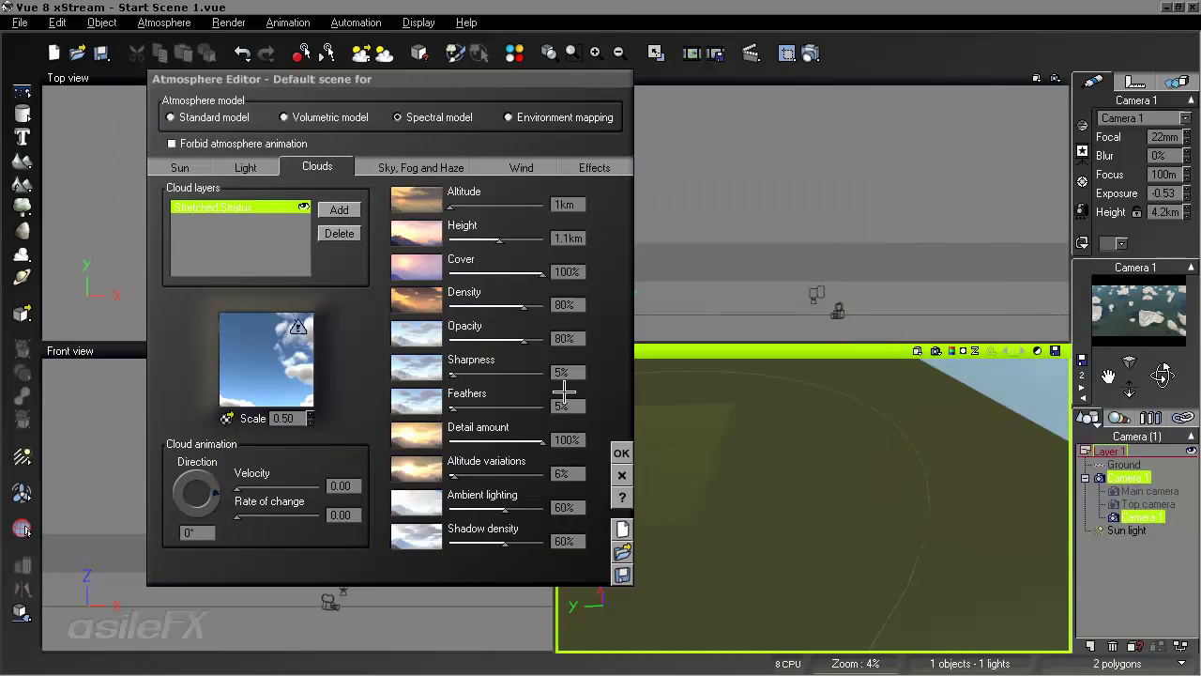
Set the cloud layer's Cover to 55% and its Detail amount to 25%
left_click(569, 272)
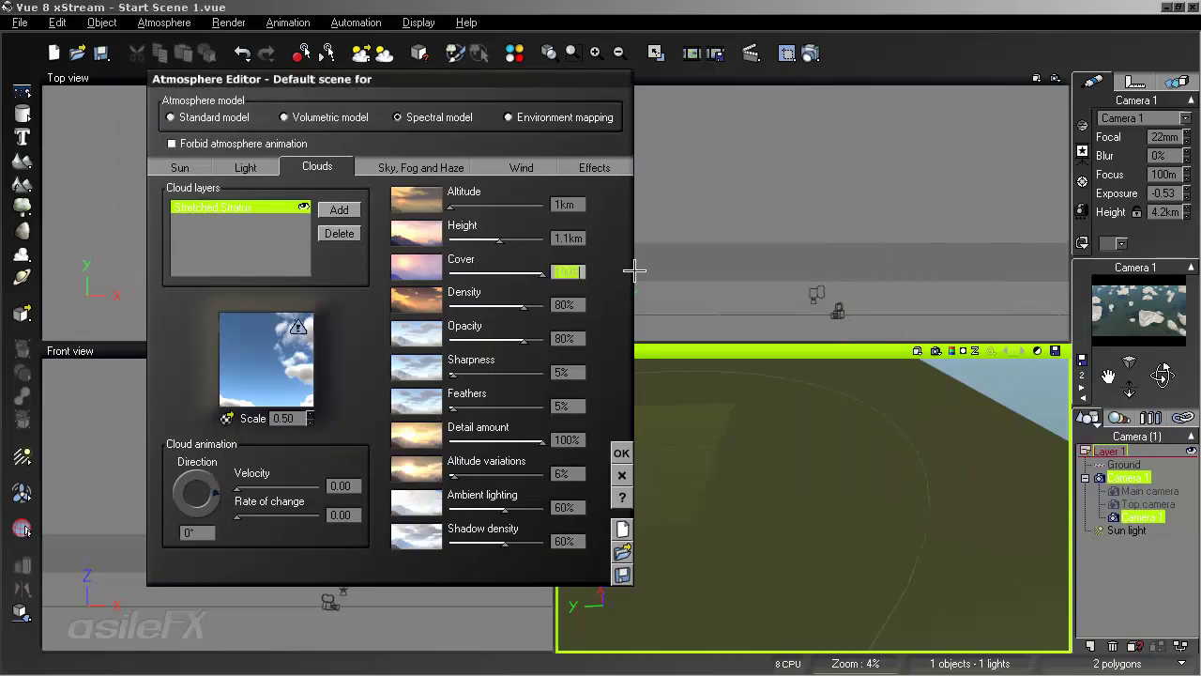
type("55")
key("Return")
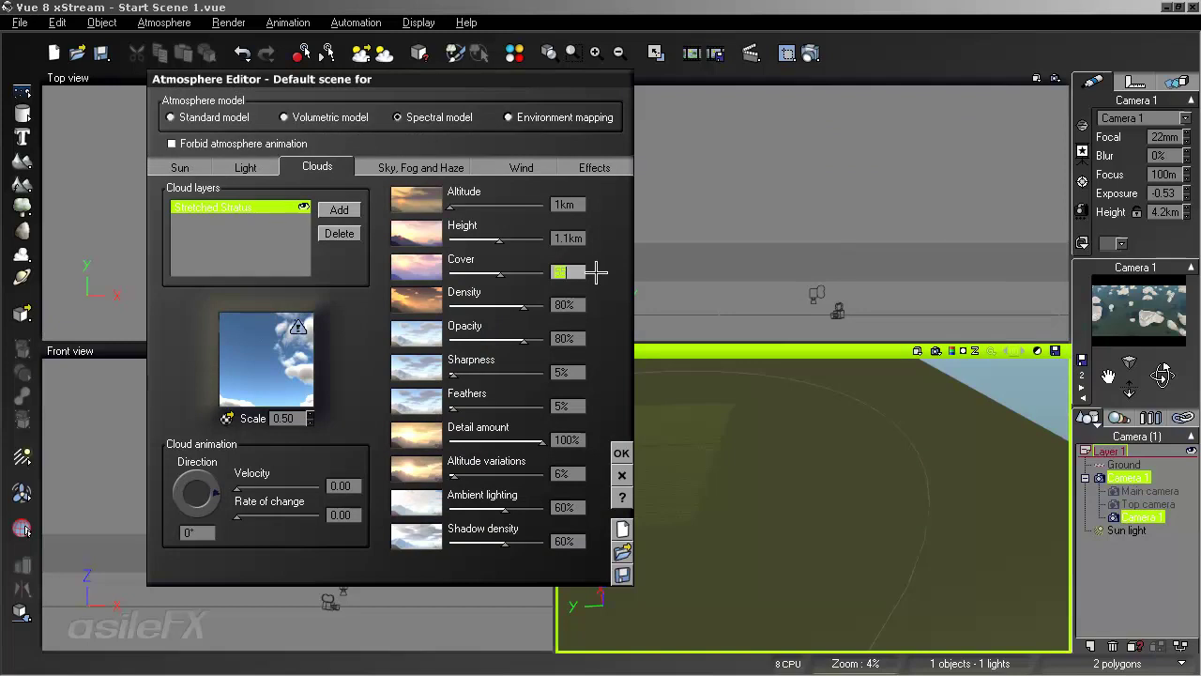
Set the Blender node's Ratio to 0 in the Stretched Stratus material's density production function
right_click(239, 342)
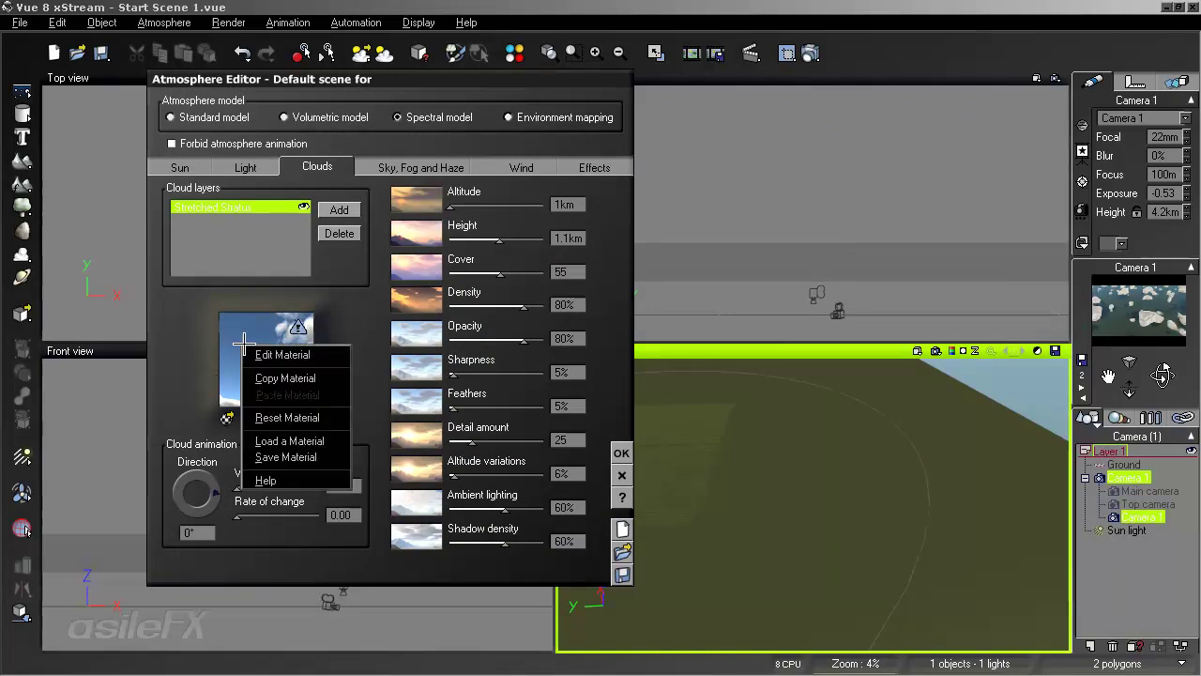
left_click(274, 351)
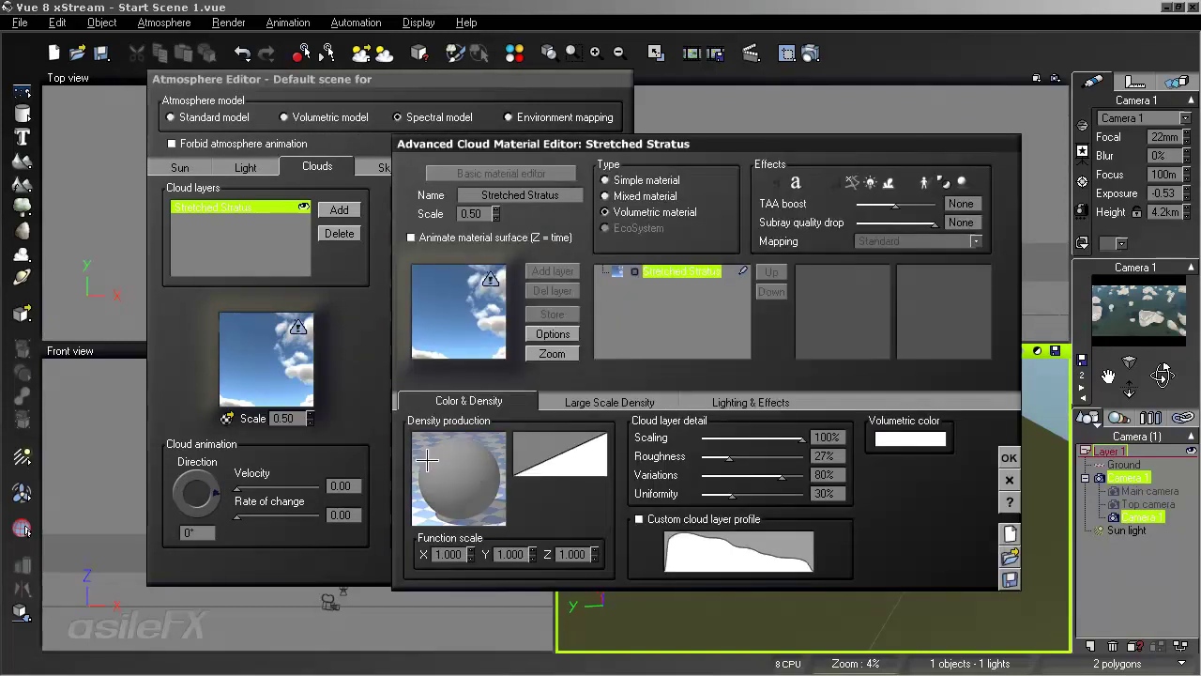
left_click(494, 472)
left_click(438, 342)
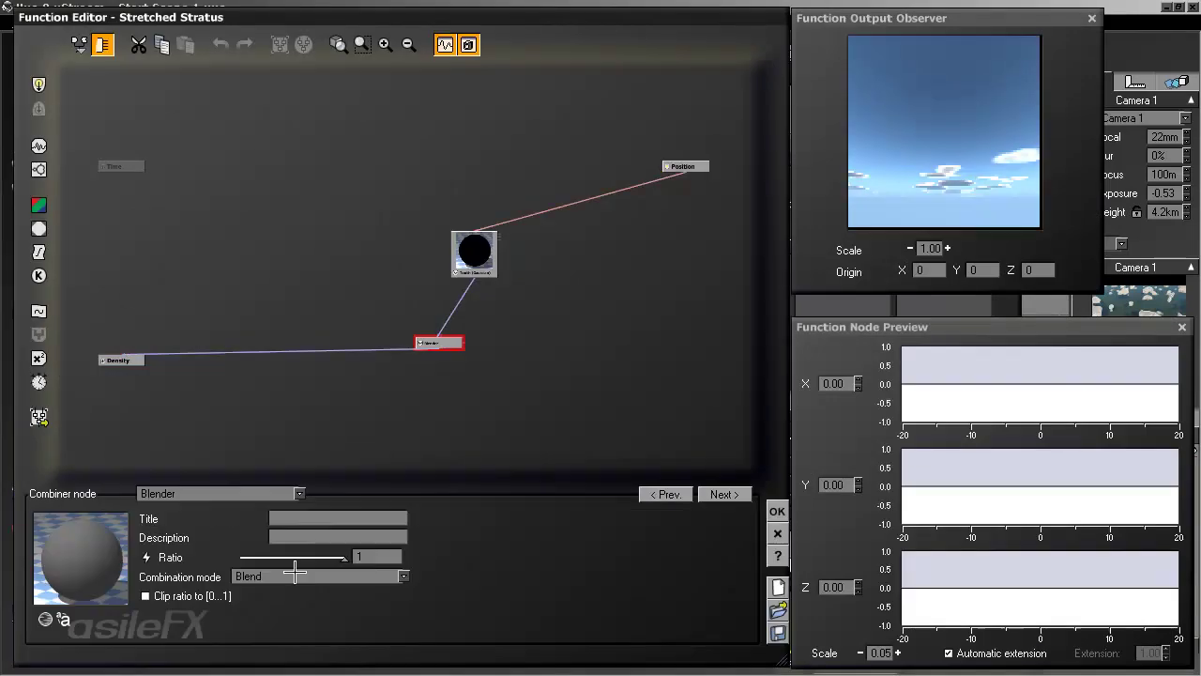
left_click_drag(355, 554, 241, 558)
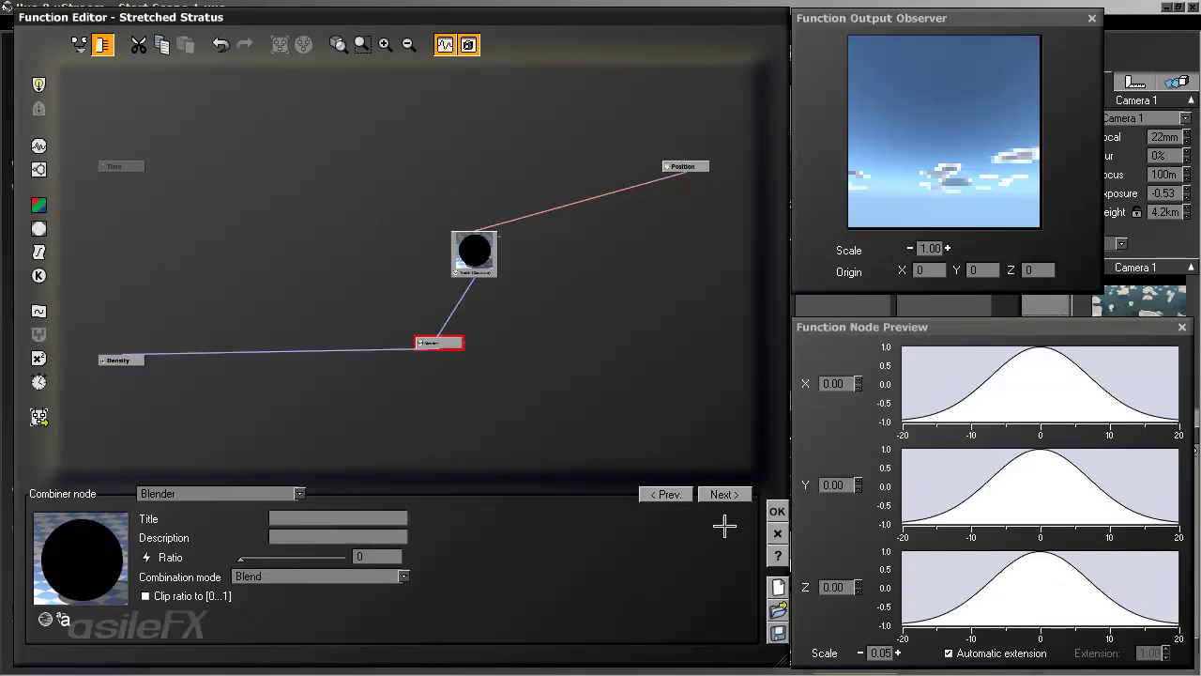
left_click(776, 512)
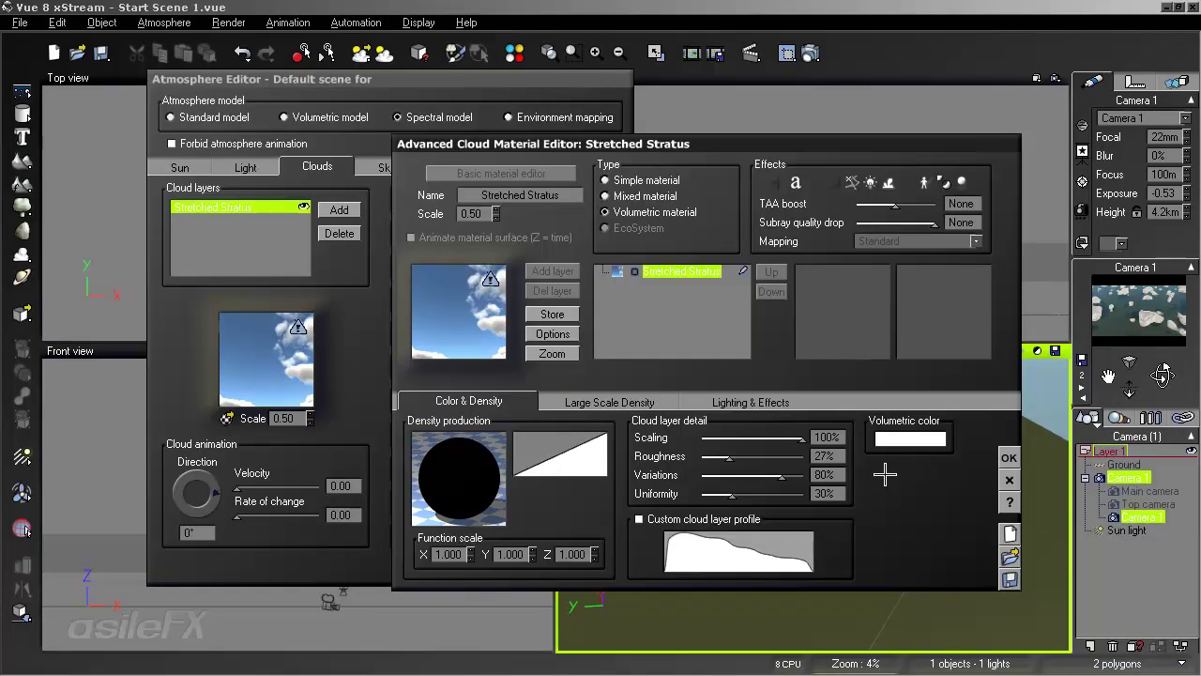
Set the material's cloud layer detail to Scaling 20%, Roughness 35% and Variations 5%, and apply the atmosphere changes
double_click(828, 438)
type("20")
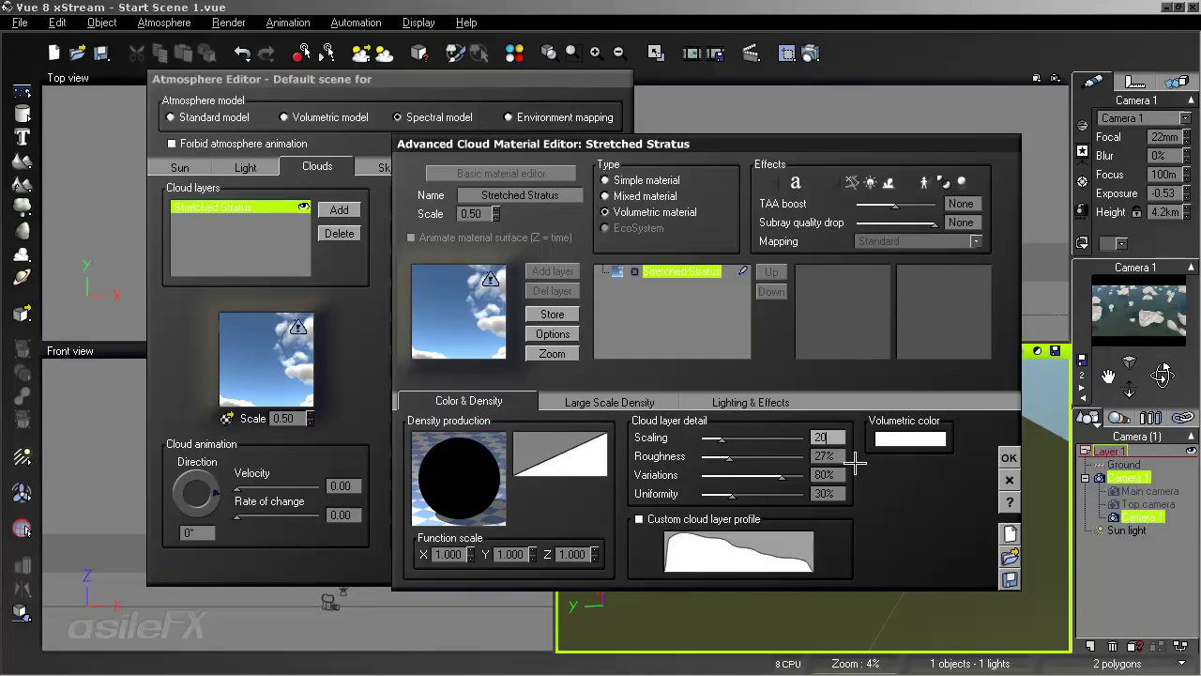
key("Return")
double_click(831, 457)
type("35")
key("Return")
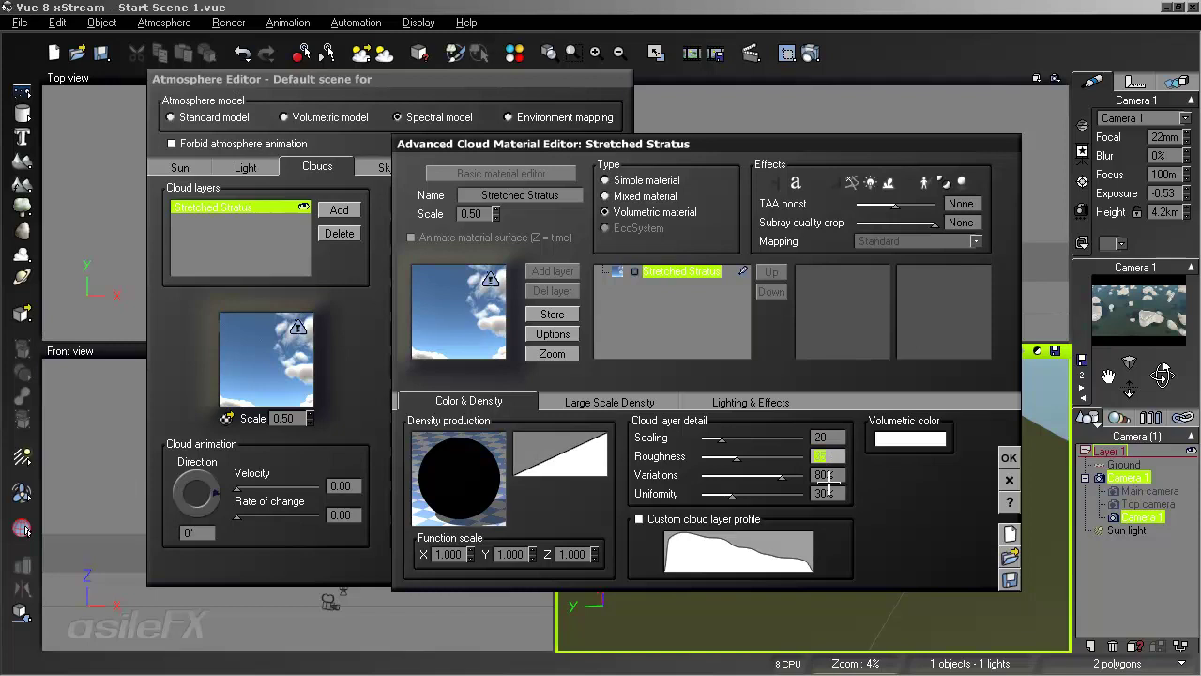
double_click(832, 475)
type("5")
key("Return")
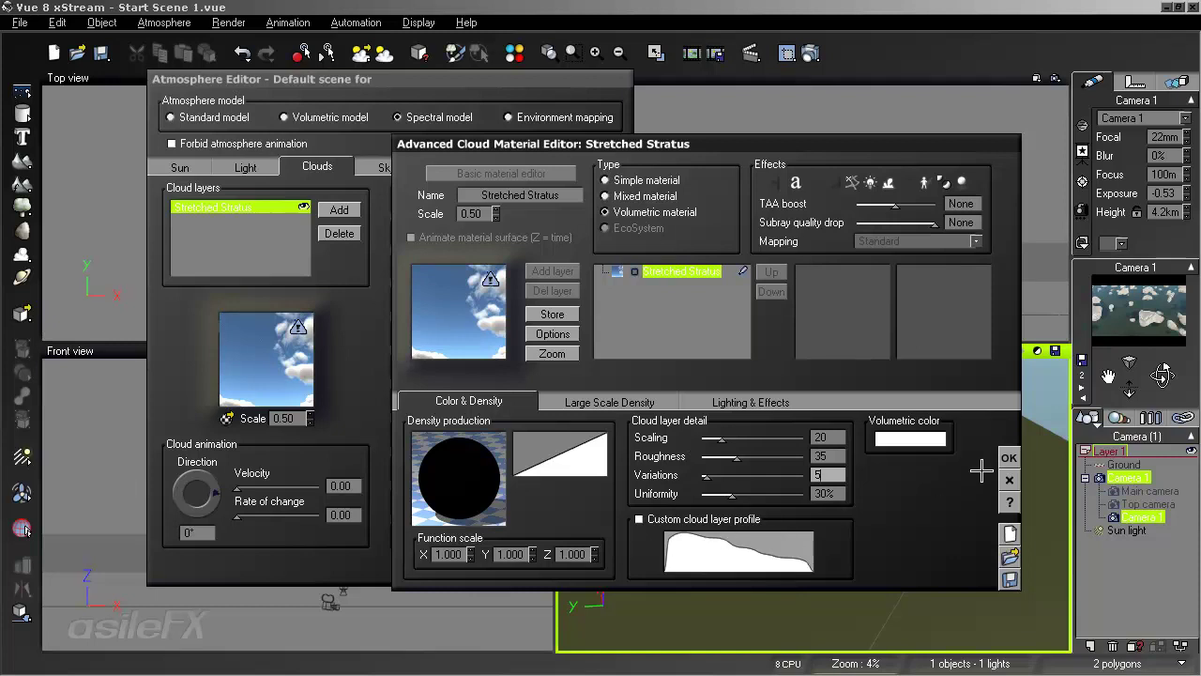
left_click(1009, 457)
left_click(621, 453)
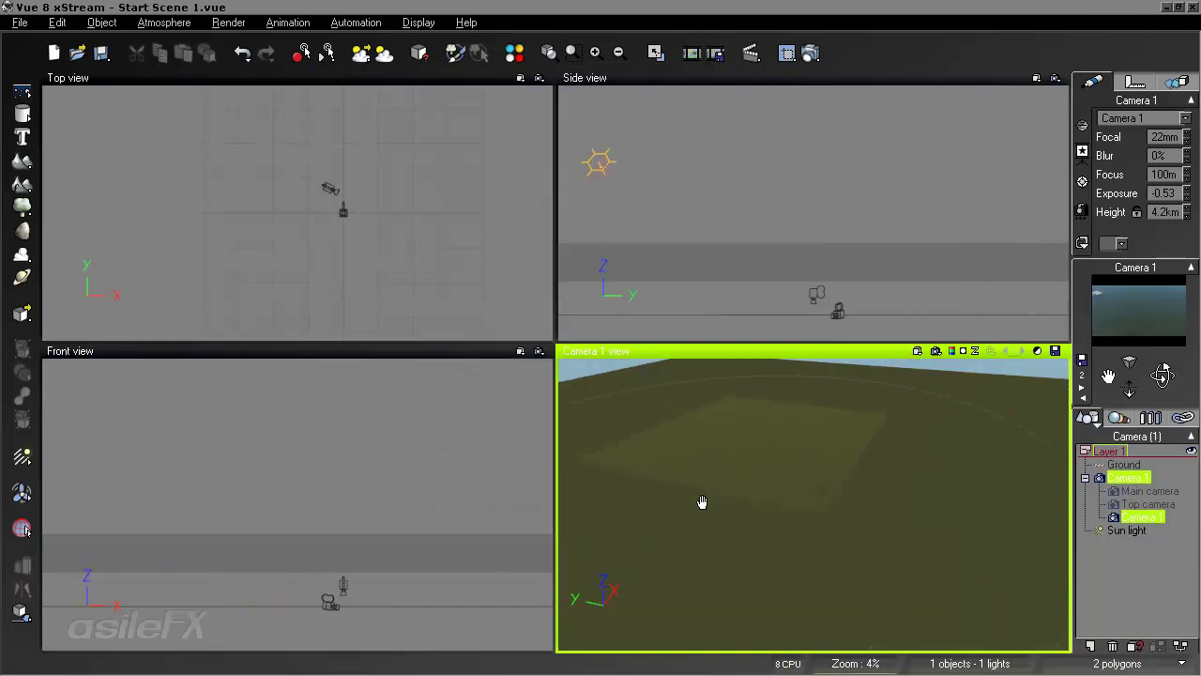
Fly the camera around the cloud layer and examine its shape from different heights and angles
right_click_drag(930, 479, 909, 521)
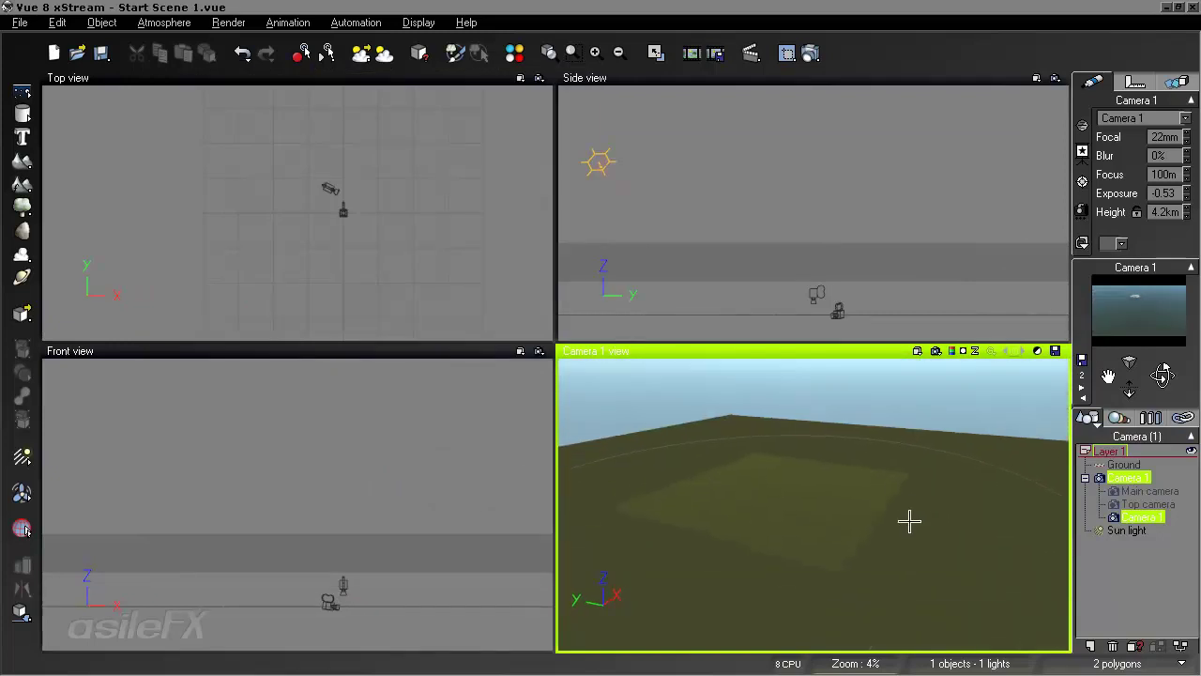
scroll(908, 522, "up", 5)
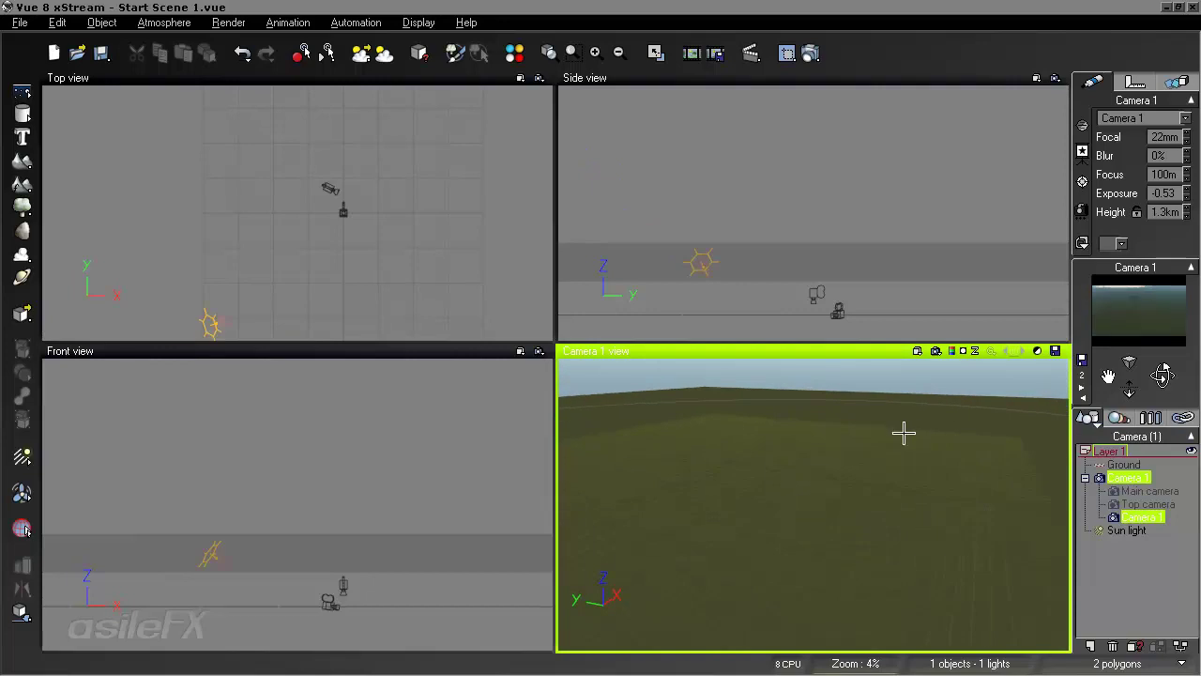
right_click_drag(904, 431, 844, 373)
middle_click_drag(817, 389, 861, 556)
scroll(772, 486, "down", 3)
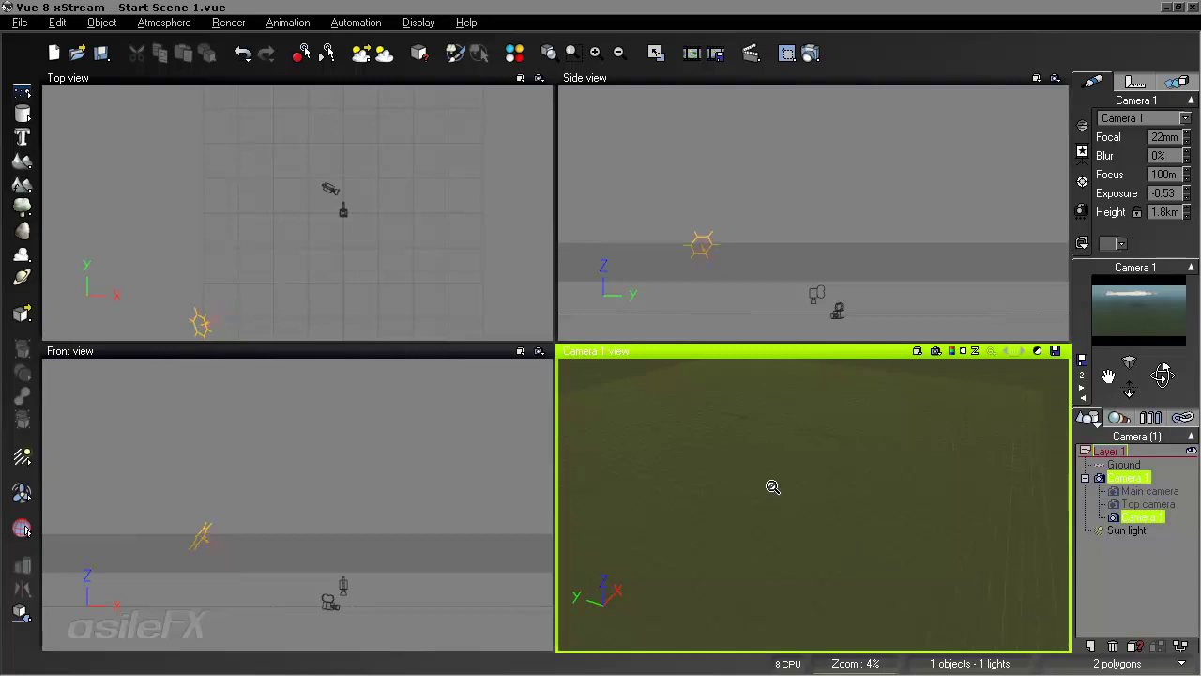
right_click_drag(767, 442, 772, 565)
scroll(772, 560, "up", 5)
scroll(773, 560, "up", 3)
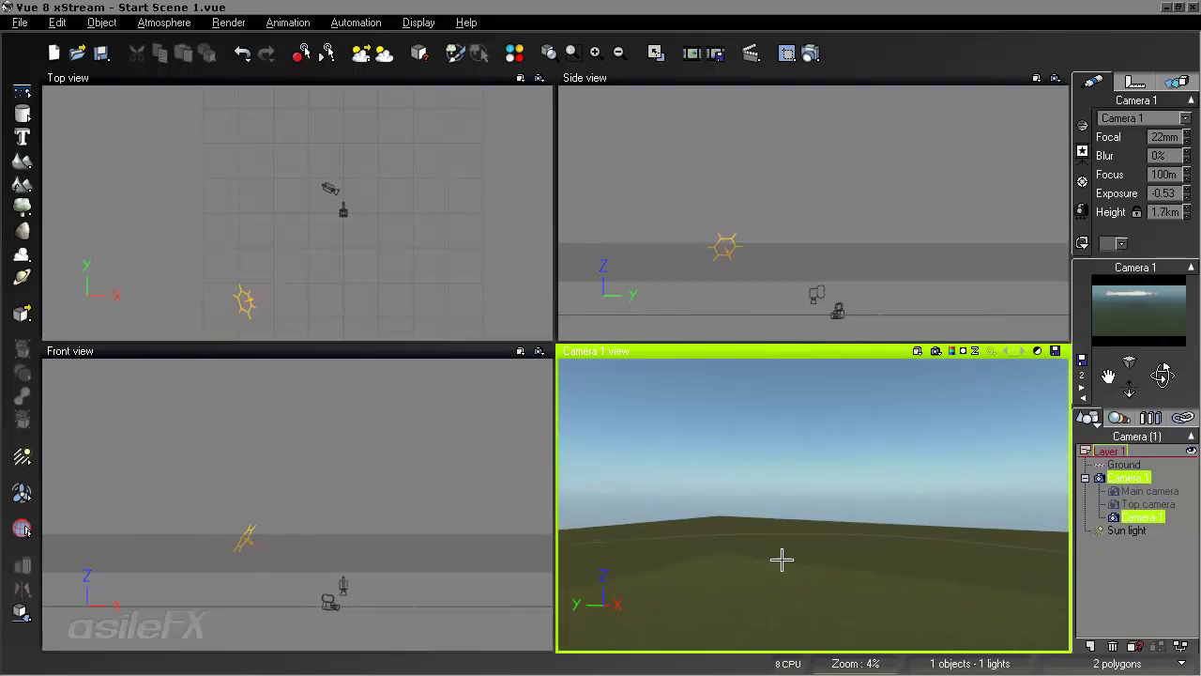
right_click_drag(872, 544, 911, 483)
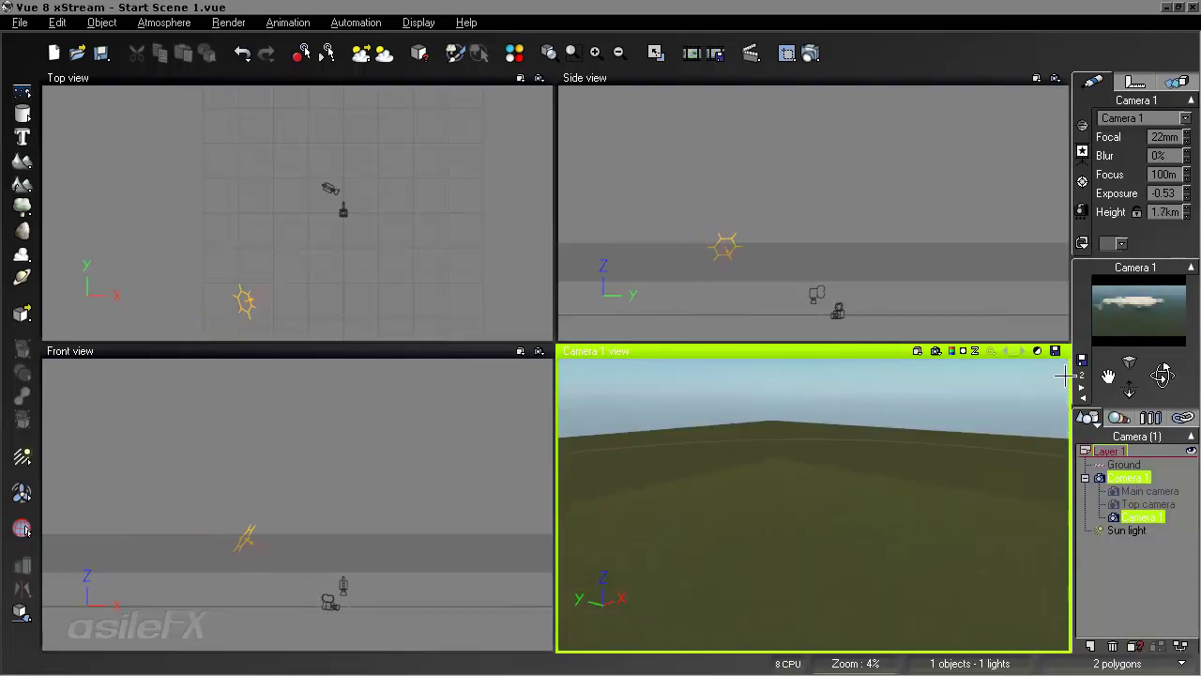
right_click_drag(885, 524, 925, 459)
right_click_drag(815, 536, 793, 509)
scroll(780, 438, "down", 10)
scroll(863, 506, "down", 5)
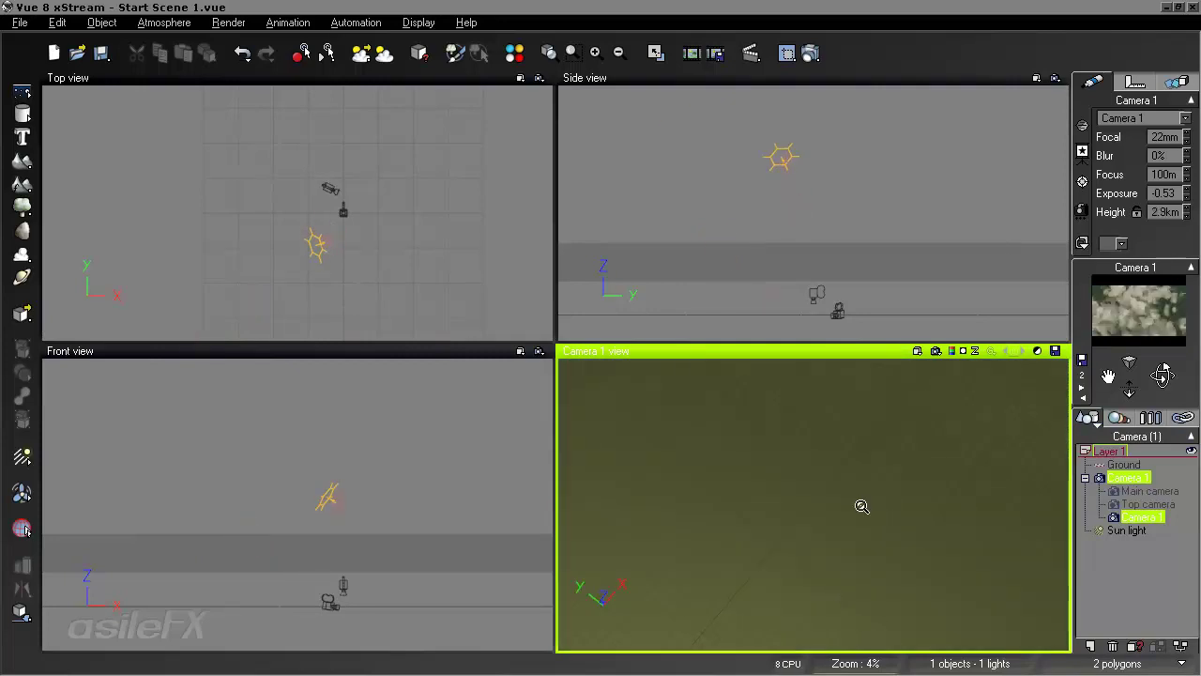
Frame the whole cloud from above with the camera at 3.7 km height and render the view
right_click_drag(789, 592, 848, 332)
scroll(836, 456, "up", 3)
scroll(835, 456, "up", 5)
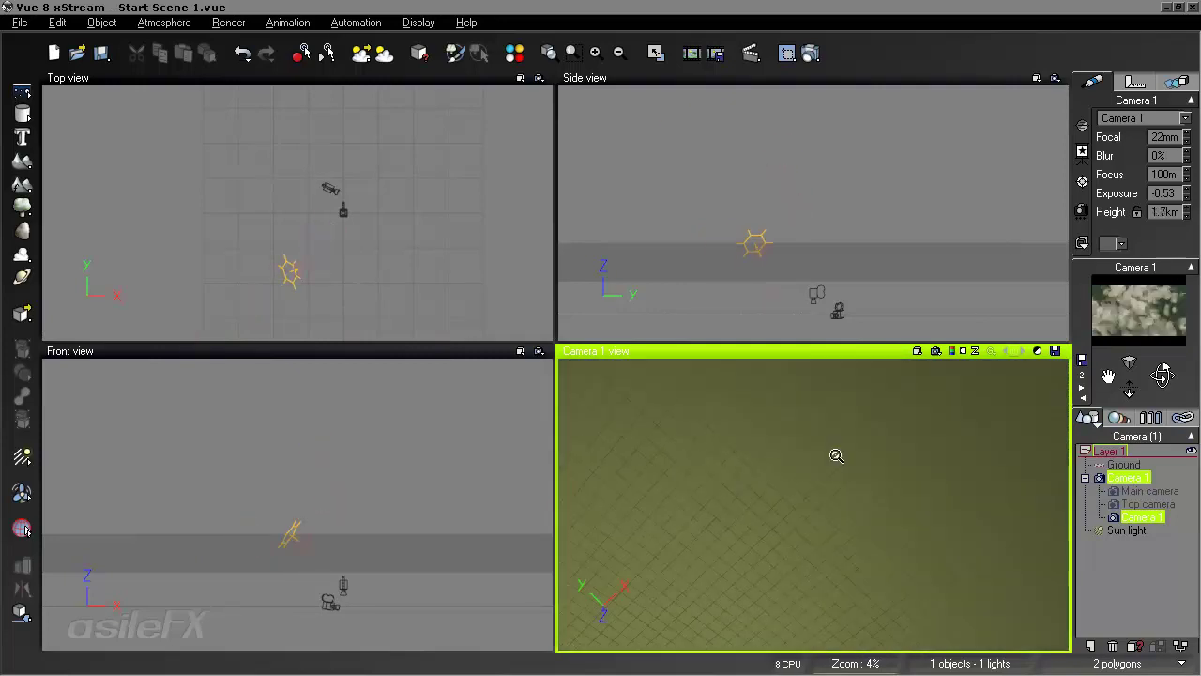
scroll(834, 454, "down", 4)
scroll(826, 434, "up", 2)
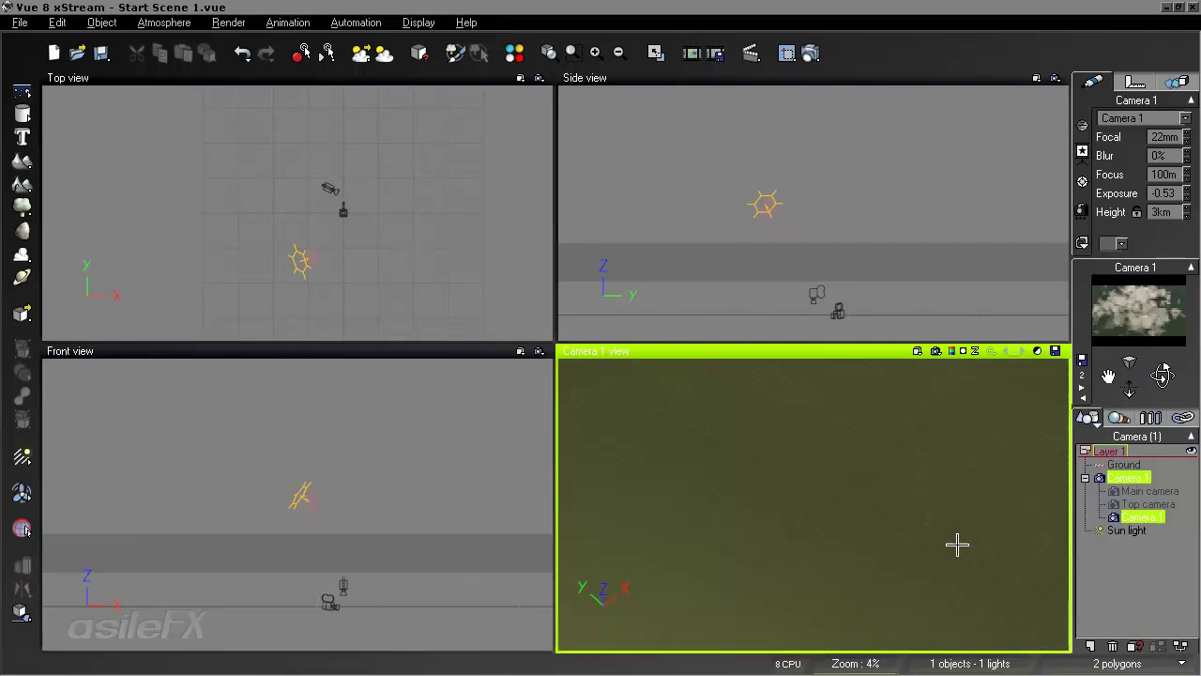
scroll(909, 541, "down", 2)
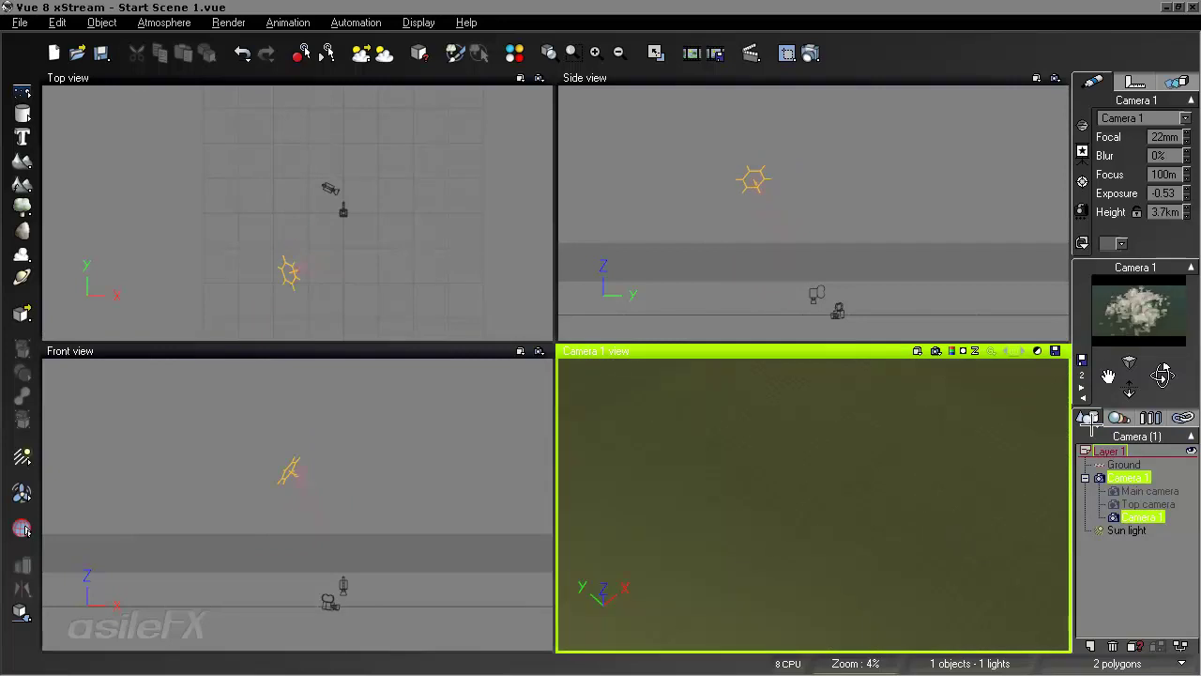
key("ctrl+F9")
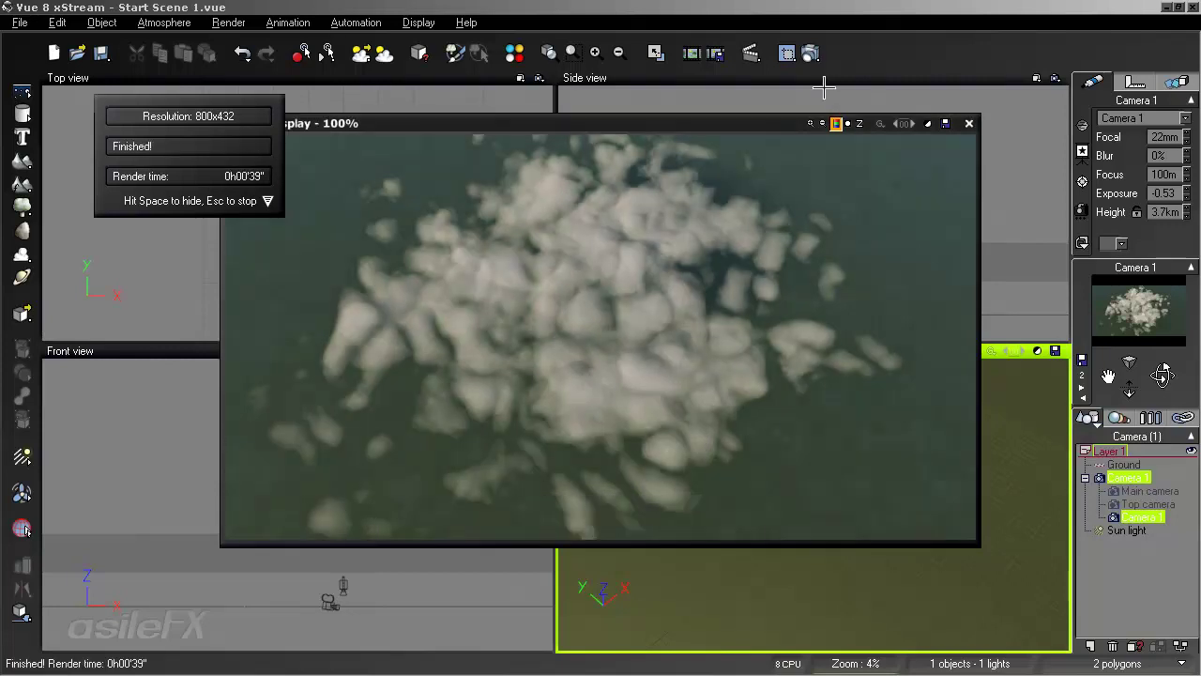
left_click(967, 123)
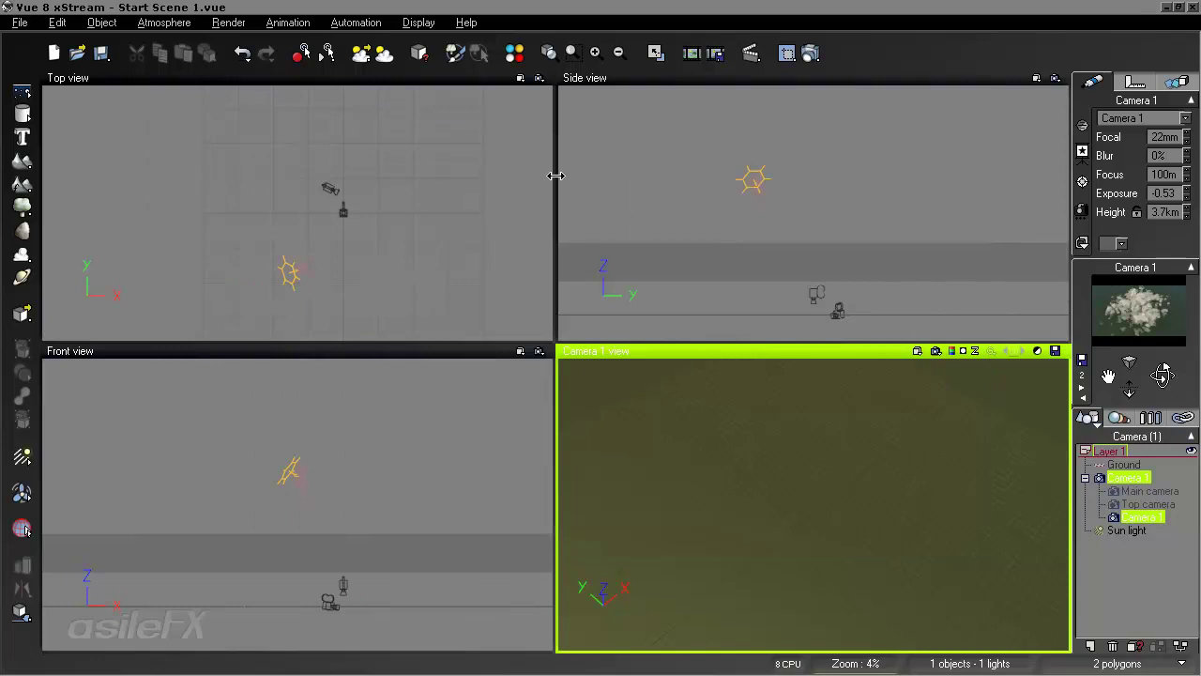
Set the Stretched Stratus material's Roughness to 50% and Uniformity to 0%, and apply the changes
key("F4")
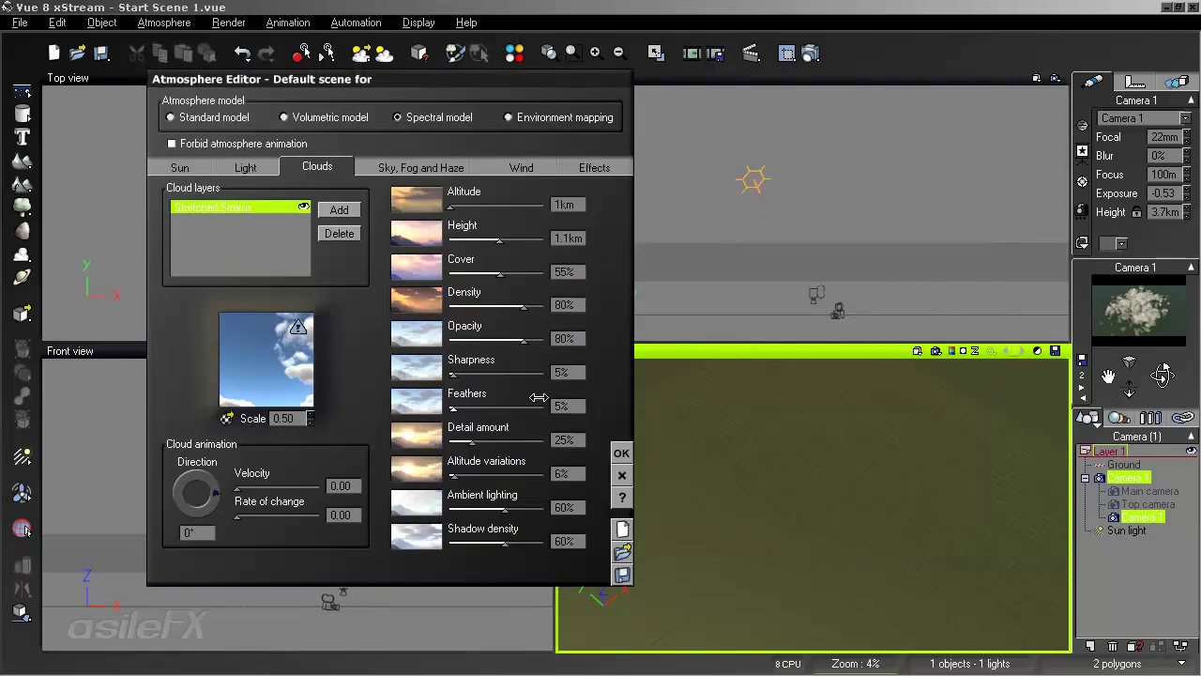
right_click(237, 363)
left_click(282, 370)
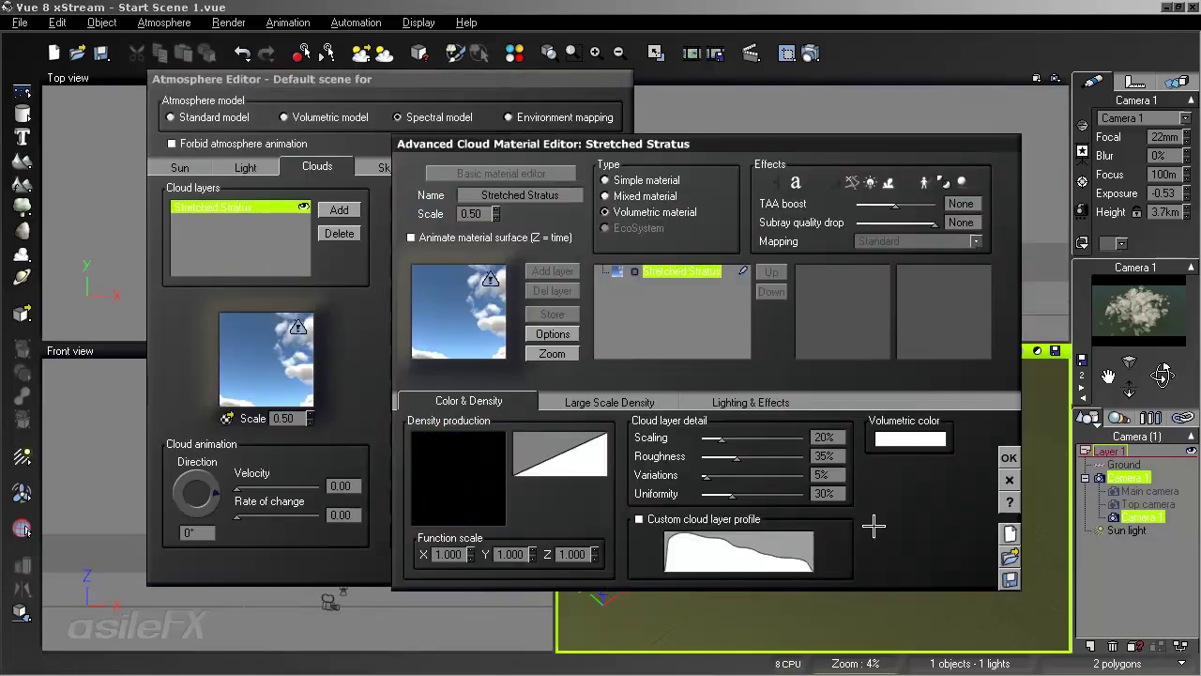
type("50")
key("Return")
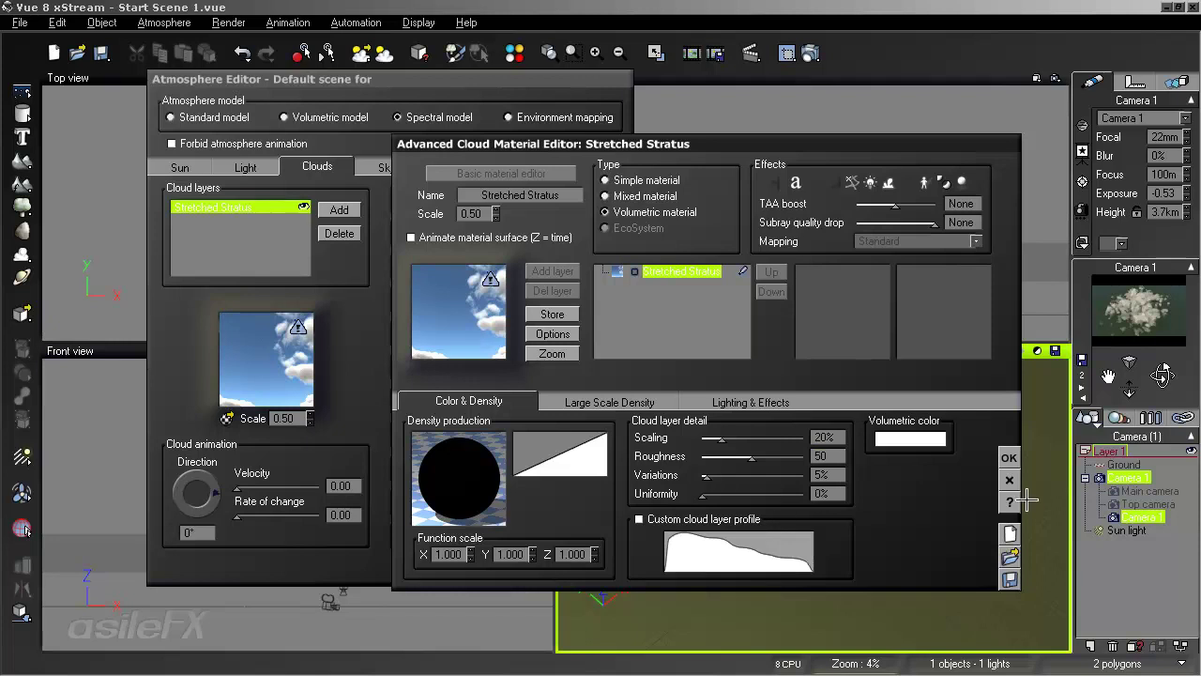
left_click(1008, 457)
left_click(621, 452)
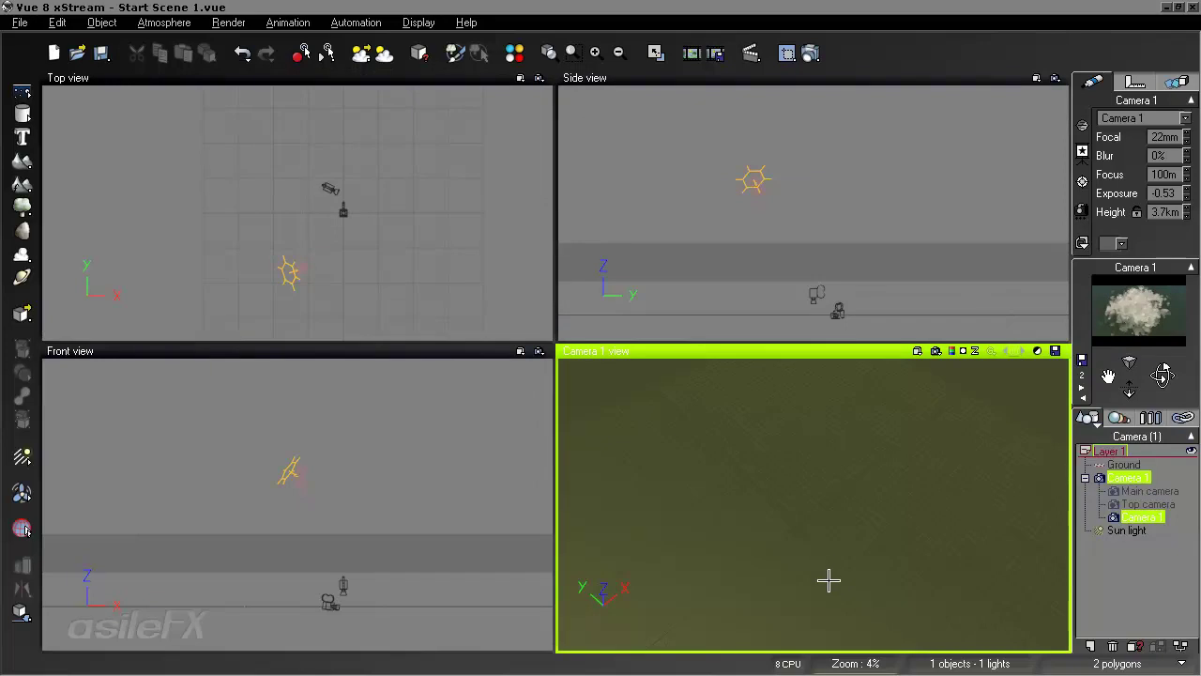
Reposition the camera to 1.1 km height, looking horizontally at the cloud layer
scroll(698, 516, "up", 5)
right_click_drag(698, 492, 675, 405)
right_click_drag(816, 418, 813, 577)
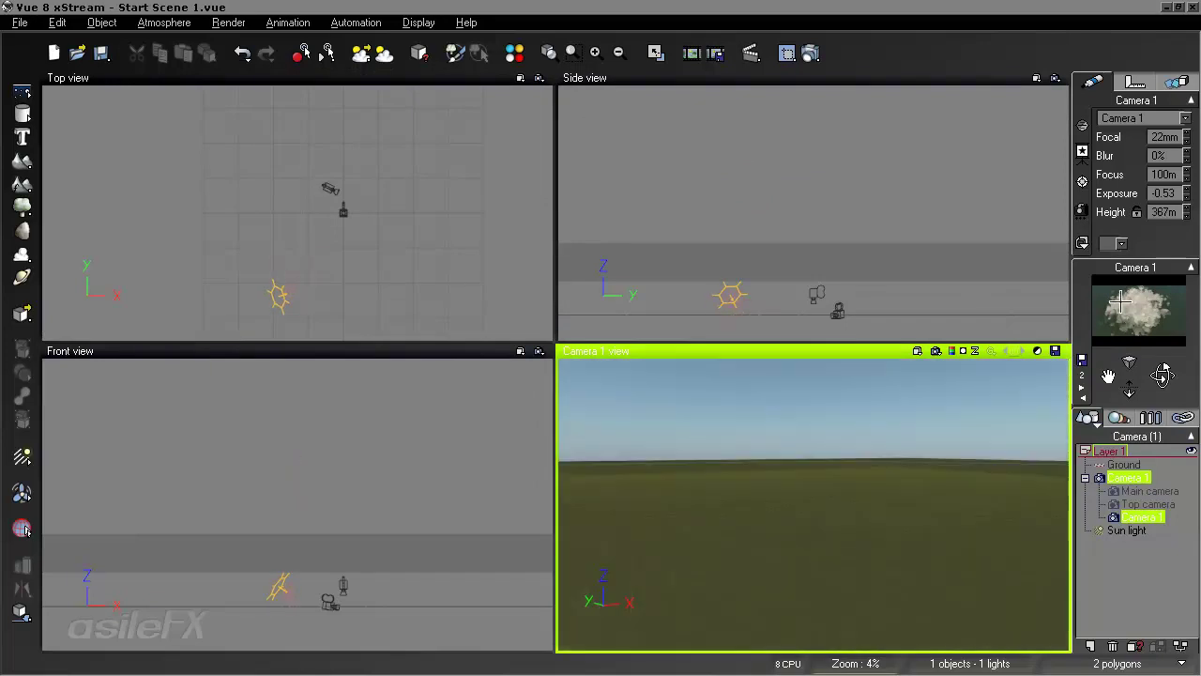
right_click_drag(979, 483, 882, 558)
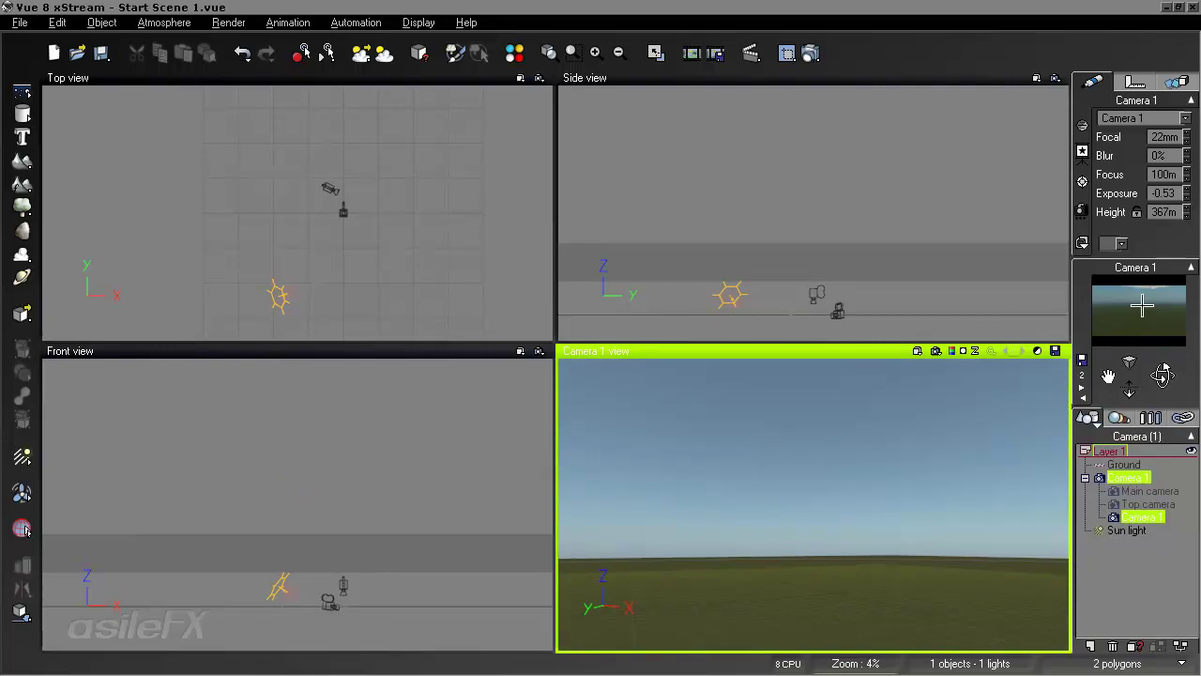
left_click_drag(1108, 372, 1107, 343)
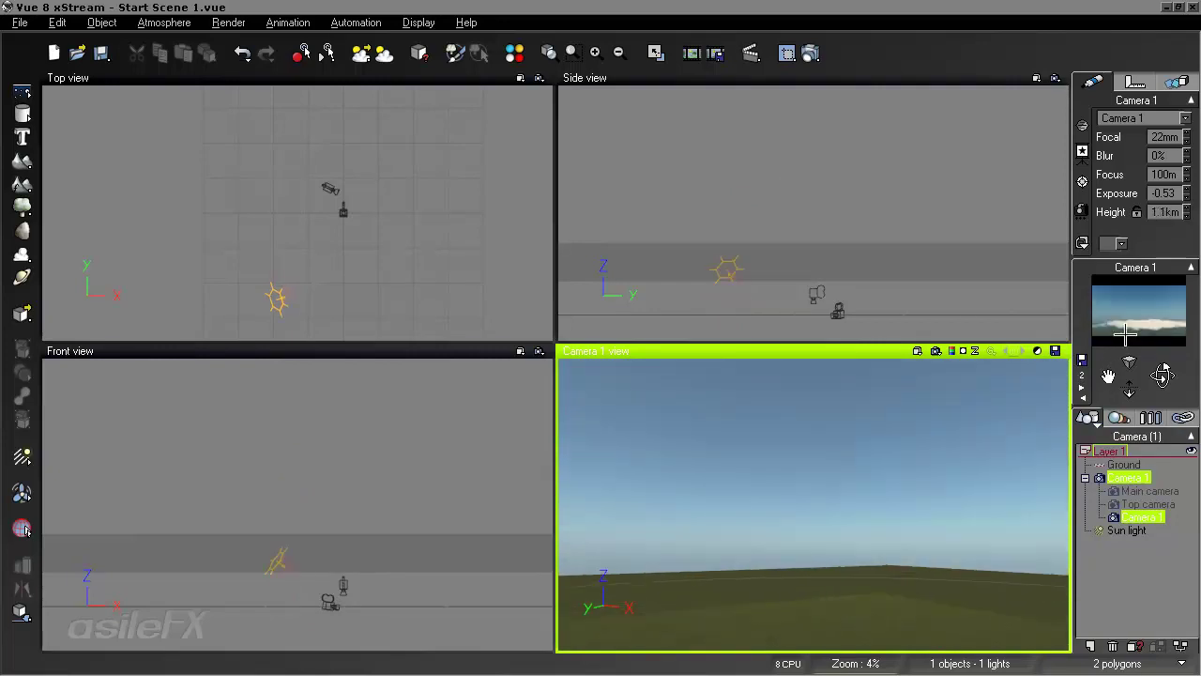
Set the cloud layer's Height to 2.3 km, Detail amount to 43% and Cover to 71%
key("F4")
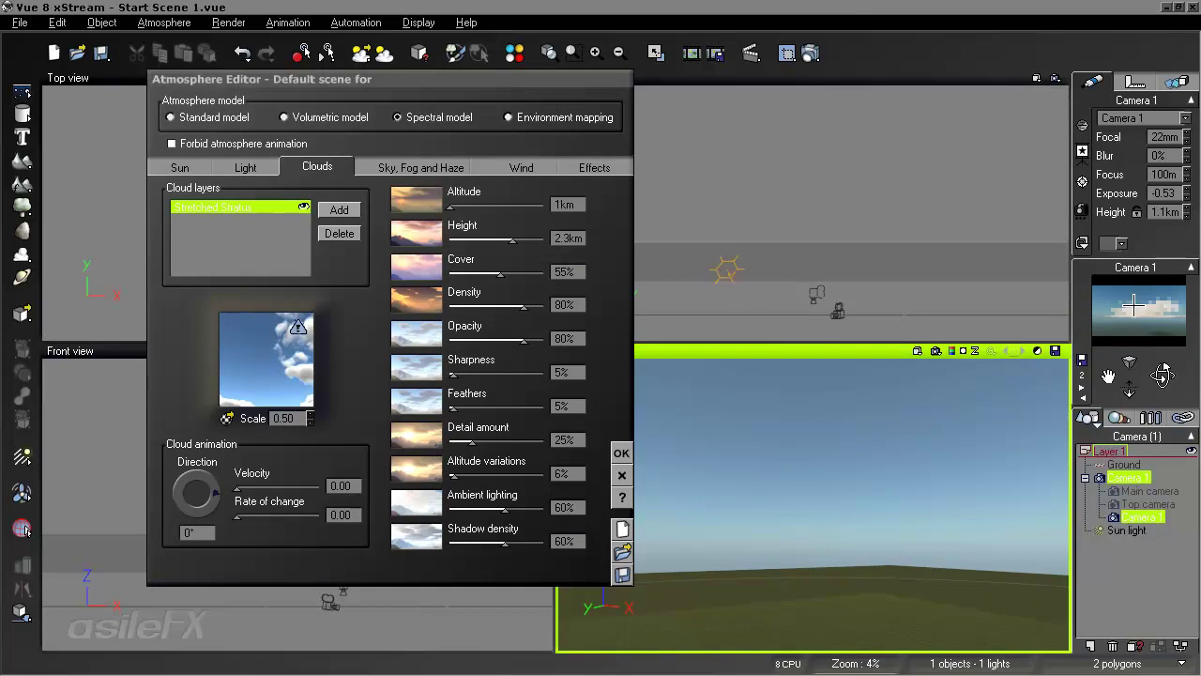
left_click_drag(522, 232, 514, 232)
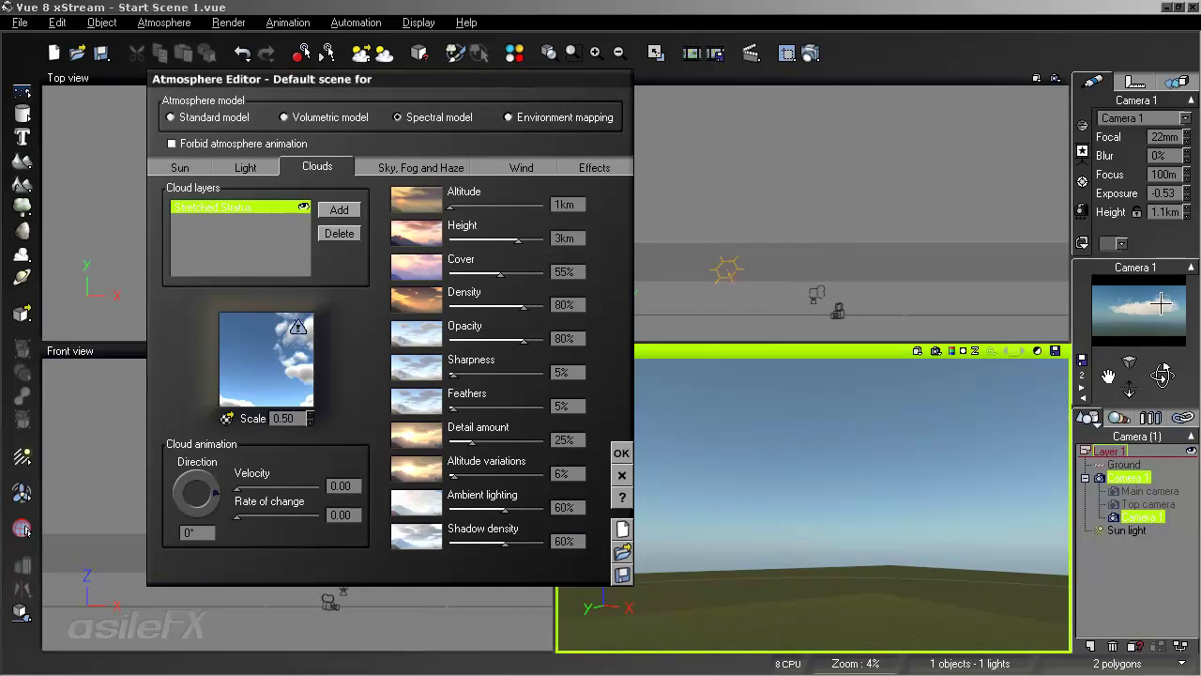
left_click(542, 239)
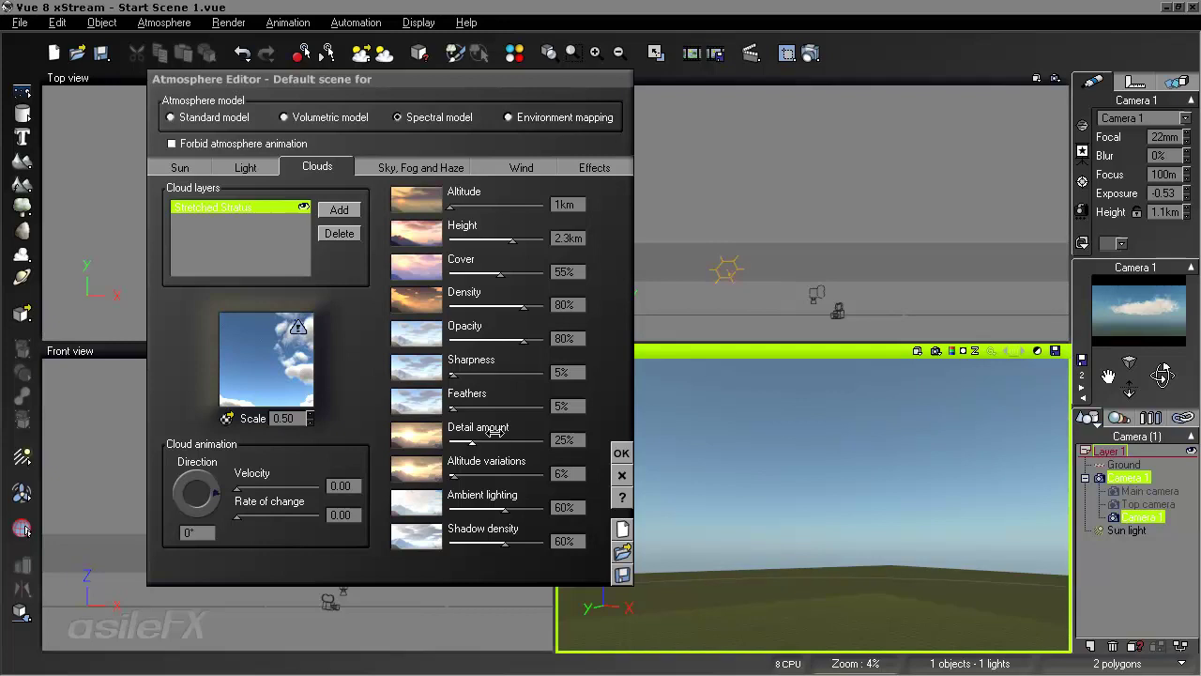
left_click_drag(481, 438, 506, 440)
left_click_drag(508, 281, 523, 281)
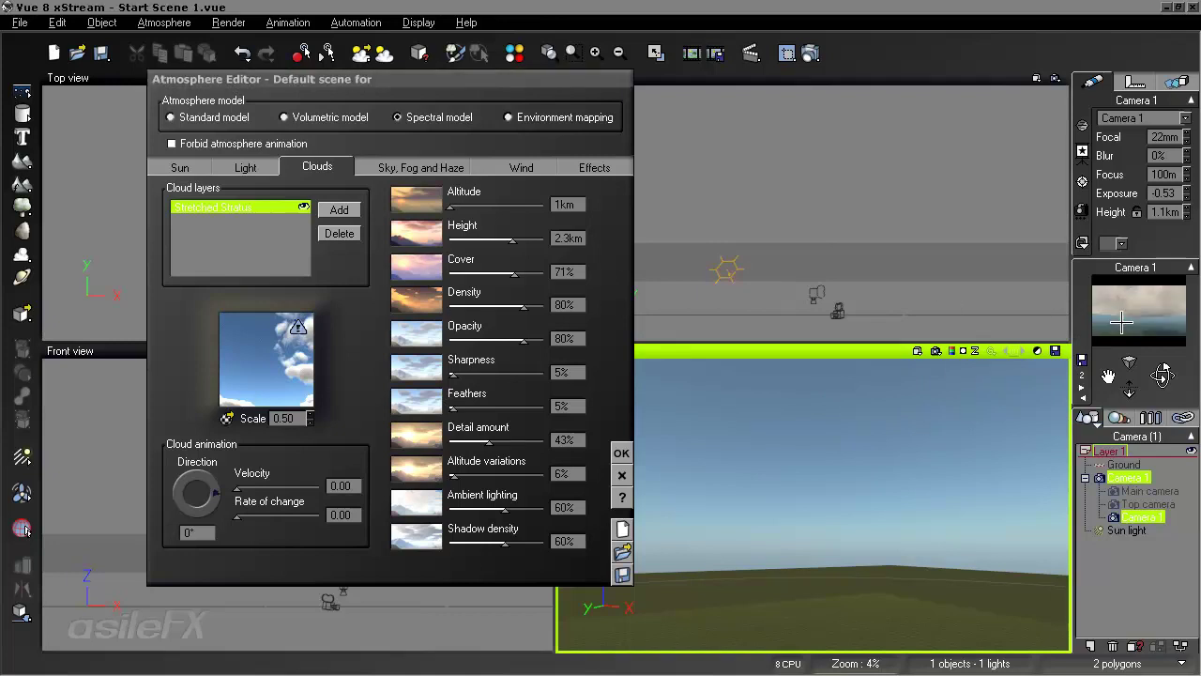
Move the camera back to view the whole cloud from 782 m height and render it
scroll(870, 500, "down", 4)
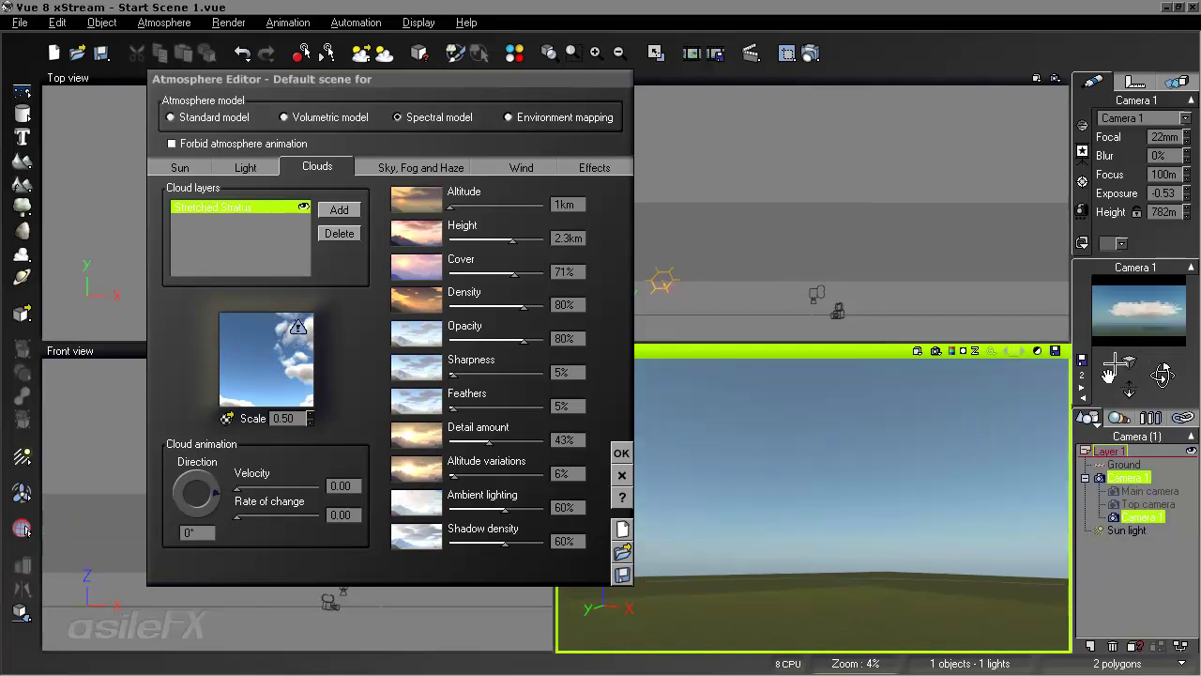
left_click(811, 53)
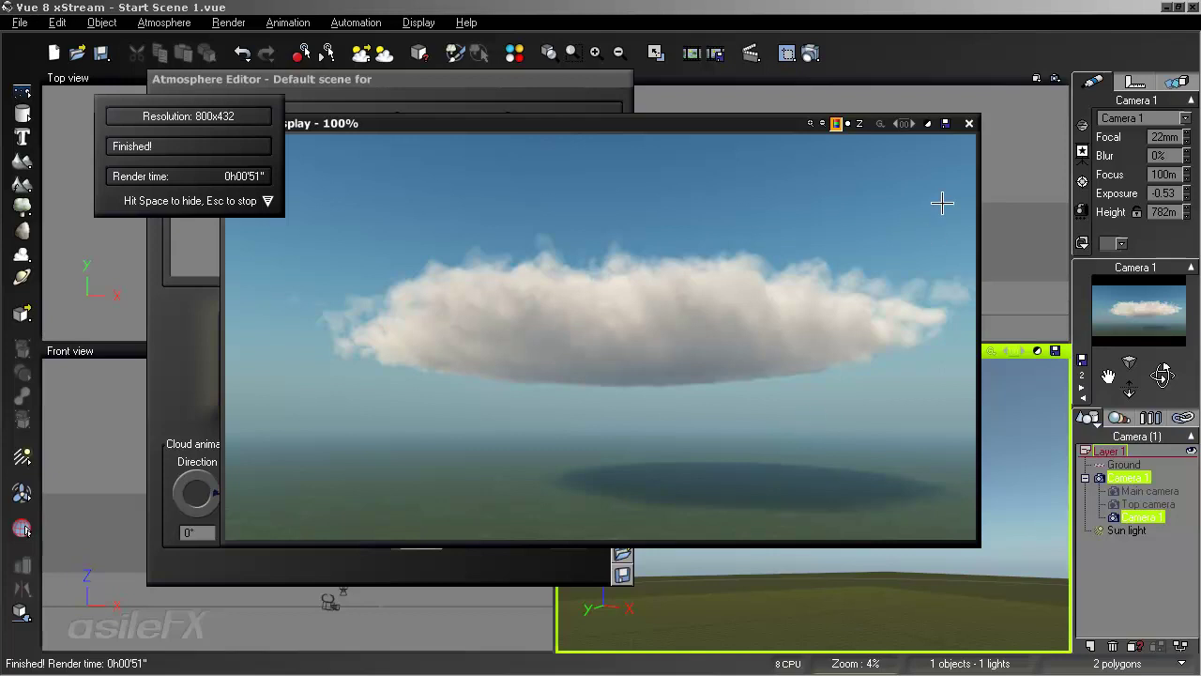
left_click(968, 122)
Set the Stretched Stratus material's Uniformity to 62%, apply it and render the cloud
right_click(306, 403)
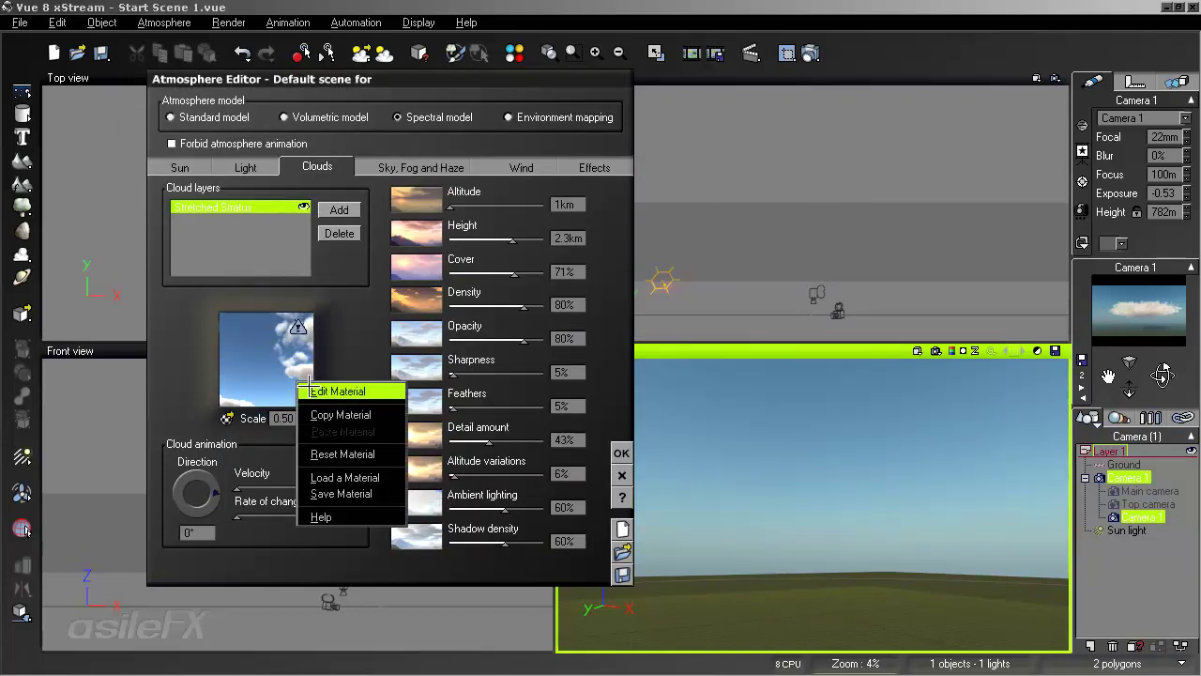
left_click(324, 388)
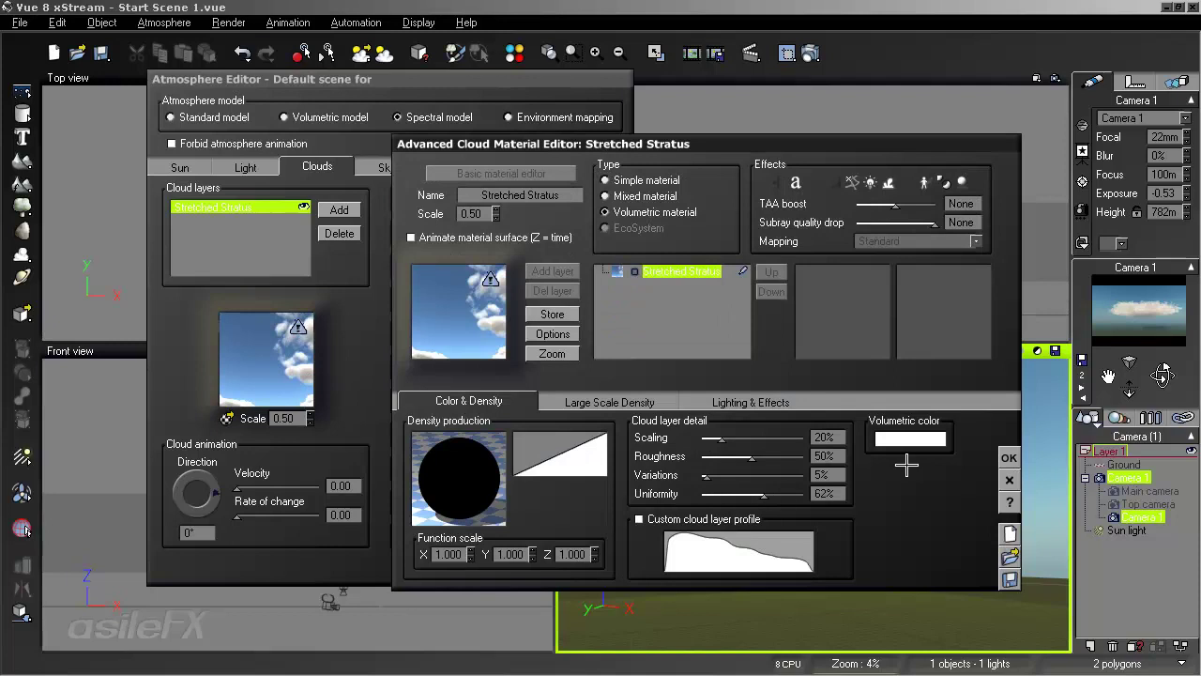
left_click(1008, 457)
left_click(810, 53)
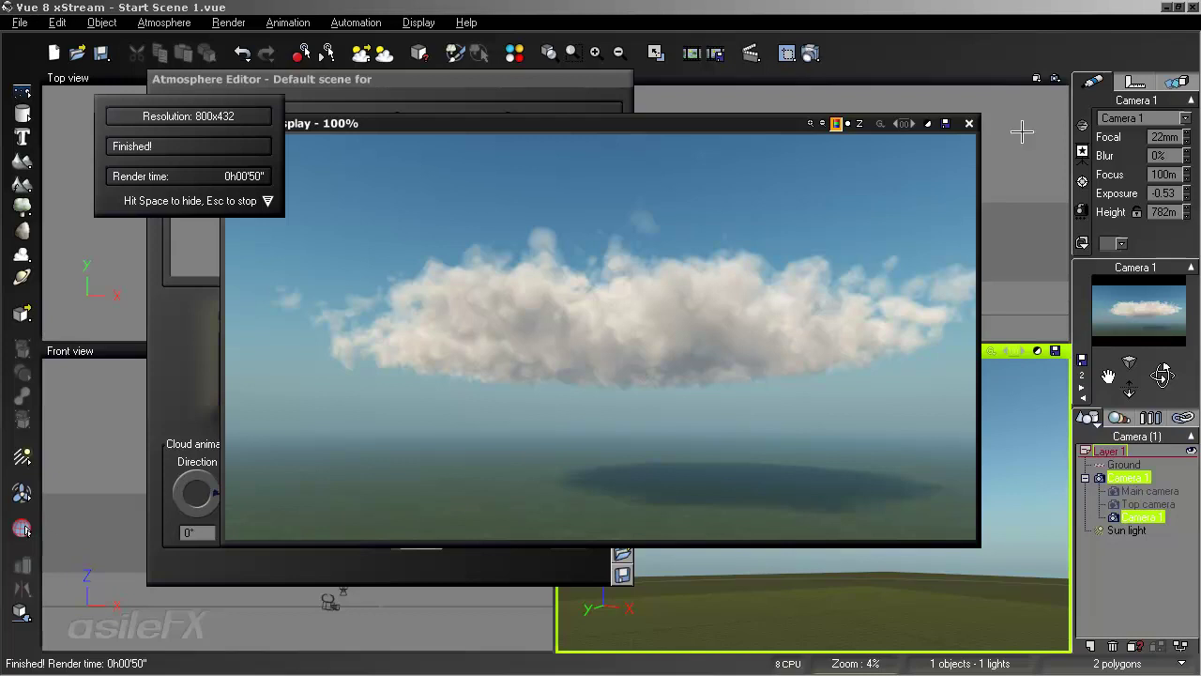
left_click(970, 123)
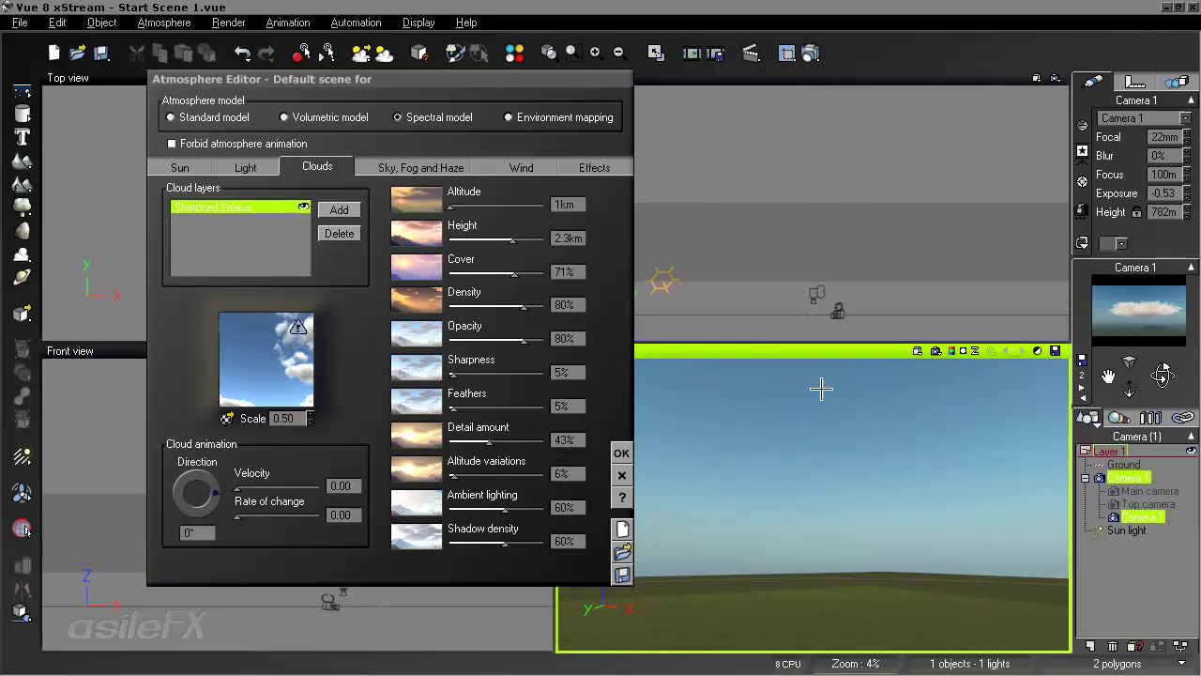
Open the Stretched Stratus density function and change its noise node's pattern to Tooth (triangular)
left_click(297, 327)
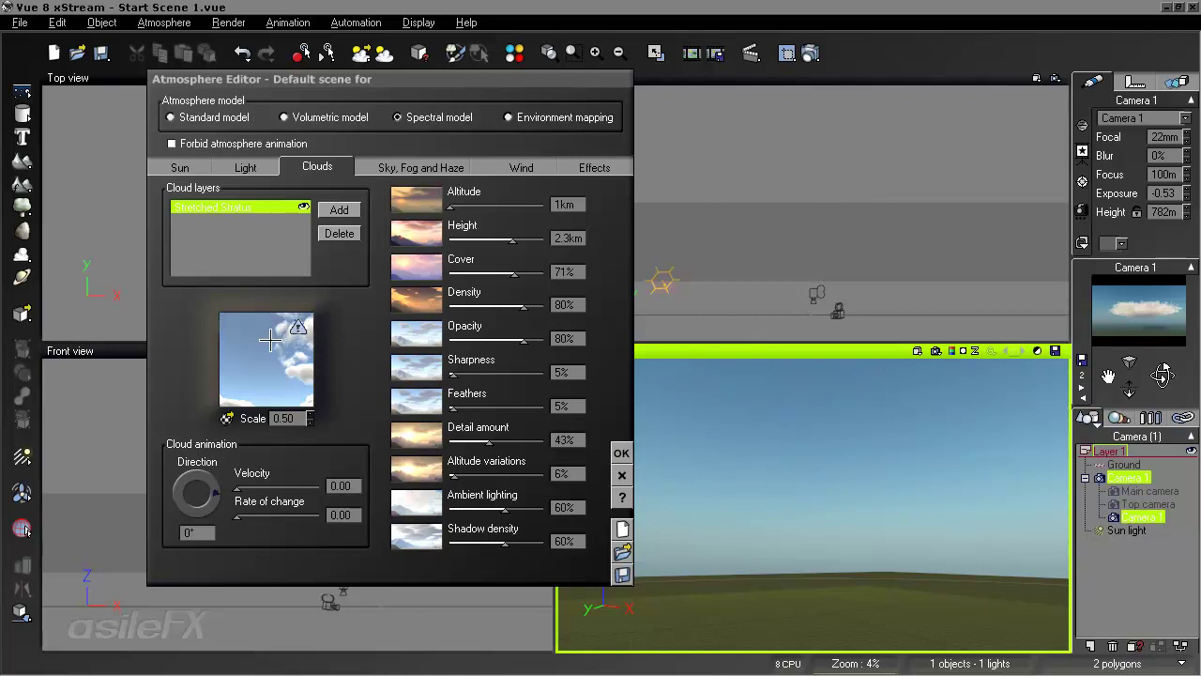
double_click(269, 339)
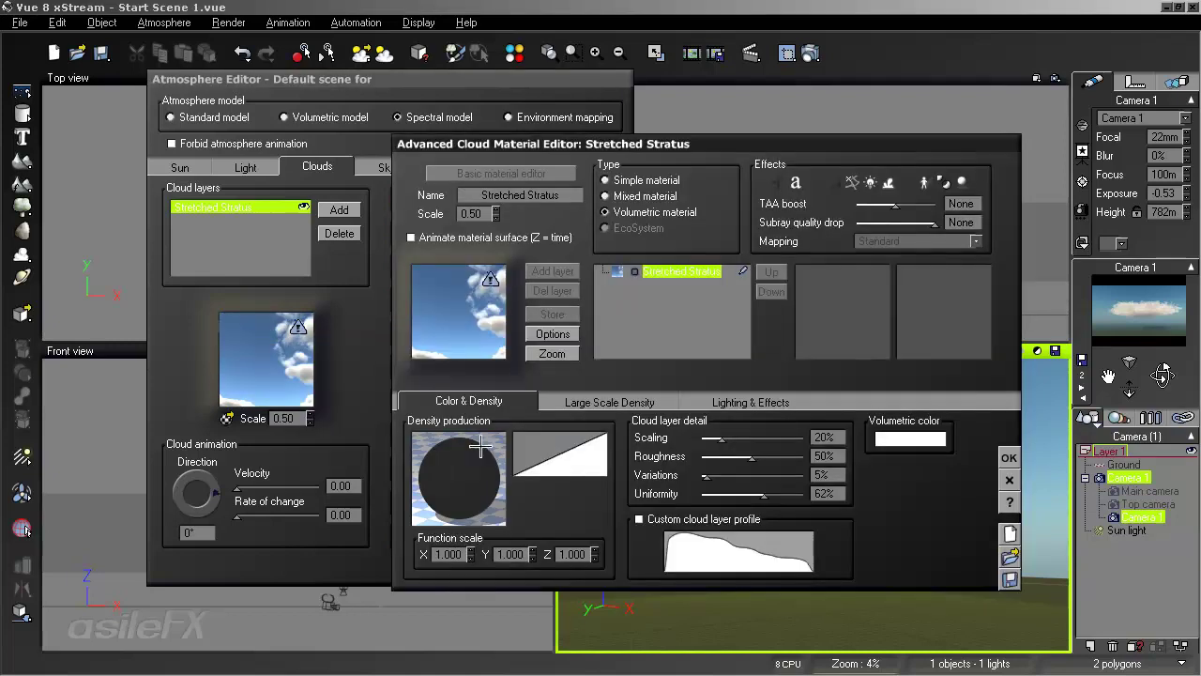
left_click_drag(637, 146, 560, 114)
right_click(387, 424)
left_click(420, 433)
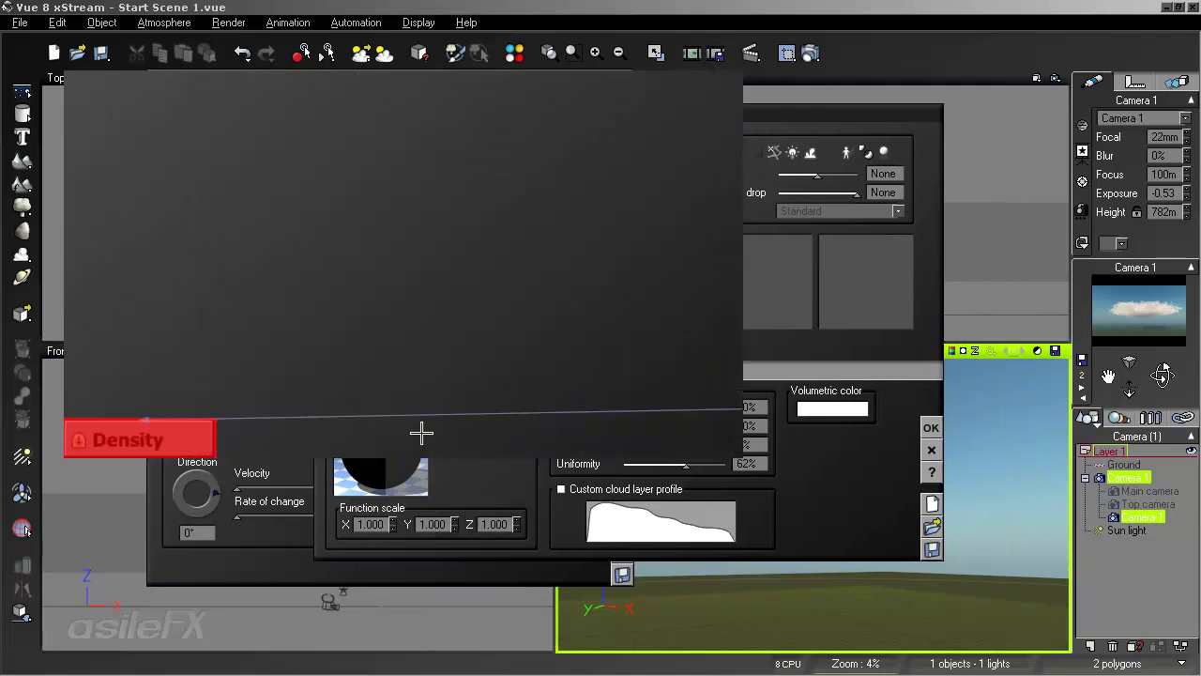
left_click(475, 249)
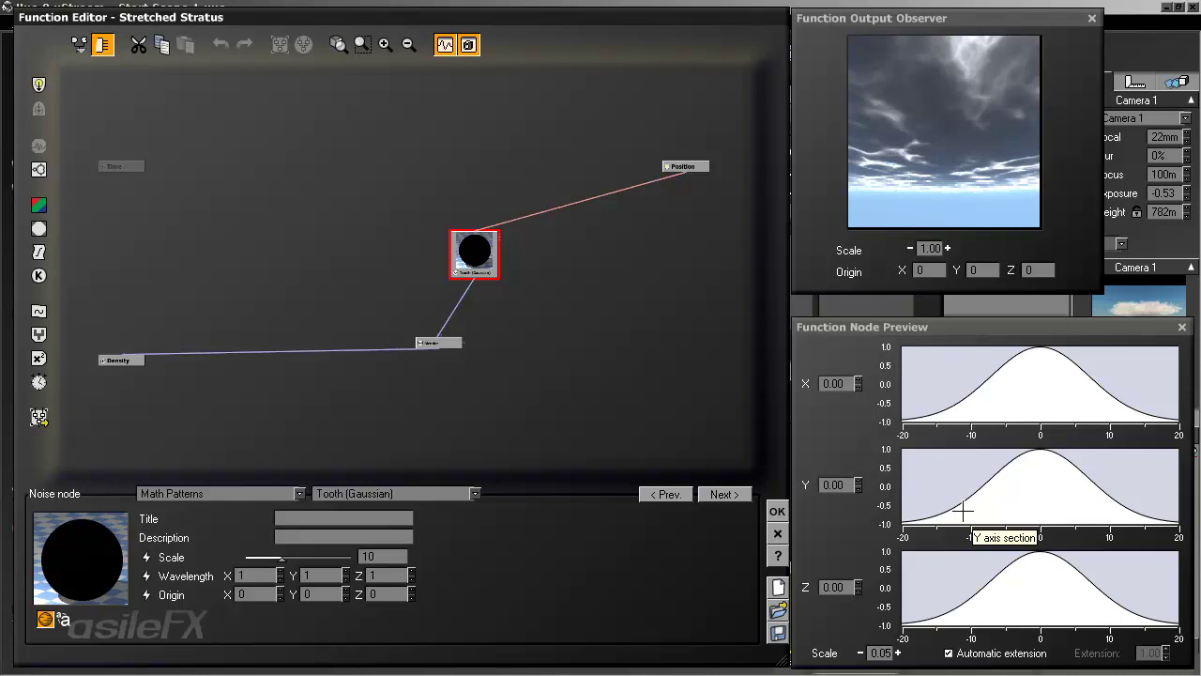
left_click(390, 494)
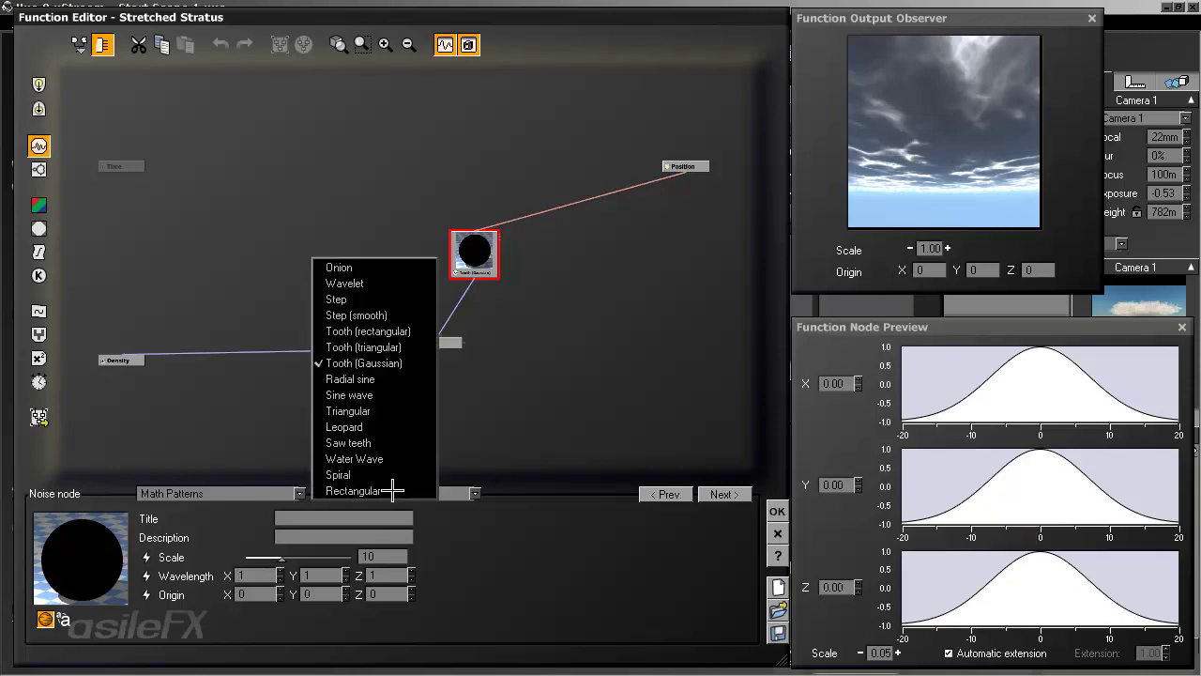
left_click(418, 347)
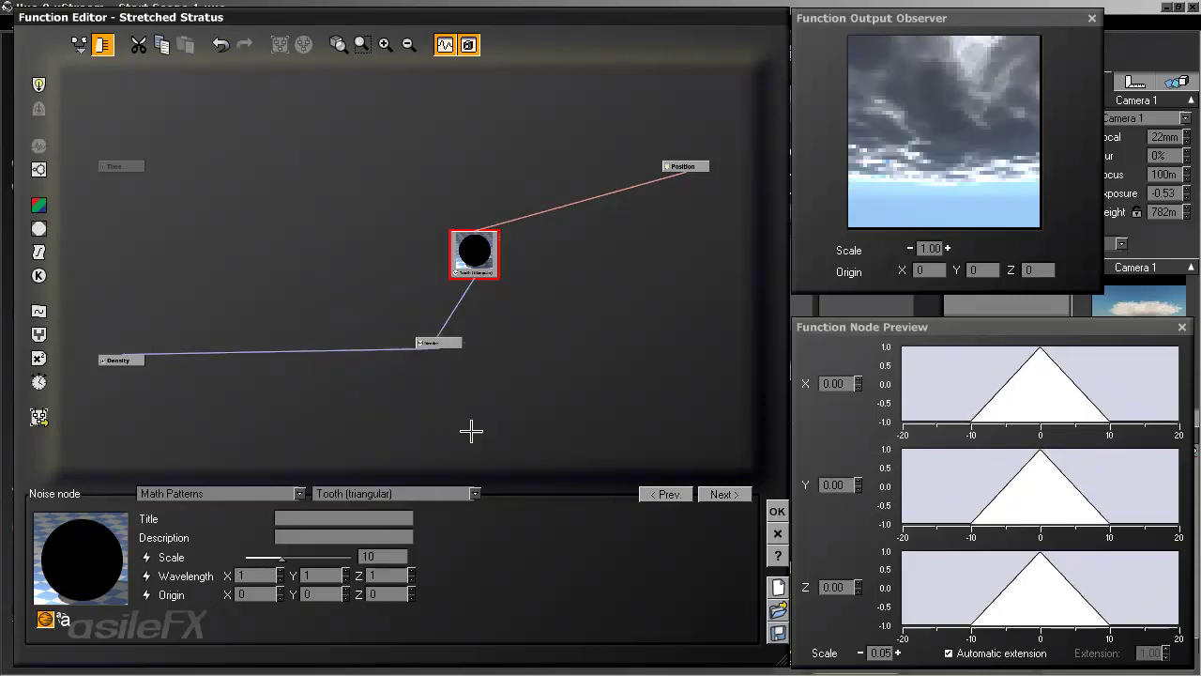
Switch the density noise node to Tooth (rectangular), apply the material changes and render the cloud
left_click(460, 493)
left_click(421, 332)
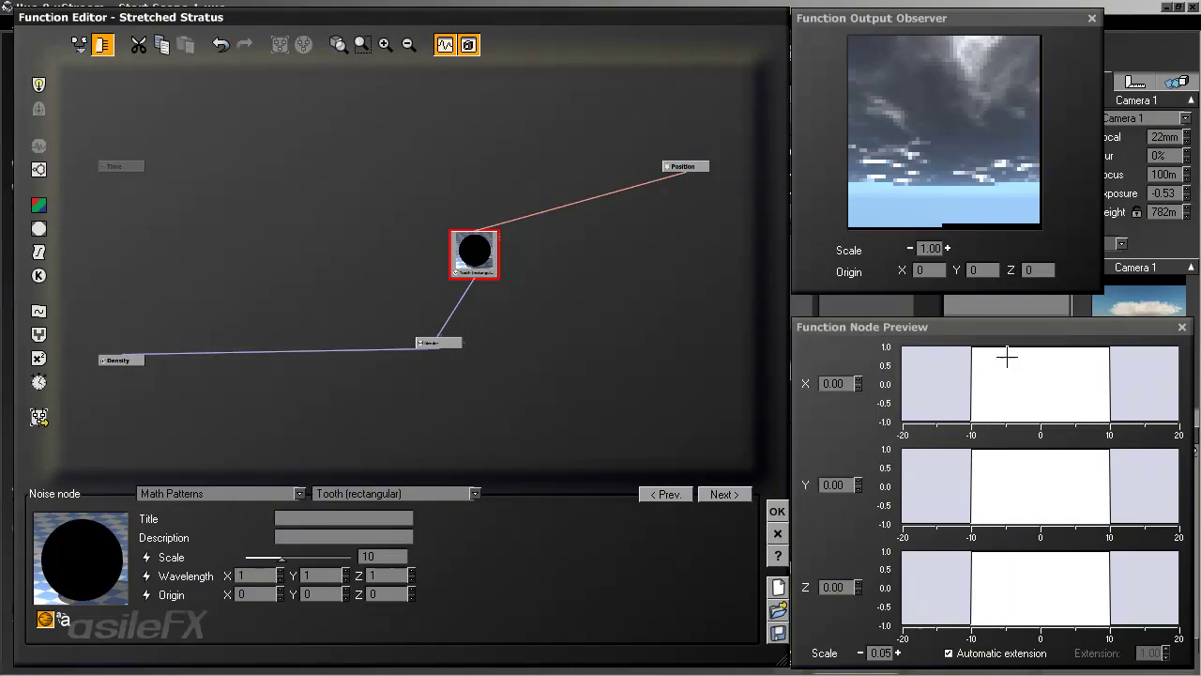
left_click(776, 511)
left_click(929, 428)
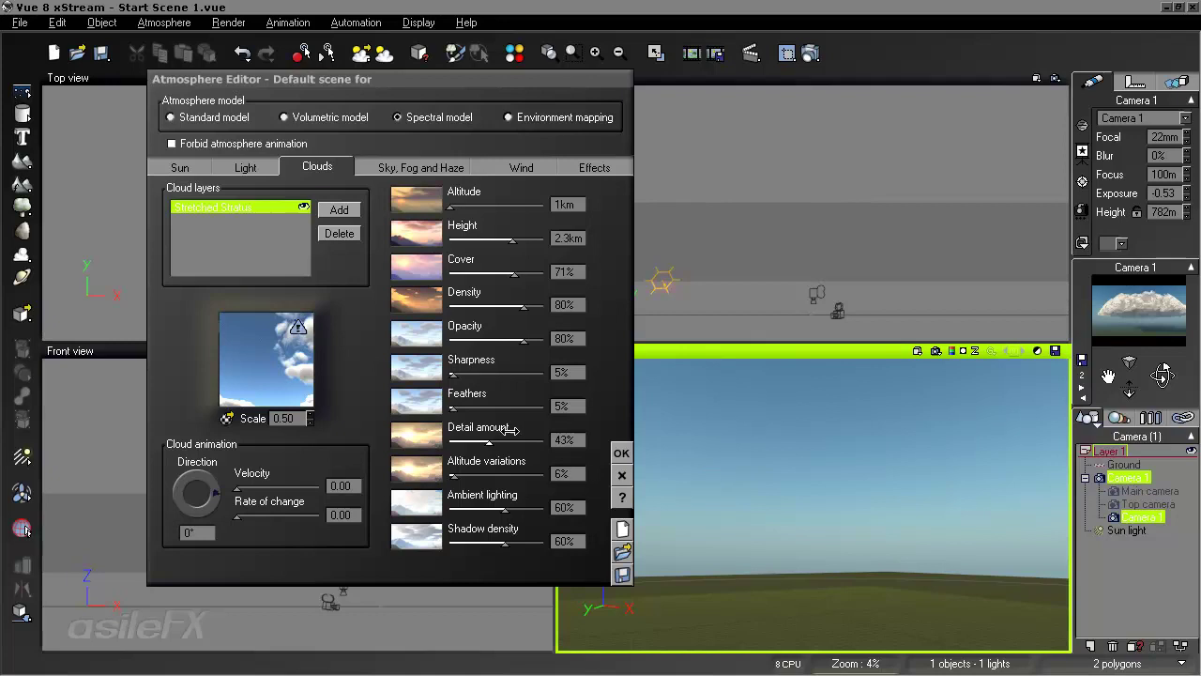
left_click(810, 54)
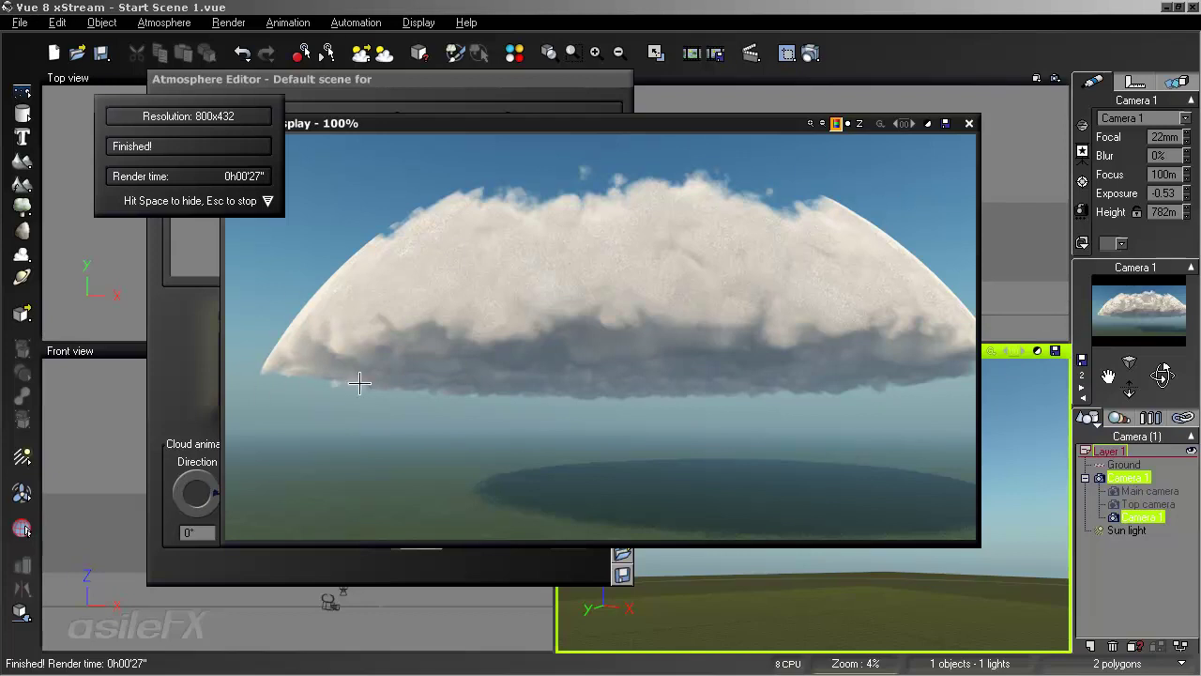
left_click(968, 123)
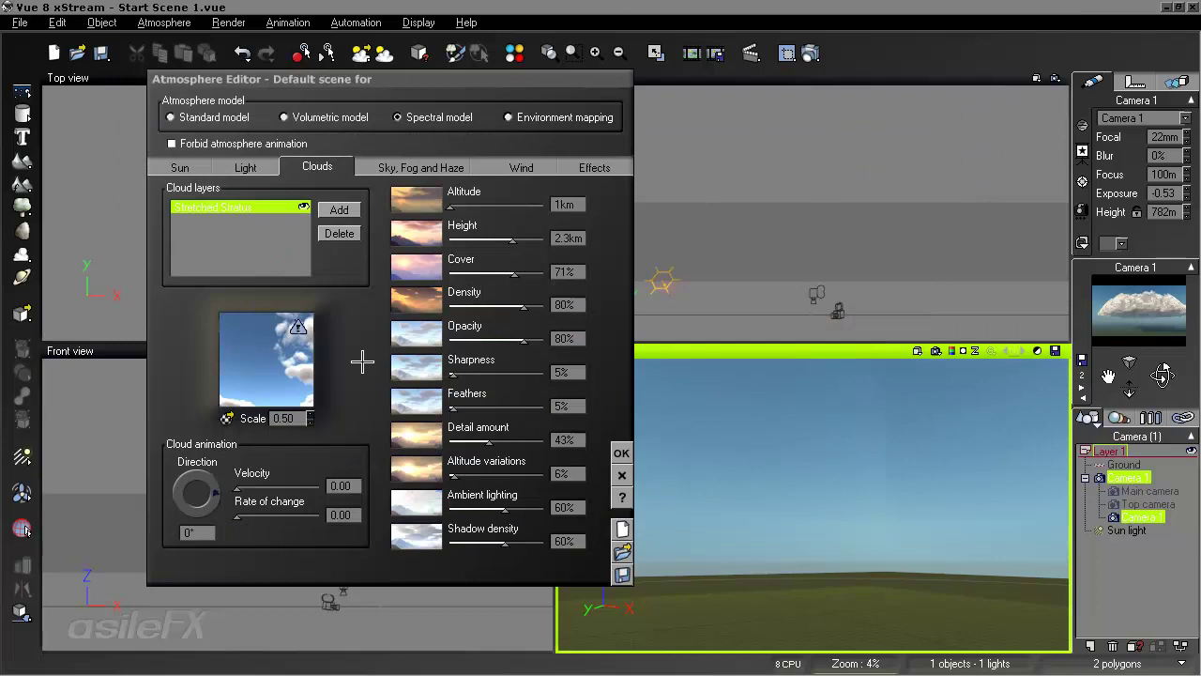
Set the material's Uniformity to 0% and the cloud layer's Detail amount to 100%, previewing the result in the camera view
double_click(268, 358)
left_click_drag(715, 461, 761, 462)
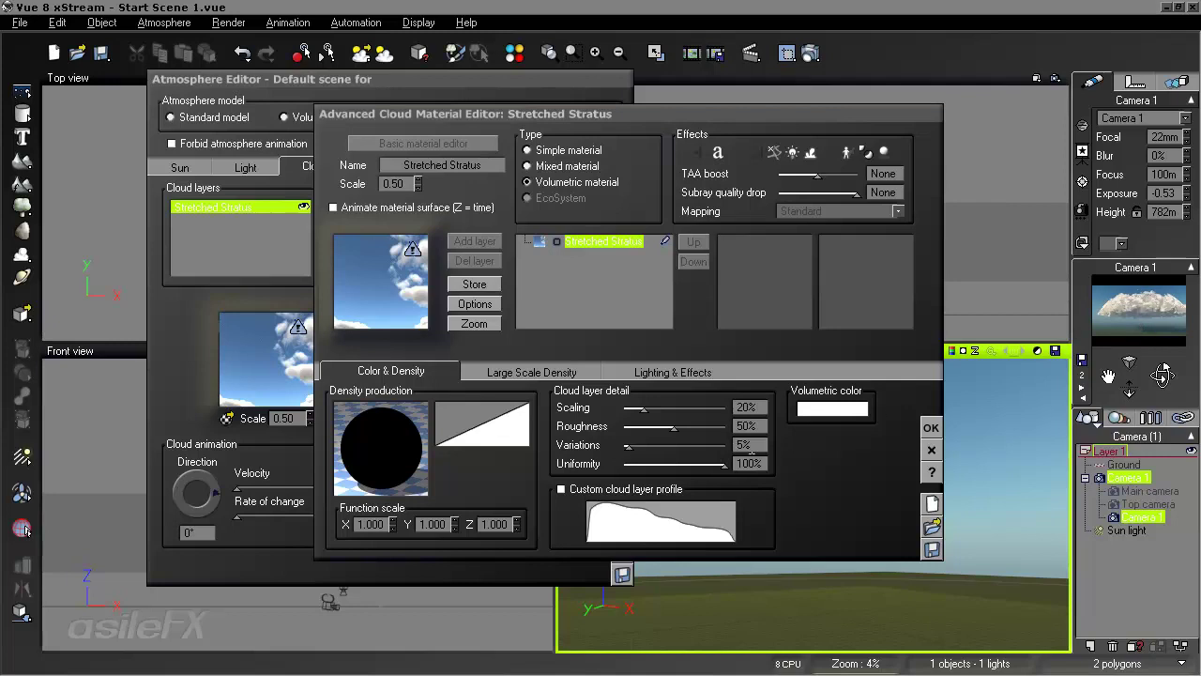
left_click_drag(723, 464, 621, 466)
left_click(928, 427)
left_click(935, 351)
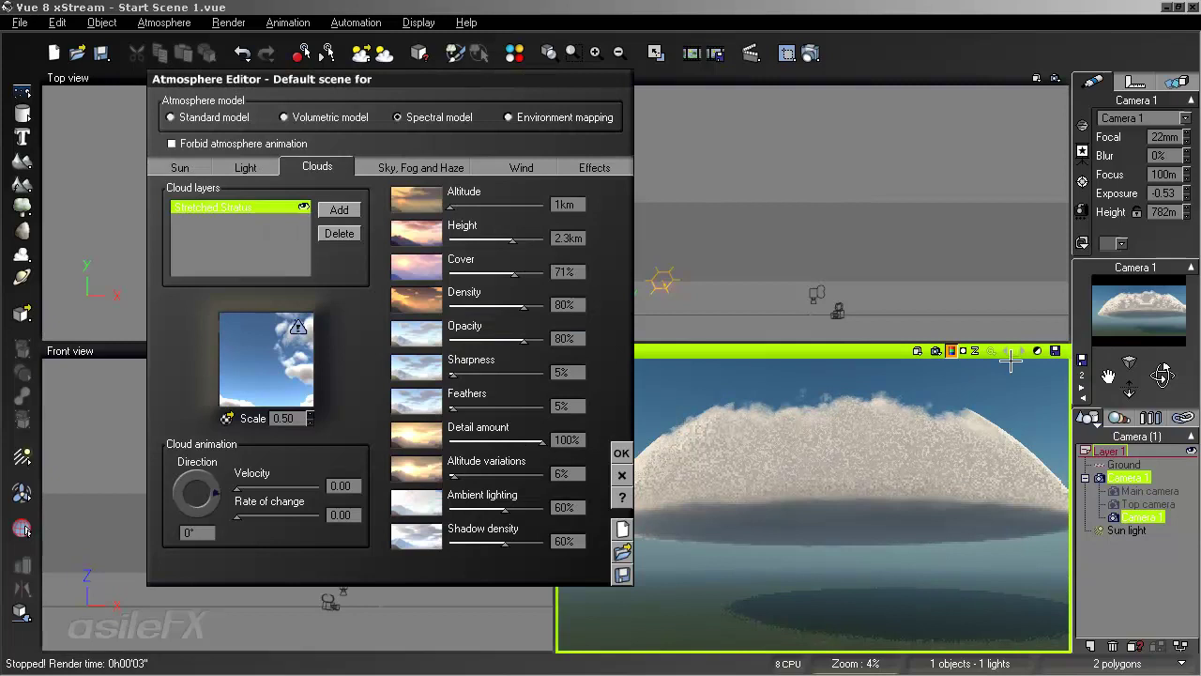
left_click(937, 350)
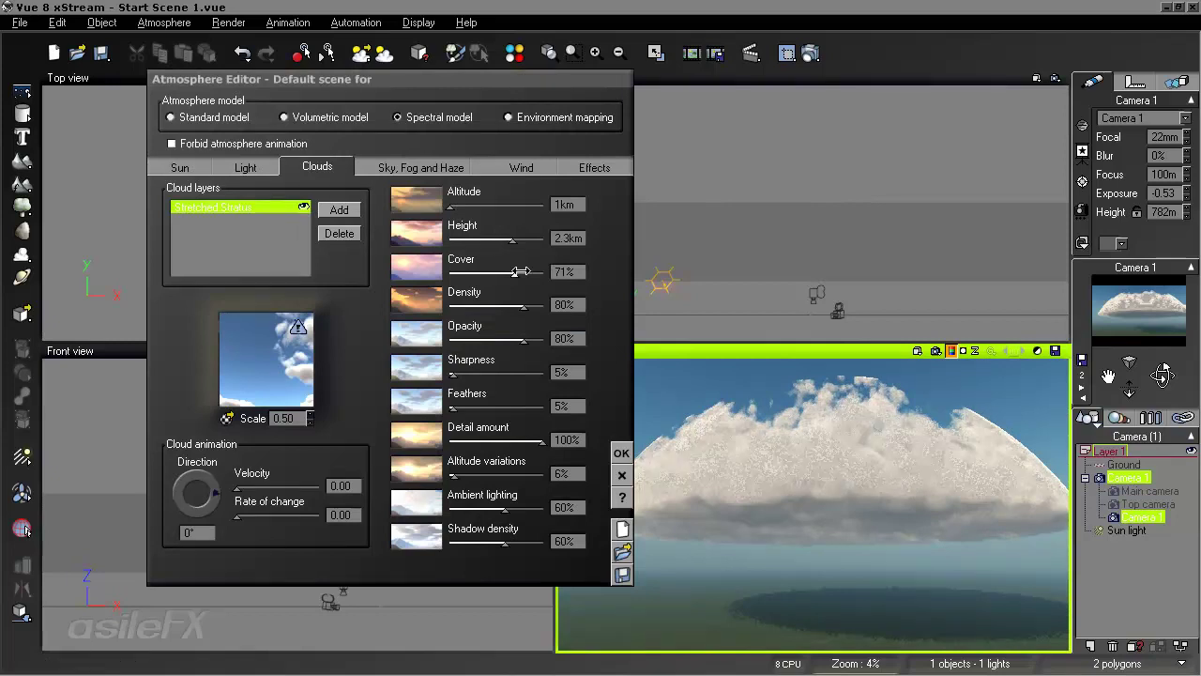
Reduce the cloud layer's Cover to 39% and render a quick preview in the camera view
left_click_drag(514, 273, 485, 273)
left_click(795, 402)
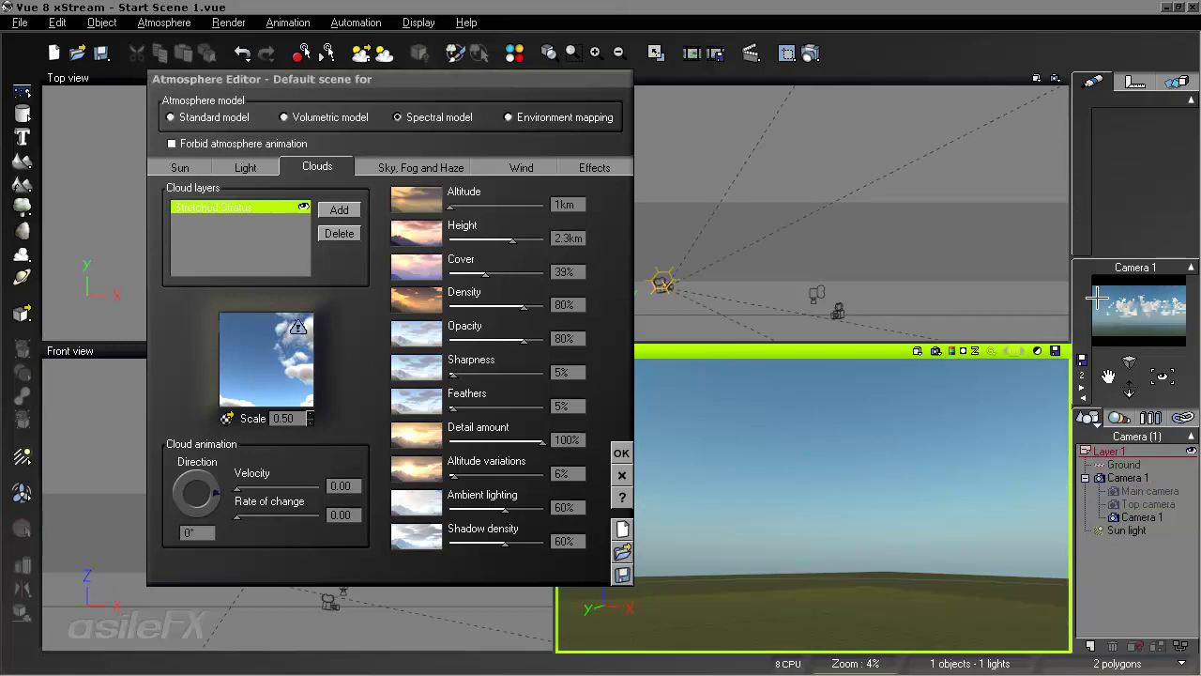
left_click(950, 350)
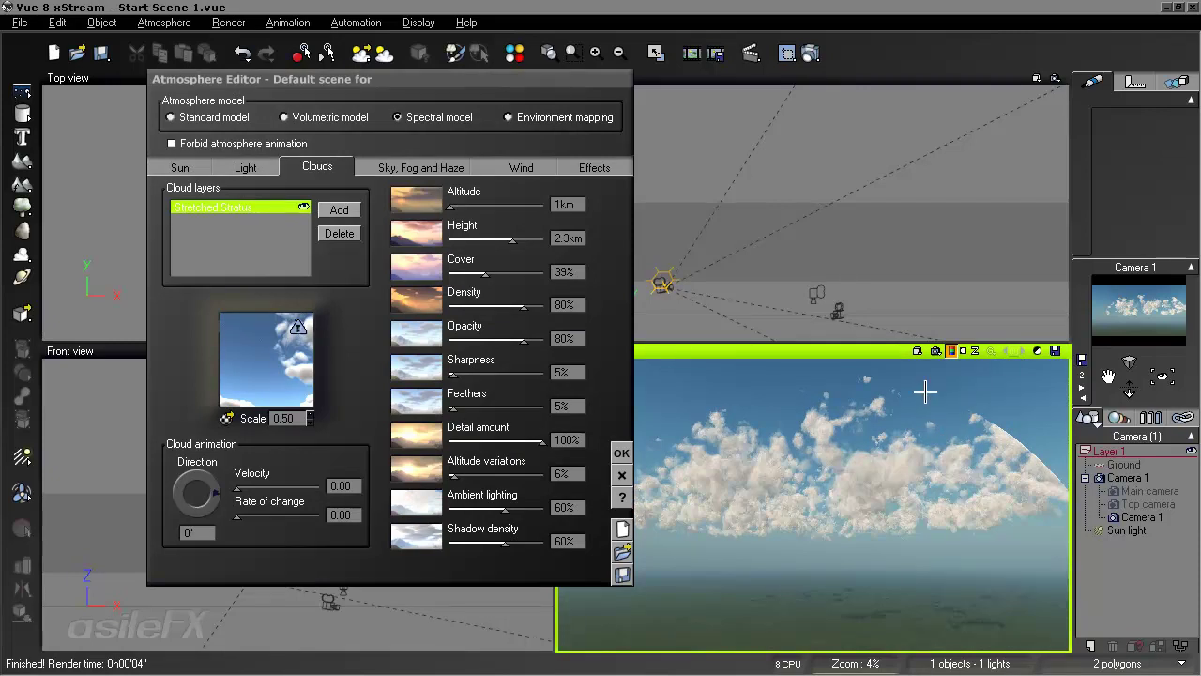
Examine the Stretched Stratus density function's output and axis preview curves
right_click(308, 361)
left_click(330, 365)
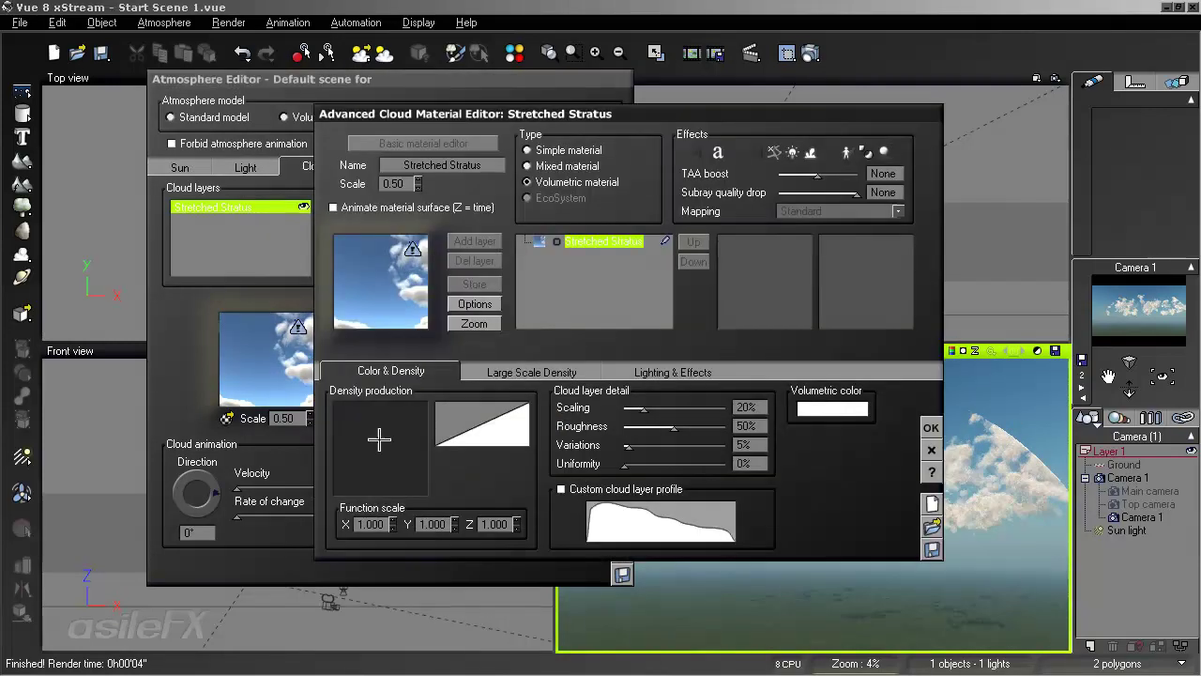
right_click(401, 432)
left_click(403, 438)
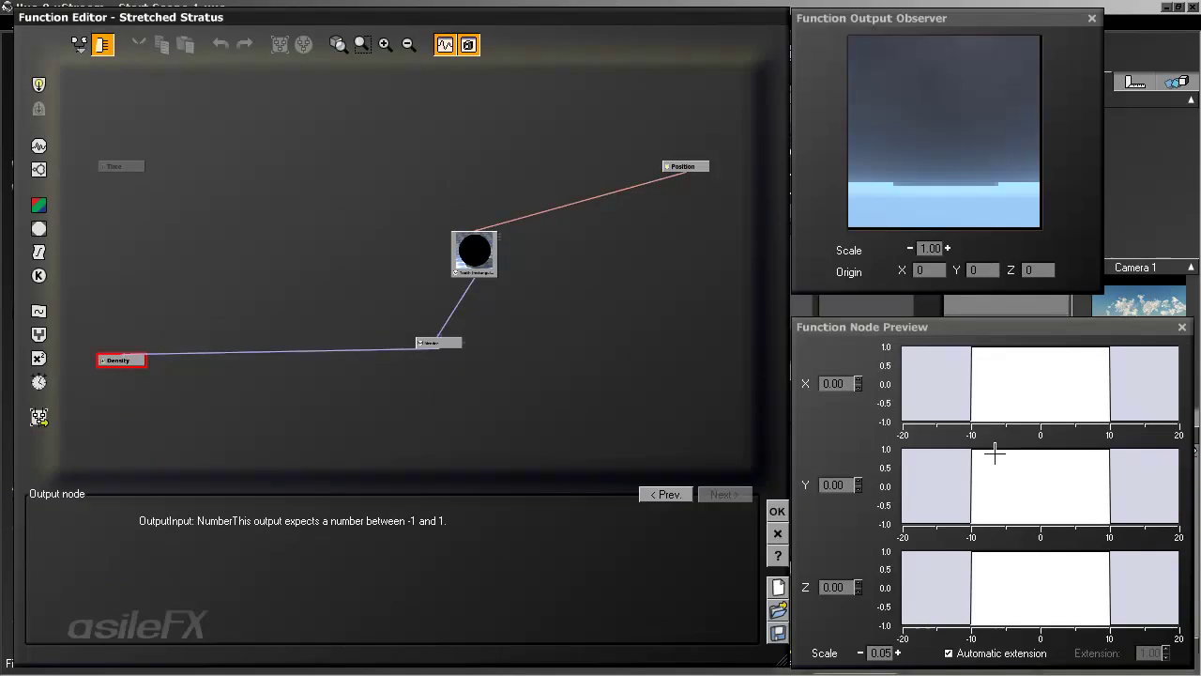
left_click(777, 511)
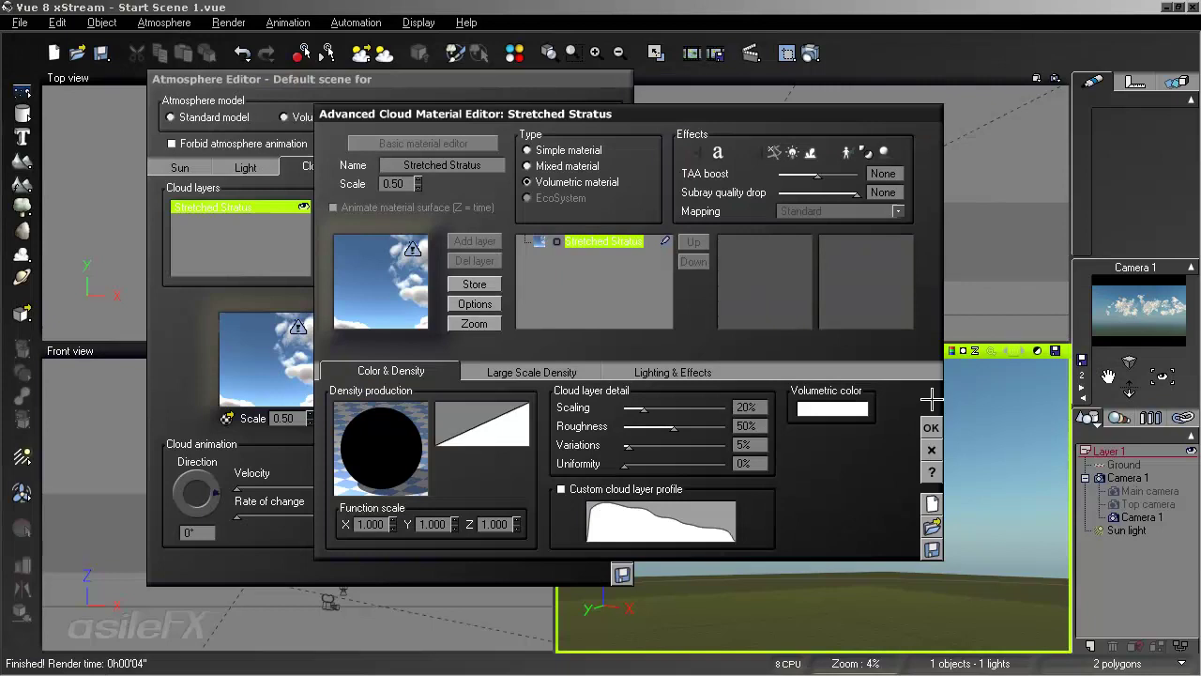
Enable the custom cloud layer profile, set the material's Roughness to 25% and apply the changes
left_click_drag(933, 399, 891, 399)
left_click(885, 426)
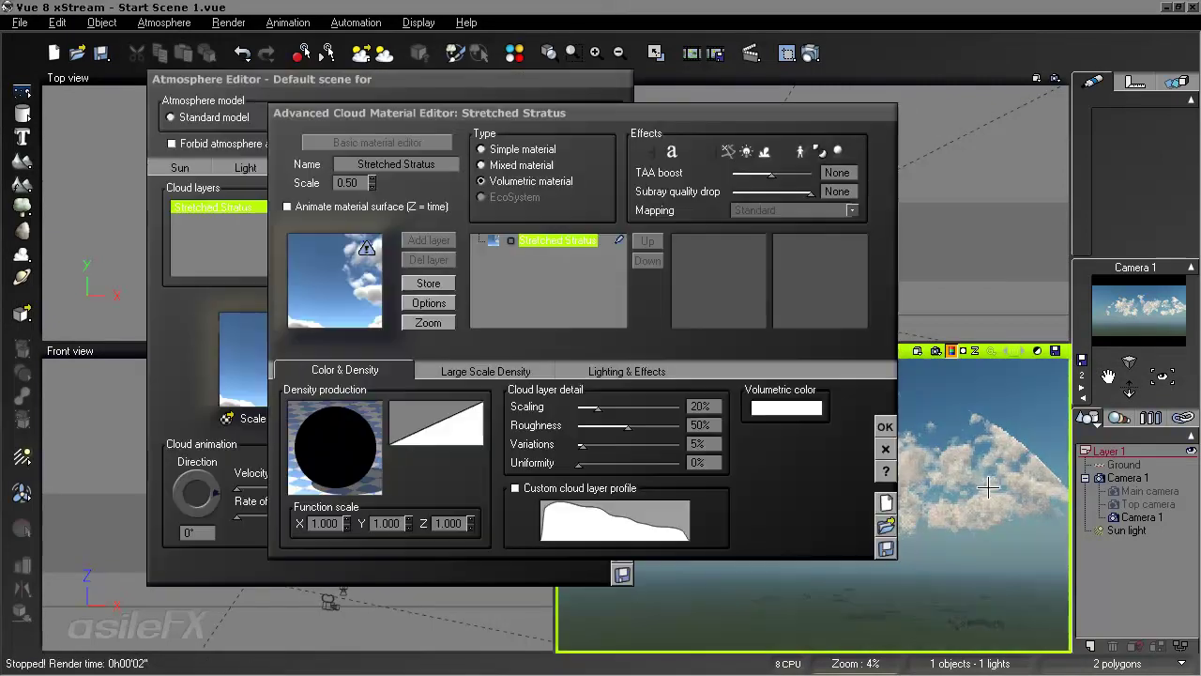
left_click(580, 490)
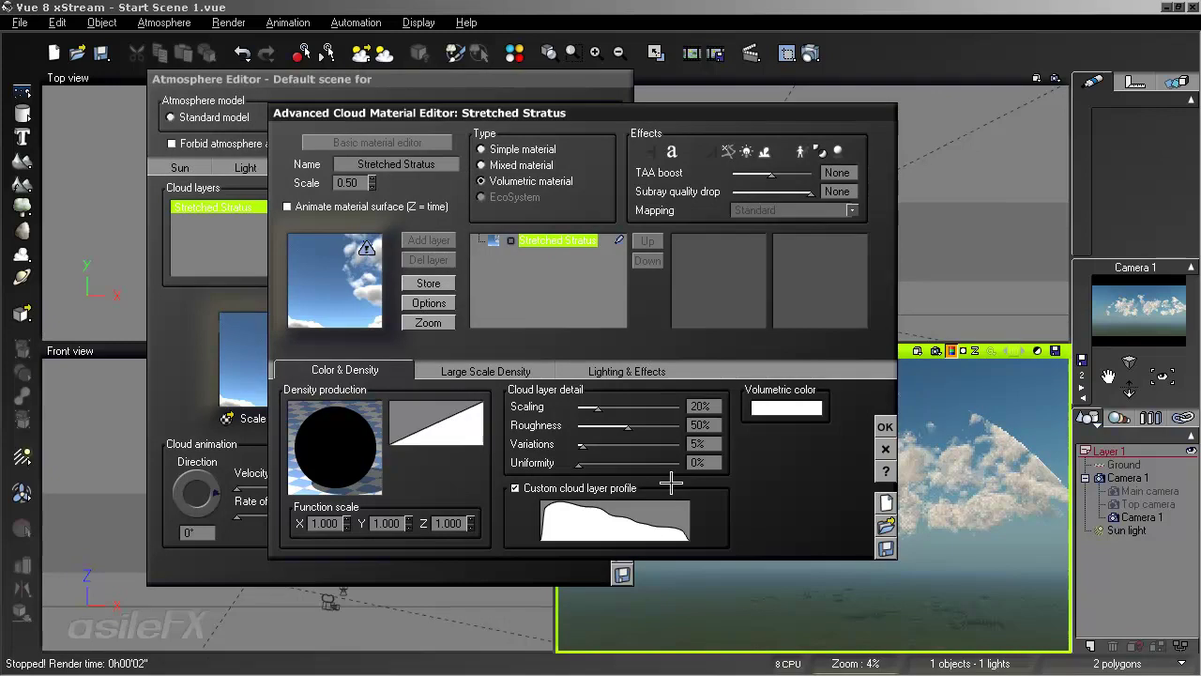
left_click_drag(630, 427, 604, 427)
left_click(884, 427)
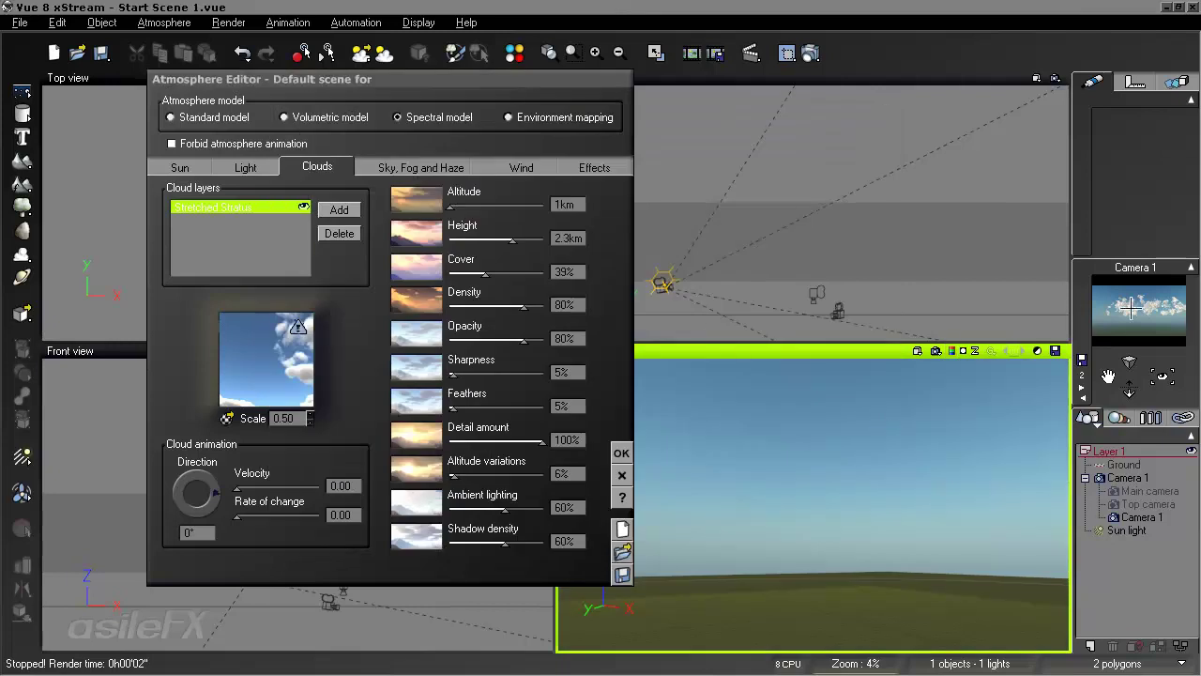
Set the cloud layer's Cover to 100% and render a quick preview in the camera view
left_click_drag(496, 268, 553, 274)
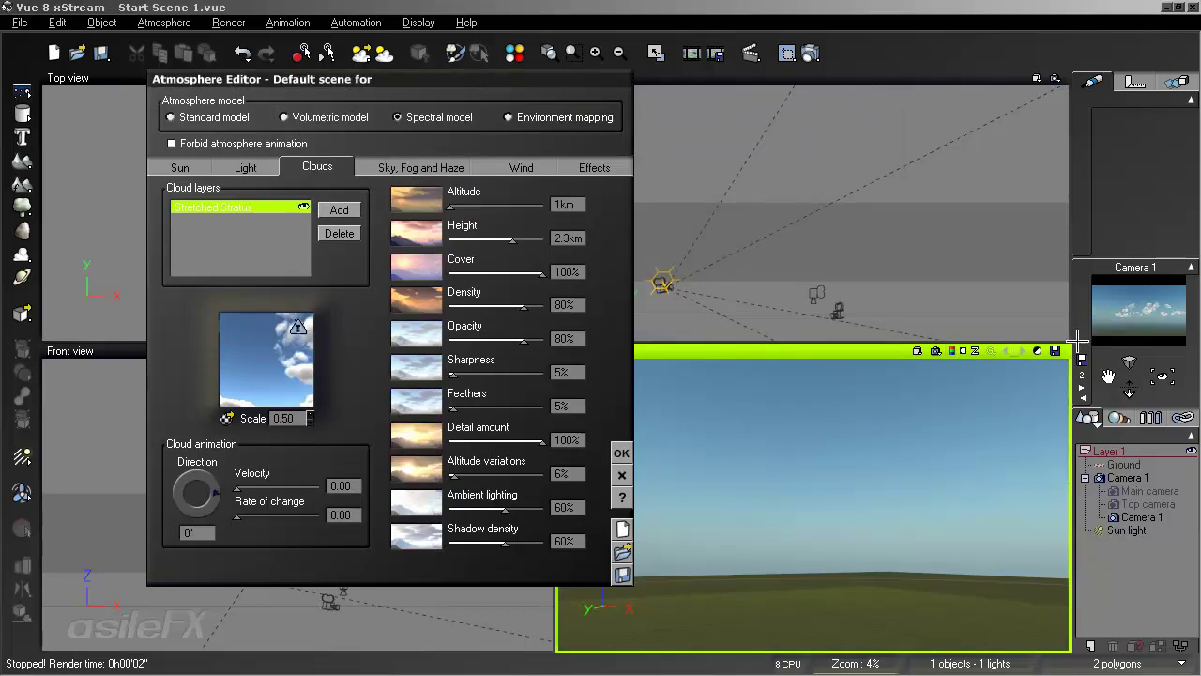
left_click(935, 350)
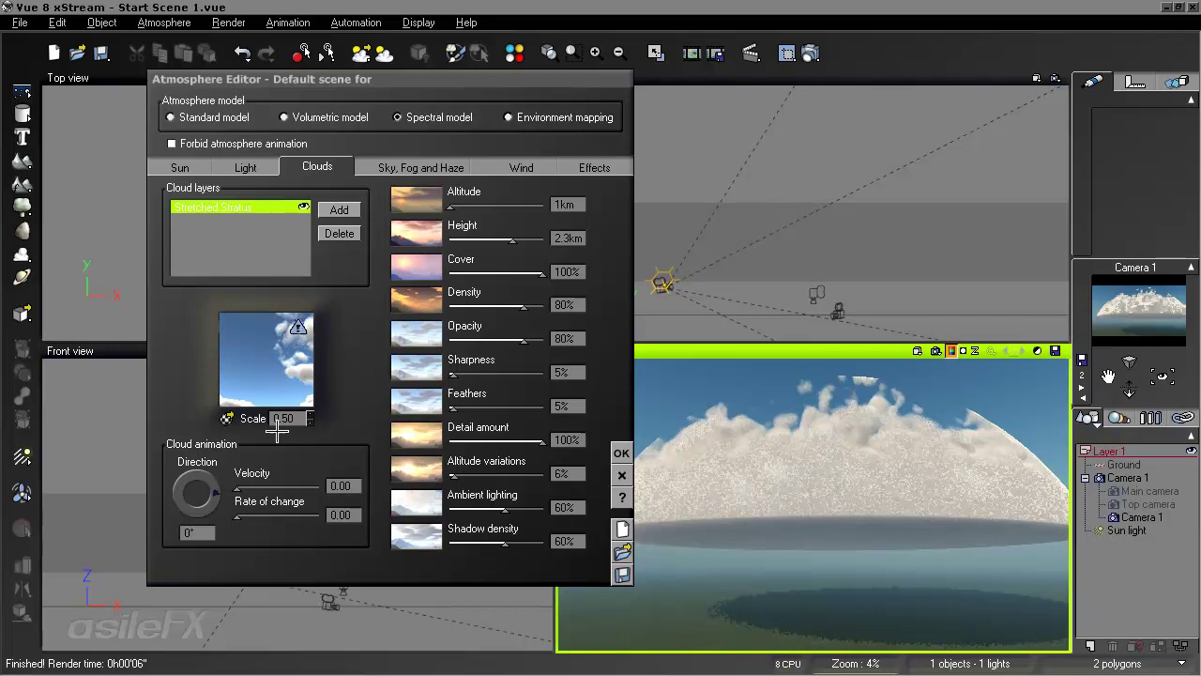
Change the noise node in the Stretched Stratus density function to Tooth (Gaussian) and accept the function
right_click(277, 354)
left_click(310, 367)
right_click(329, 450)
left_click(369, 457)
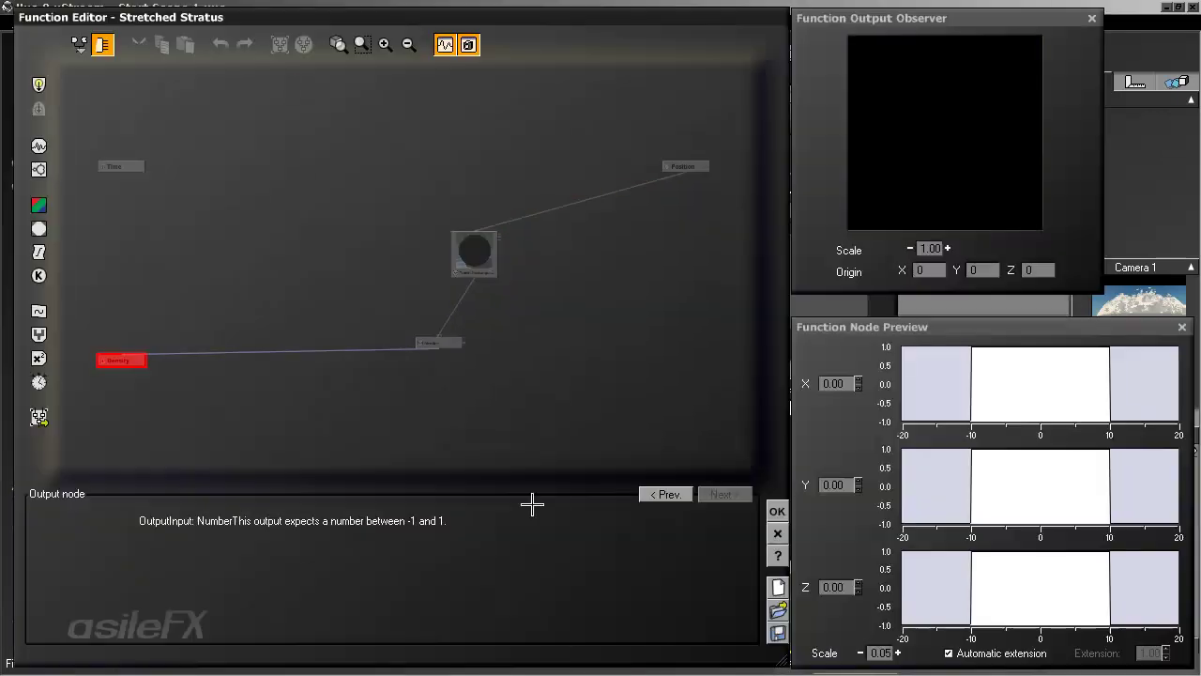
left_click(473, 251)
left_click(357, 494)
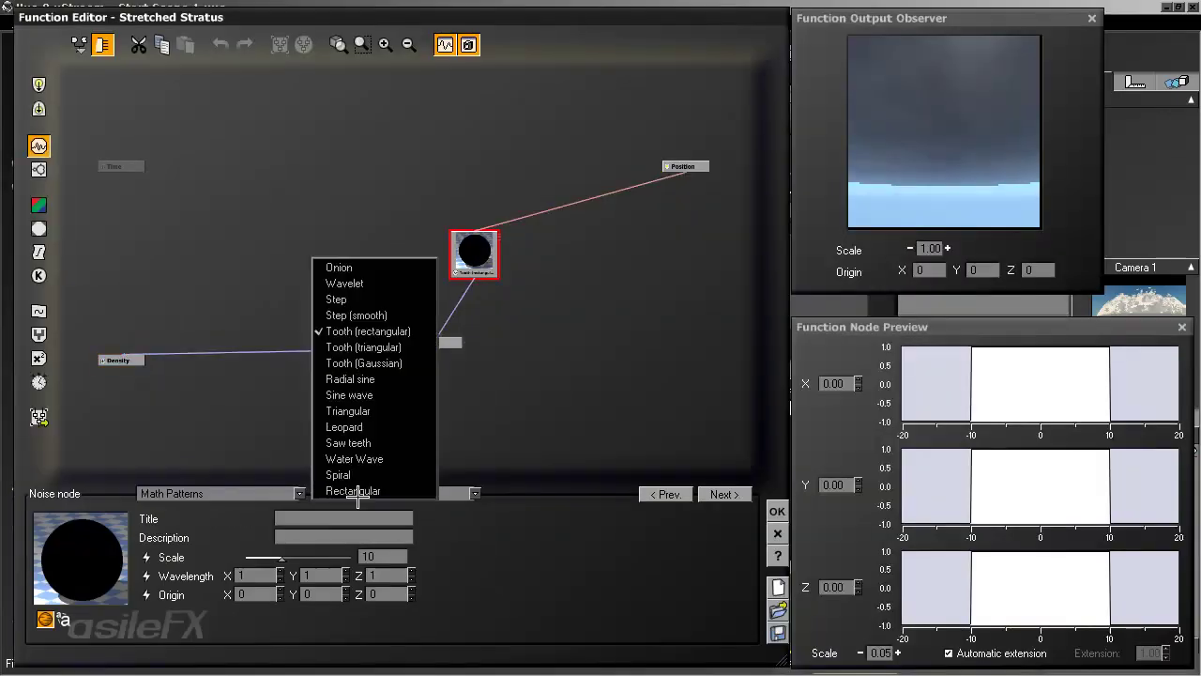
left_click(403, 360)
left_click(771, 510)
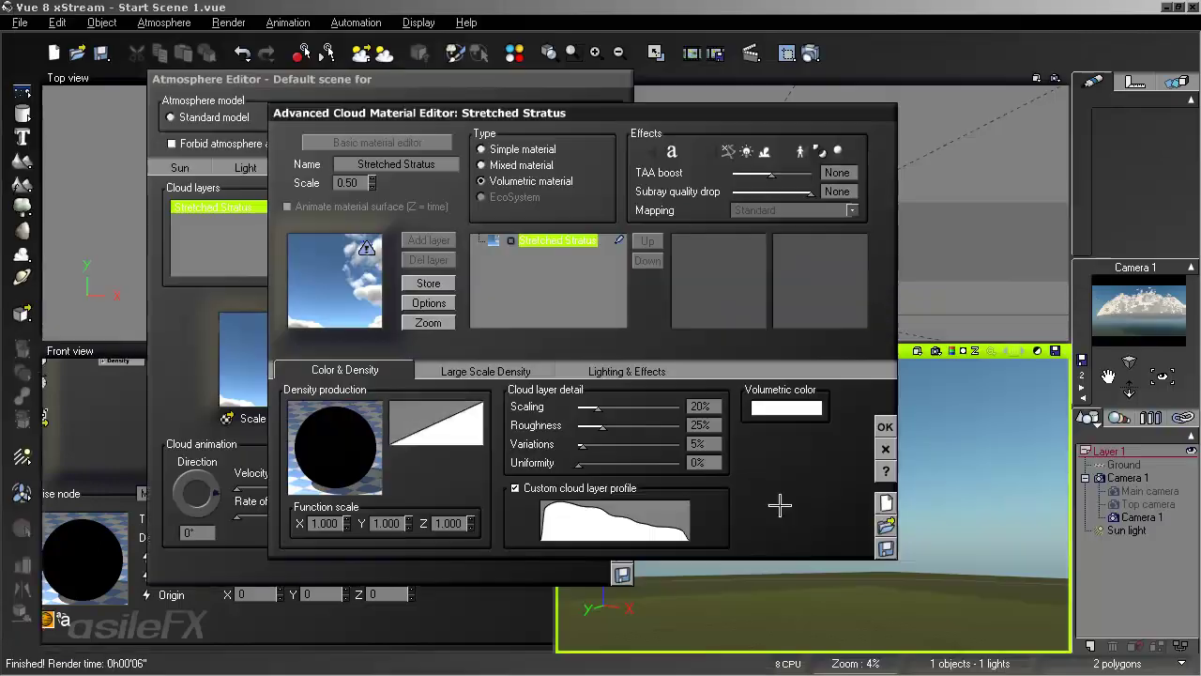
Reshape the density filter with keypoints at about X -0.5, Y -1 and X 0.47, Y 1, and accept it
right_click(427, 410)
left_click(433, 421)
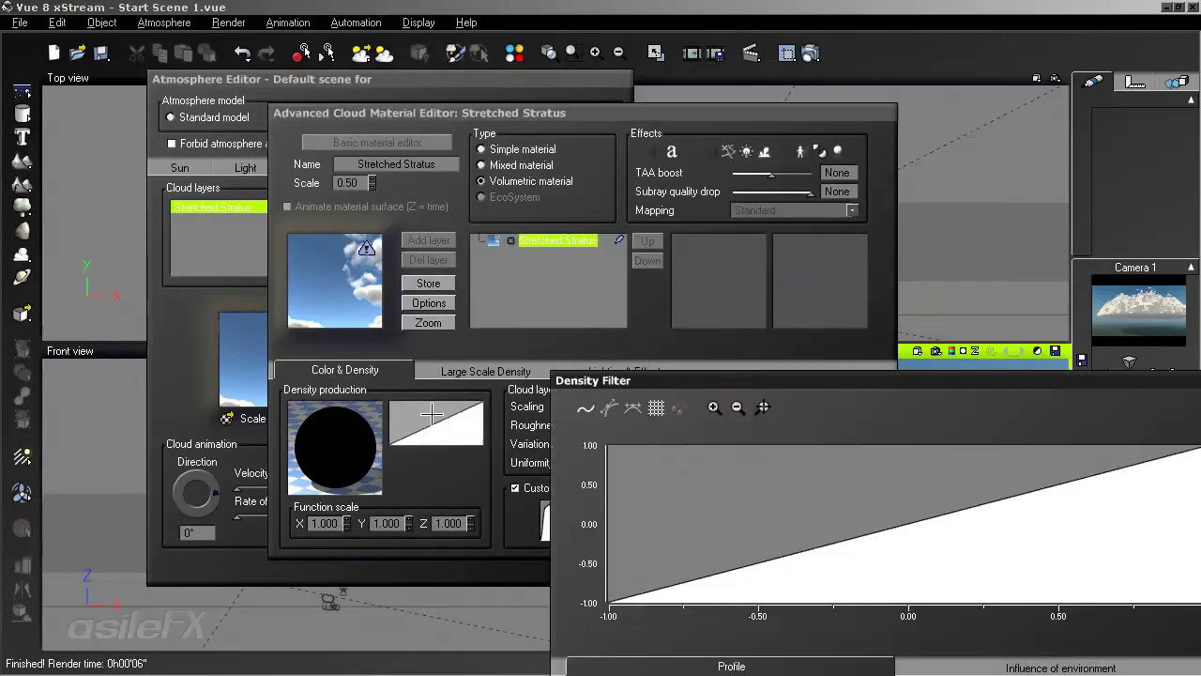
left_click_drag(785, 369, 468, 85)
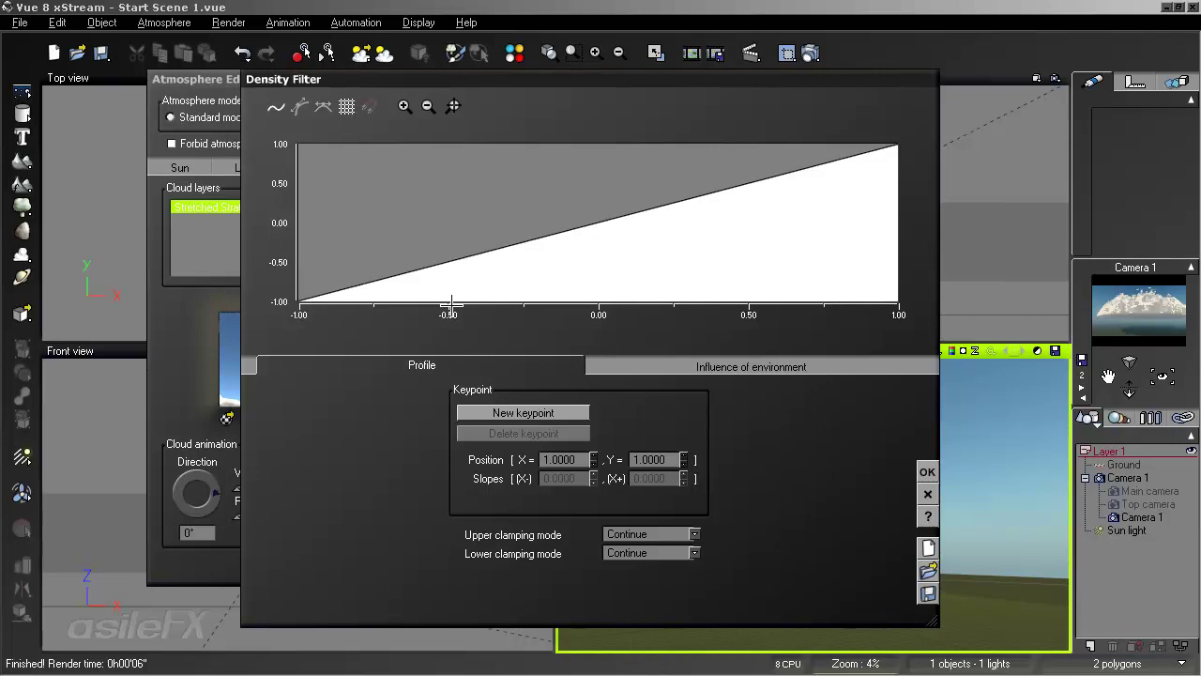
left_click(431, 287)
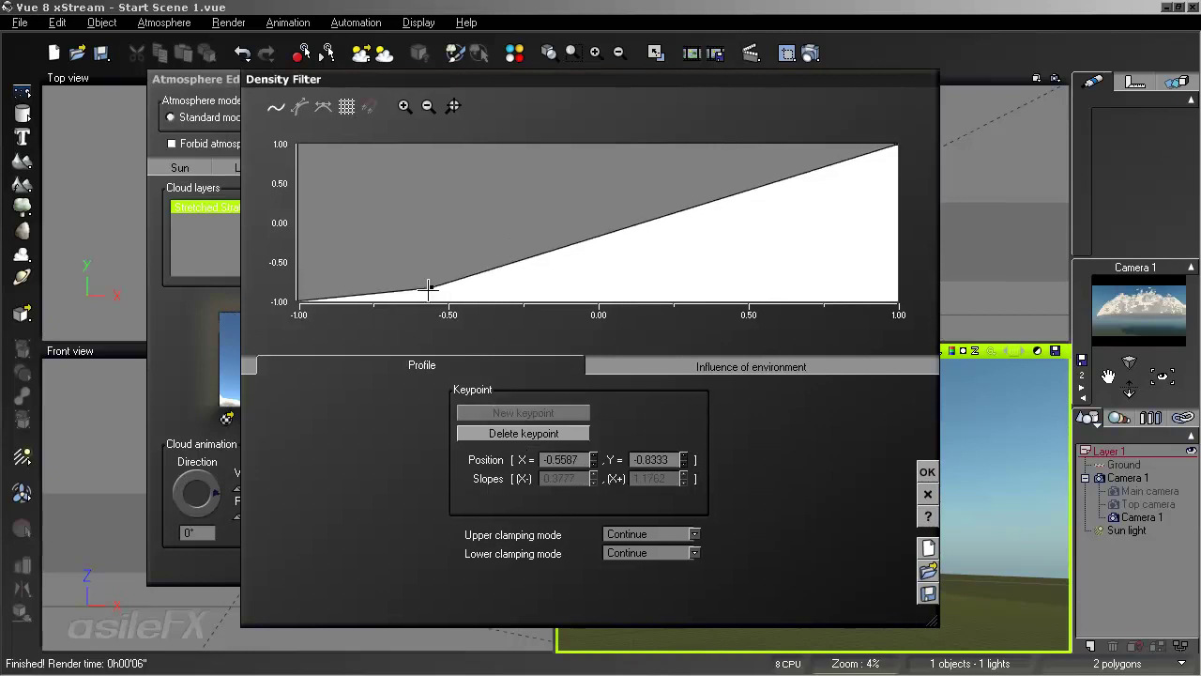
left_click_drag(433, 287, 449, 302)
left_click_drag(740, 199, 741, 123)
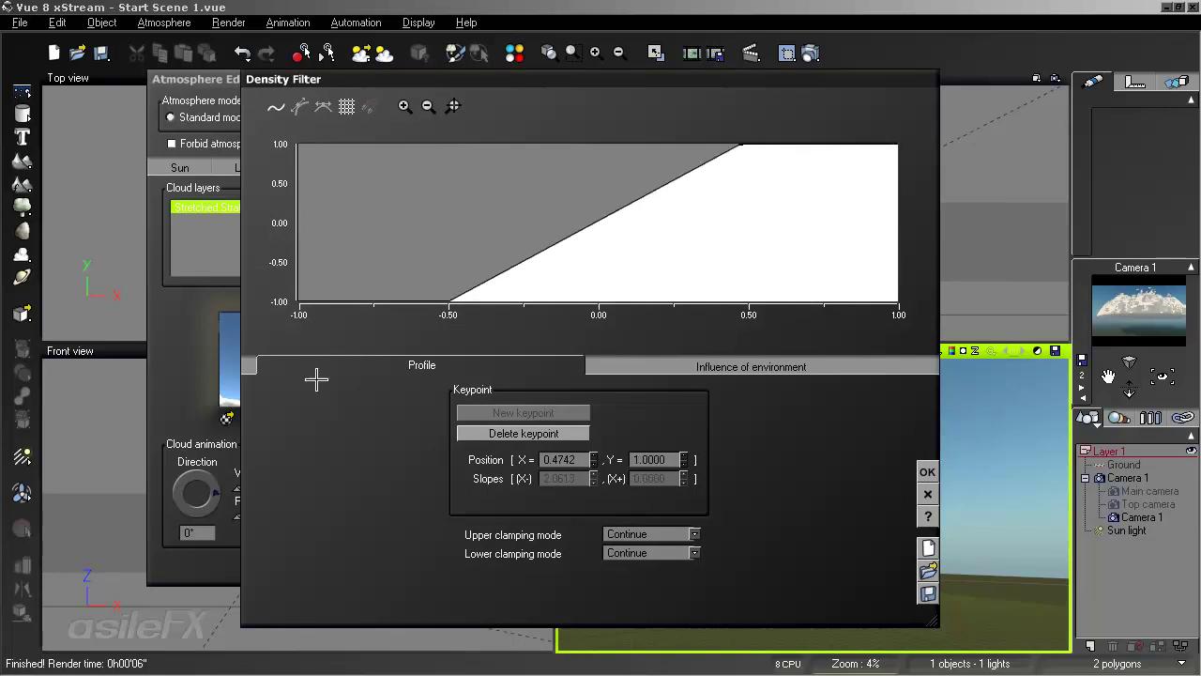
left_click(927, 472)
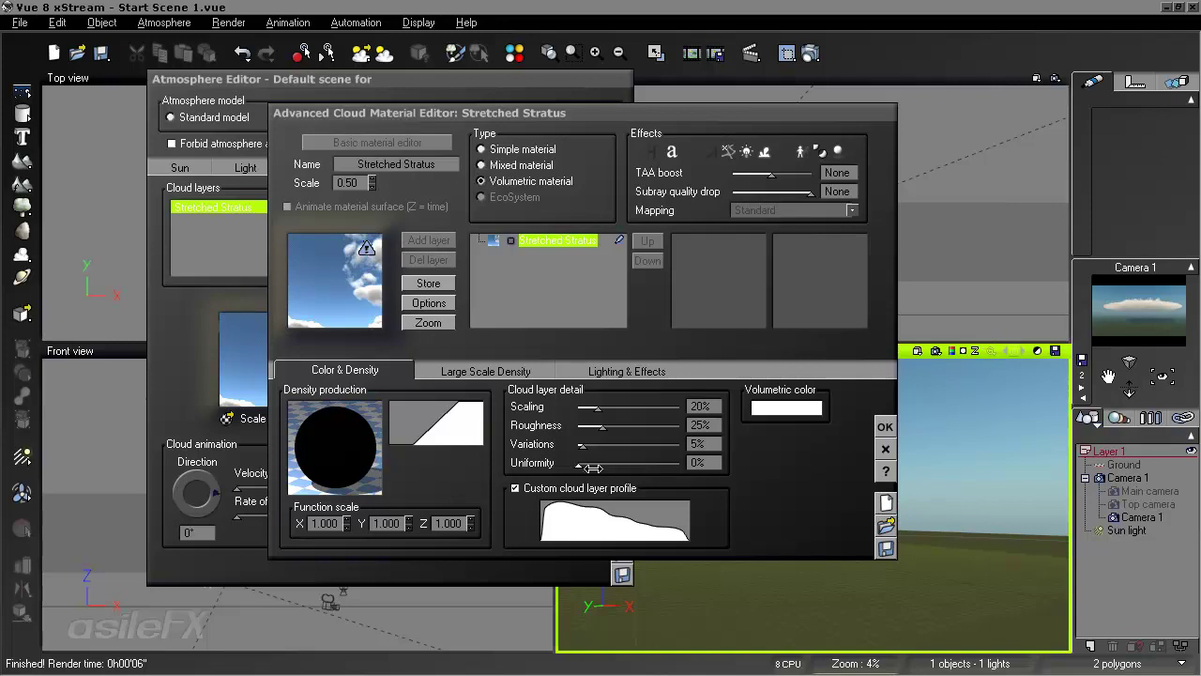
Set the cloud material's Uniformity to 17%, disable the custom cloud layer profile and accept the material
left_click_drag(590, 467, 618, 464)
left_click(523, 487)
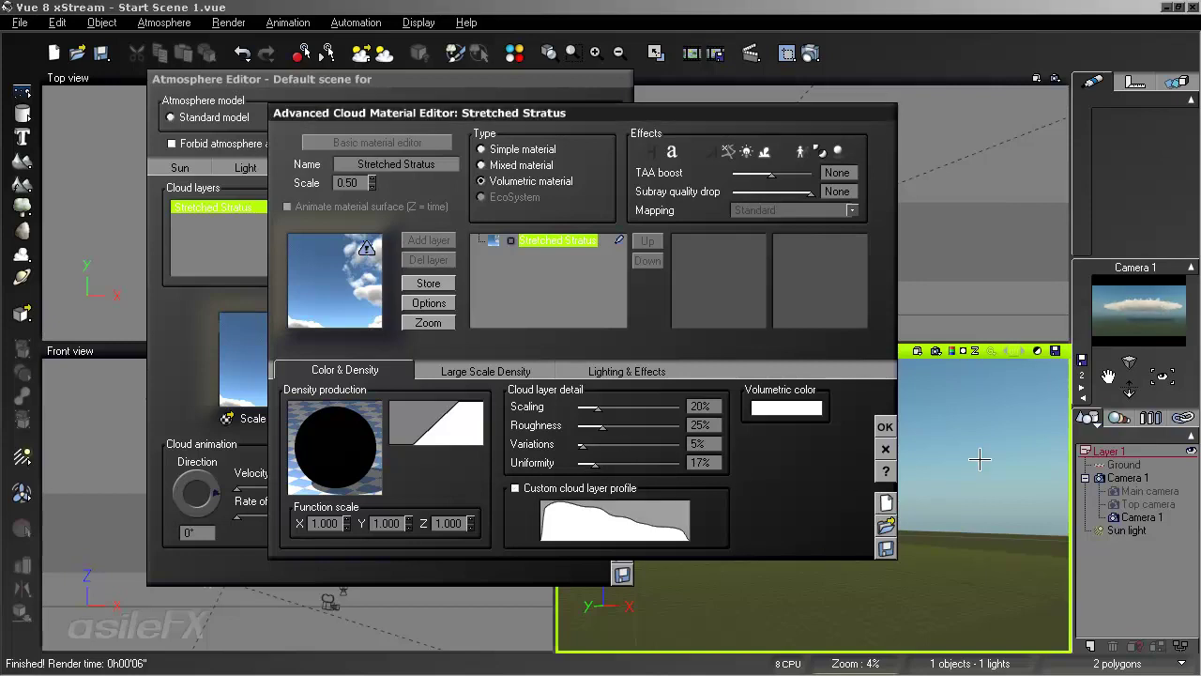
left_click(885, 426)
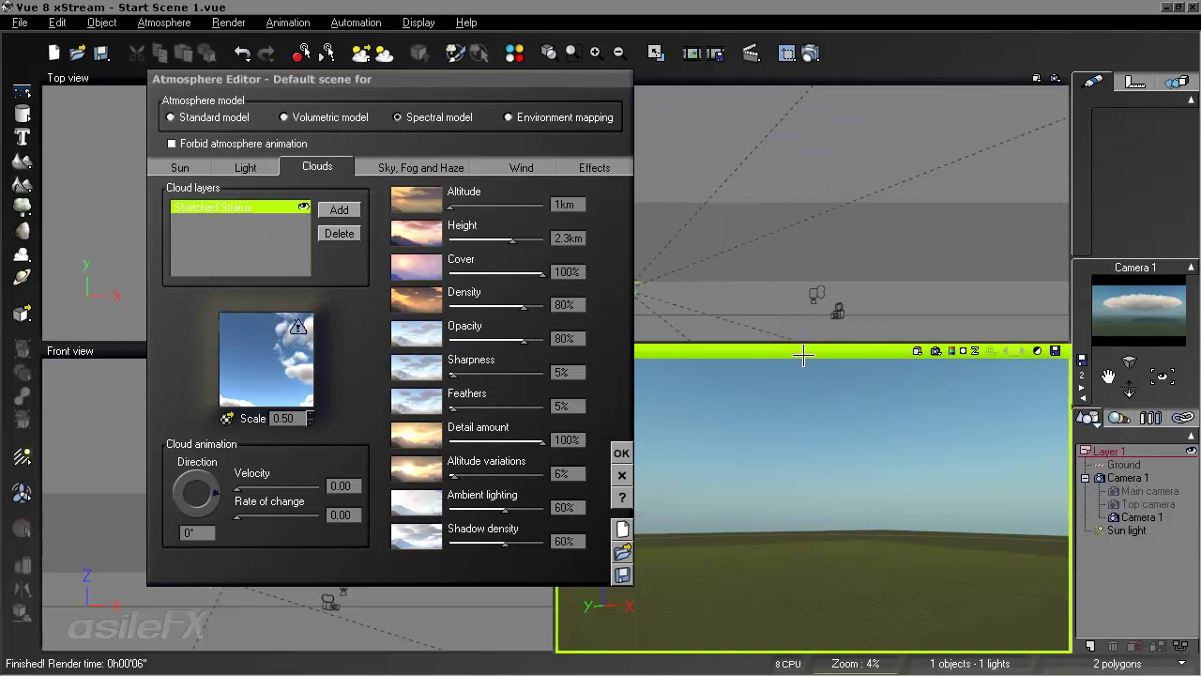
Raise the Stretched Stratus layer's Height to 8.3 km and tilt the camera to frame the taller cloud
left_click(527, 242)
right_click_drag(994, 383, 987, 417)
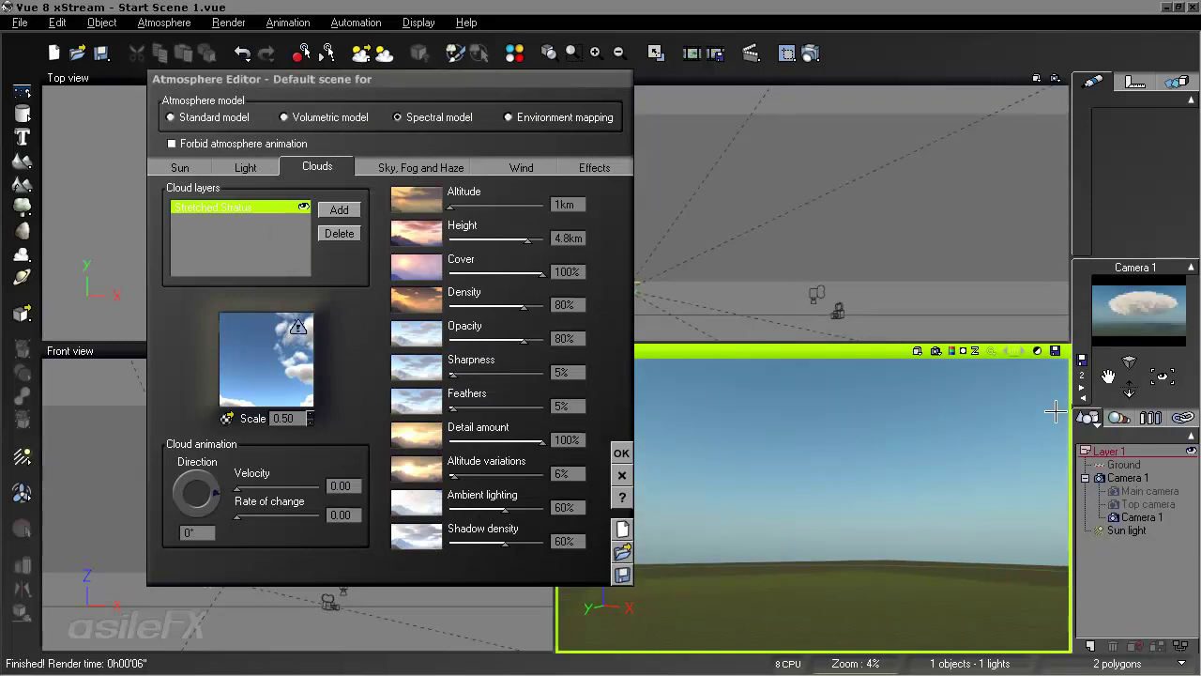
left_click(544, 239)
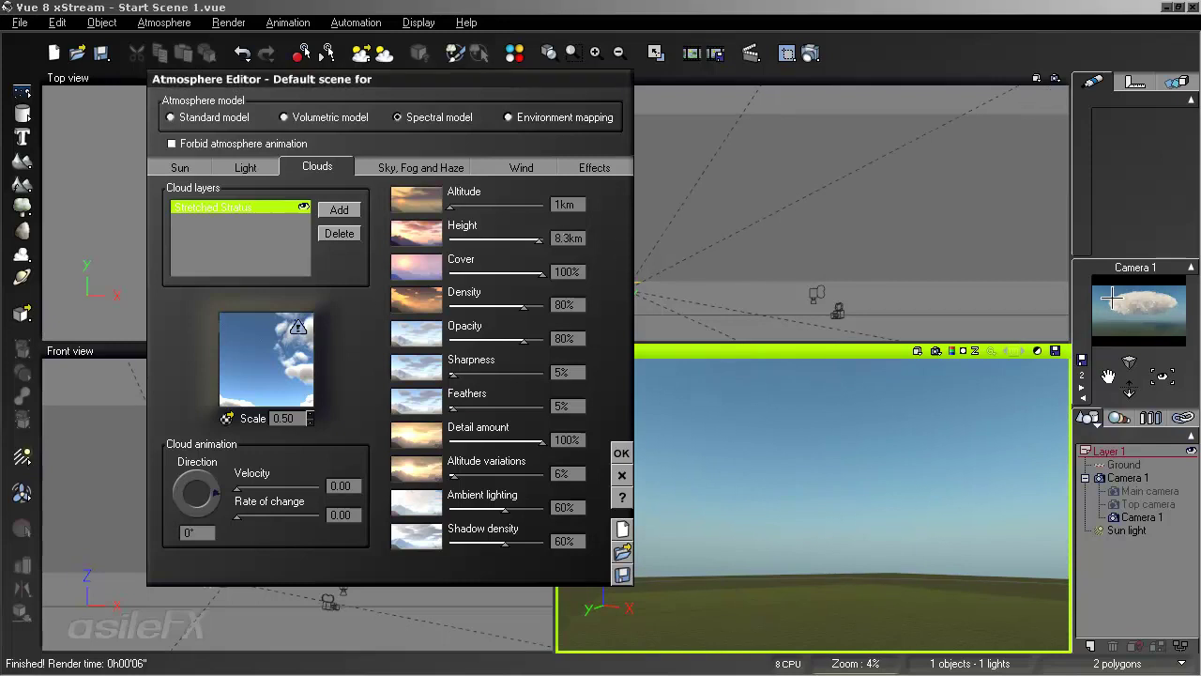
right_click_drag(979, 455, 982, 457)
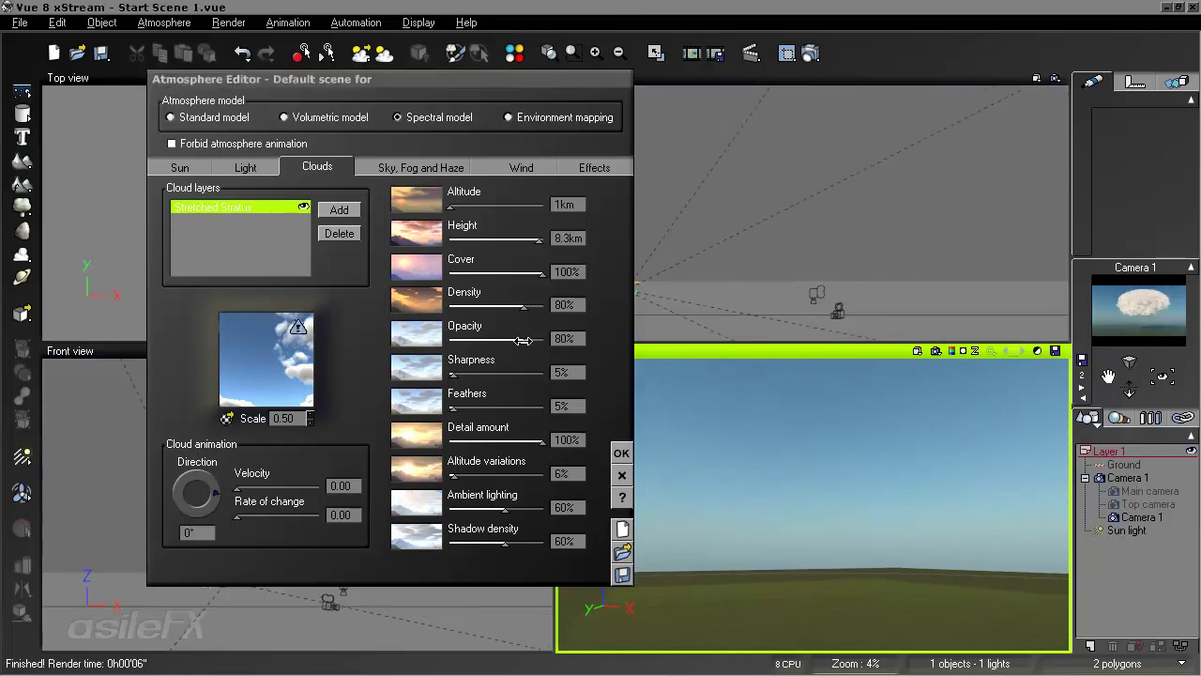
Set the cloud layer's Detail amount to 51% and run a test render of the camera view
left_click_drag(542, 440, 495, 440)
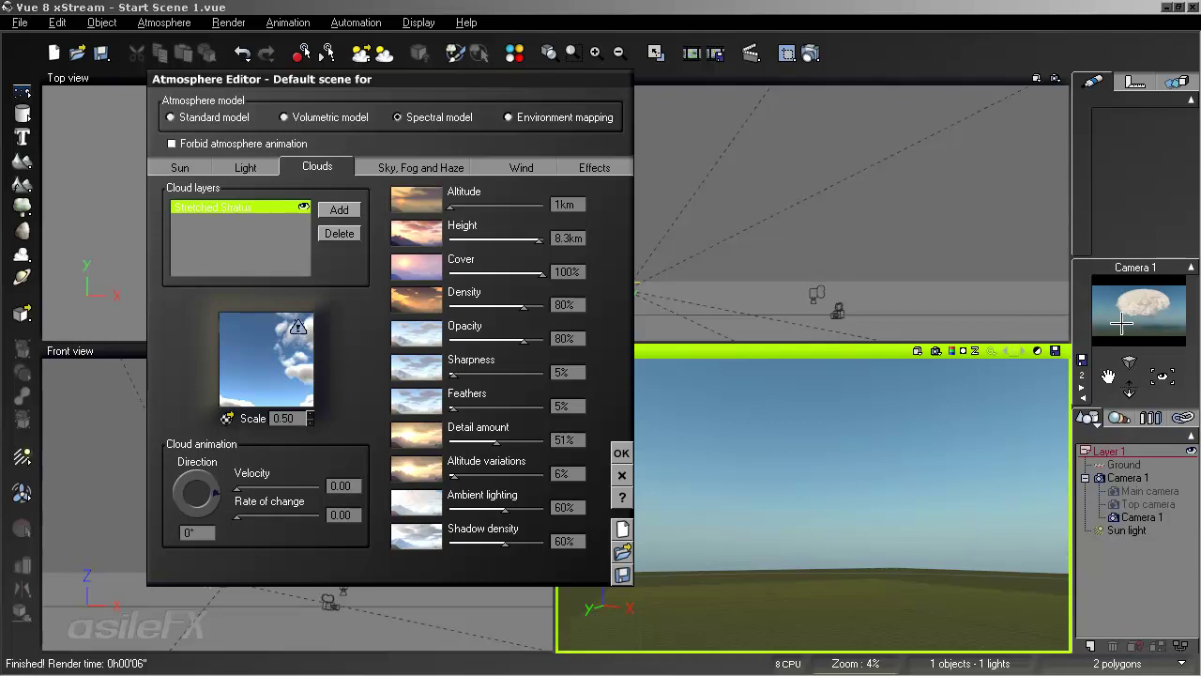
right_click_drag(907, 462, 907, 457)
left_click(810, 53)
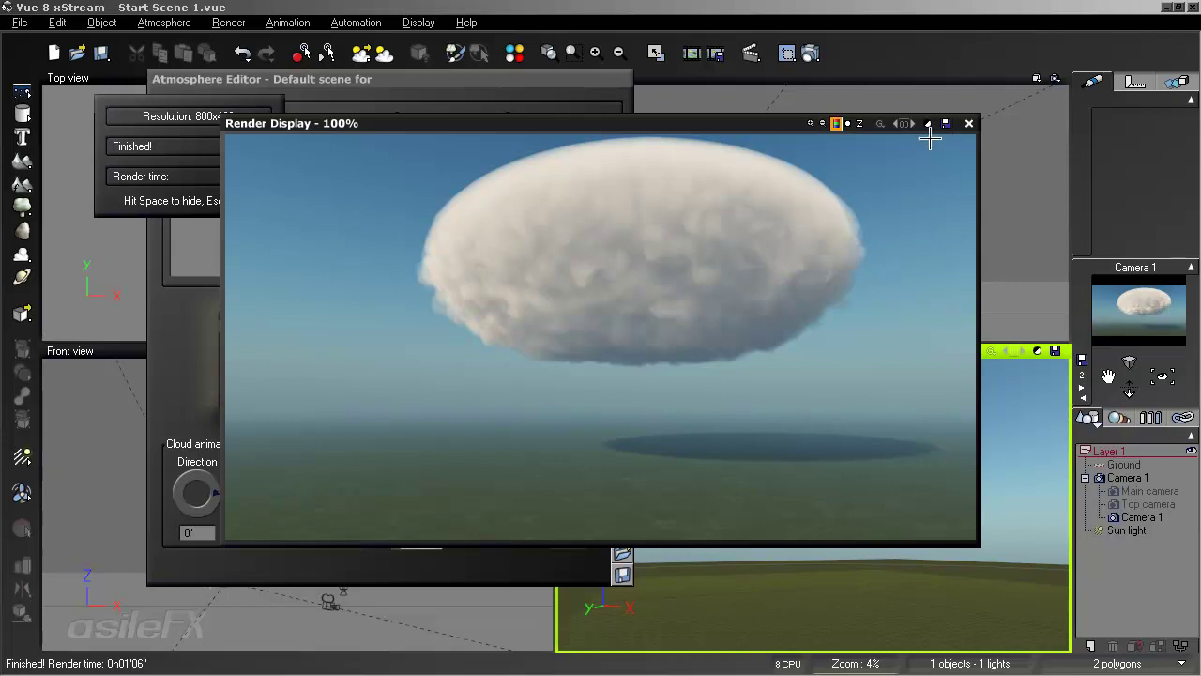
left_click(969, 123)
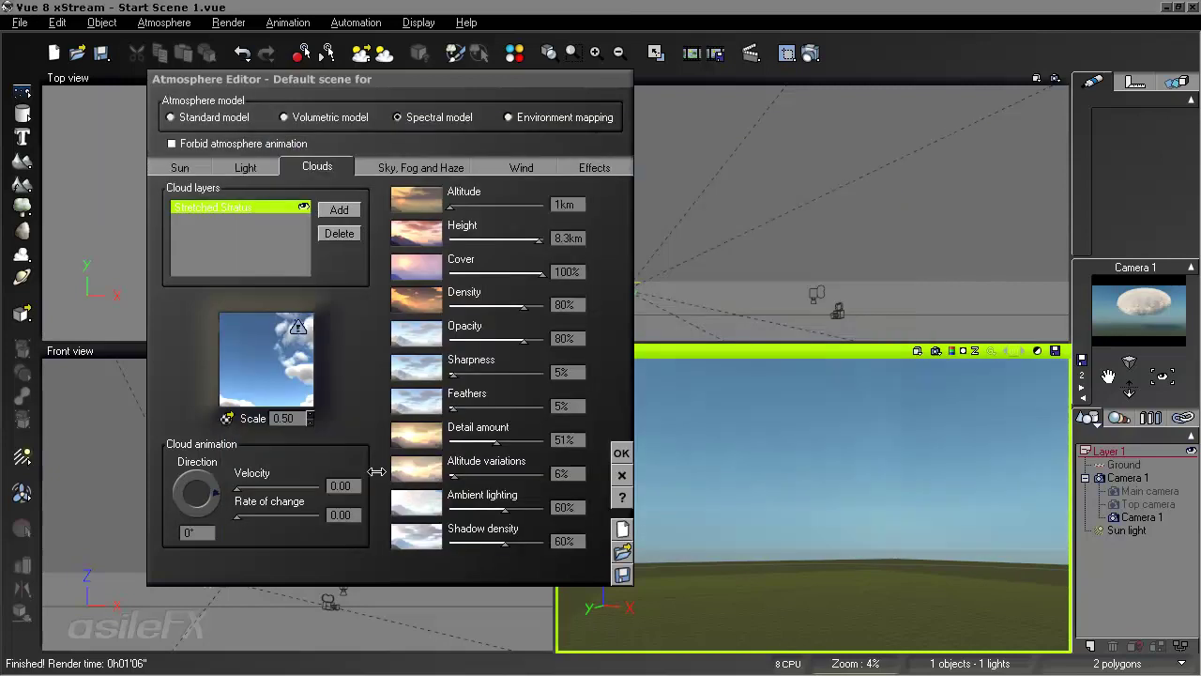
Open the Stretched Stratus cloud material for advanced editing and reposition its editor window
right_click(271, 315)
left_click(300, 327)
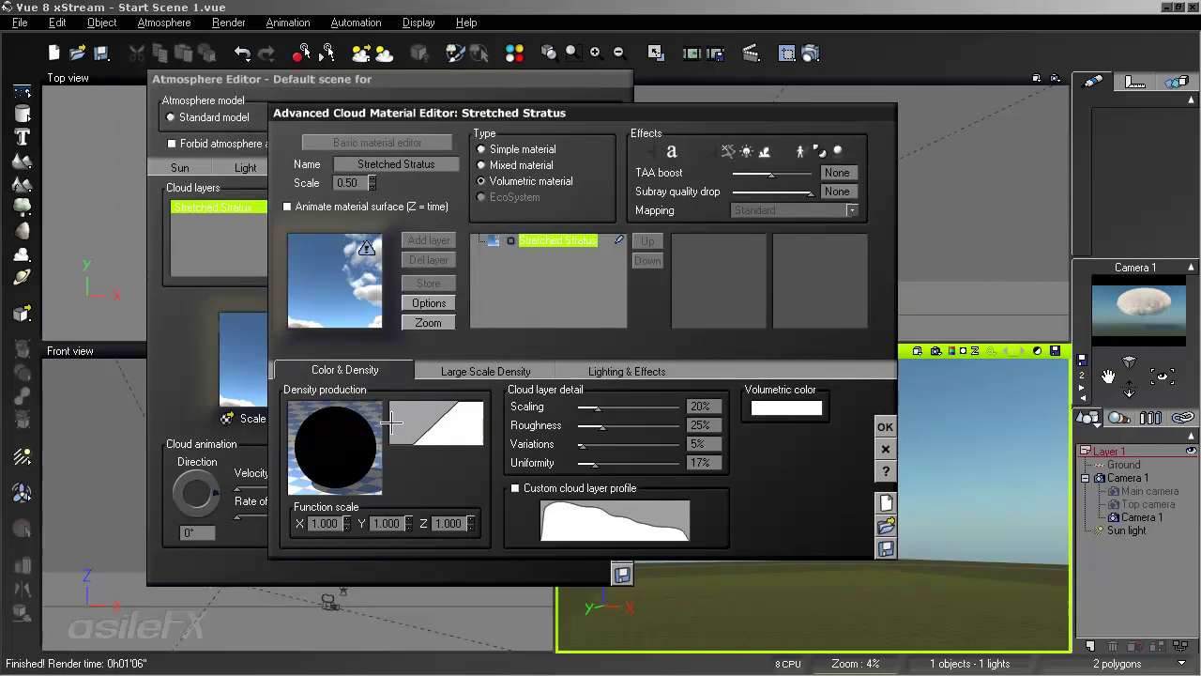
right_click(334, 437)
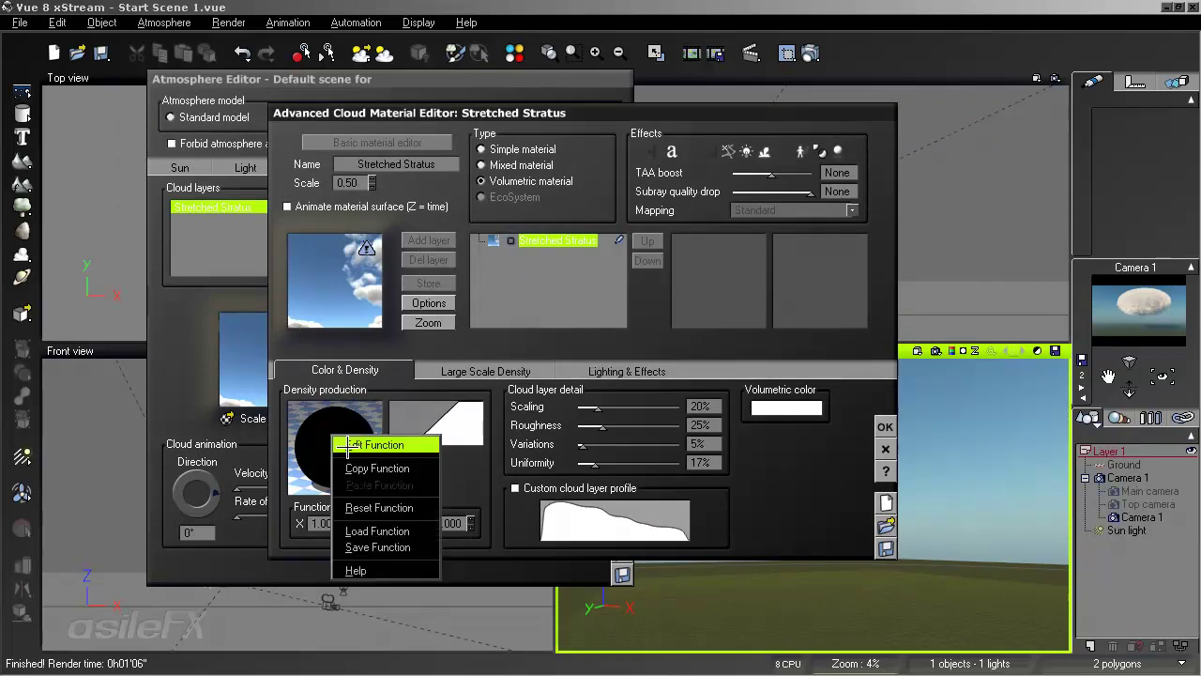
left_click(472, 459)
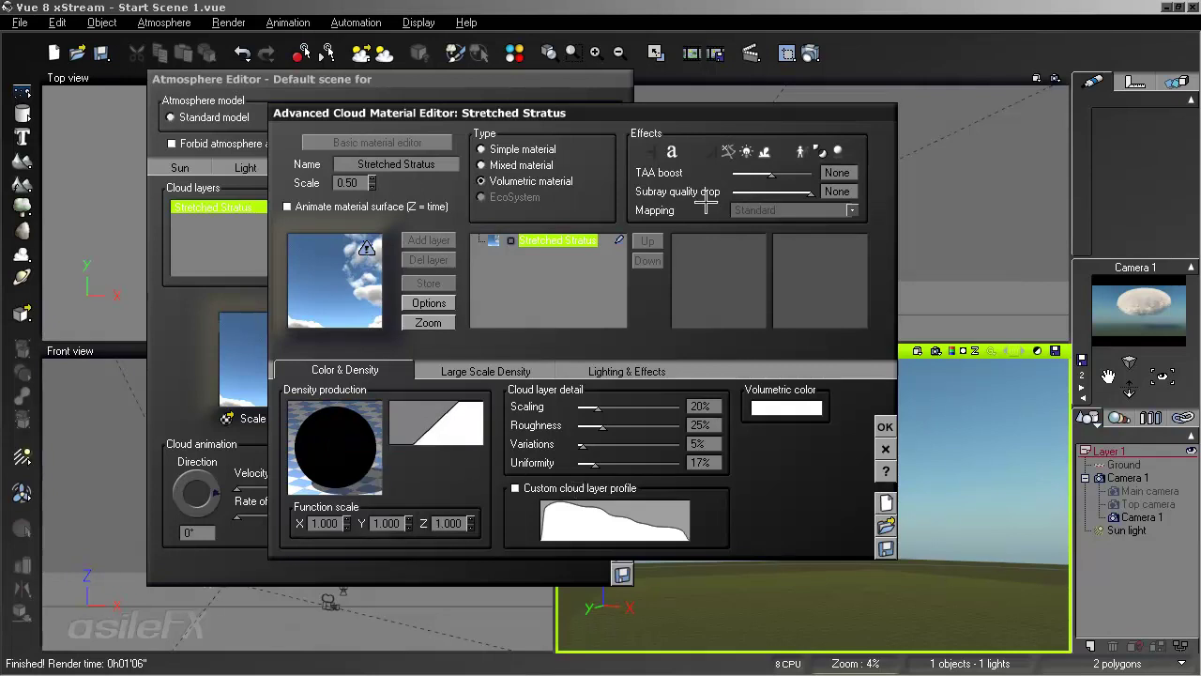
left_click_drag(637, 106, 913, 252)
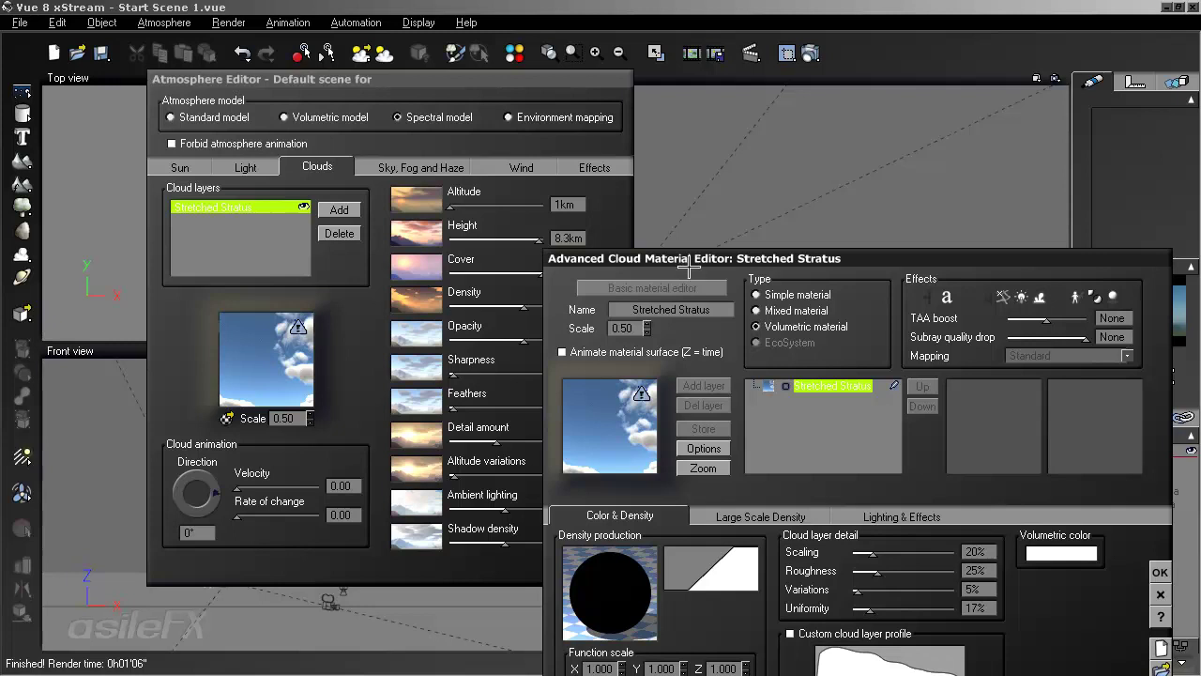
left_click_drag(690, 266, 681, 147)
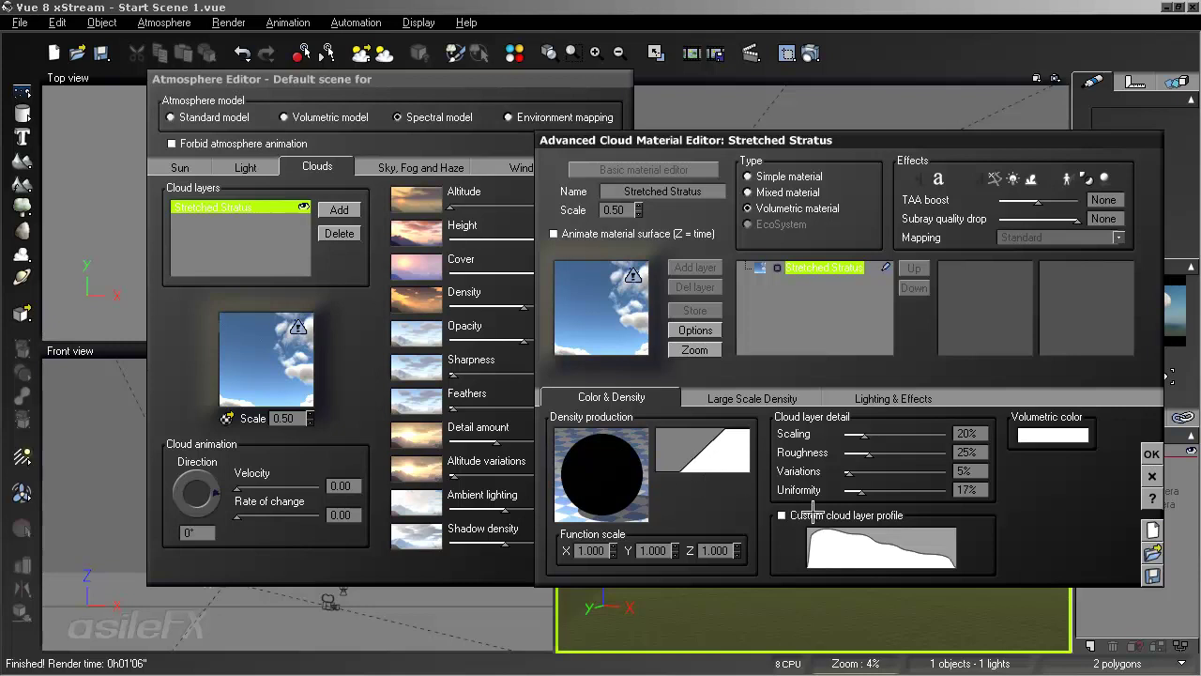
left_click_drag(847, 142, 611, 104)
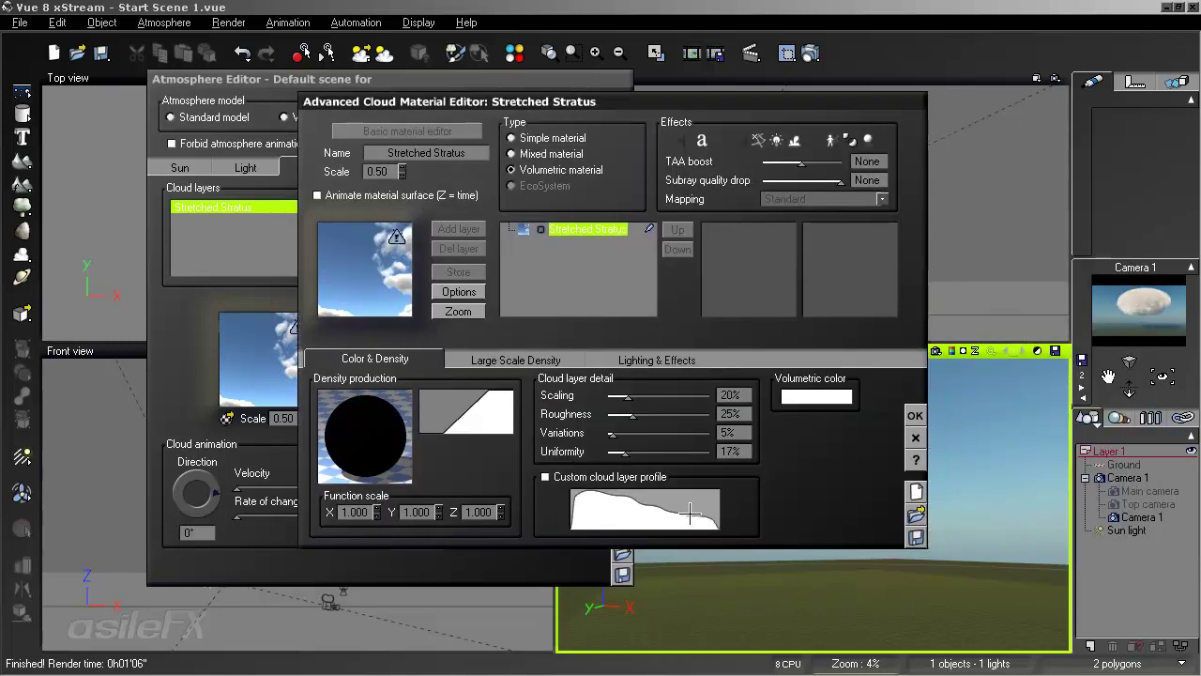
Enable the custom cloud layer profile, reset its filter and start a quick preview of the camera view
left_click(545, 476)
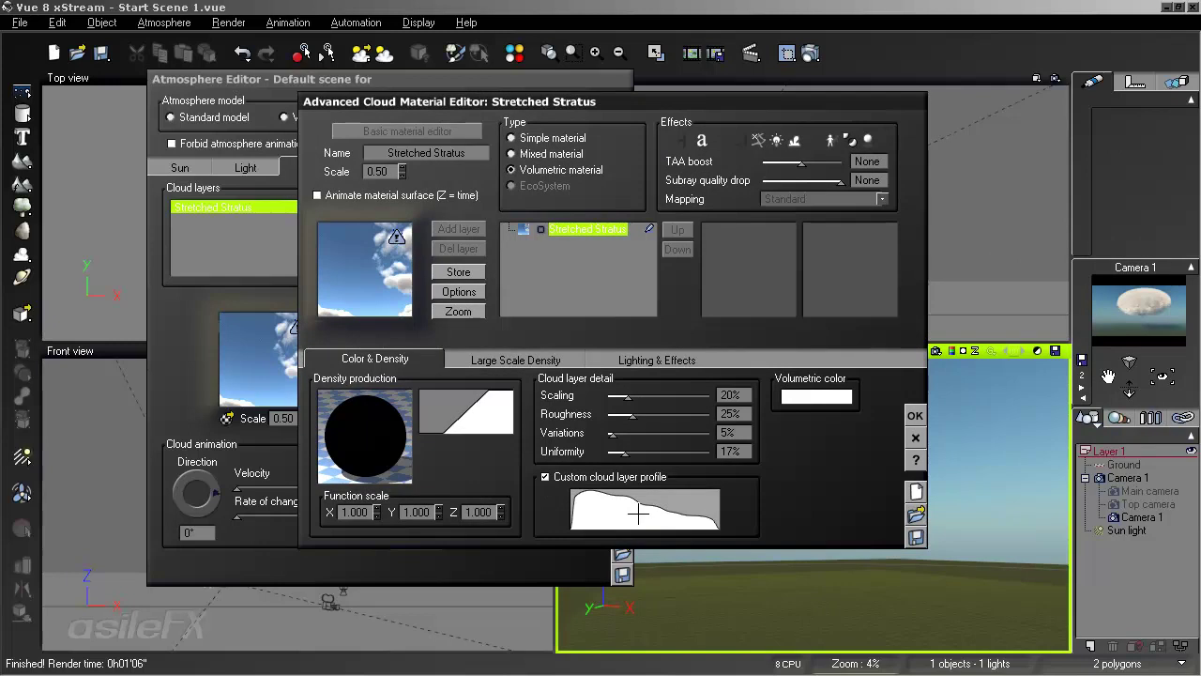
right_click(638, 511)
left_click(705, 574)
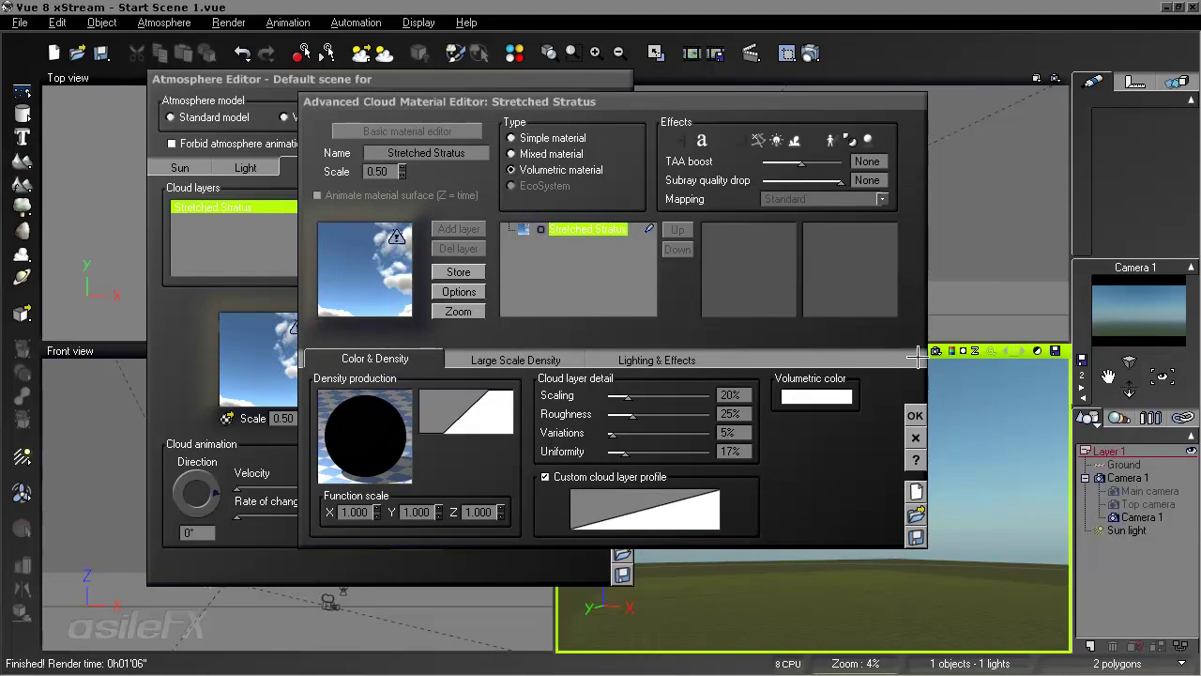
left_click(951, 351)
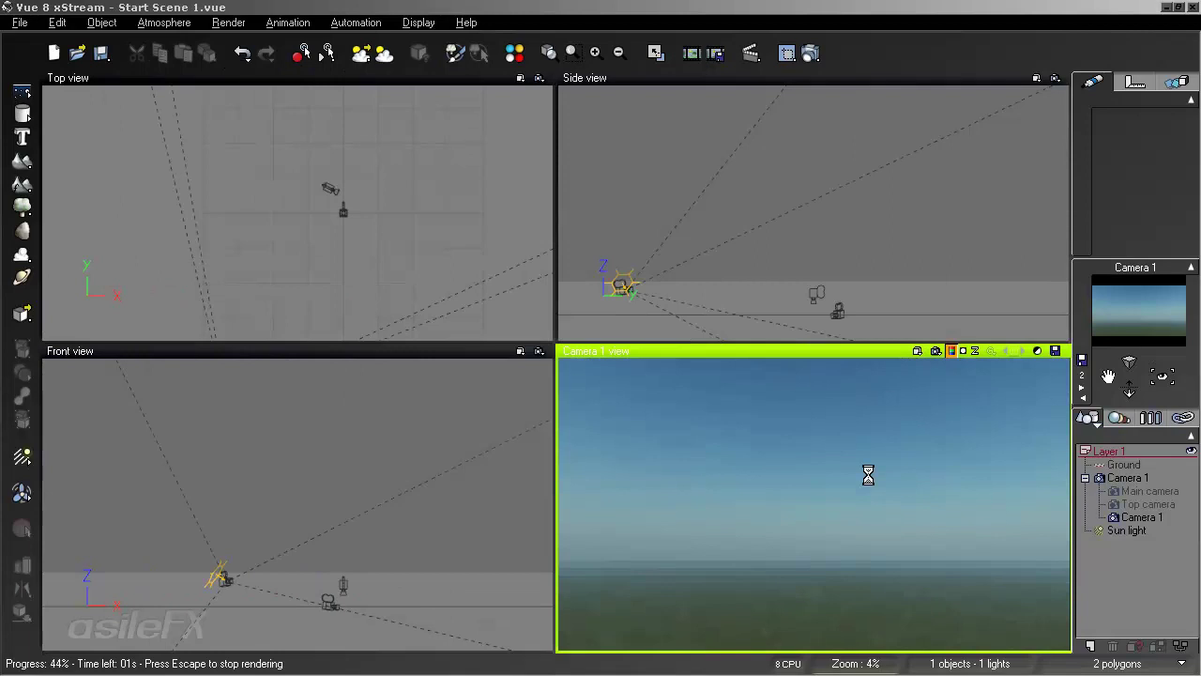
key("Escape")
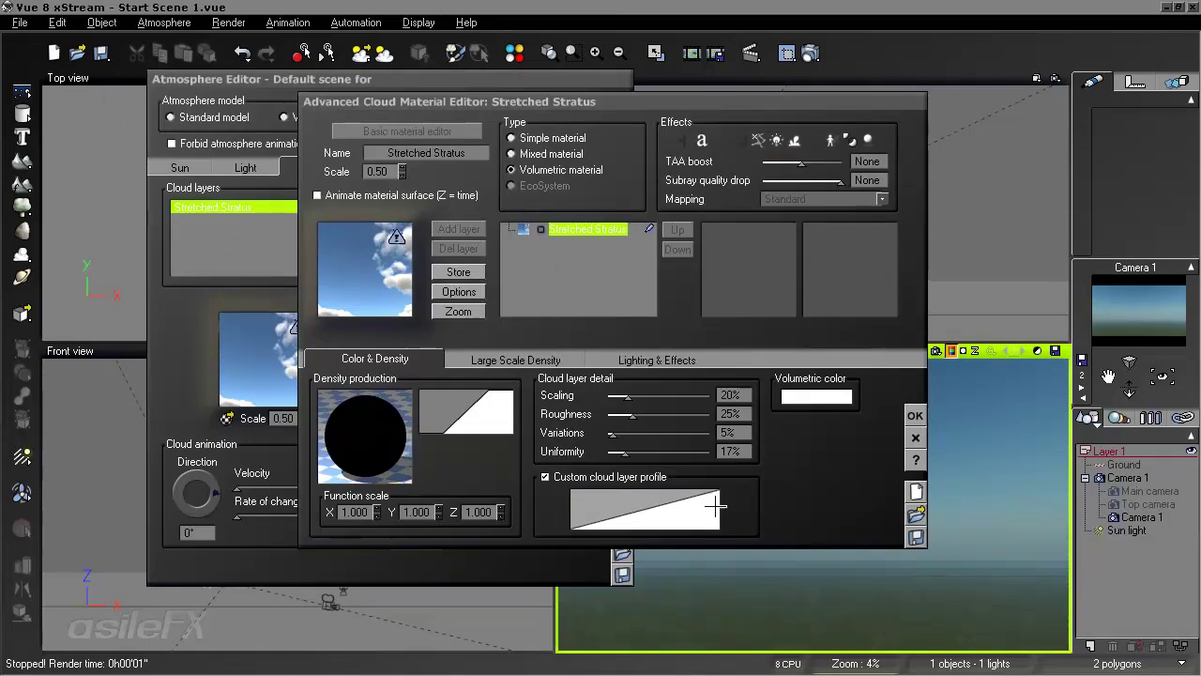
Raise the cloud profile's keypoint at X -1 to Y 1, accept the profile and render a preview of the camera view
right_click(638, 501)
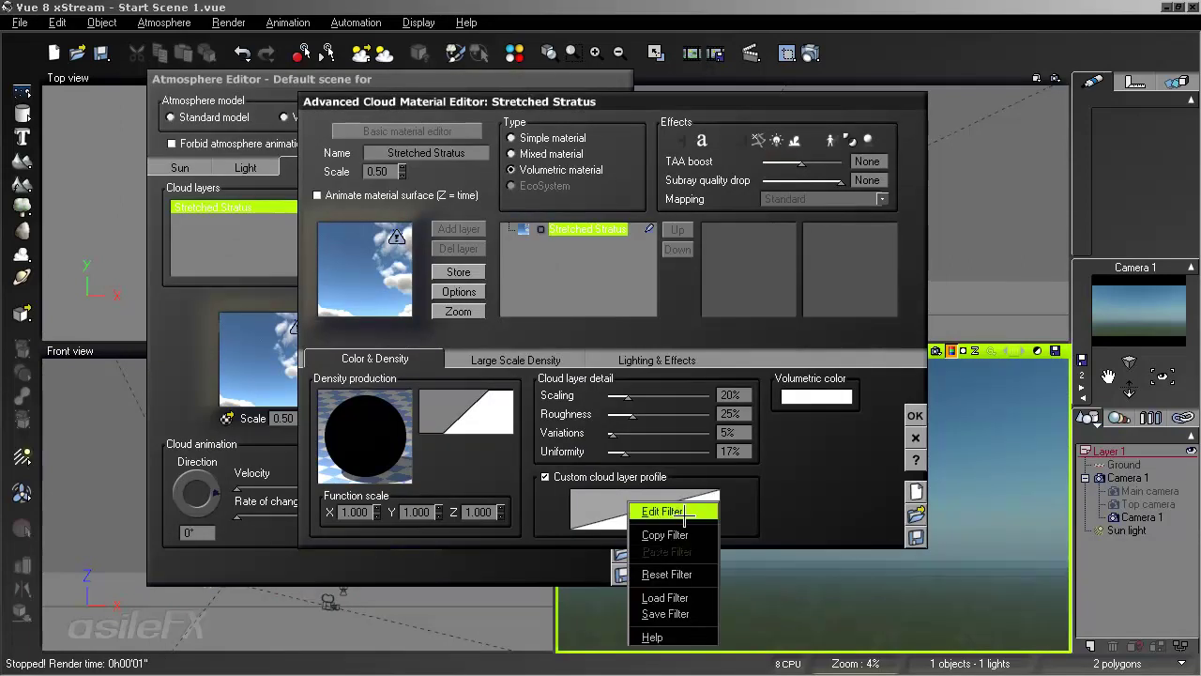
left_click(666, 511)
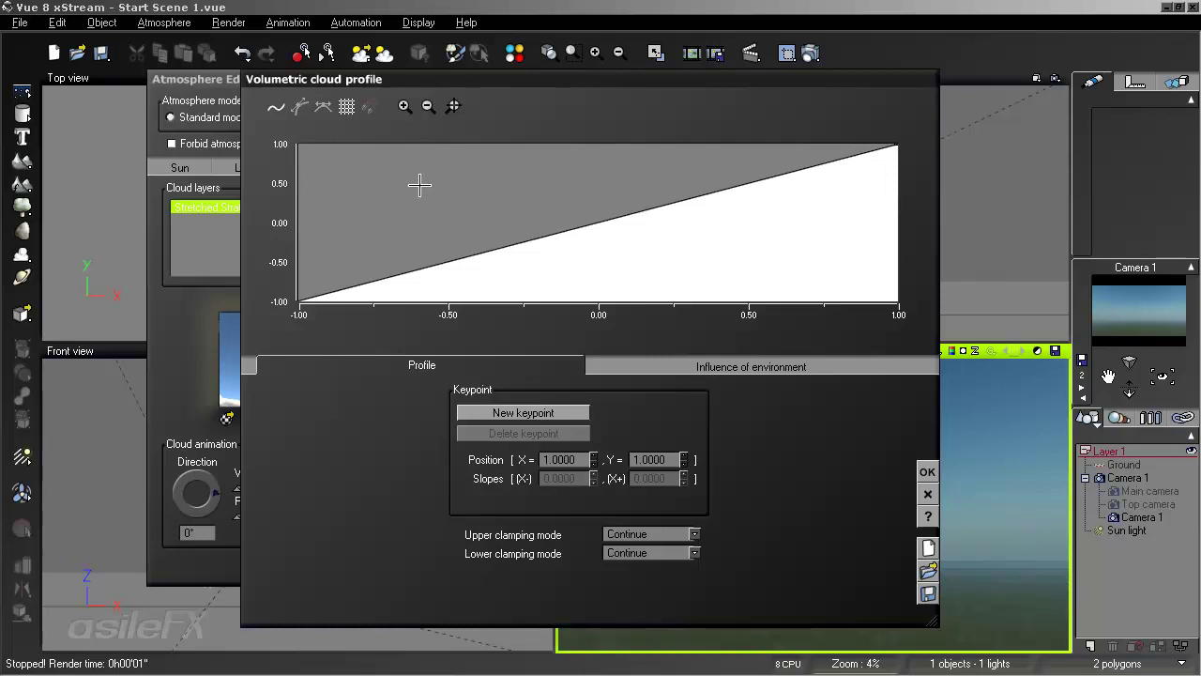
left_click_drag(418, 185, 70, 146)
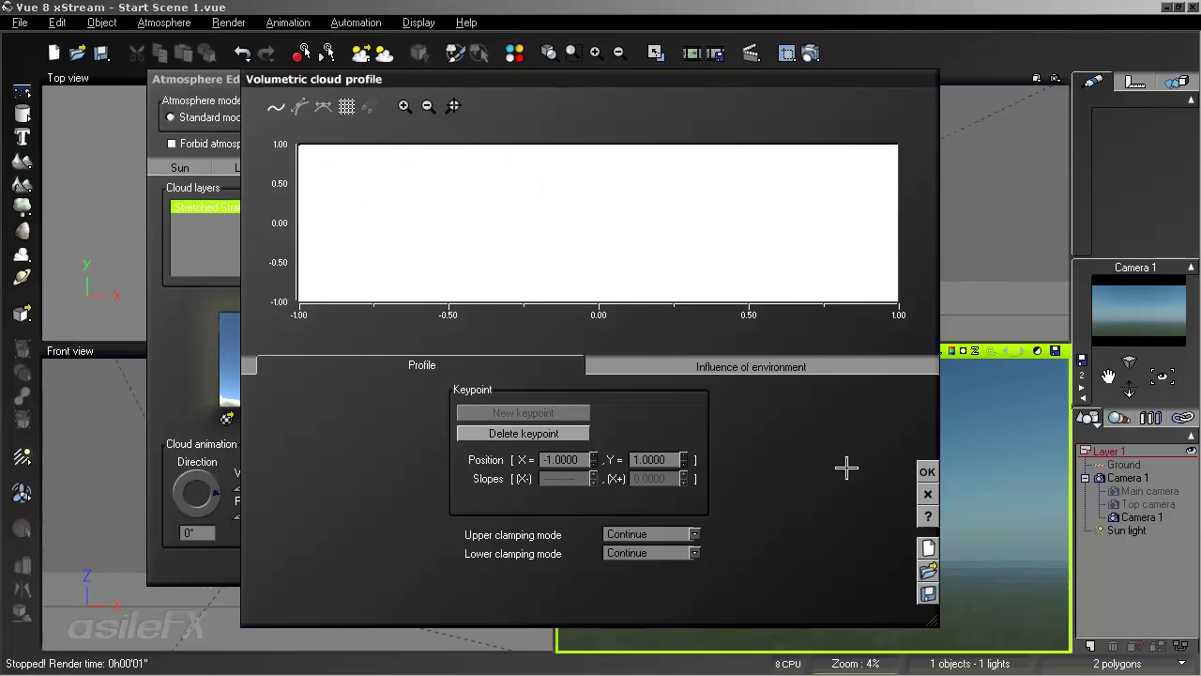
left_click(927, 471)
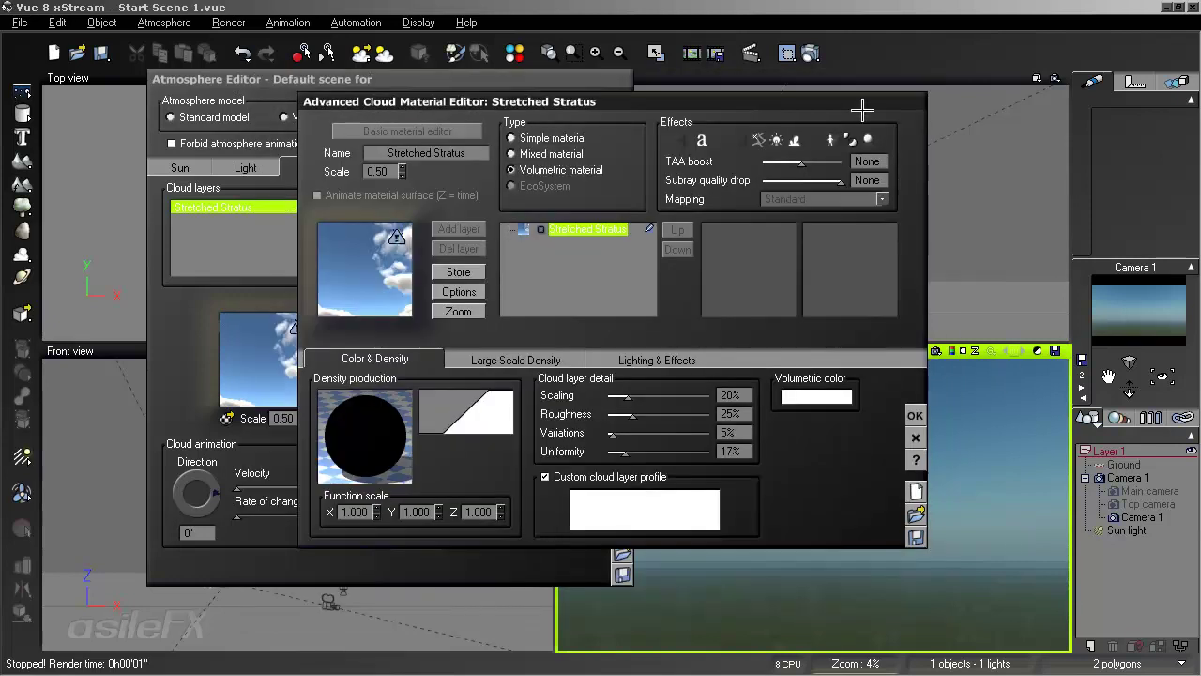
left_click_drag(863, 110, 736, 99)
left_click(937, 353)
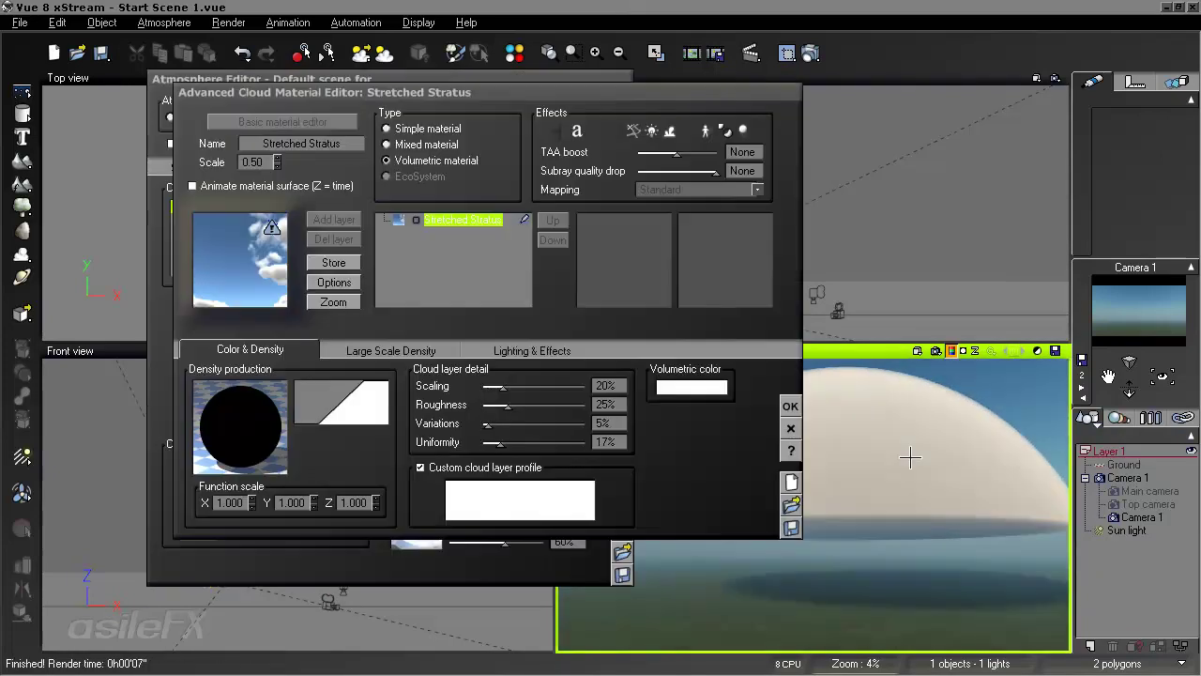
left_click_drag(708, 92, 550, 69)
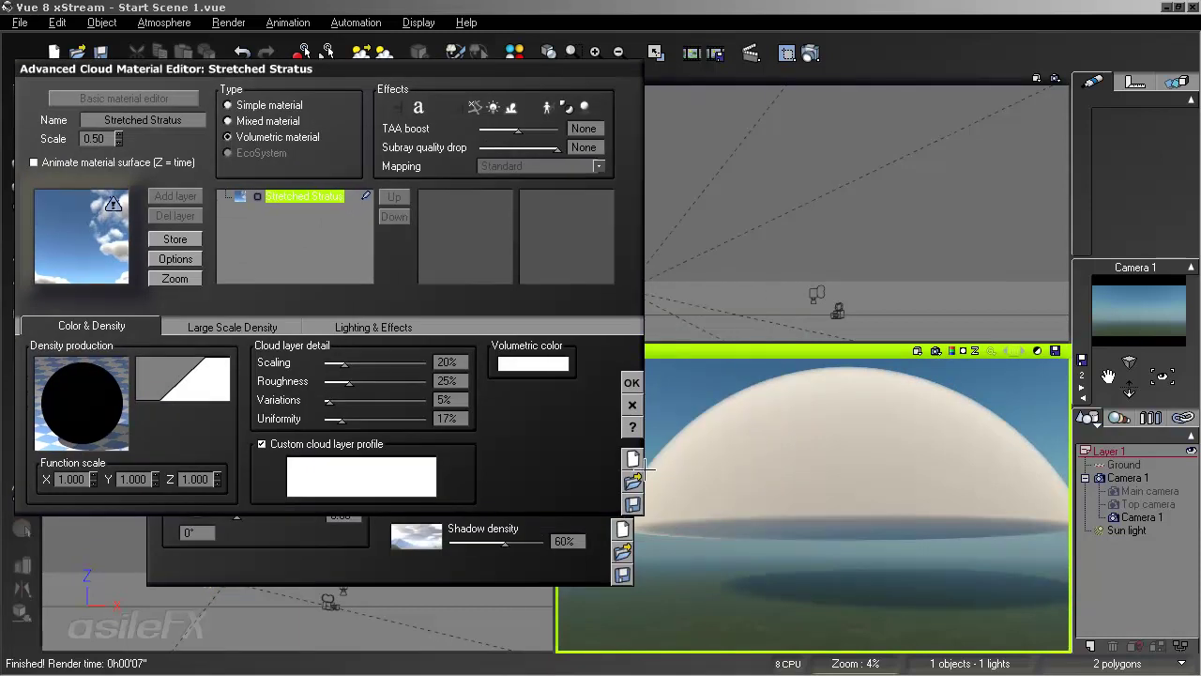
Cut a notch into the cloud profile with keypoints at about X -0.87, Y 0.07 and X -0.78, Y 1, and preview the accepted profile
left_click(320, 469)
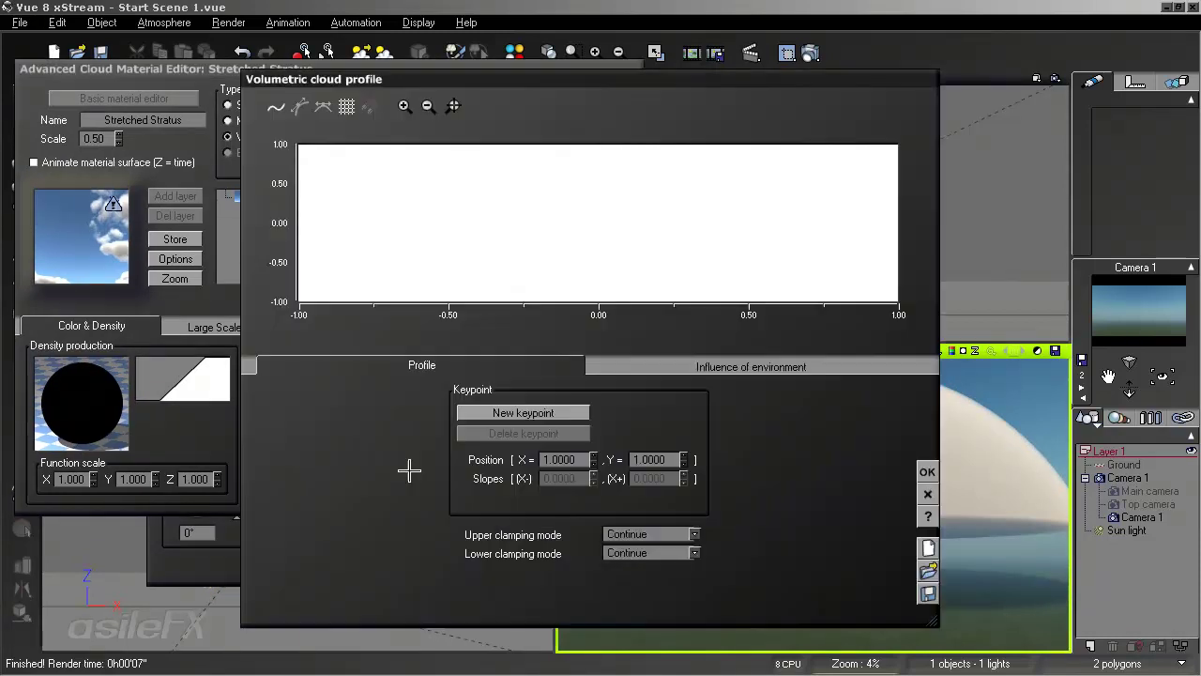
left_click(353, 239)
left_click(389, 150)
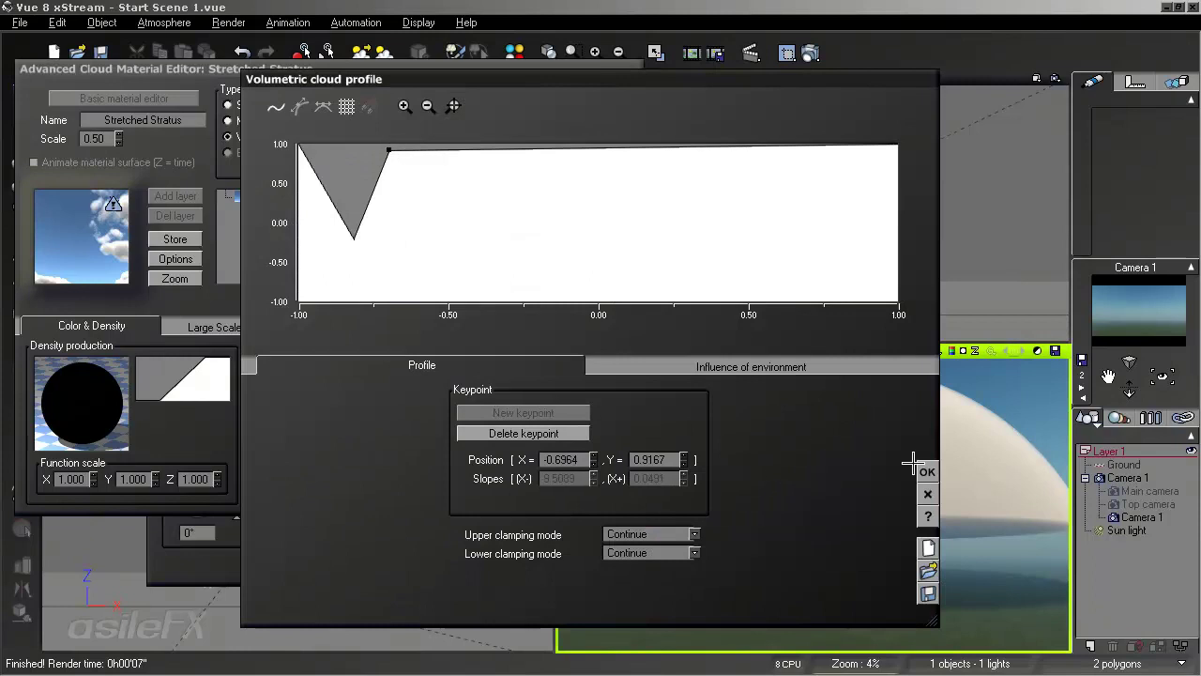
left_click_drag(388, 150, 364, 145)
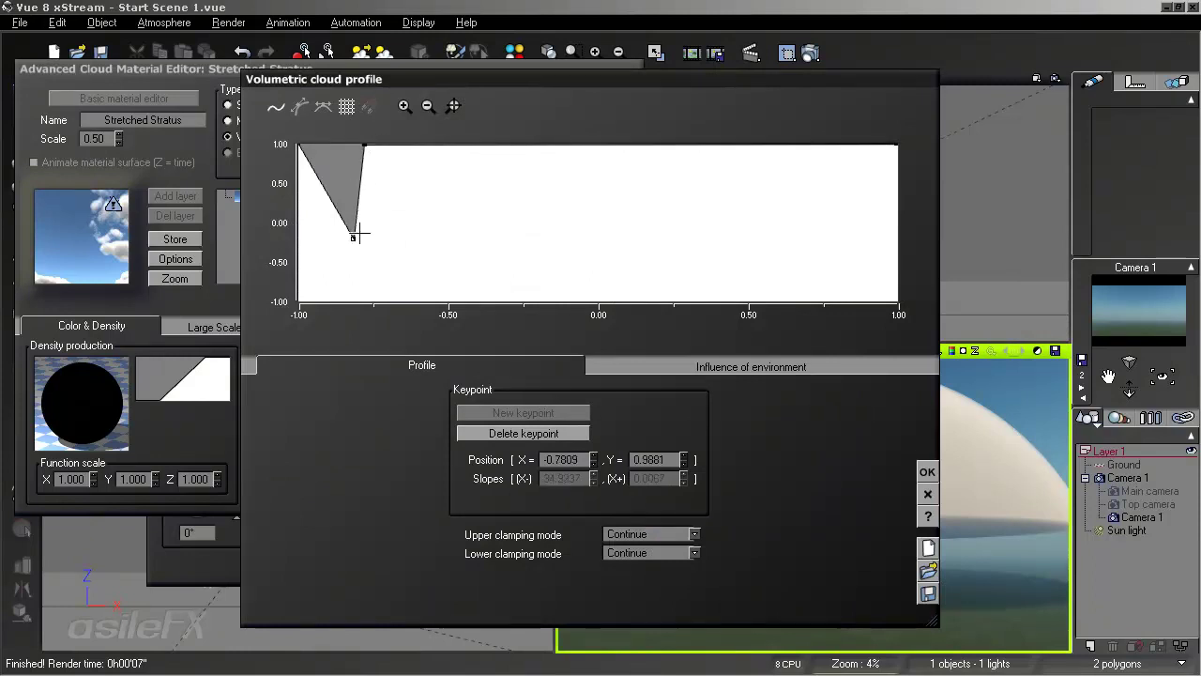
left_click_drag(354, 239, 339, 217)
left_click(365, 133)
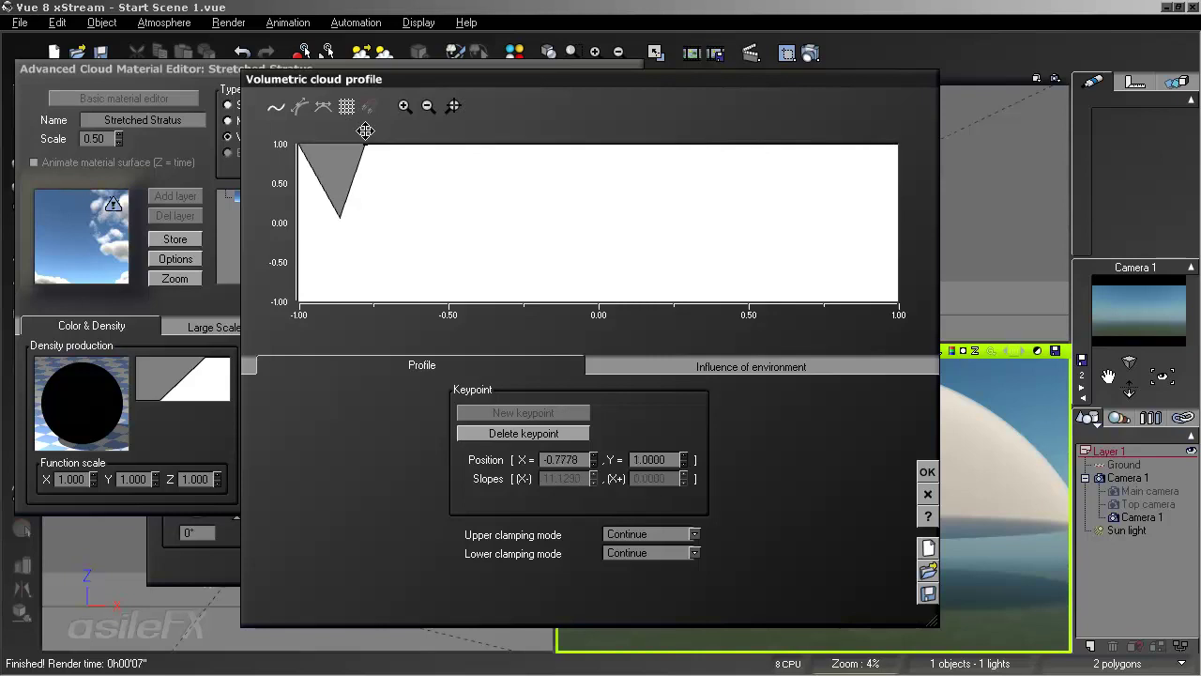
left_click(927, 471)
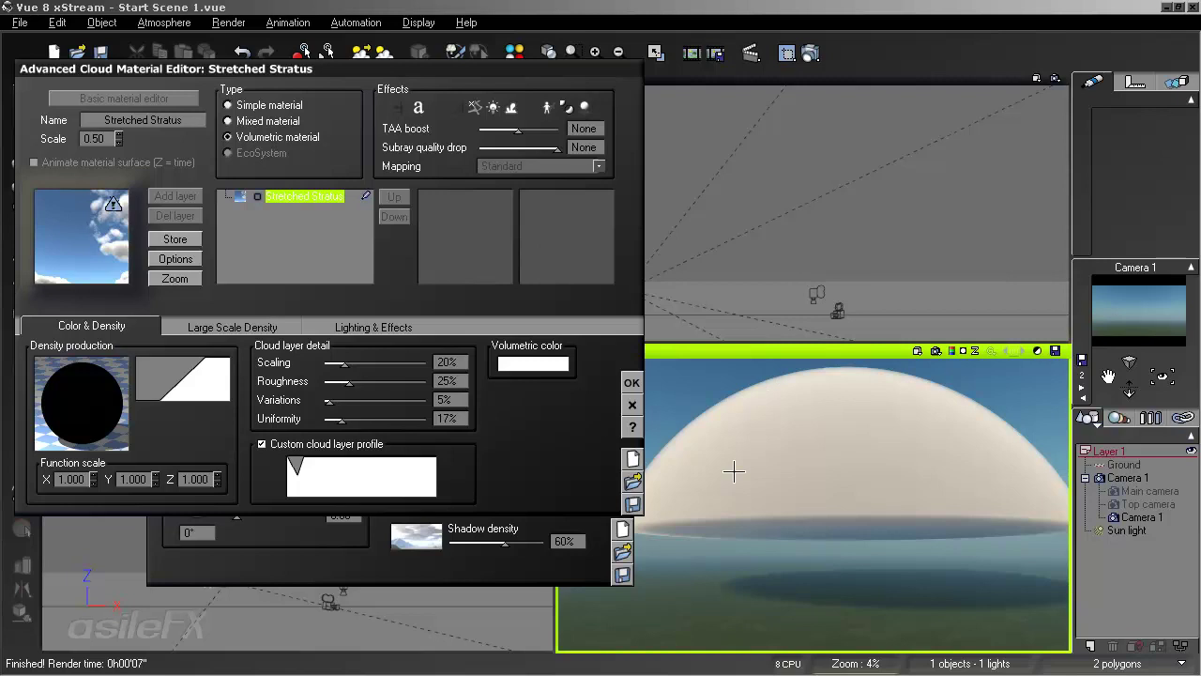
left_click(936, 352)
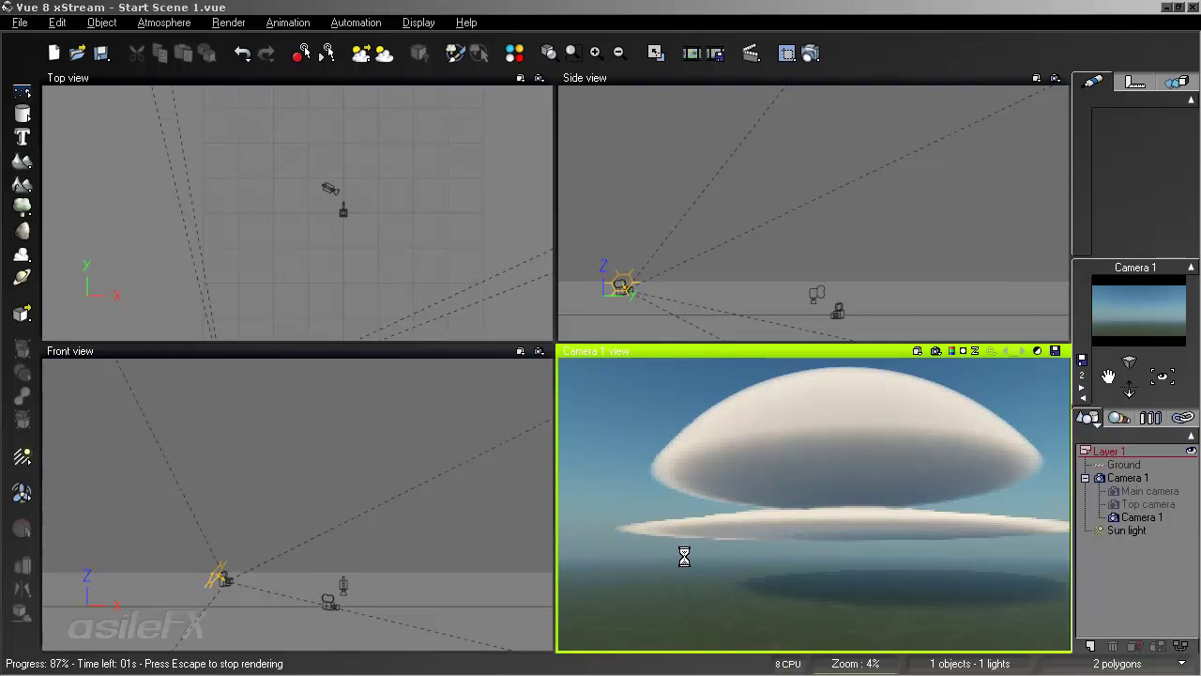
double_click(769, 517)
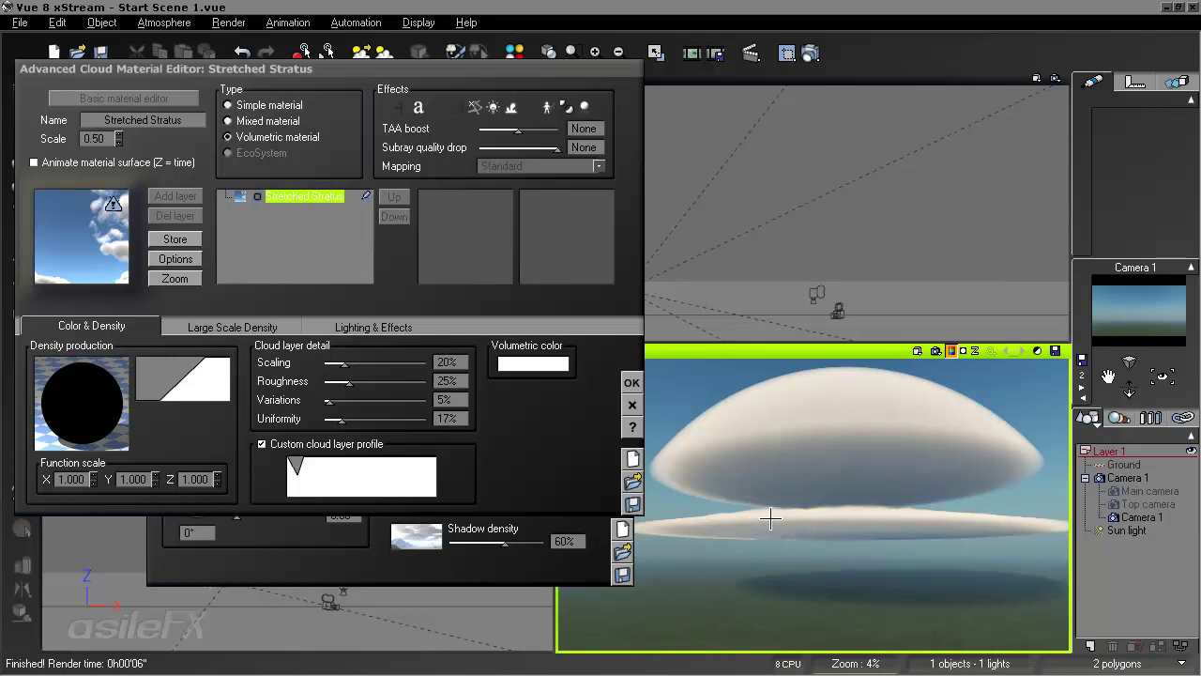
Move the profile's notch keypoint to about X -0.90, Y 0.48, accept the profile and render the camera view preview
right_click(394, 464)
left_click(411, 475)
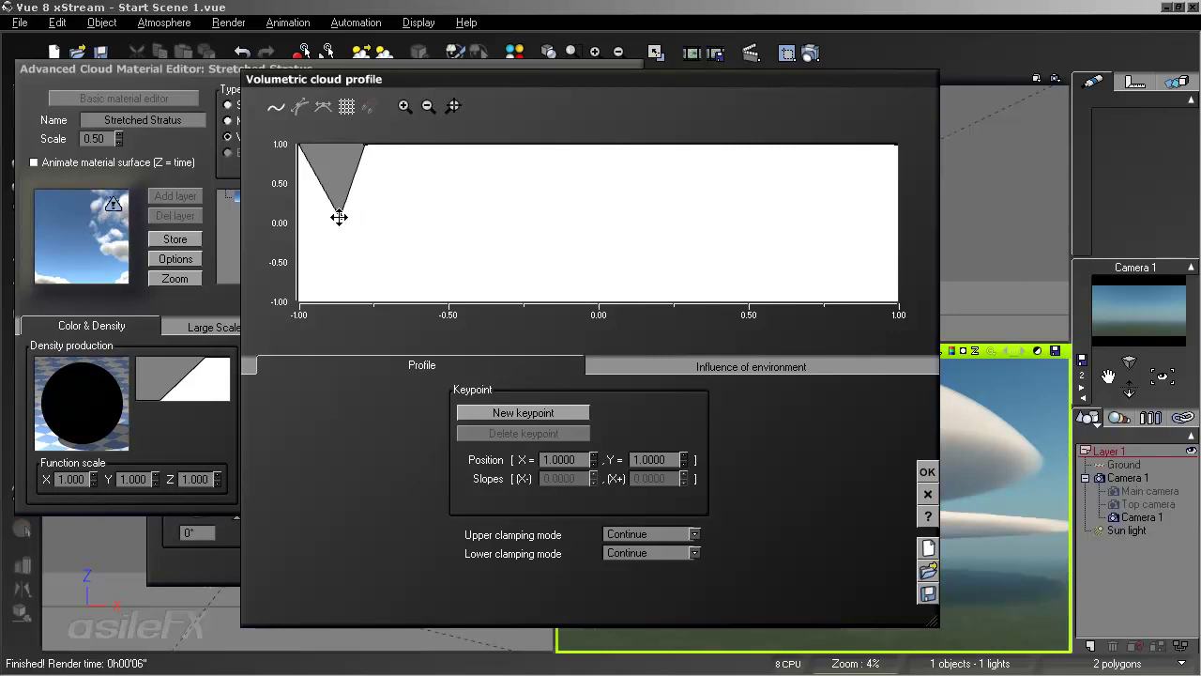
left_click_drag(874, 84, 734, 88)
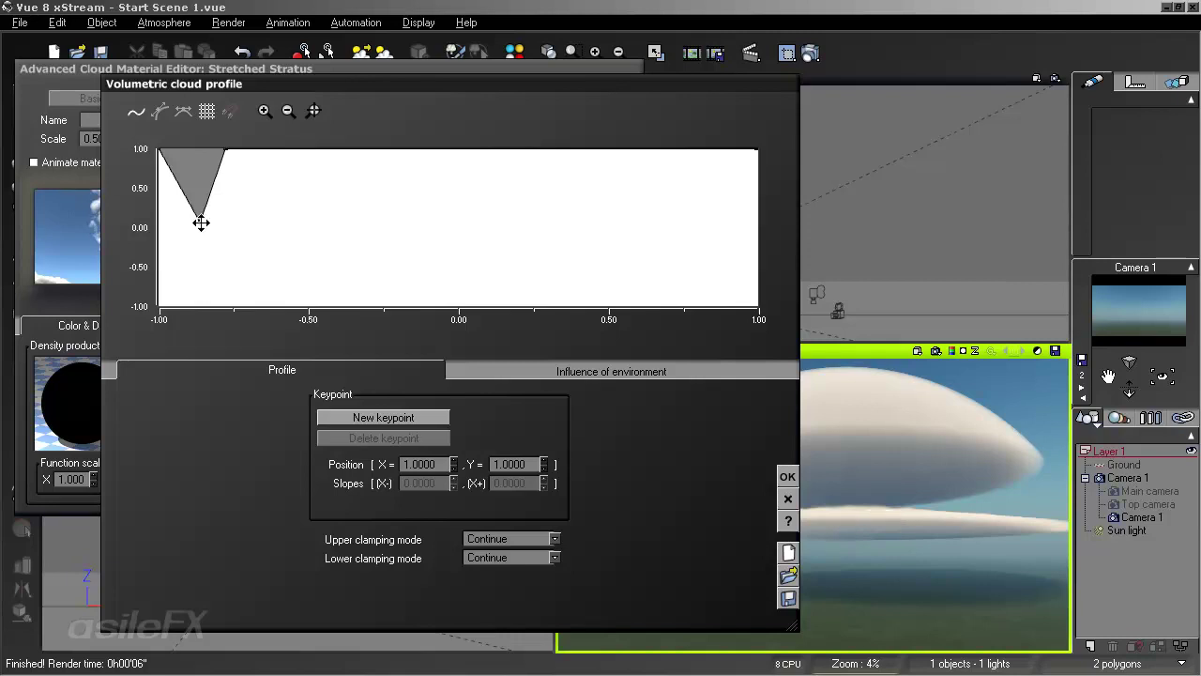
left_click_drag(201, 222, 189, 187)
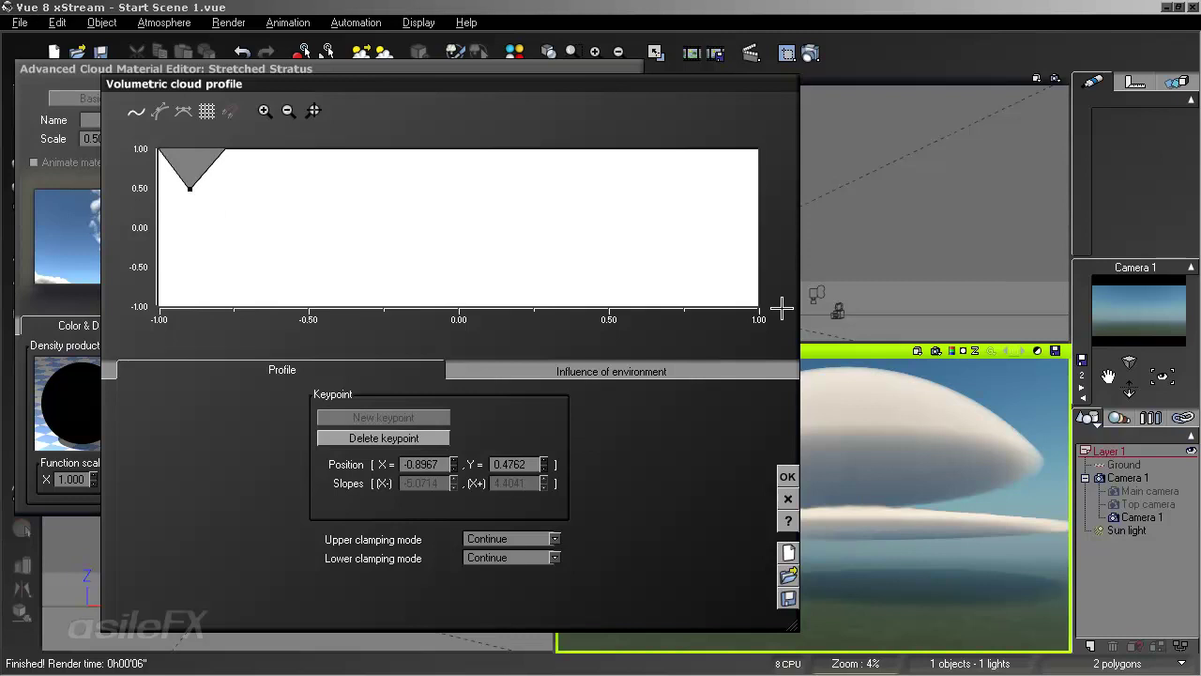
left_click(787, 476)
key("Return")
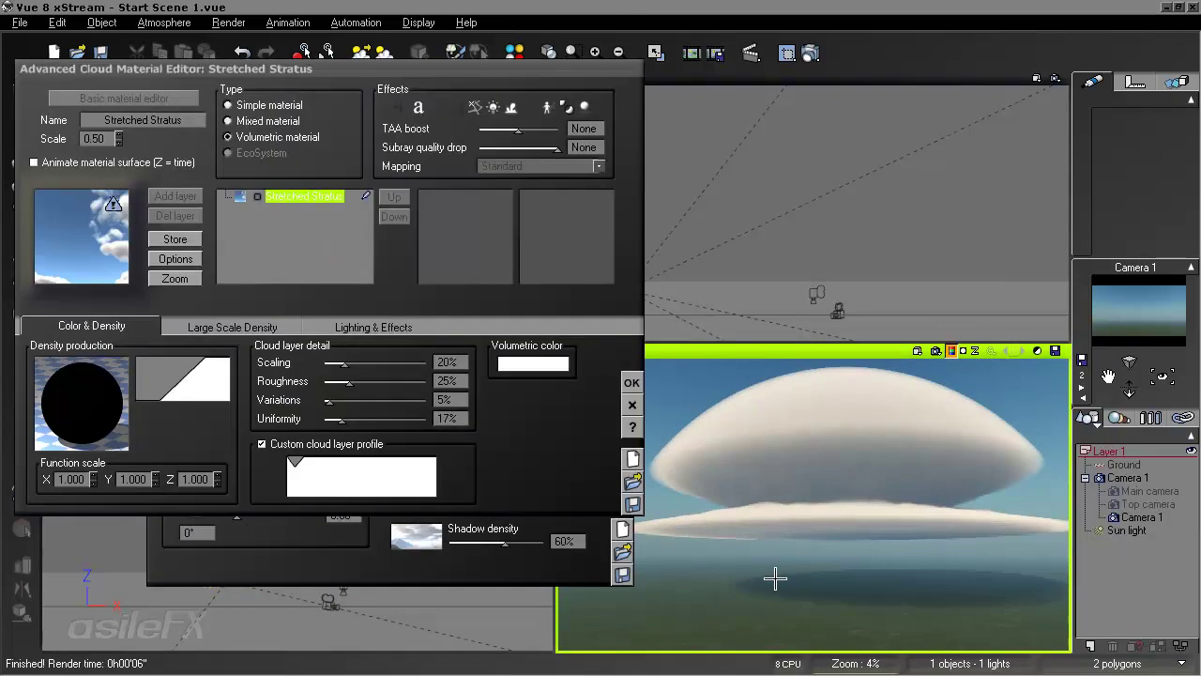
Review the custom cloud profile, accept the material and examine the cloud layer's vertical extent in the front view
double_click(347, 475)
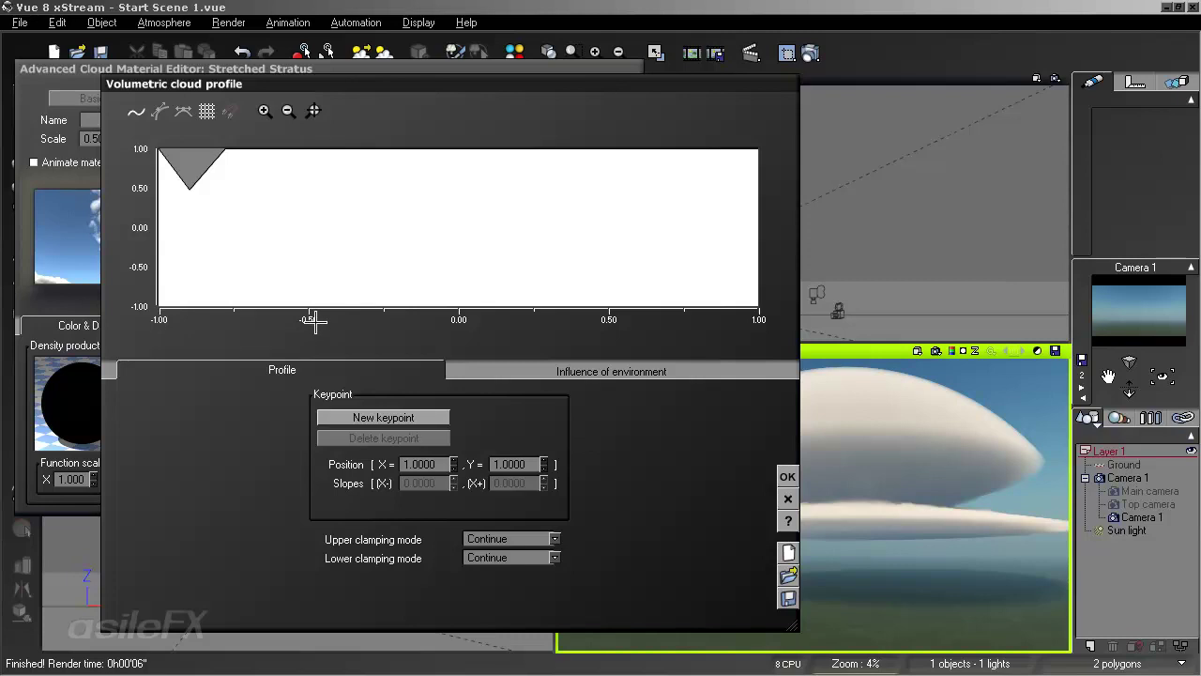
left_click(787, 476)
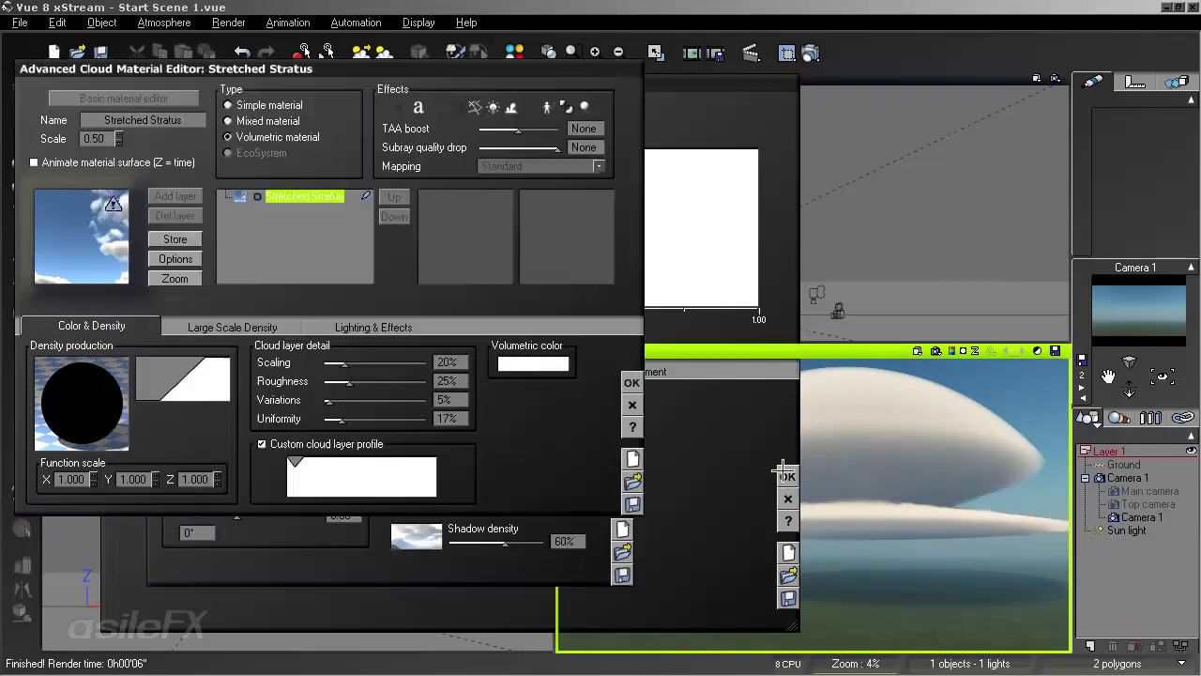
left_click(631, 382)
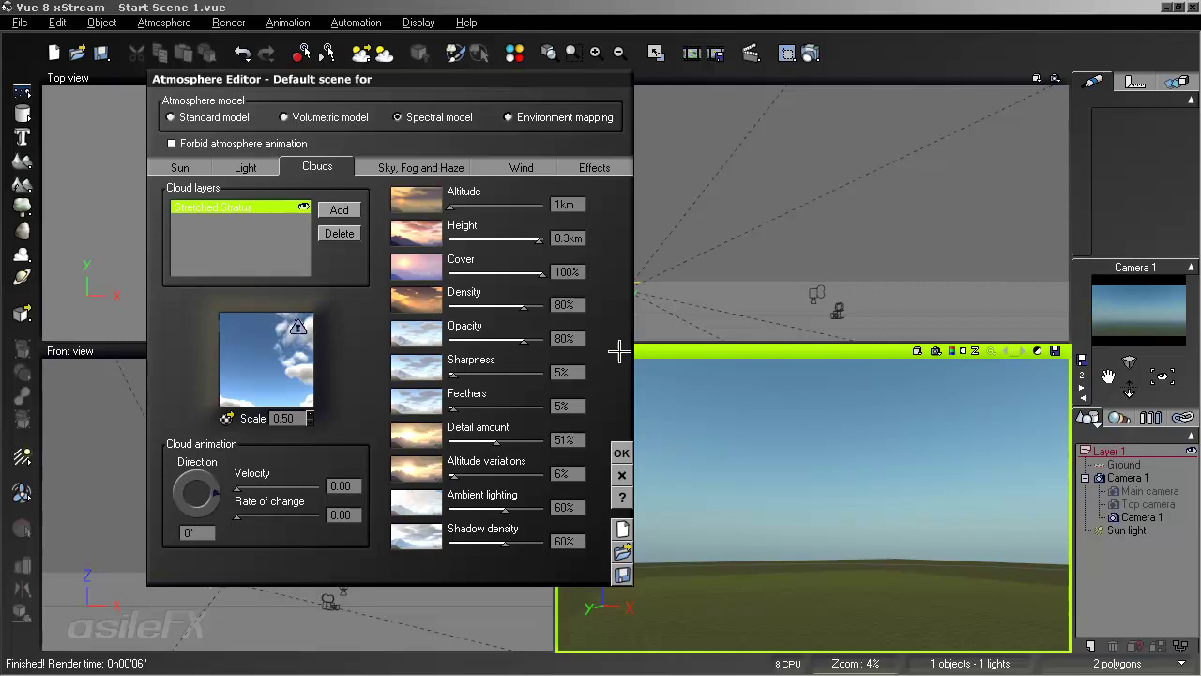
right_click_drag(82, 478, 51, 563)
scroll(75, 547, "down", 3)
scroll(78, 548, "up", 2)
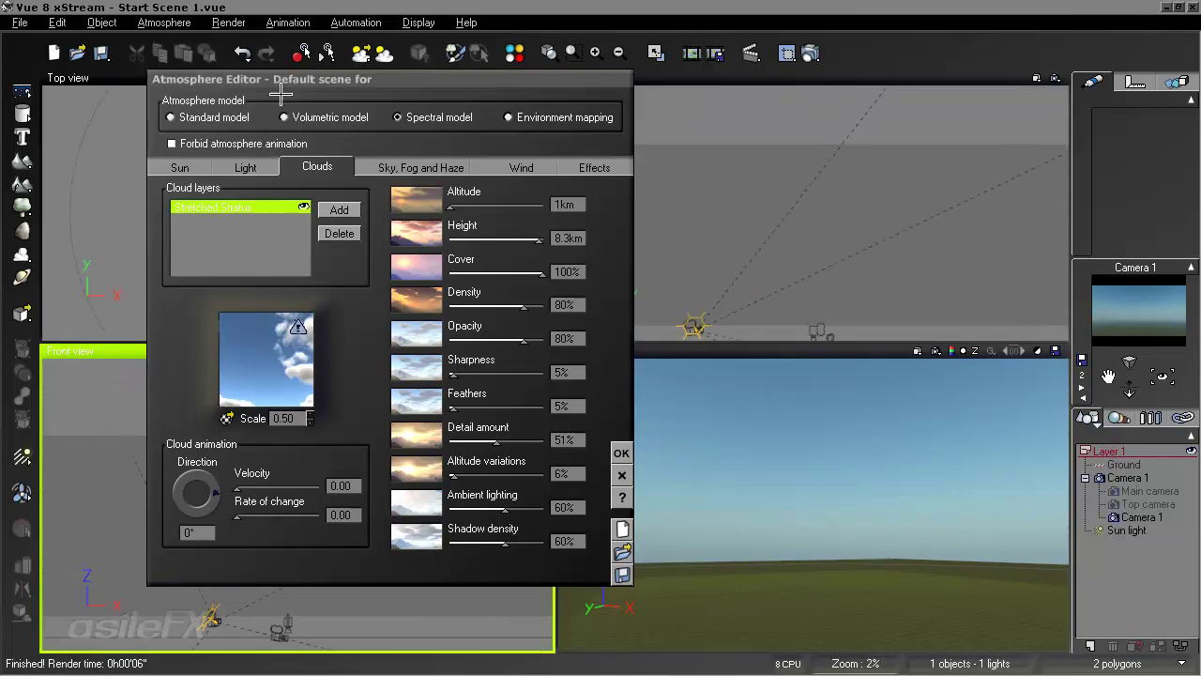
left_click_drag(301, 85, 739, 114)
right_click_drag(324, 461, 335, 405)
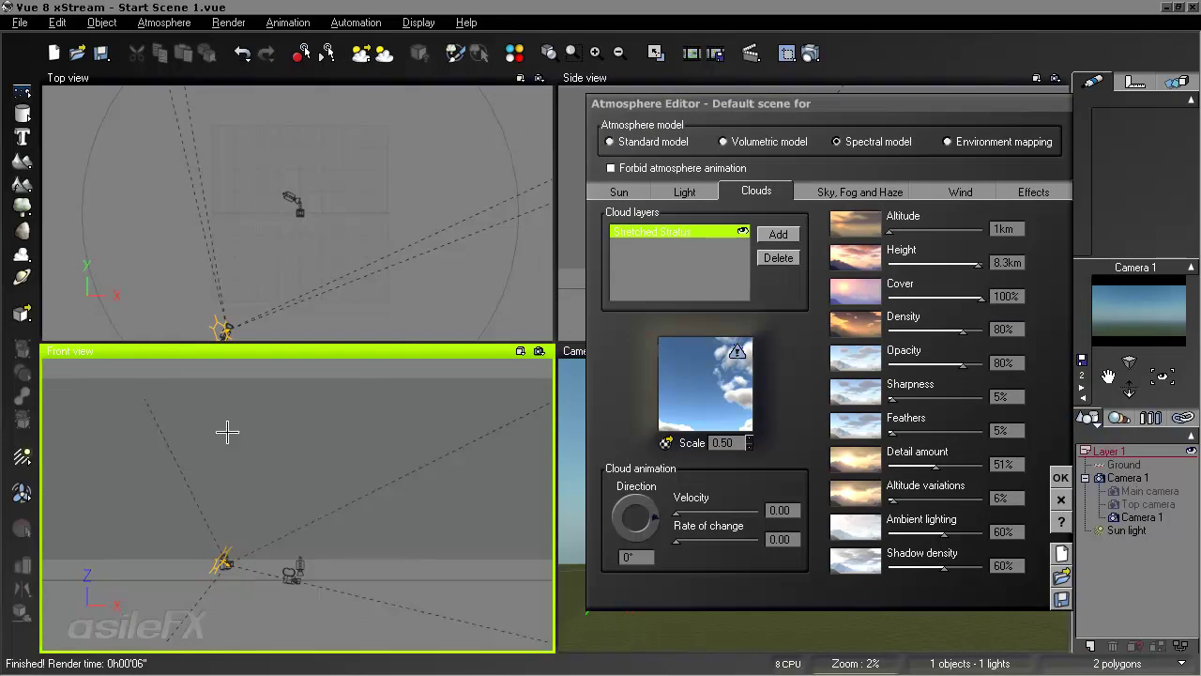
left_click_drag(777, 120, 272, 132)
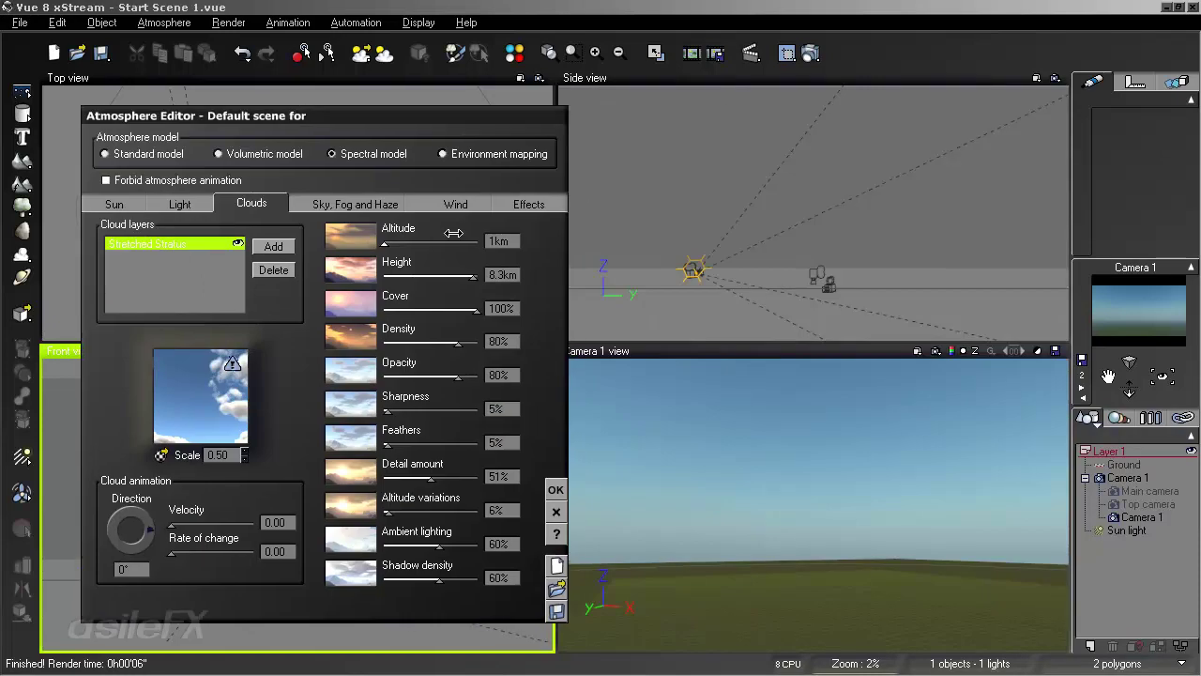
Switch the custom cloud profile to a smooth curve, accept it and preview the camera view
double_click(188, 393)
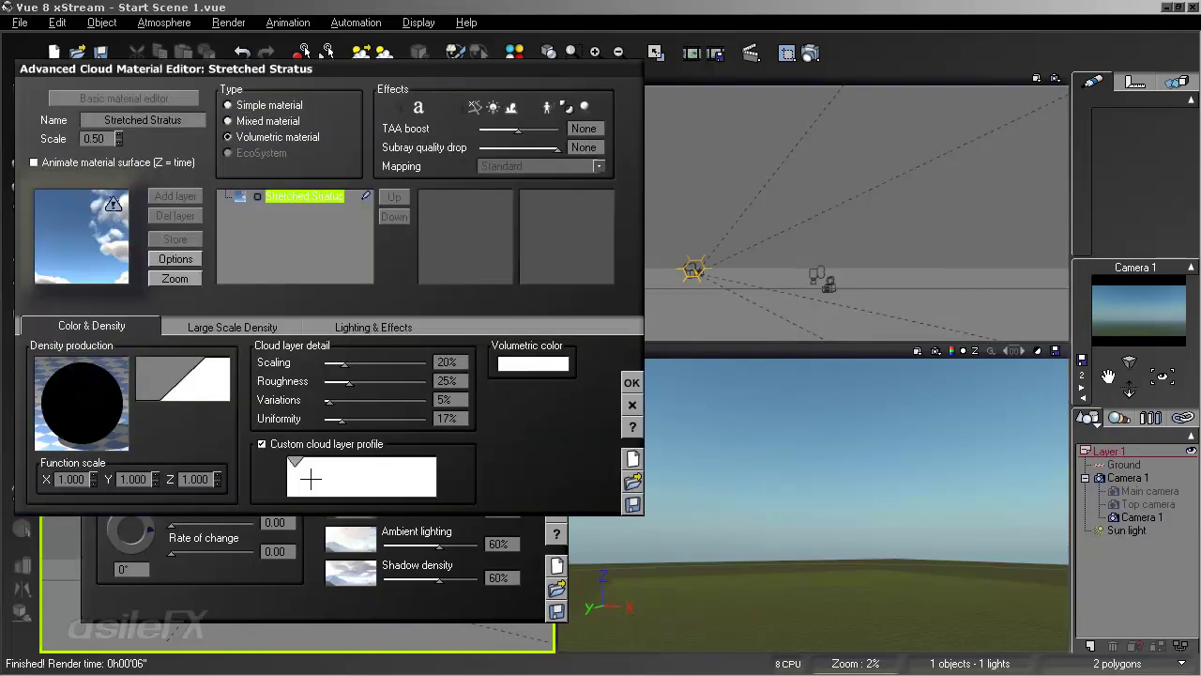
left_click(315, 473)
left_click(137, 111)
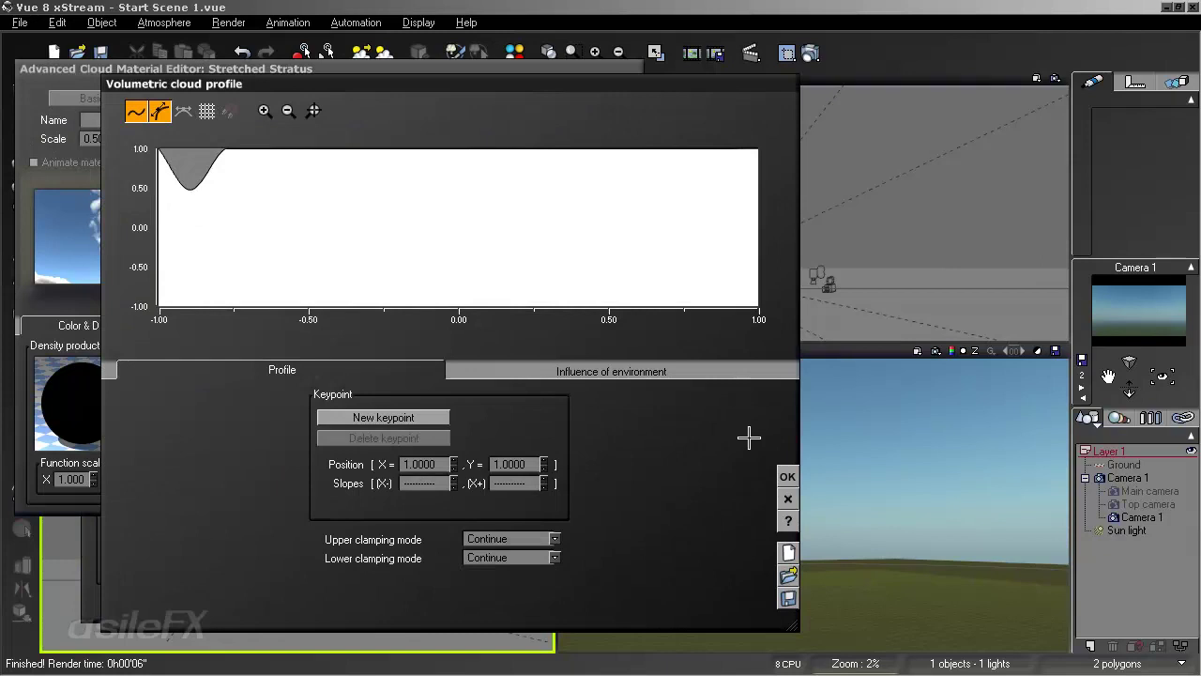
left_click(787, 476)
left_click(933, 351)
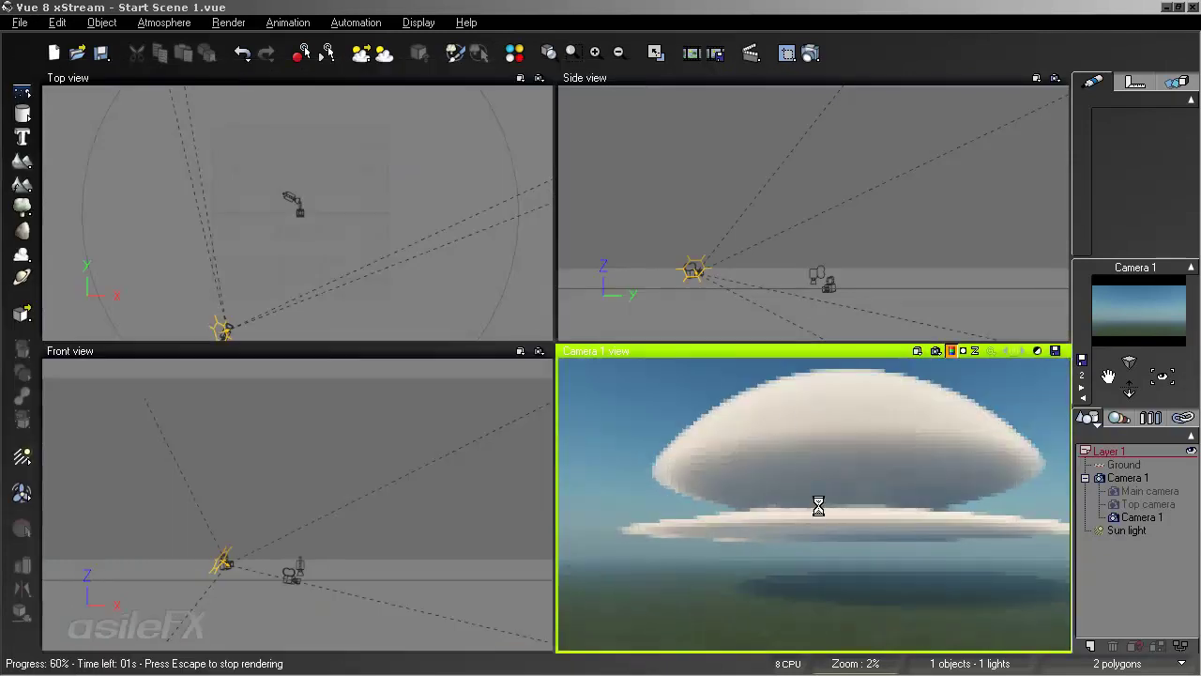
key("Escape")
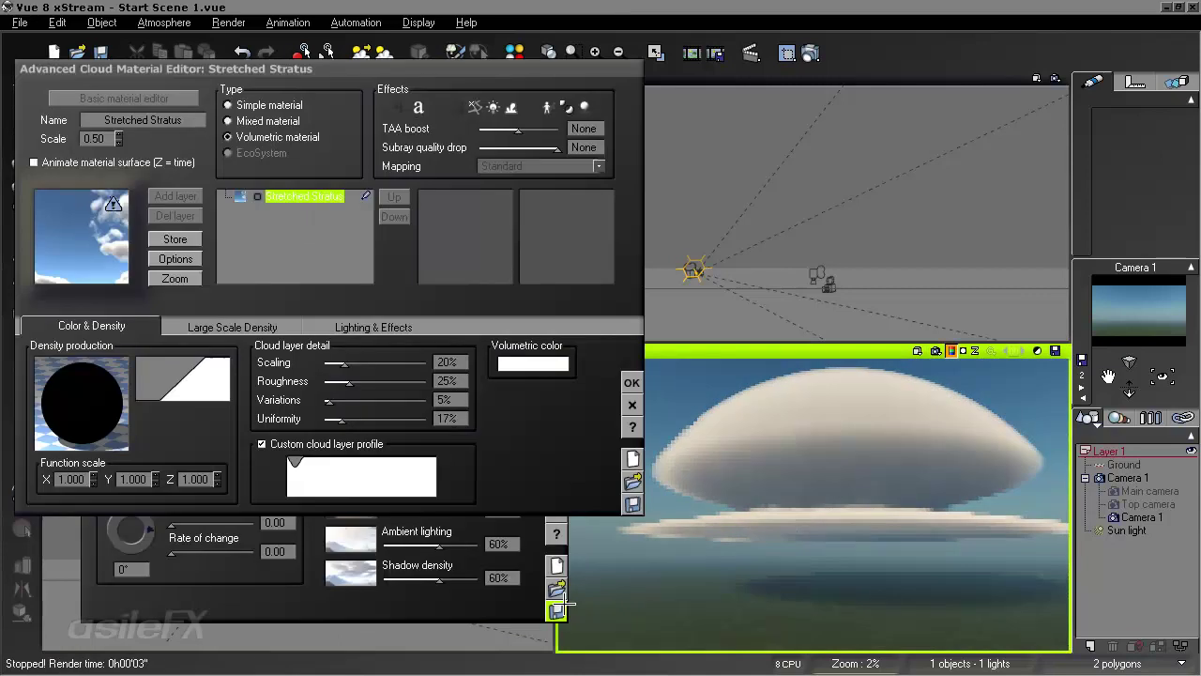
Raise the smoothed notch keypoint to about X -0.90, Y 0.82, accept the profile and render the camera view
right_click(366, 478)
left_click(390, 489)
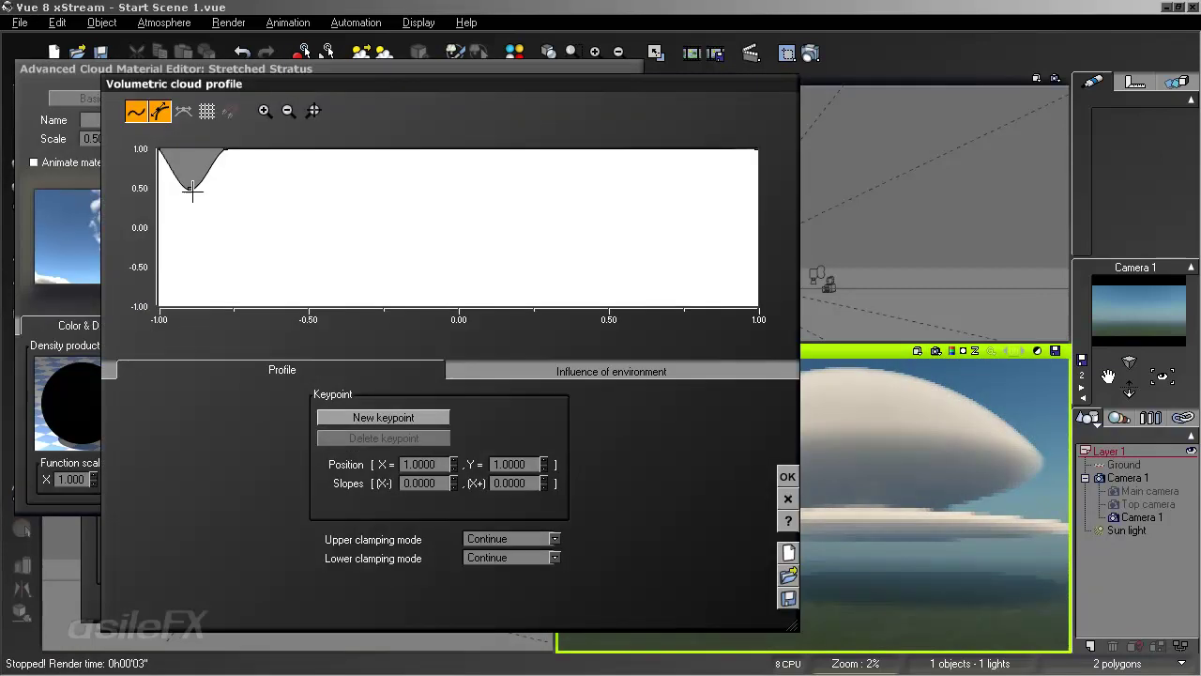
left_click_drag(191, 190, 190, 162)
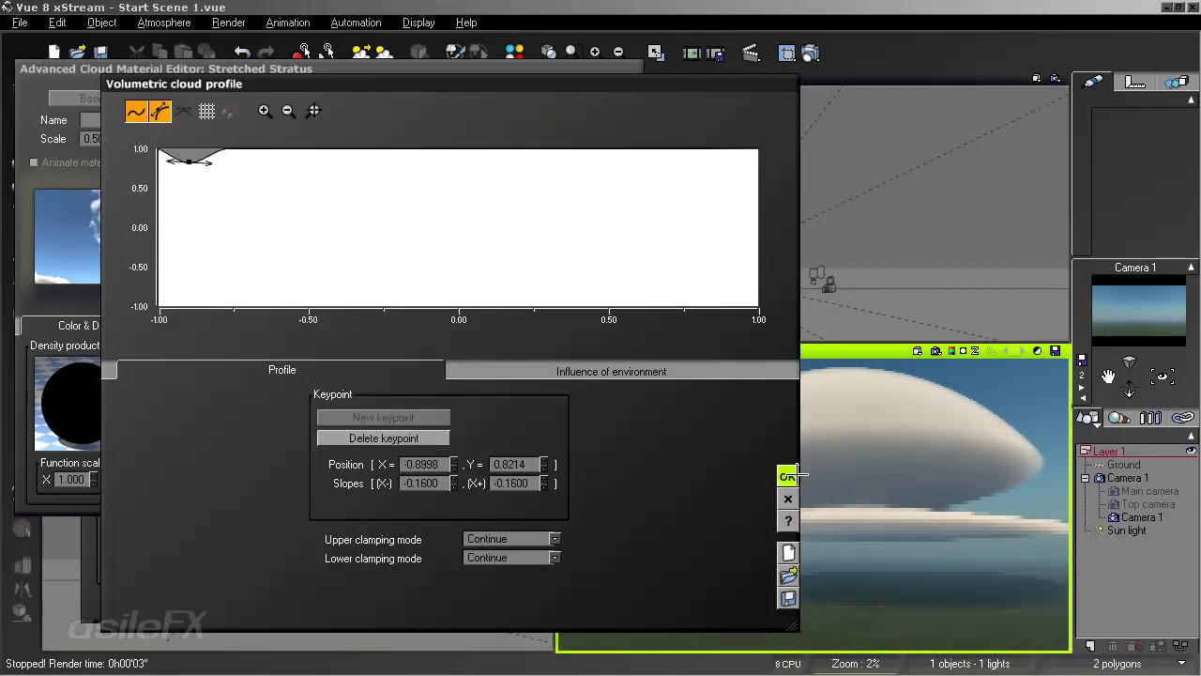
left_click(795, 476)
left_click(935, 351)
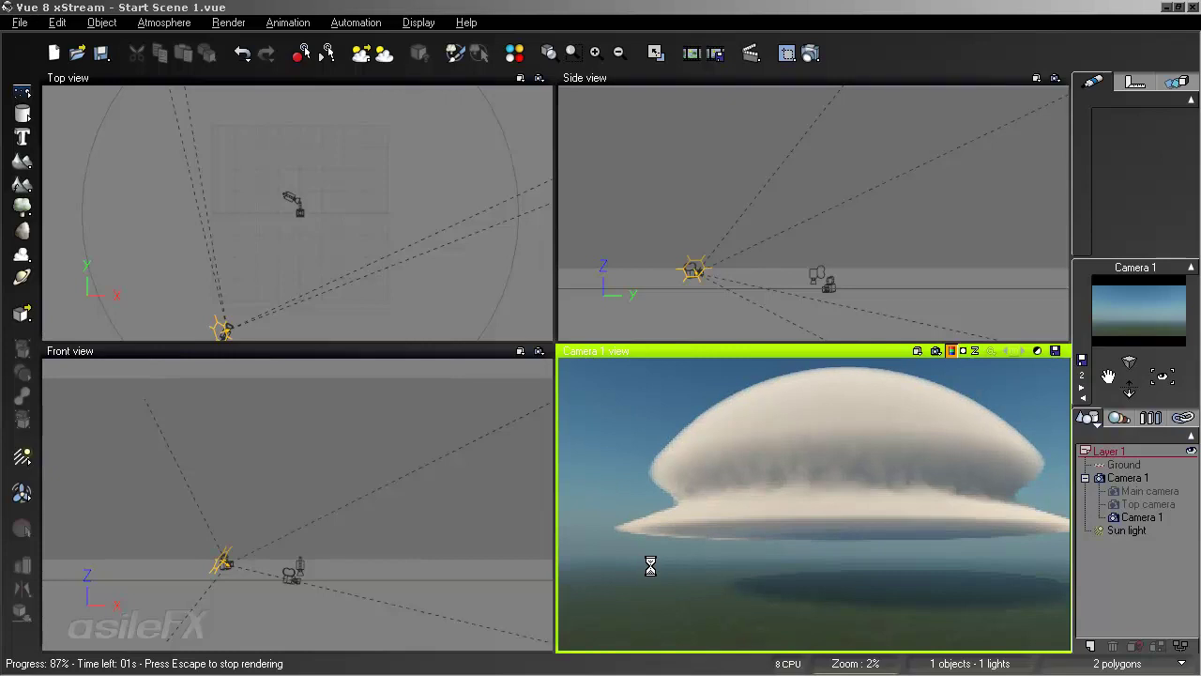
double_click(692, 534)
Add a profile keypoint at about X -0.56, Y 1 with slope -5.36, lower the end keypoint to X 1, Y -1, and preview it
right_click(413, 469)
left_click(424, 482)
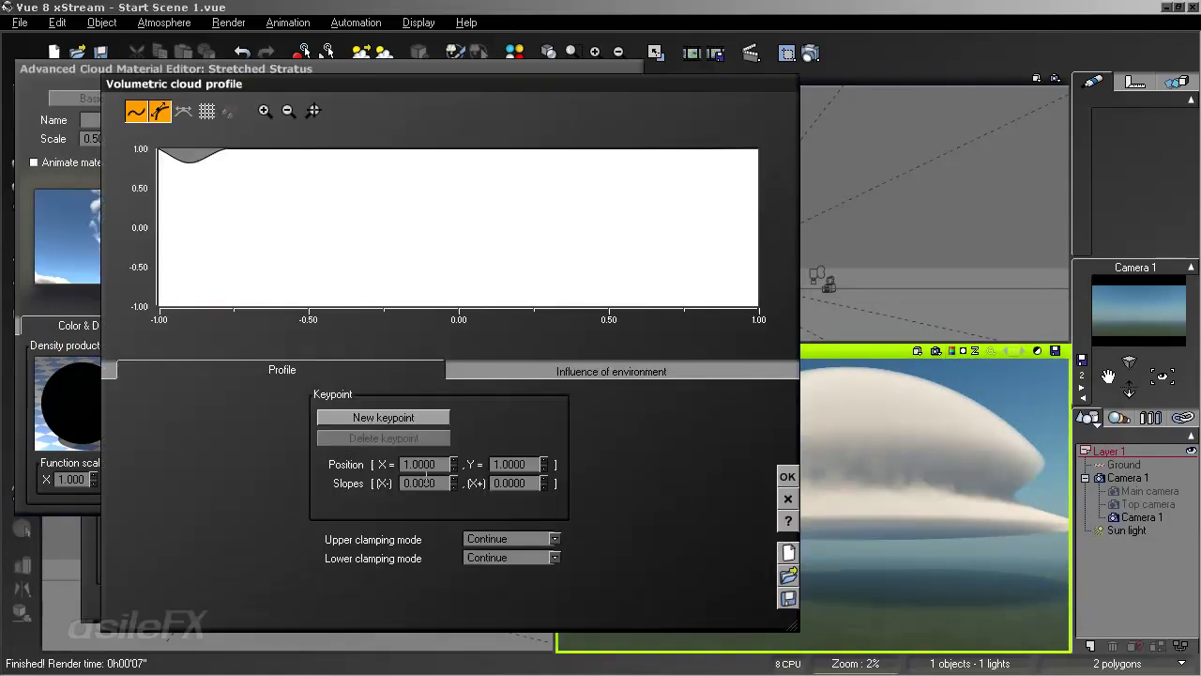
left_click(291, 147)
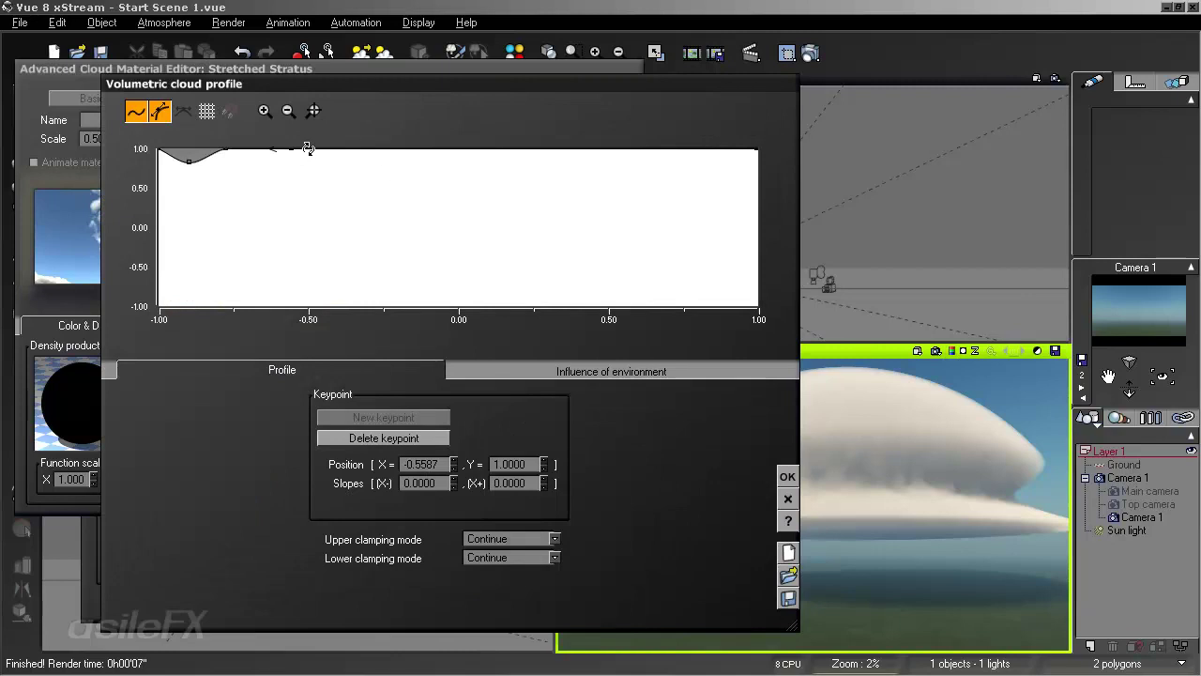
left_click_drag(308, 148, 309, 179)
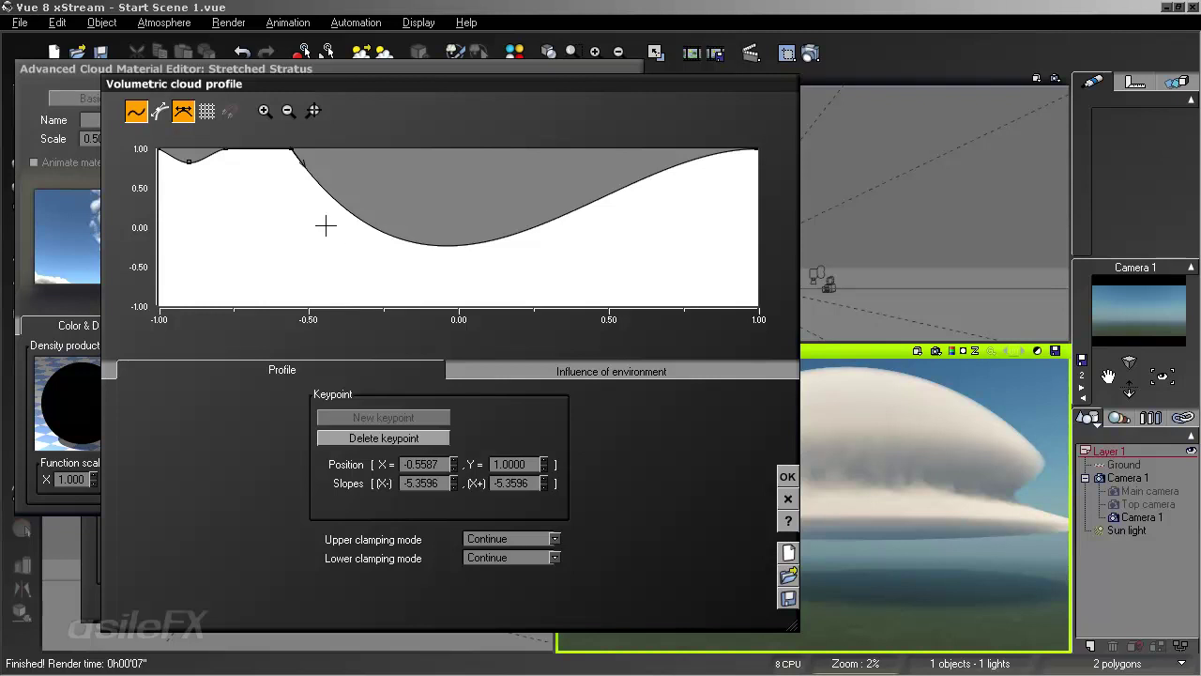
left_click_drag(758, 149, 772, 344)
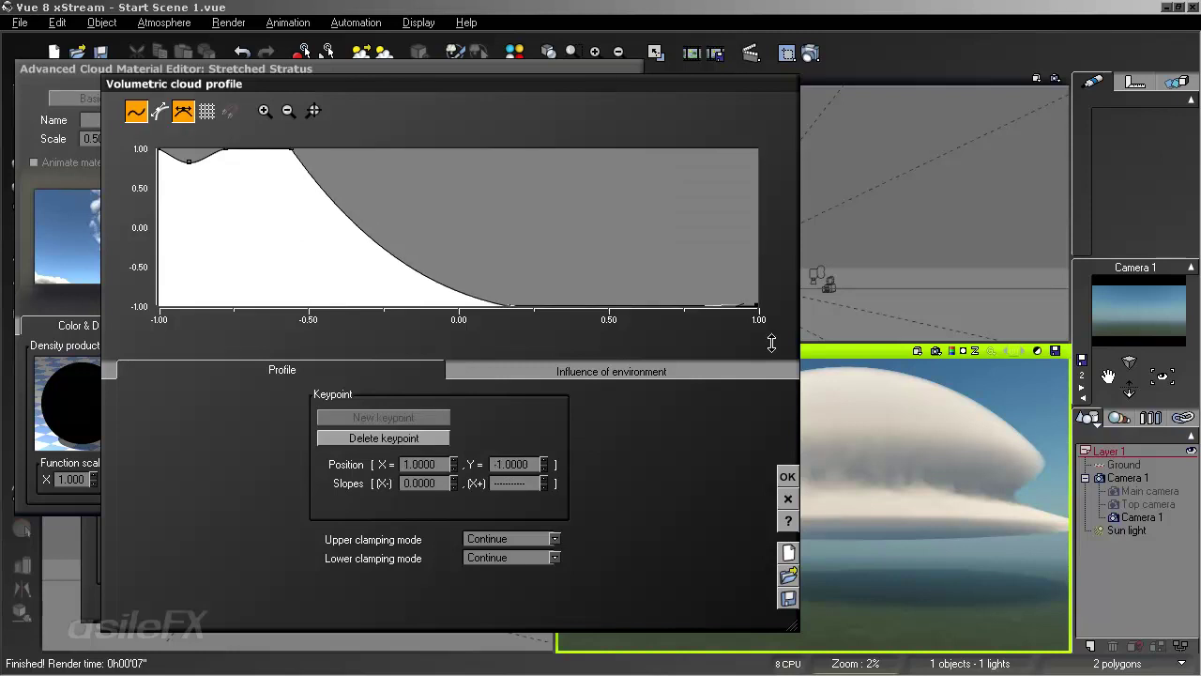
left_click(786, 475)
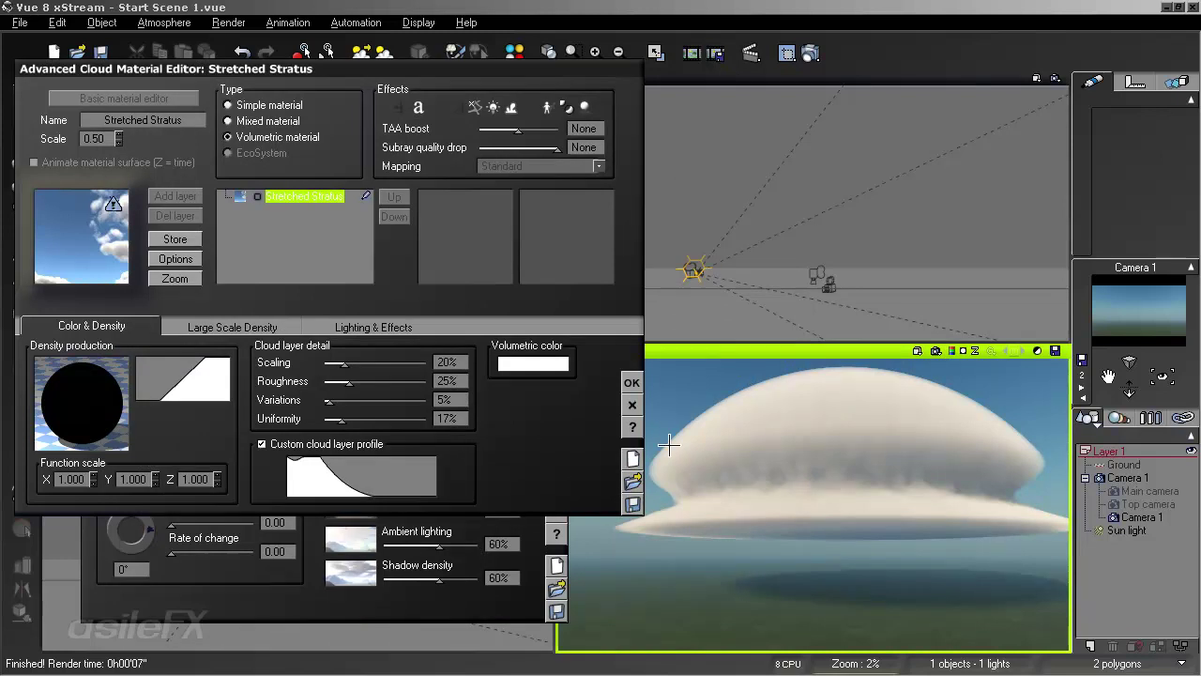
left_click(936, 352)
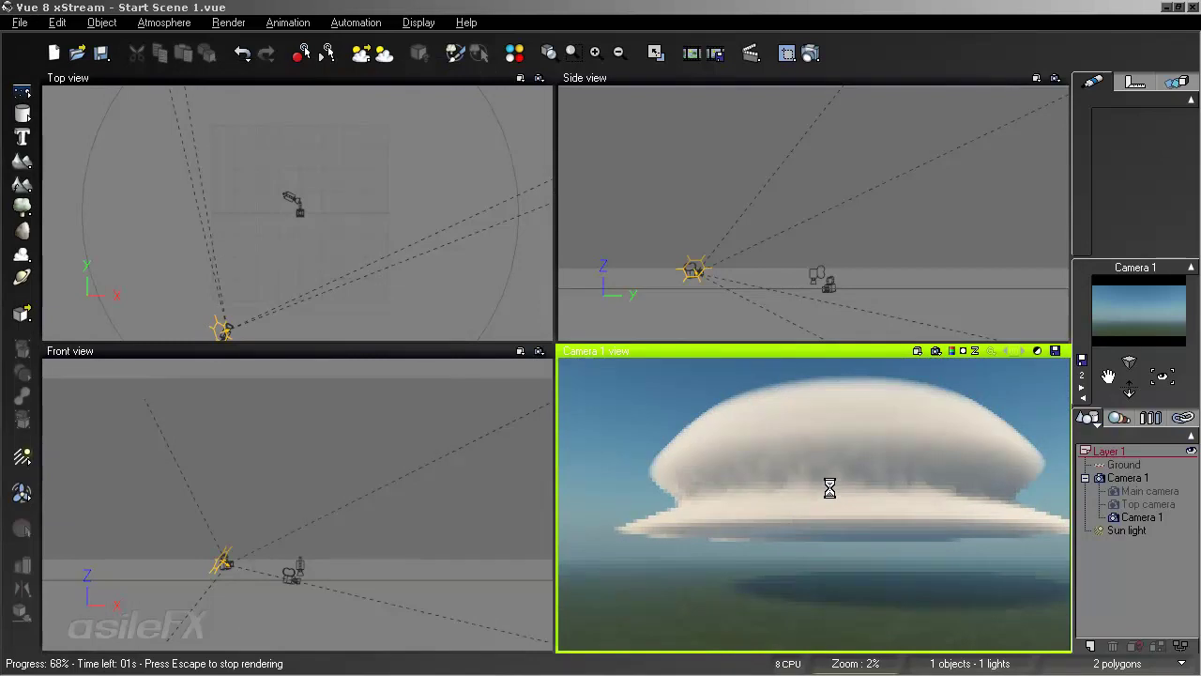
key("Escape")
Add a keypoint at about X -0.42, Y 0 on the falloff, move its upper neighbour to about X -0.62, Y 0.57, and preview the profile
right_click(293, 488)
left_click(352, 473)
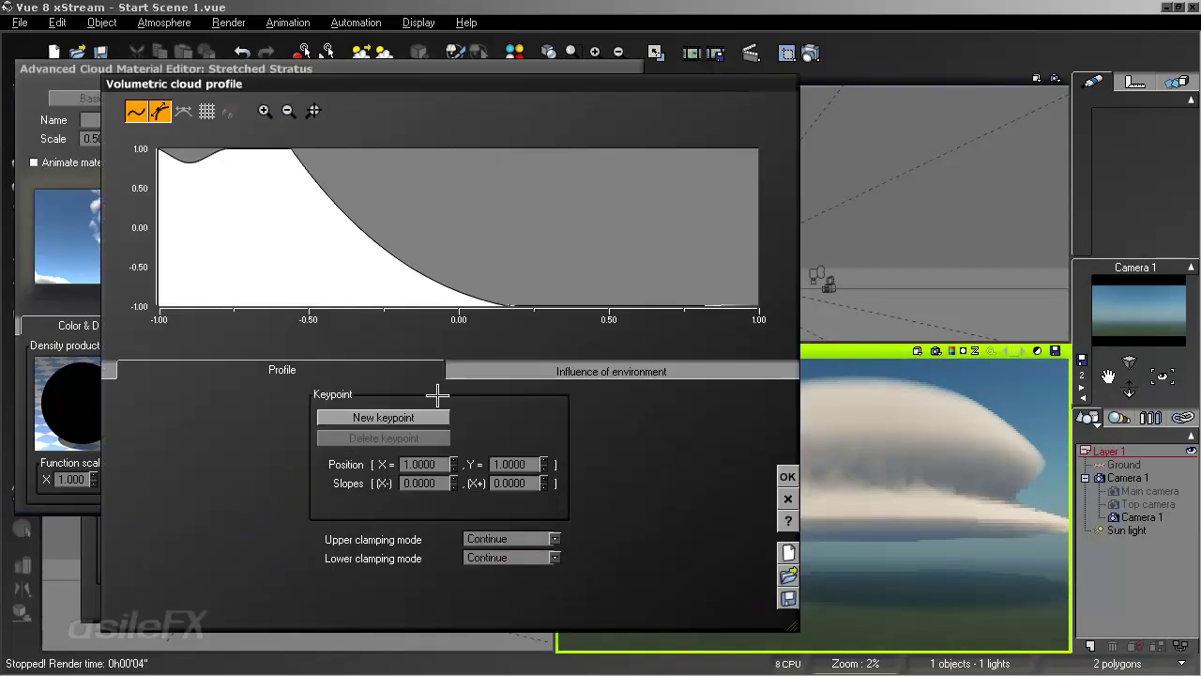
left_click(373, 261)
left_click_drag(373, 262, 331, 223)
left_click_drag(293, 148, 297, 186)
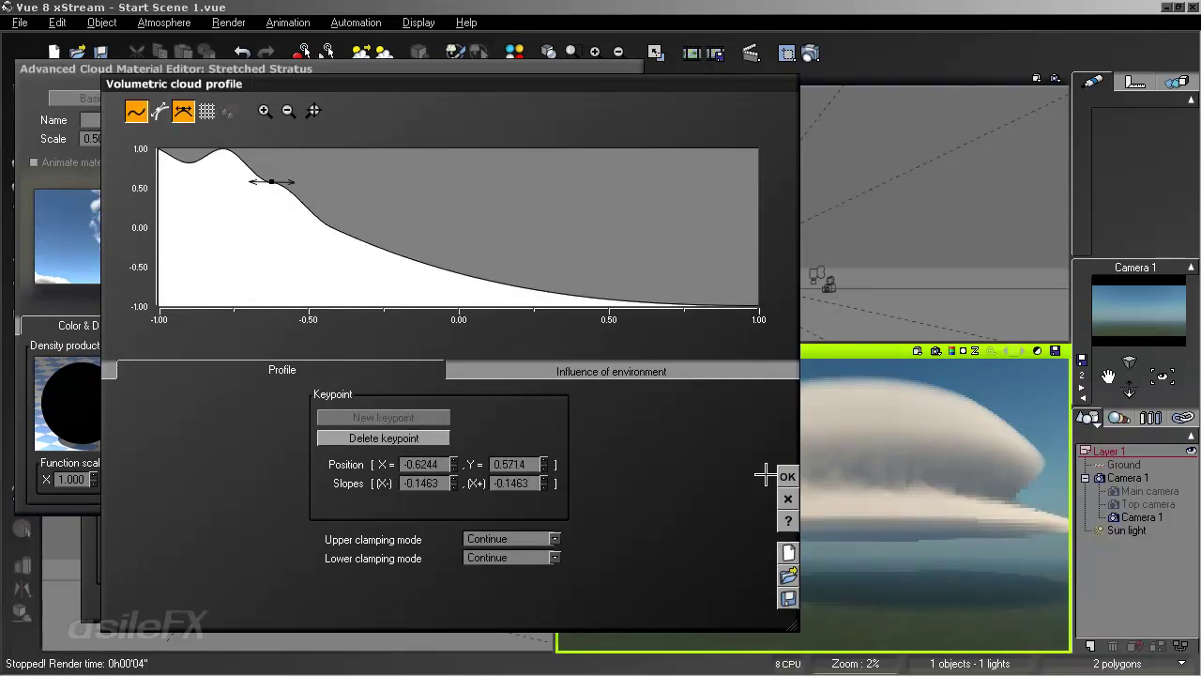
left_click(787, 475)
key("Return")
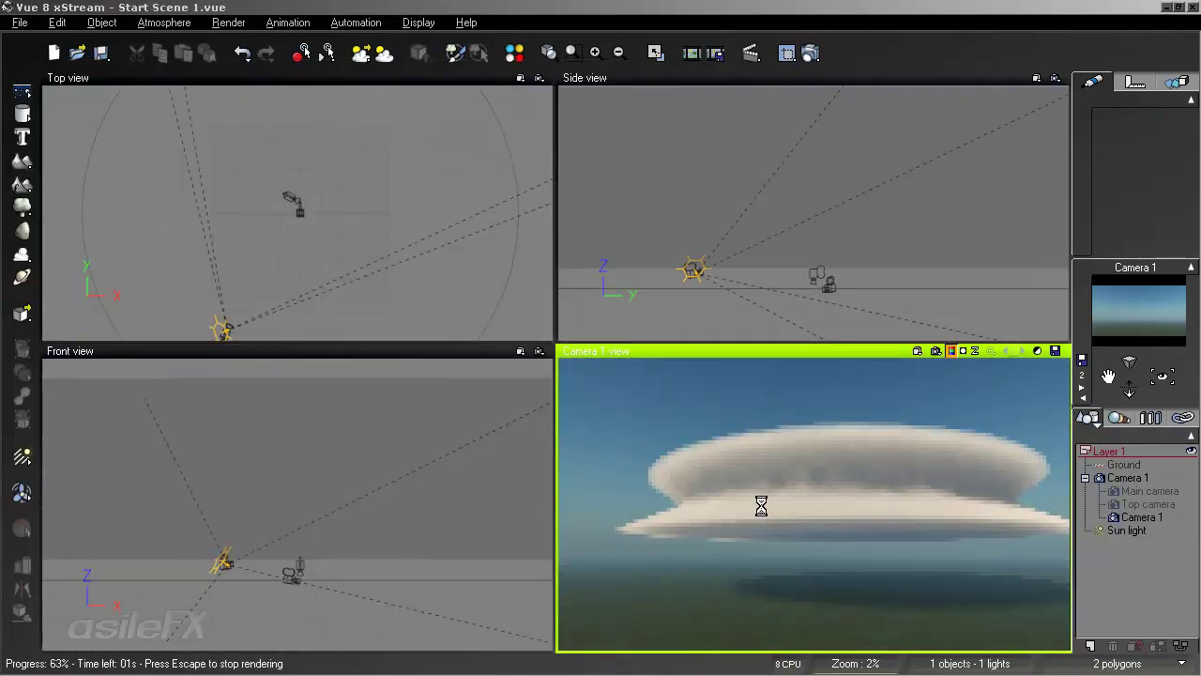
key("Escape")
Raise the falloff's middle keypoint to about X -0.41, Y 0.81, accept the profile and preview the camera view
double_click(303, 475)
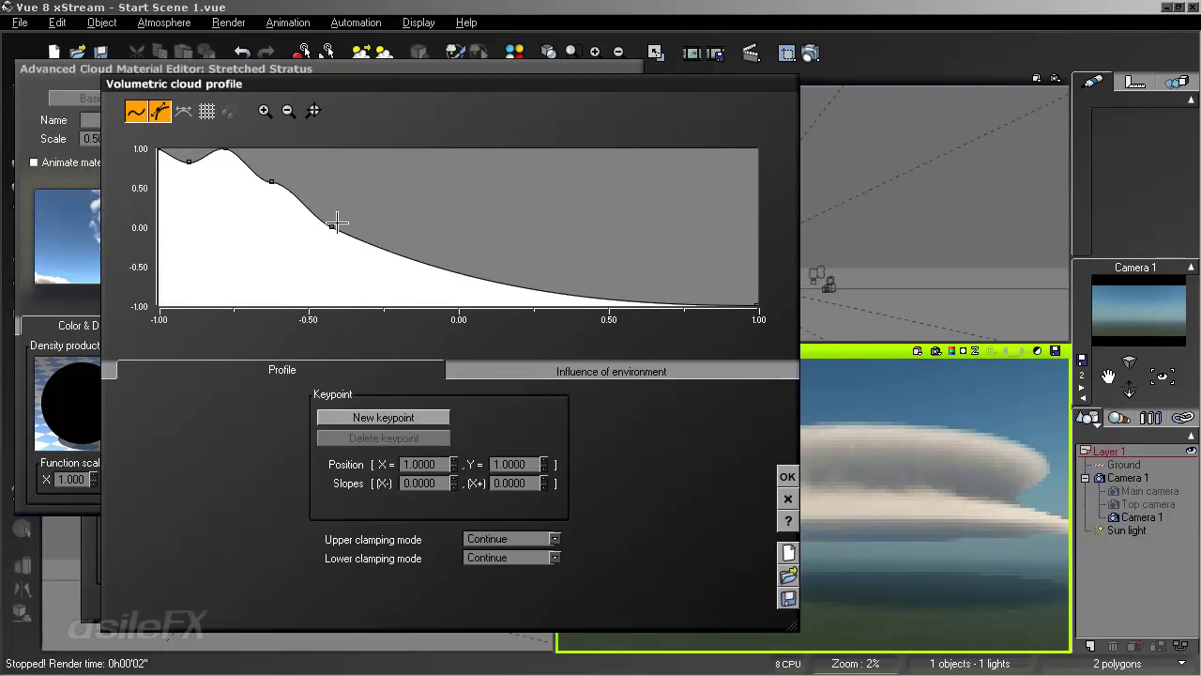
left_click_drag(330, 227, 337, 163)
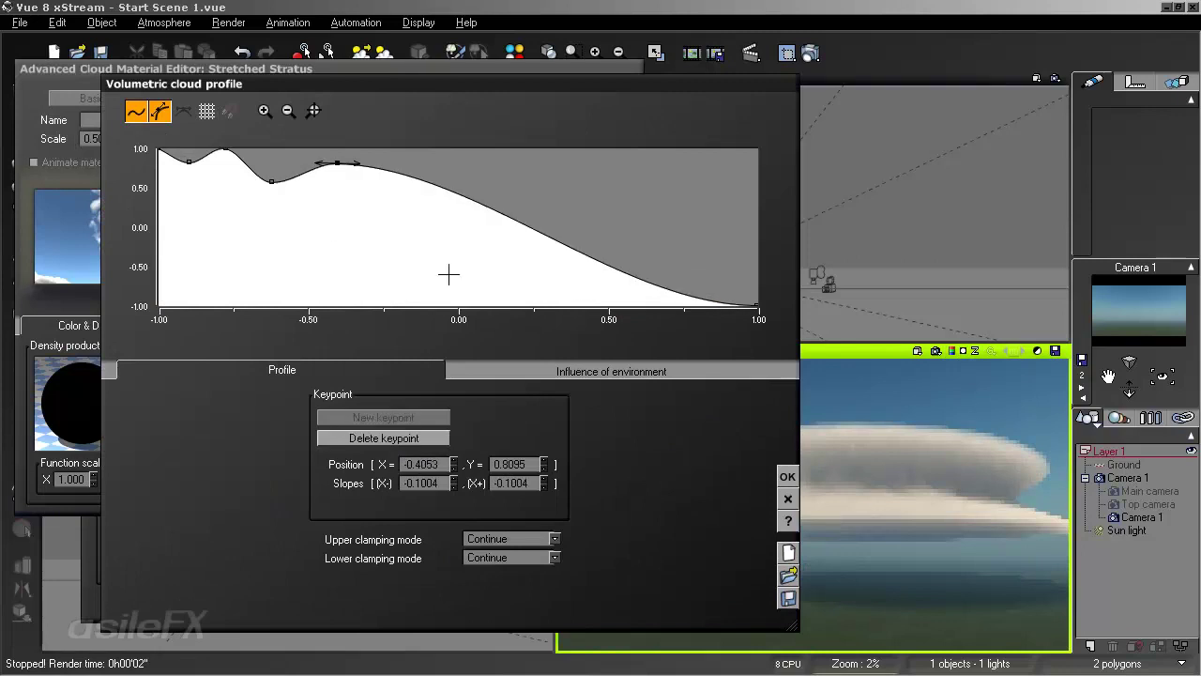
left_click(787, 476)
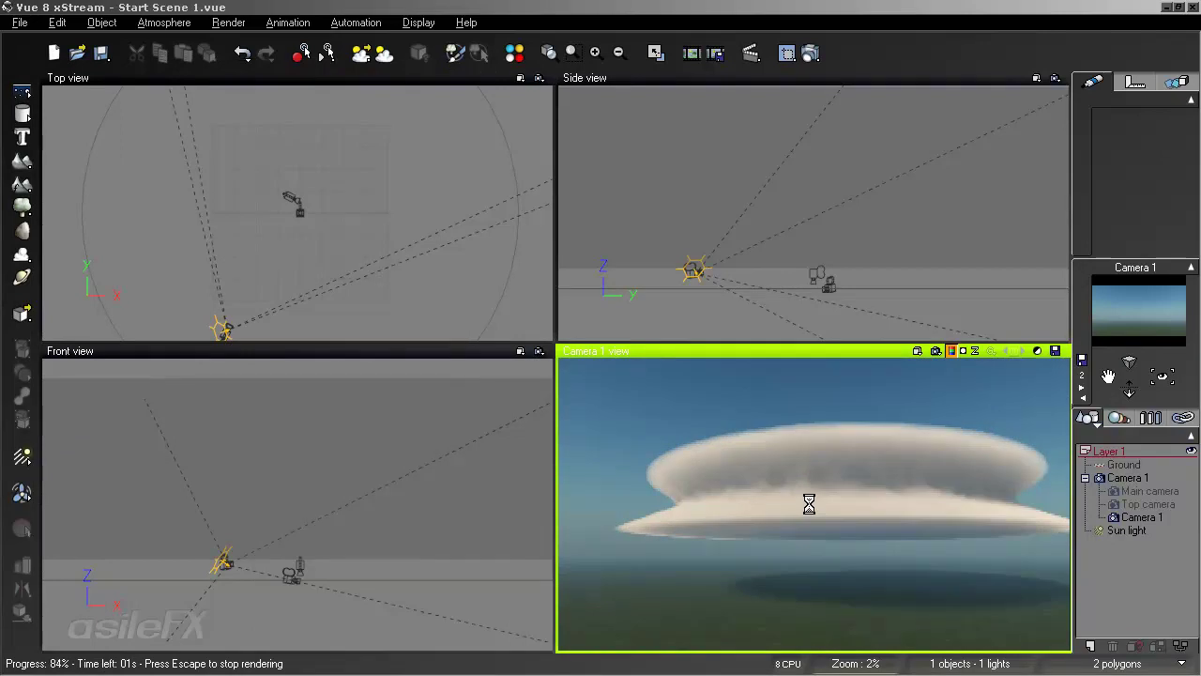
key("Escape")
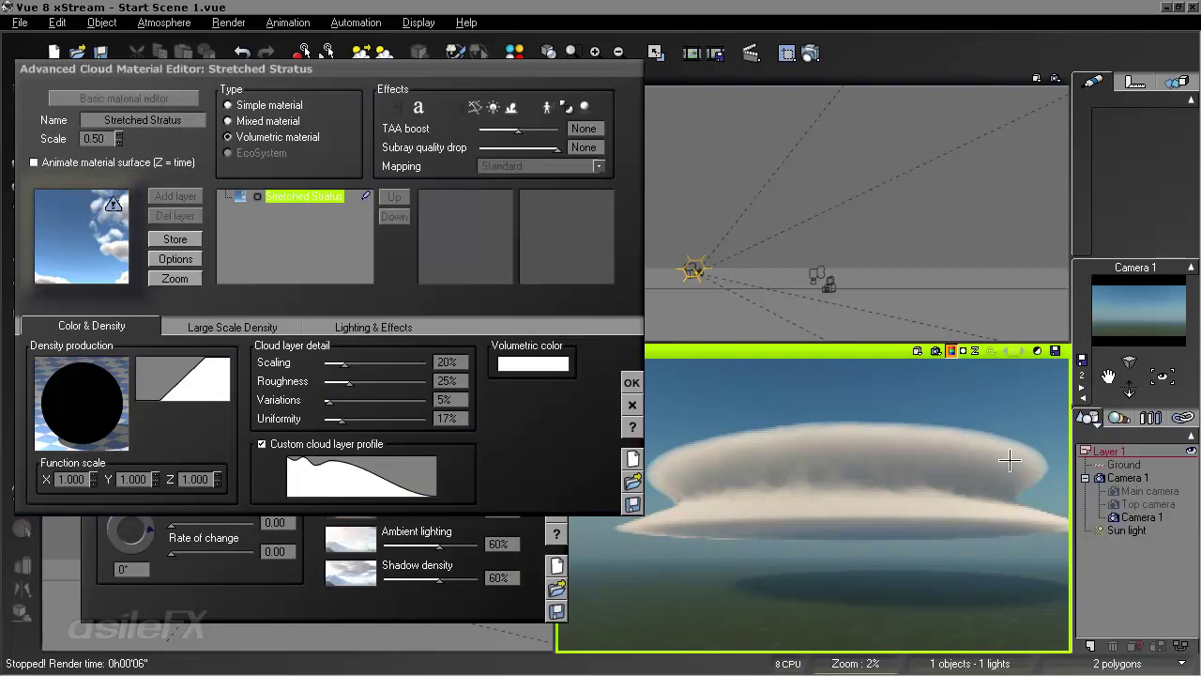
Set the density function's Z scale to 10, accept the cloud material and render the camera view
left_click(192, 479)
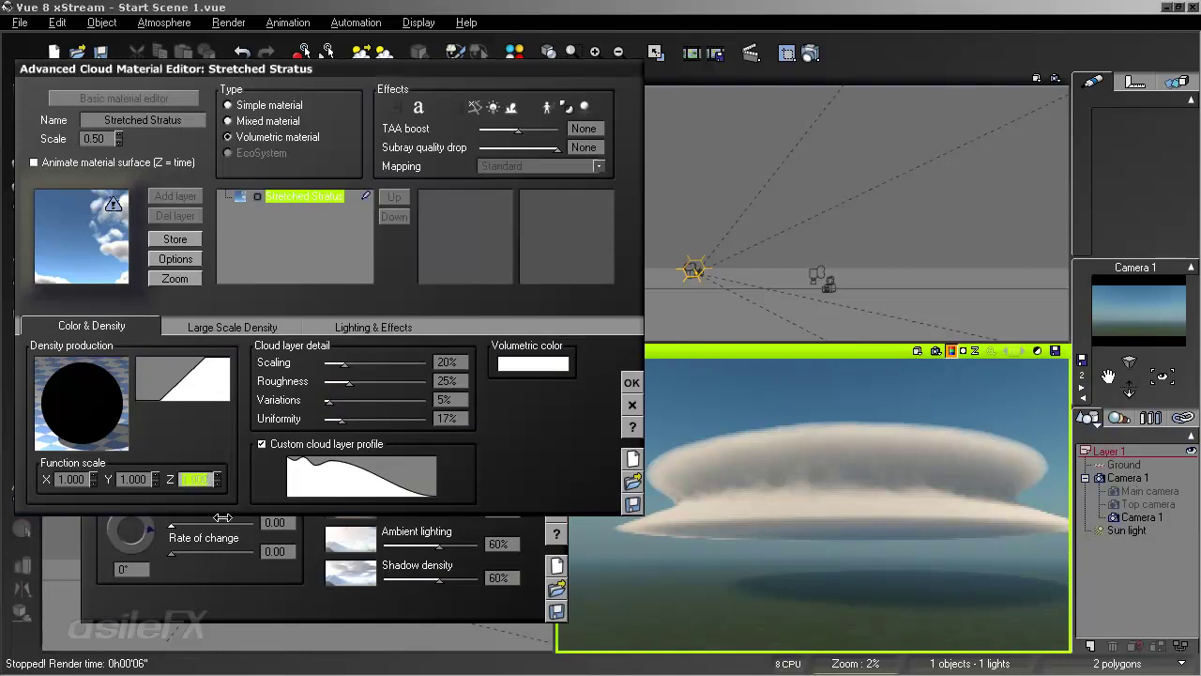
left_click(632, 383)
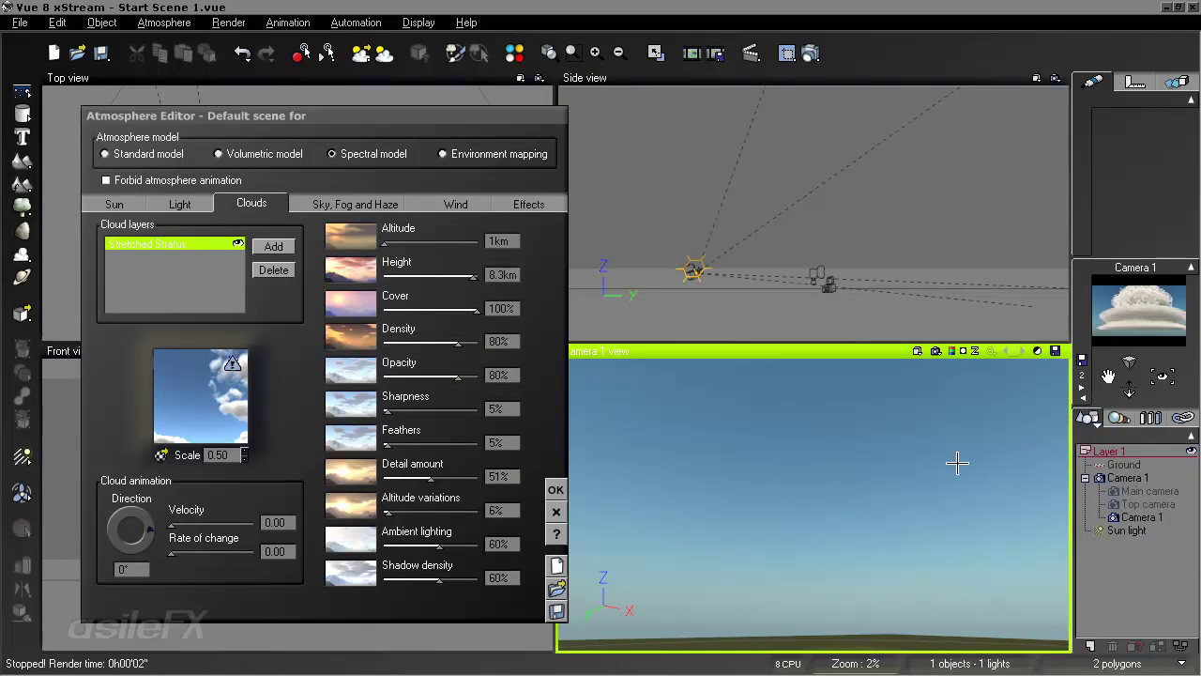
left_click(936, 351)
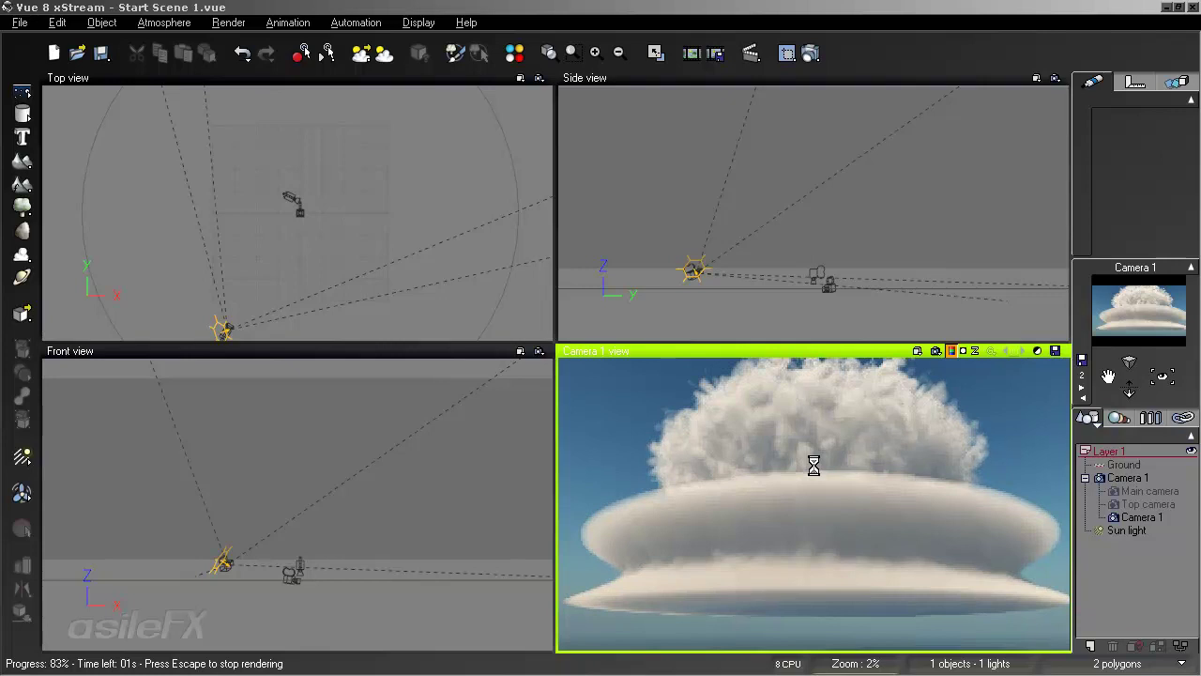
Reopen the atmosphere settings, reduce the cloud layer's cover to 55% and render the camera view
key("F4")
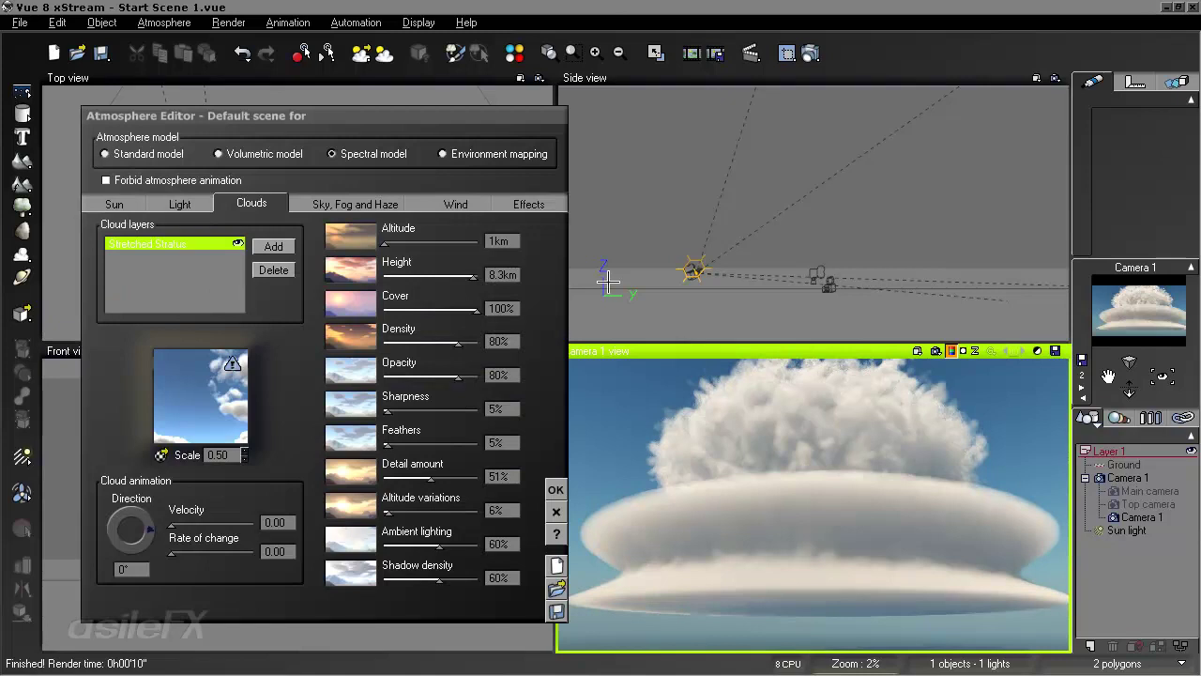
left_click_drag(479, 304, 437, 303)
left_click(936, 351)
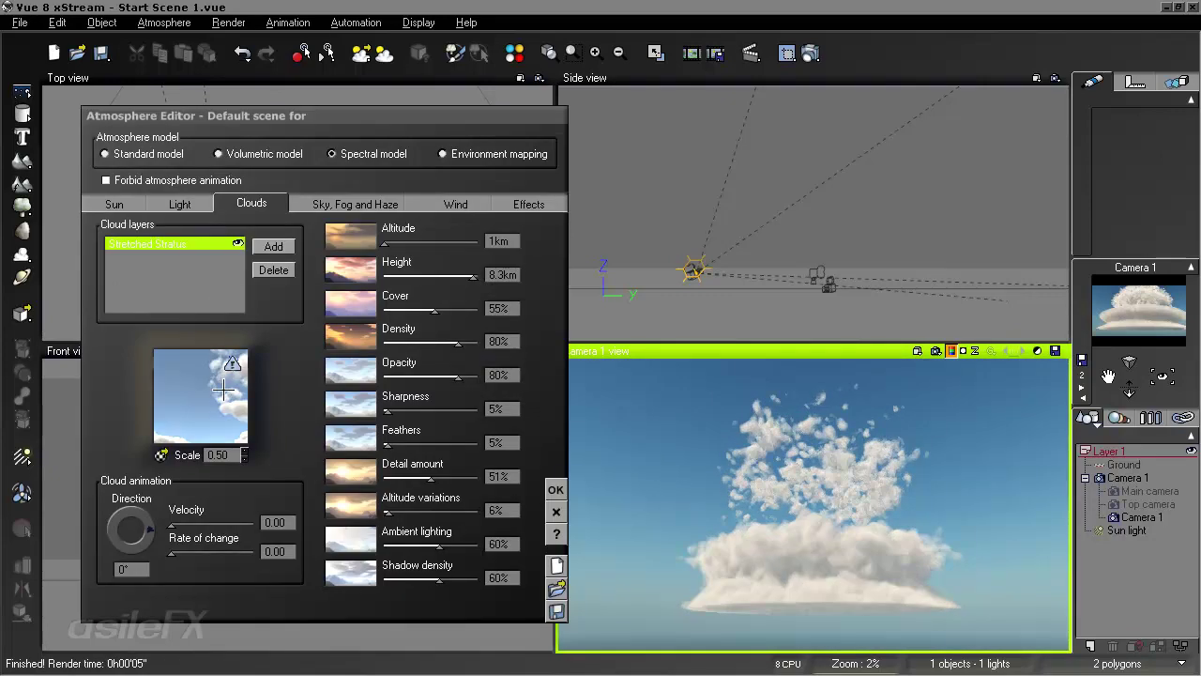
Set the cloud material's uniformity to 54% and the layer's detail amount to 12%, and render the camera view
right_click(214, 386)
left_click(242, 394)
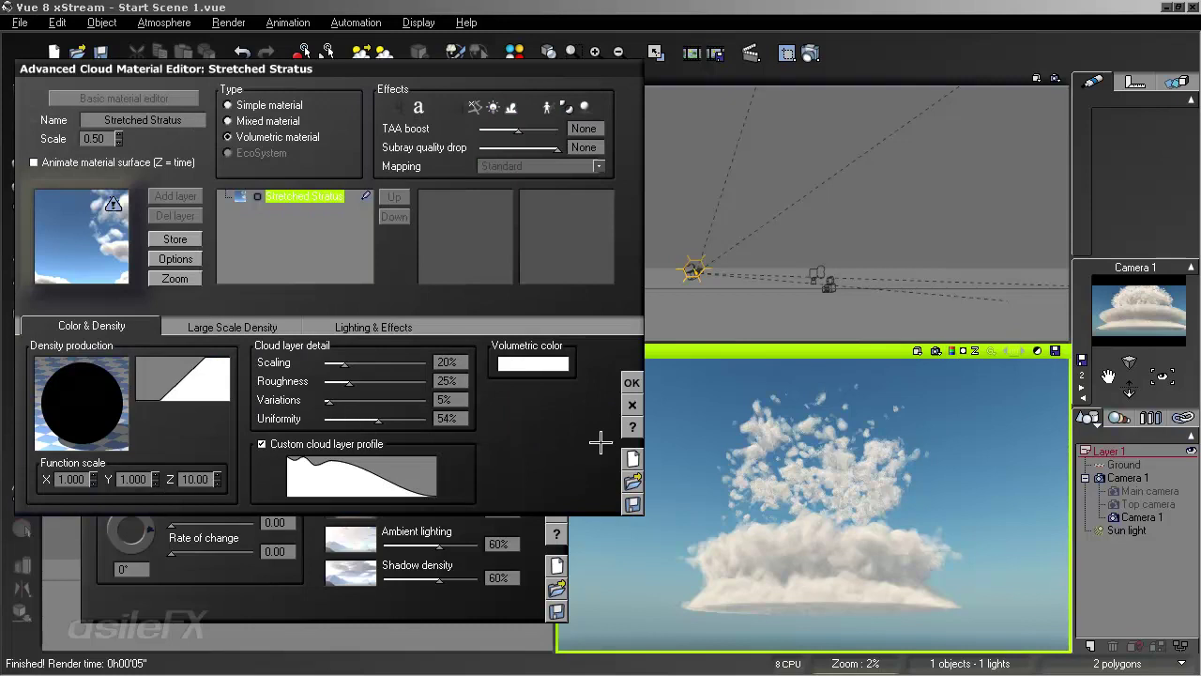
left_click(632, 382)
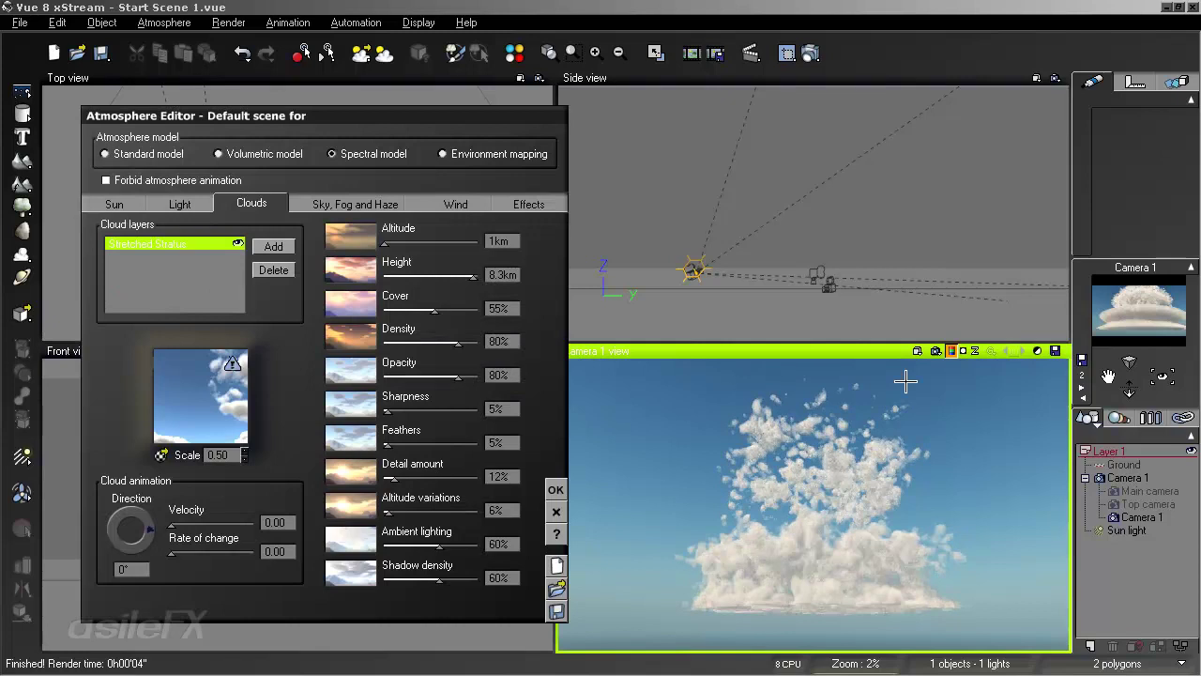
left_click(936, 352)
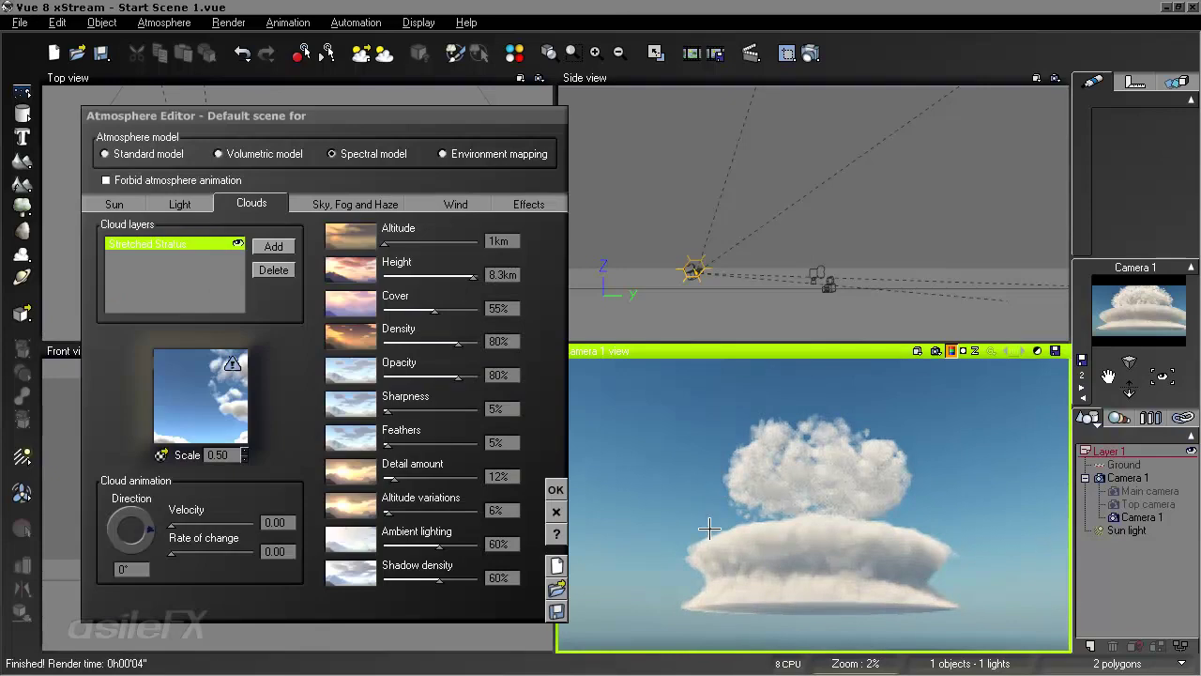
Accept the atmosphere settings and slightly reframe the Camera 1 view
left_click(554, 487)
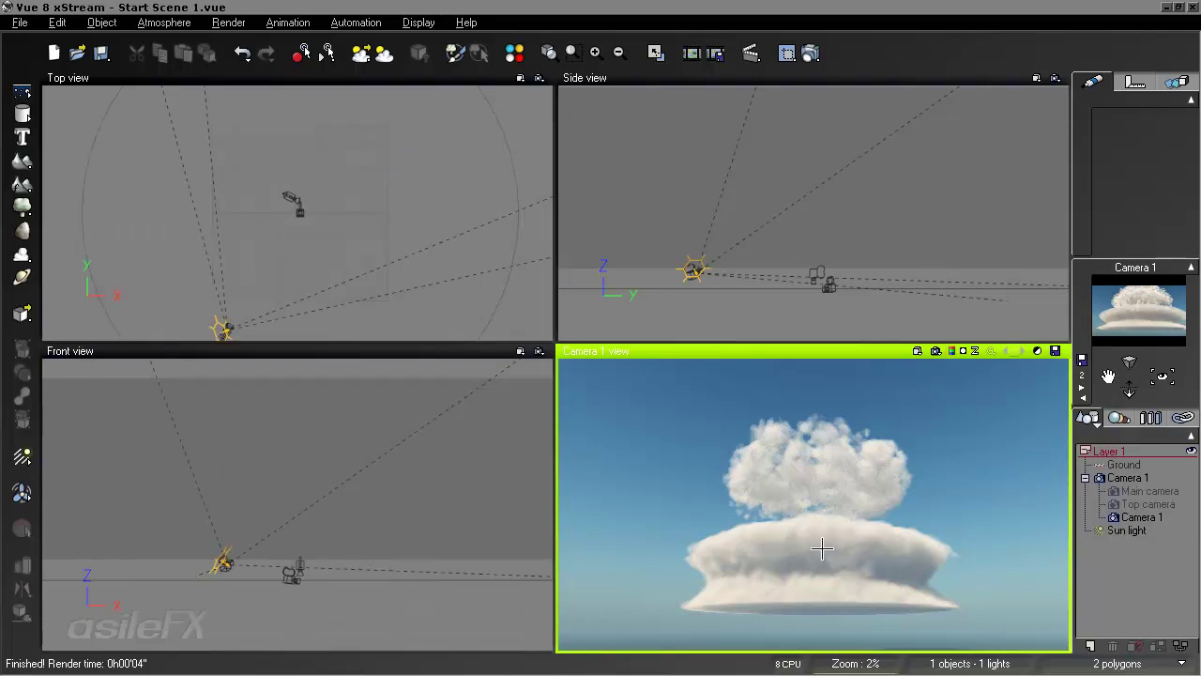
left_click_drag(844, 558, 844, 550)
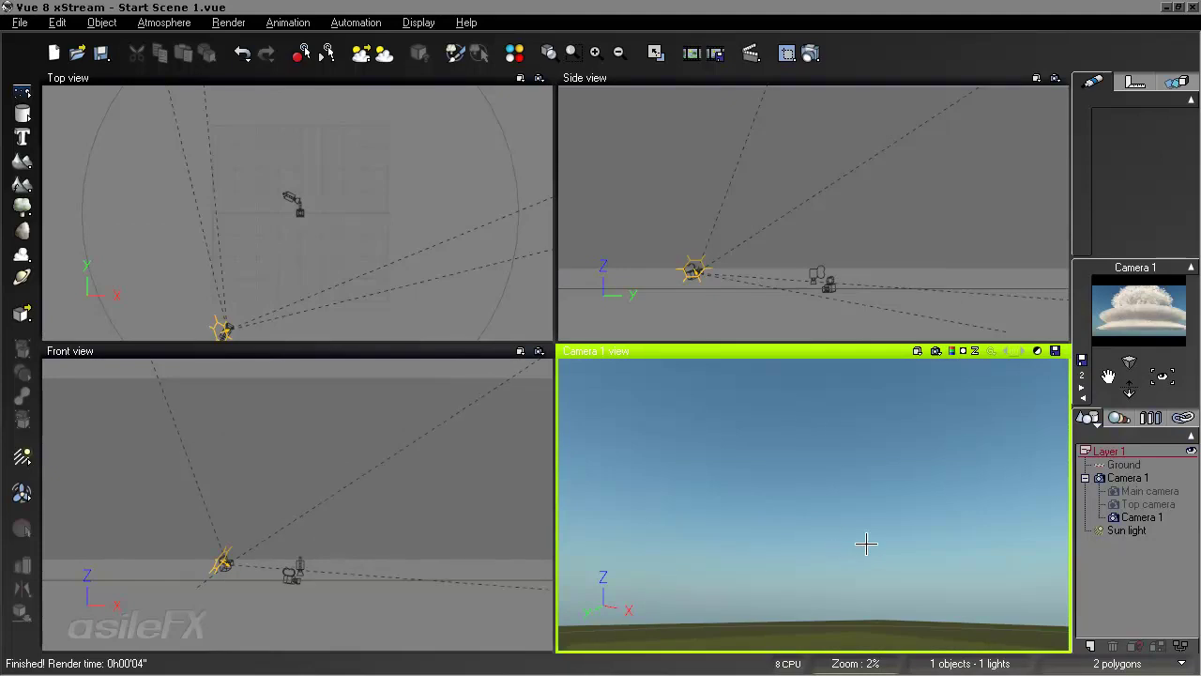